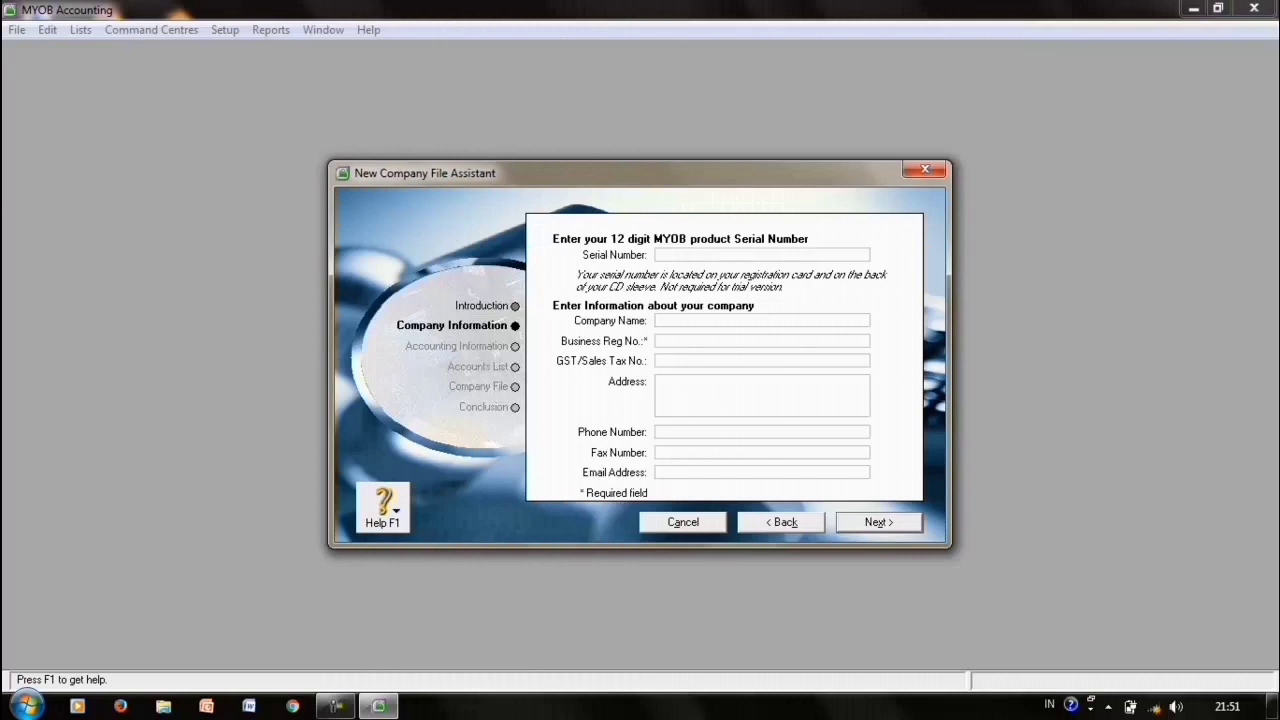
- Enter company name PT. Sempurna_Widiawati with its business registration number, tax number and address
{"action": "key", "text": "Tab"}
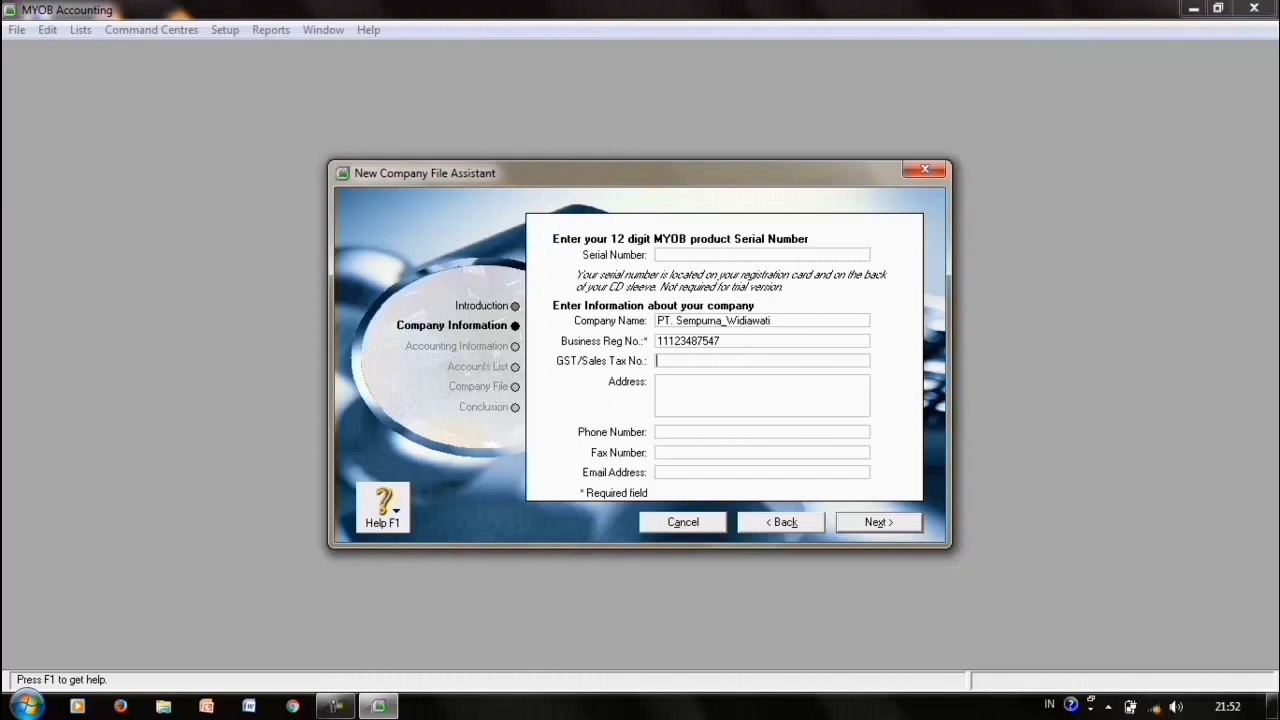
{"action": "left_click", "coordinate": [658, 382]}
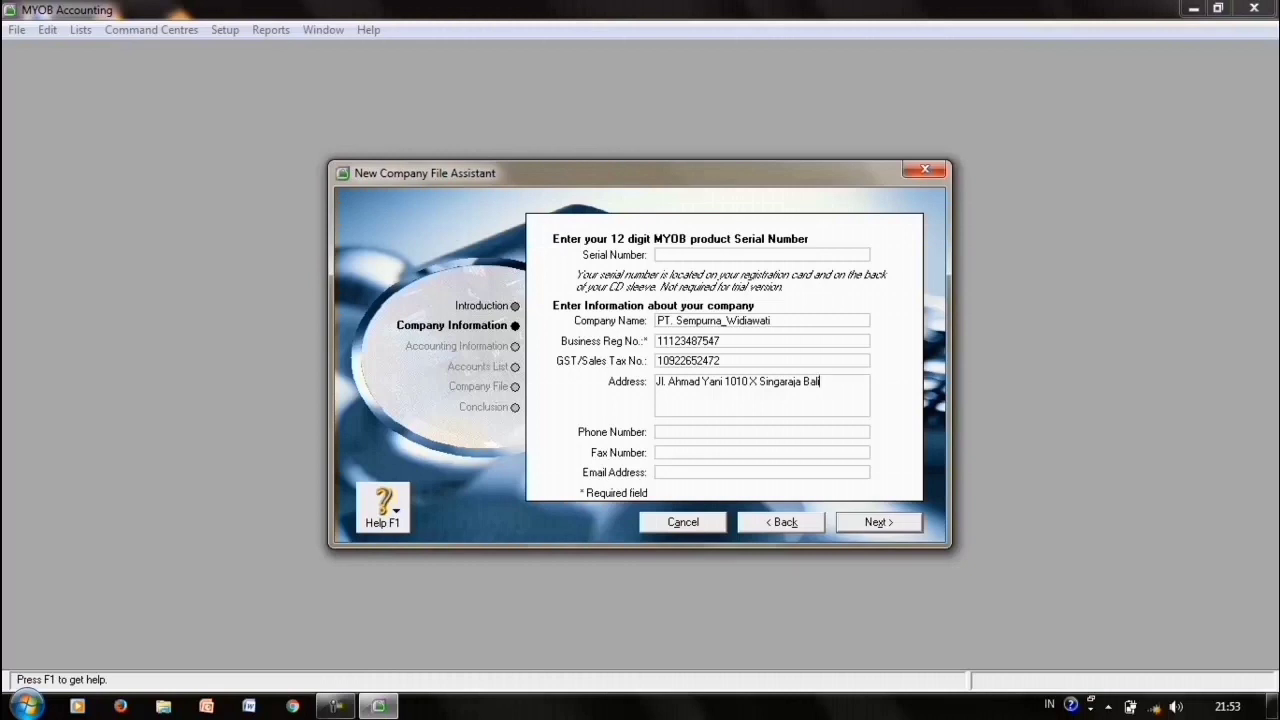
{"action": "key", "text": "alt+n"}
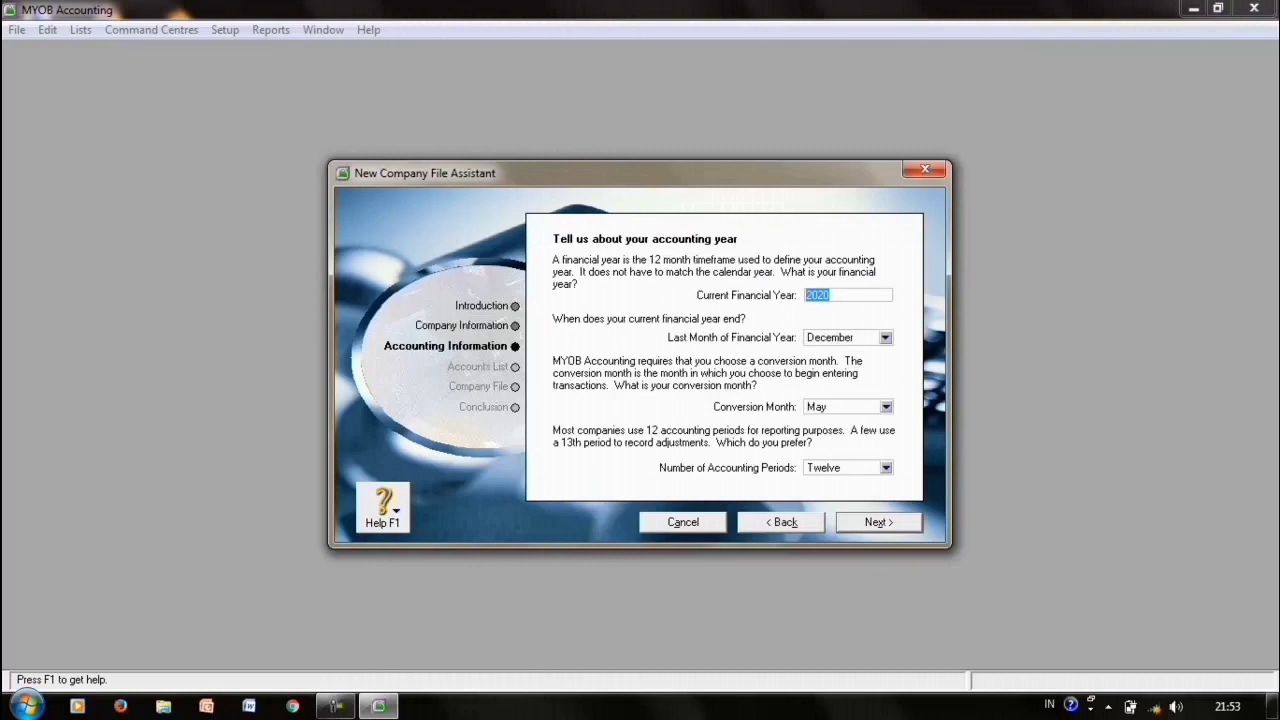
- Change the current financial year to 2003 and pick January as the conversion month
{"action": "left_click", "coordinate": [832, 295]}
{"action": "key", "text": "BackSpace"}
{"action": "type", "text": "3"}
{"action": "left_click", "coordinate": [886, 407]}
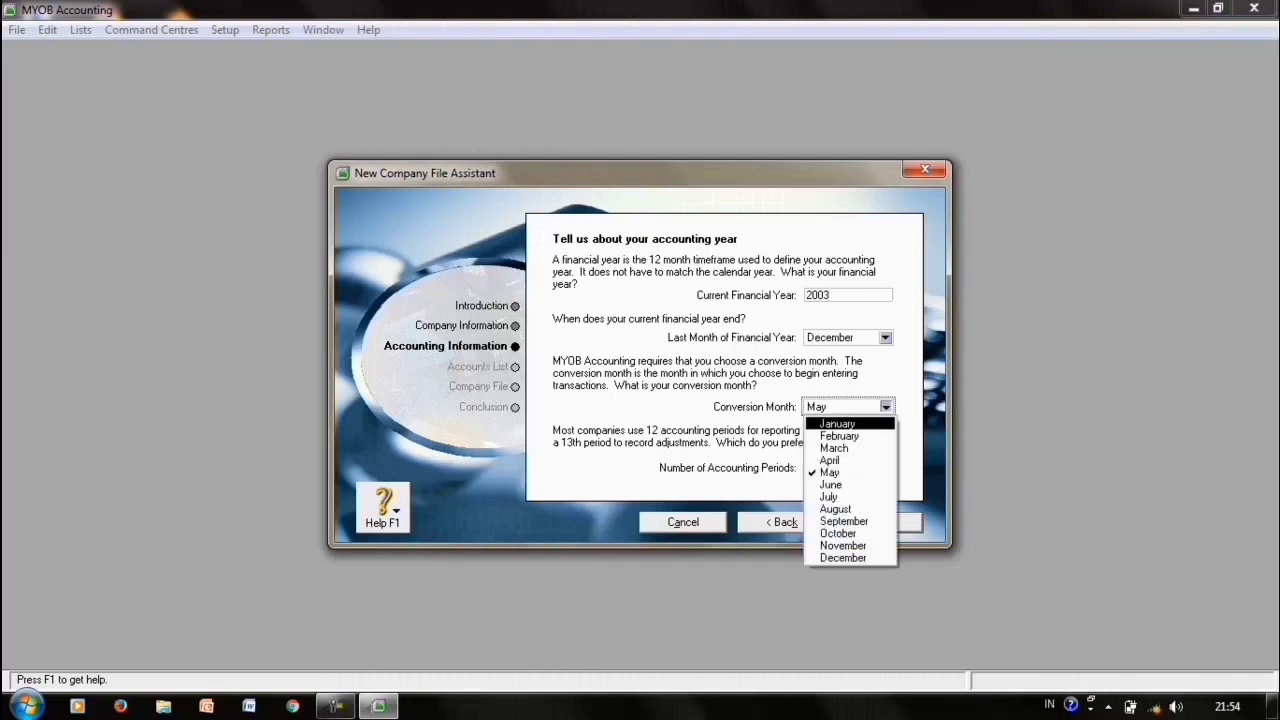
{"action": "key", "text": "Return"}
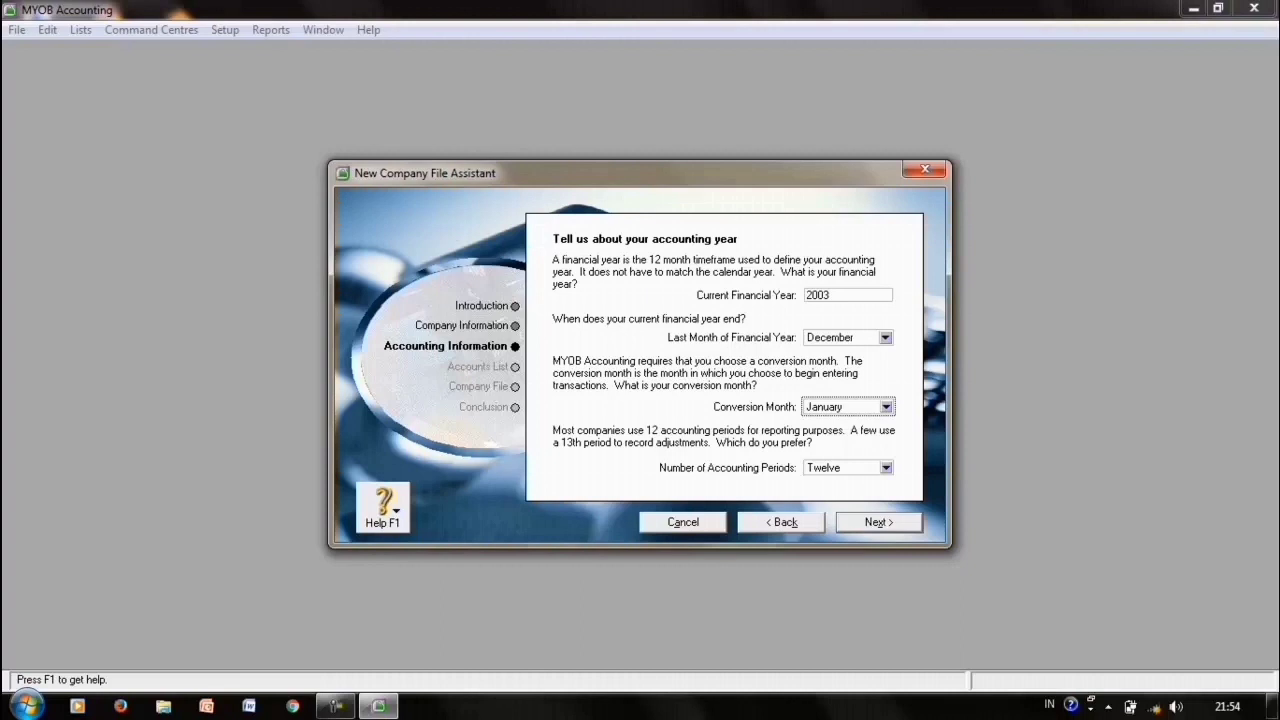
{"action": "left_click", "coordinate": [878, 522]}
{"action": "left_click", "coordinate": [878, 522]}
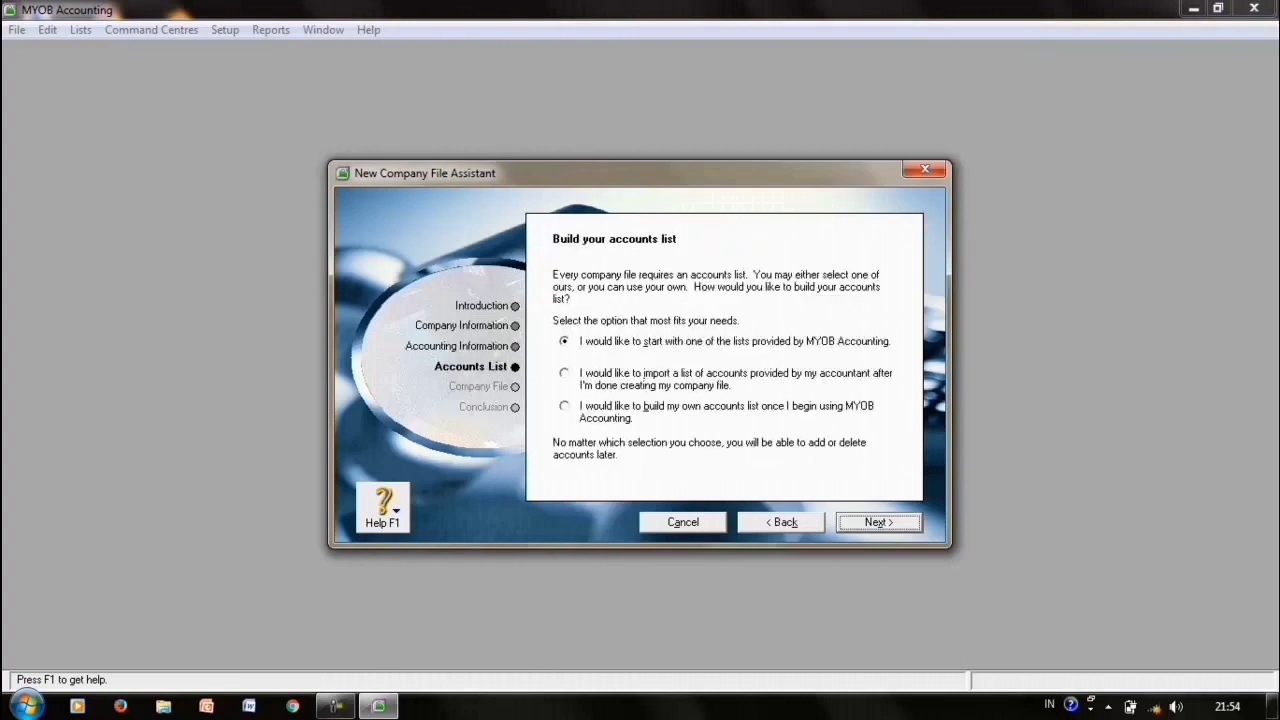
- Choose to build your own accounts list, save the company file on drive E:, and open the Command Centre
{"action": "key", "text": "alt+b"}
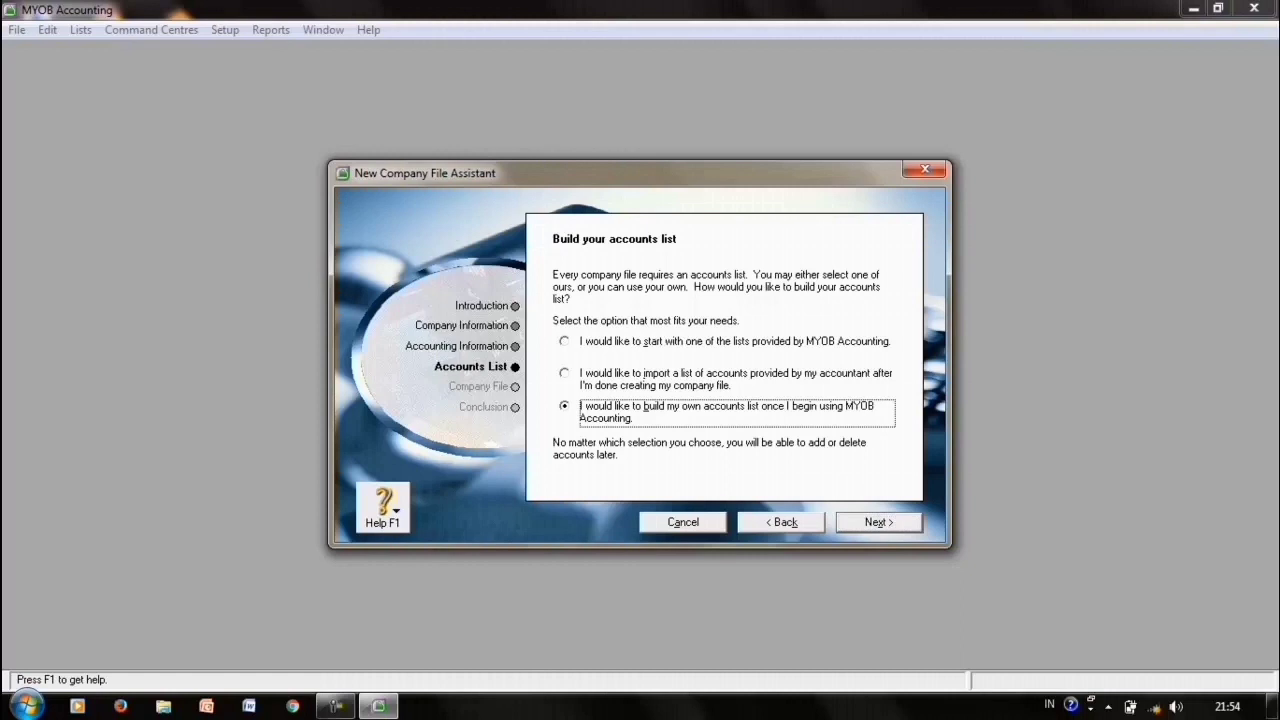
{"action": "left_click", "coordinate": [878, 522]}
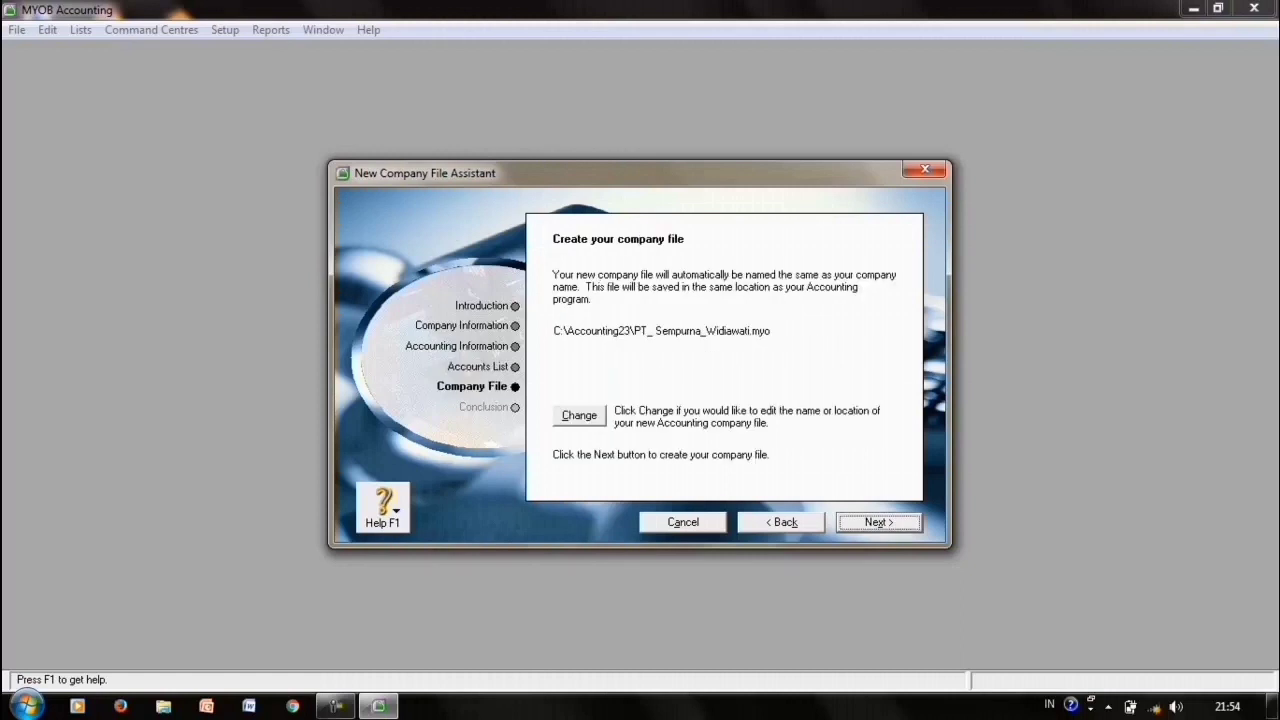
{"action": "left_click", "coordinate": [579, 415]}
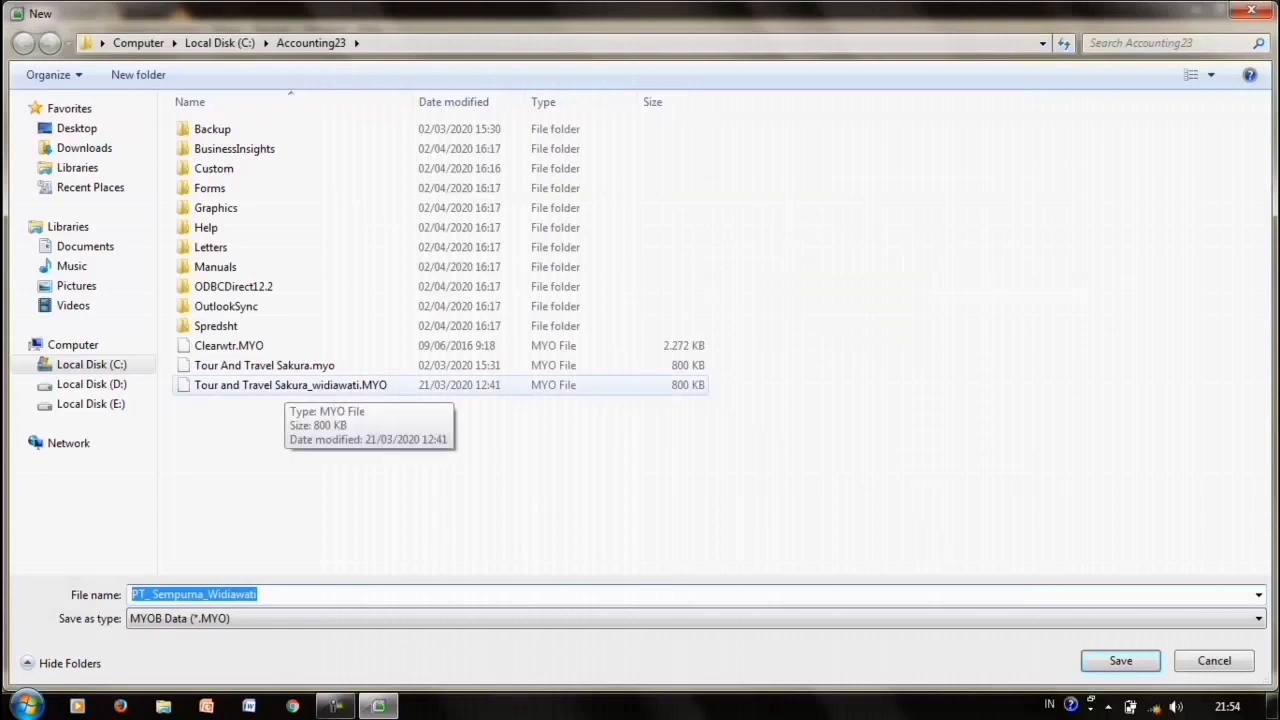
{"action": "left_click", "coordinate": [91, 404]}
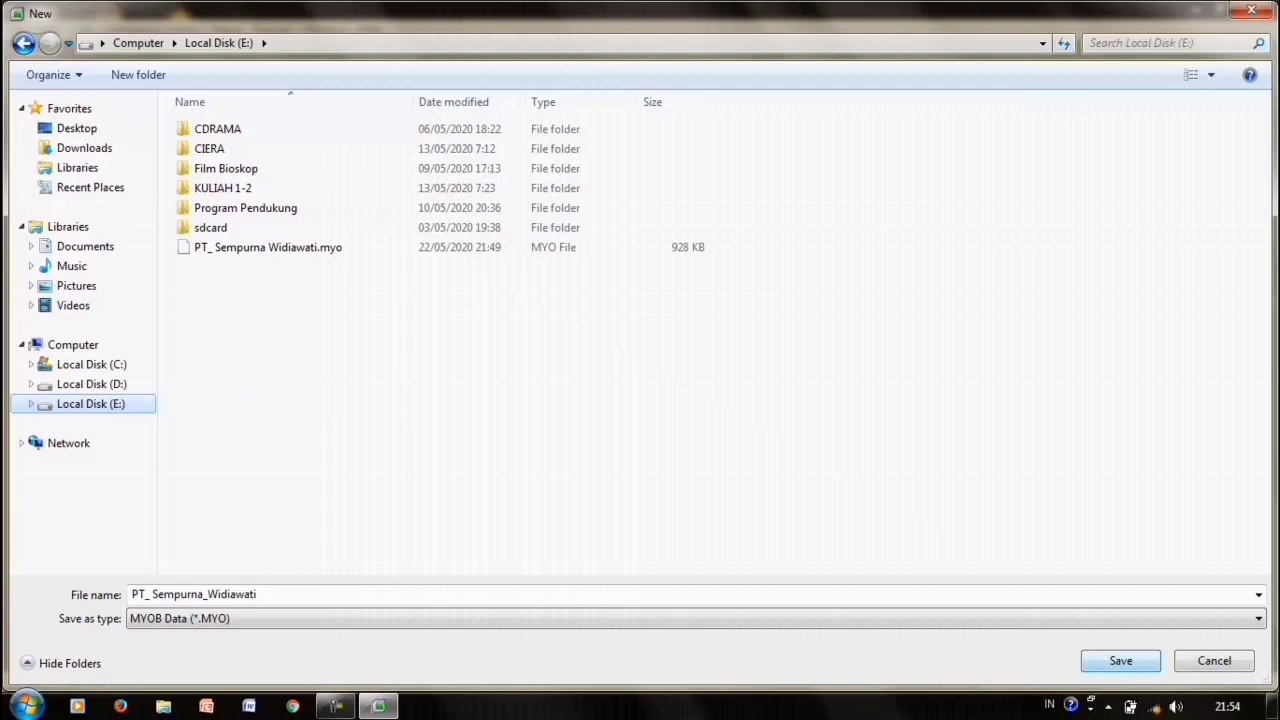
{"action": "key", "text": "Return"}
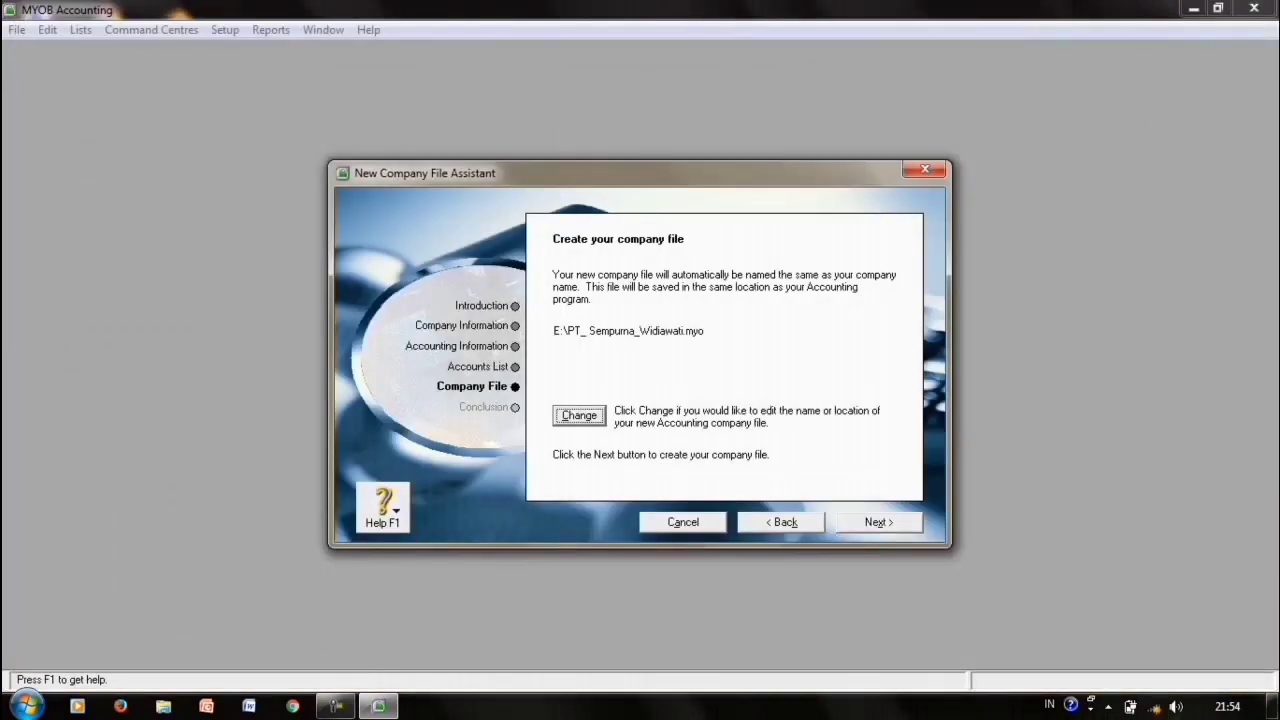
{"action": "key", "text": "alt+x"}
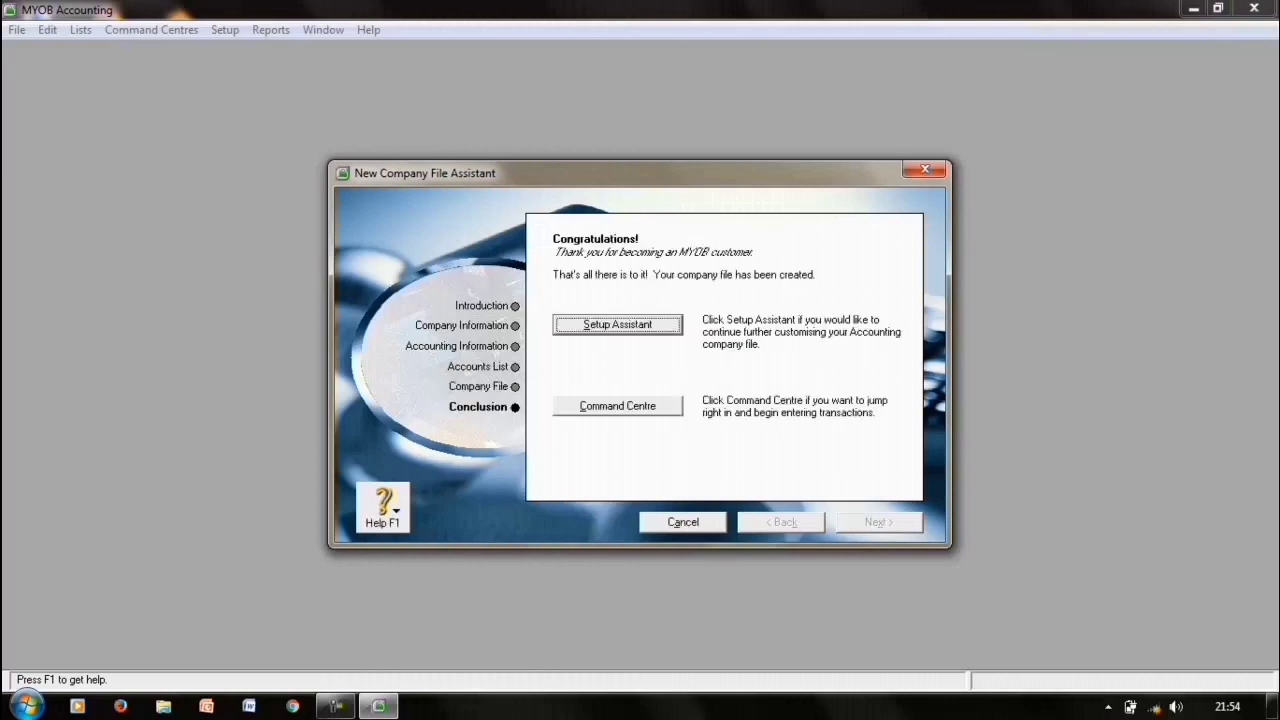
{"action": "key", "text": "alt+c"}
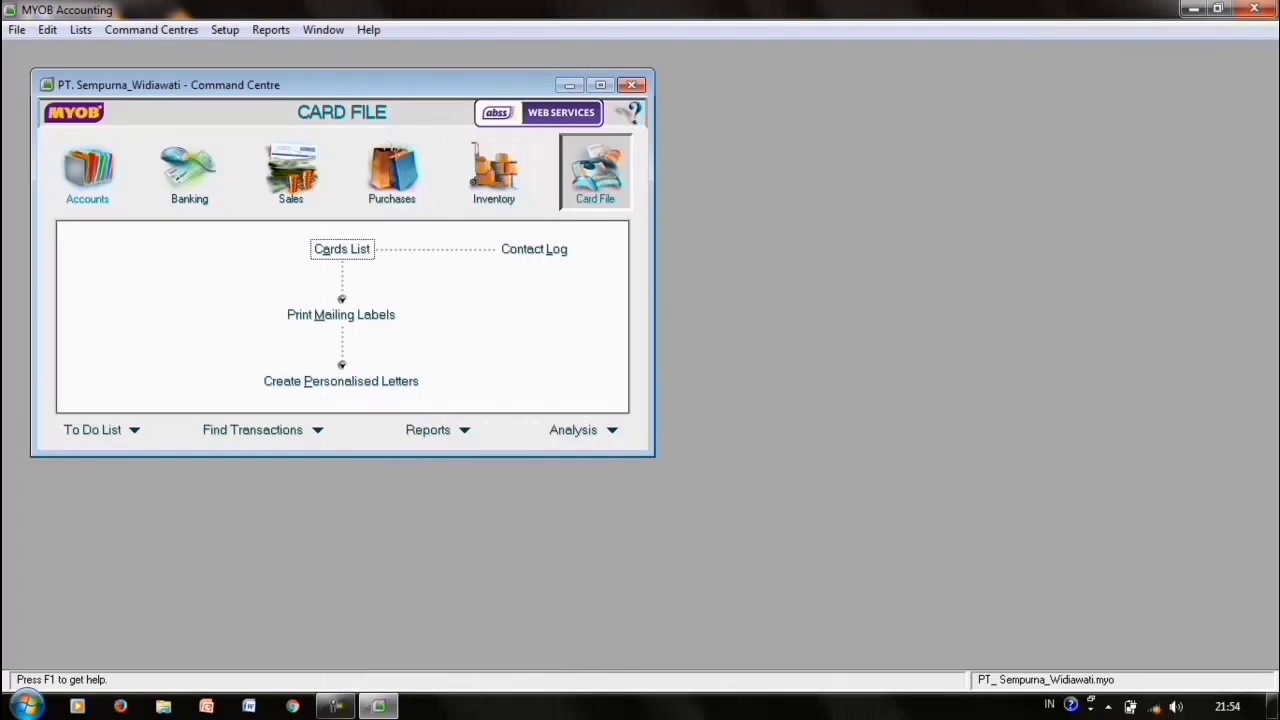
- Open the Accounts List and rename the 1-0000 Assets header to Aktiva
{"action": "left_click", "coordinate": [88, 176]}
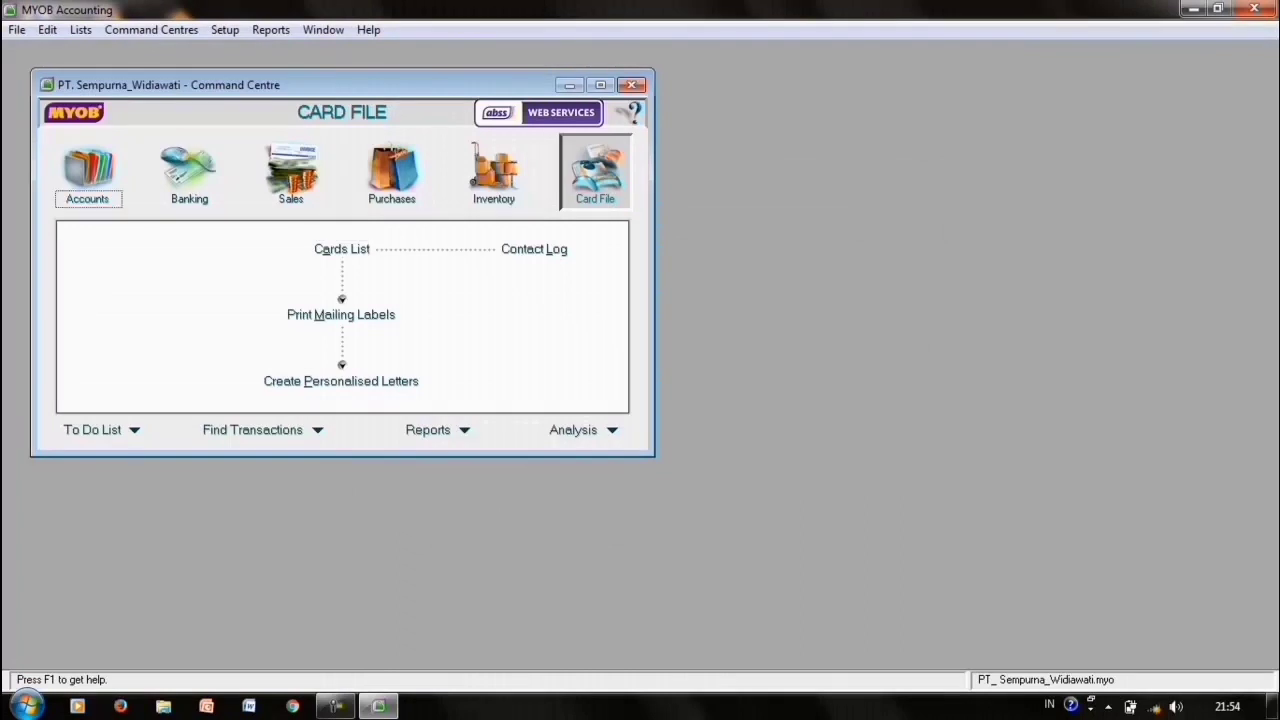
{"action": "left_click", "coordinate": [341, 250]}
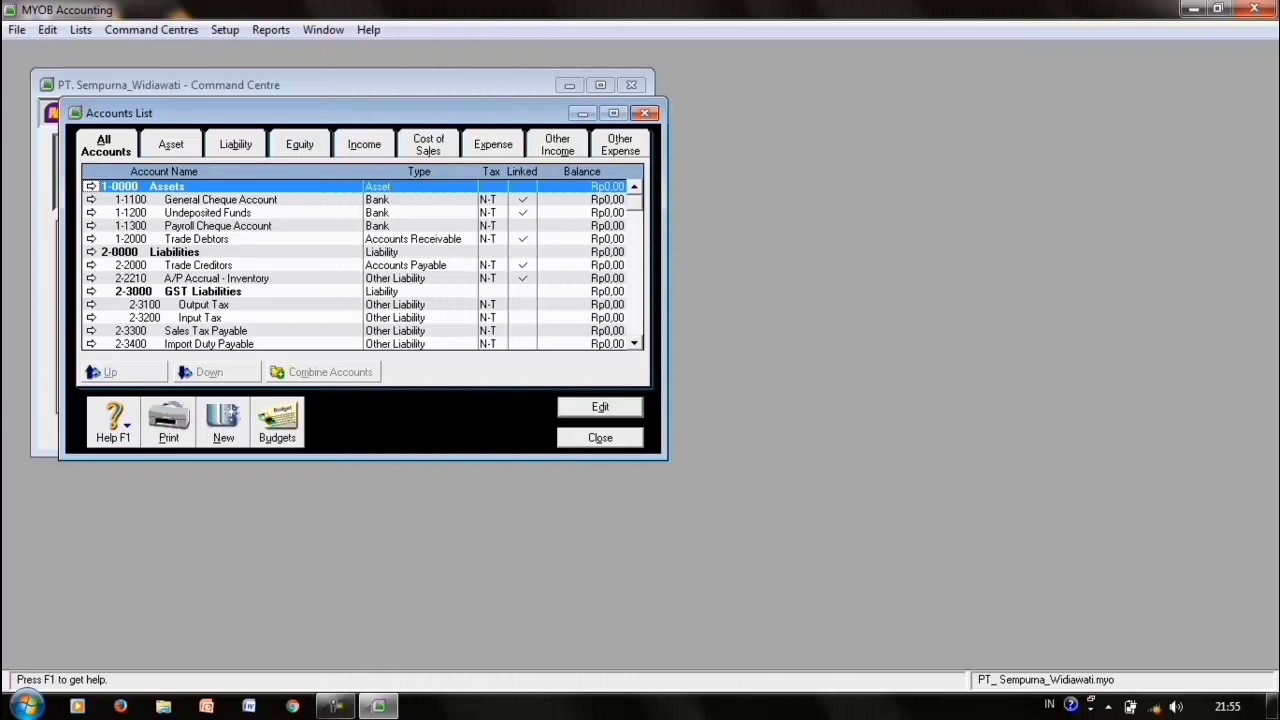
{"action": "key", "text": "Return"}
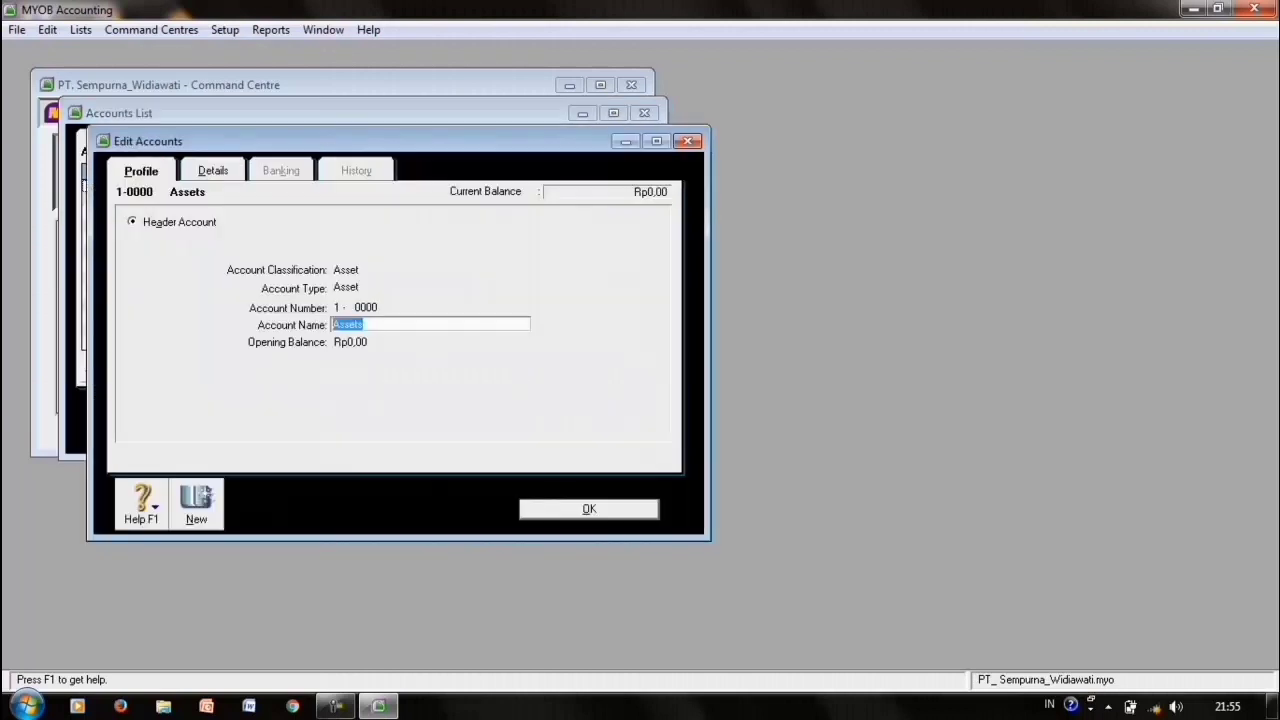
{"action": "type", "text": "Aktiva"}
{"action": "key", "text": "Tab"}
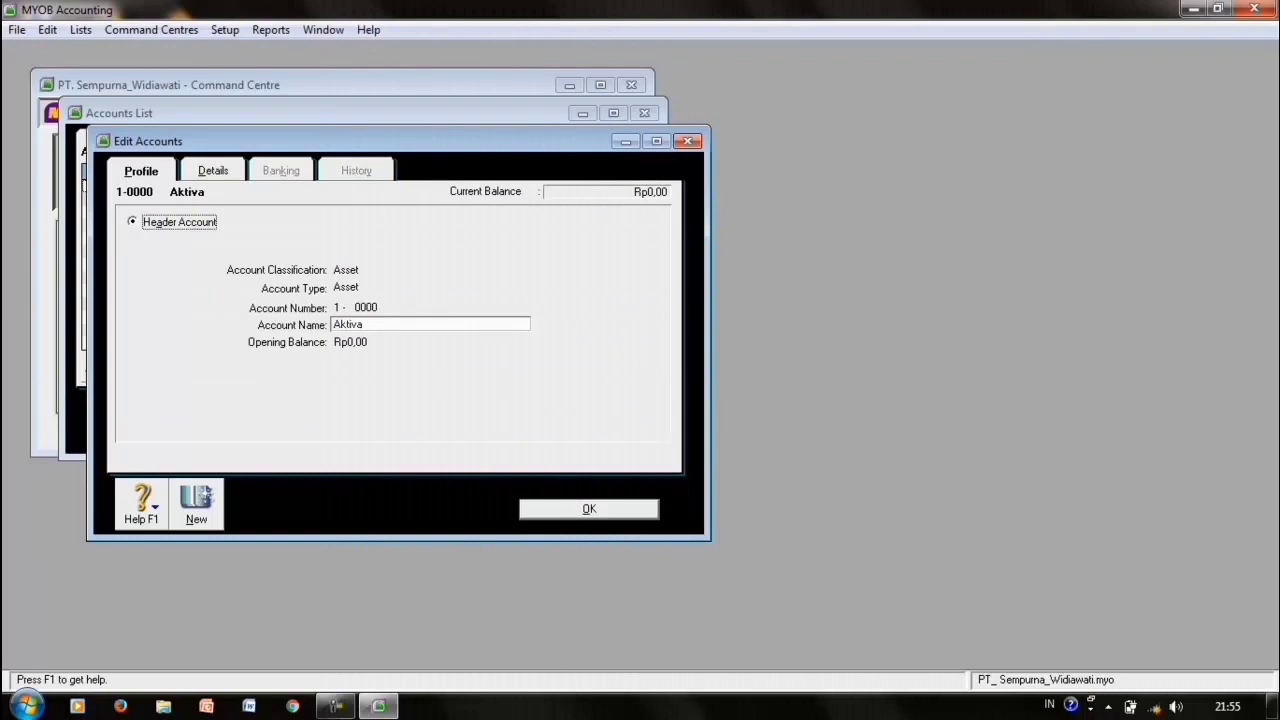
{"action": "key", "text": "Return"}
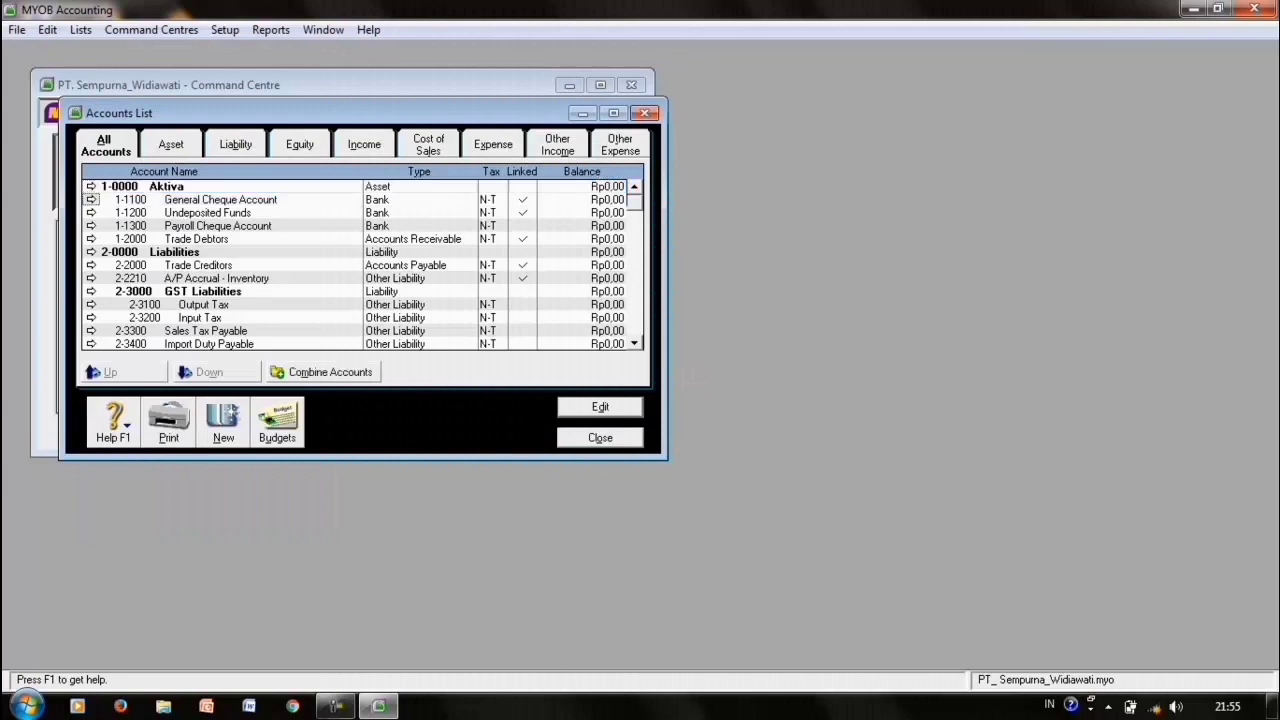
- Try making General Cheque Account a header, then discard it after the linked-account warning
{"action": "key", "text": "Down"}
{"action": "key", "text": "Return"}
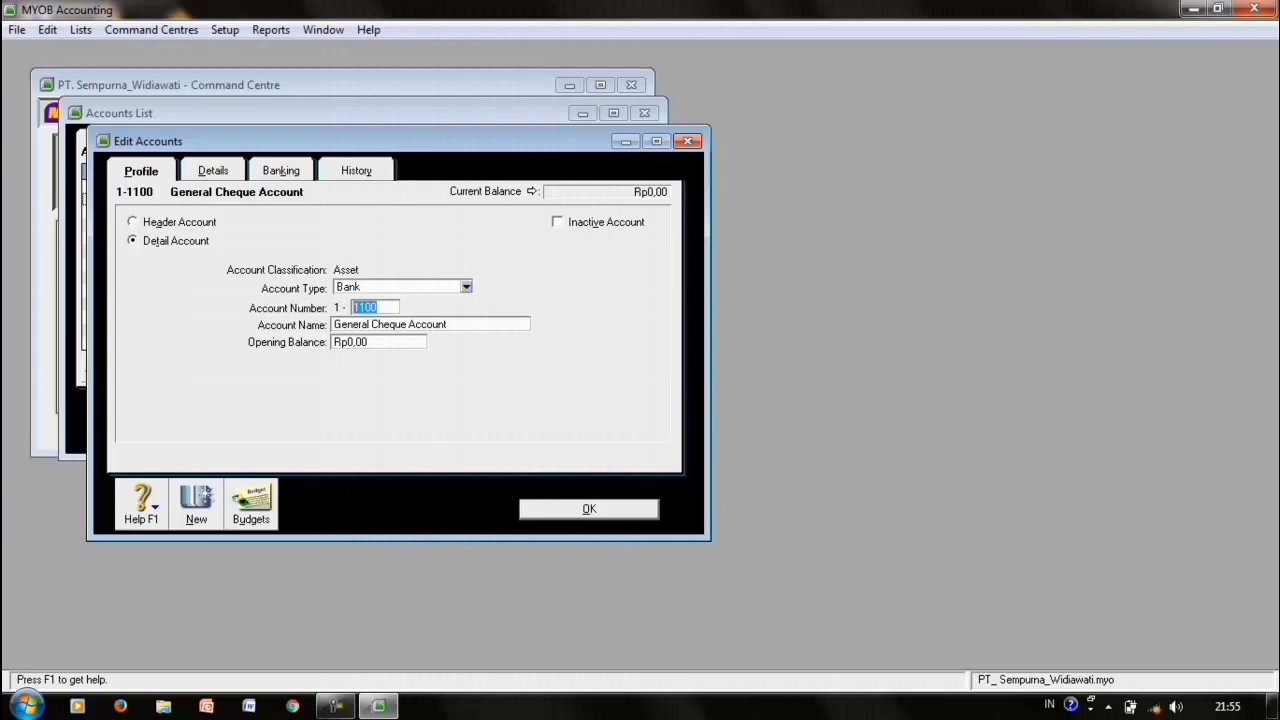
{"action": "left_click", "coordinate": [133, 222]}
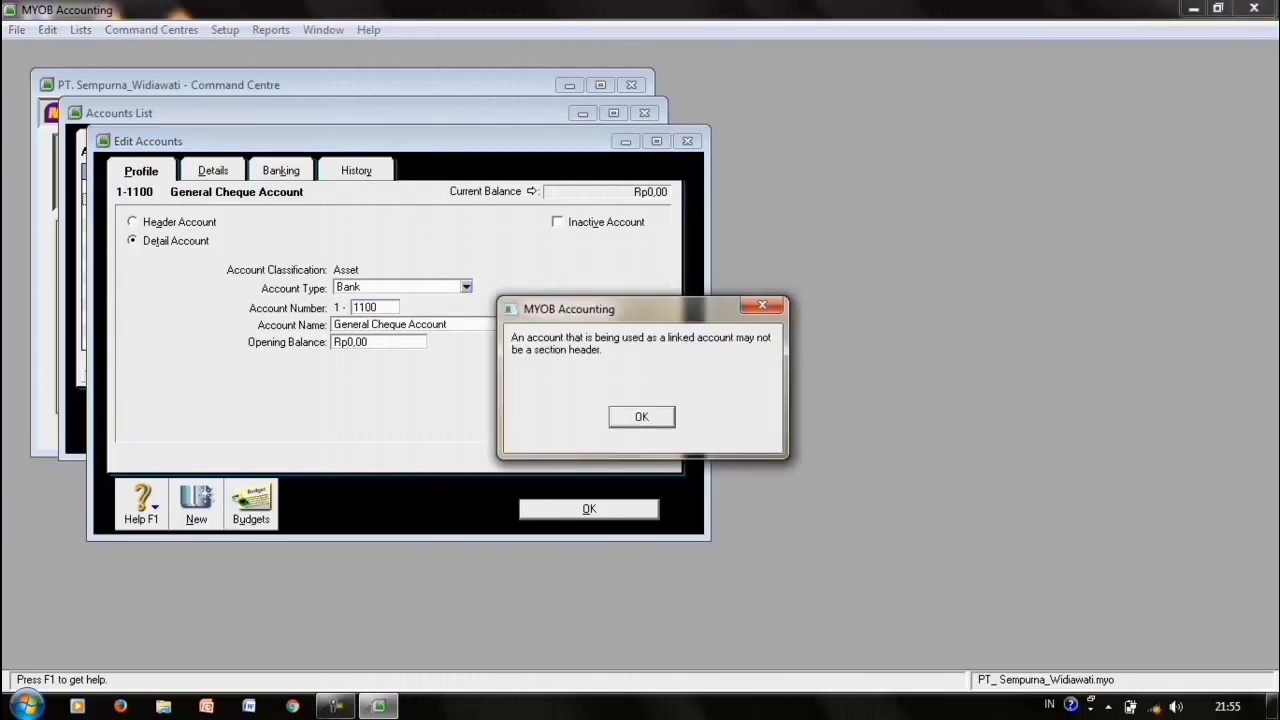
{"action": "key", "text": "Return"}
{"action": "key", "text": "Escape"}
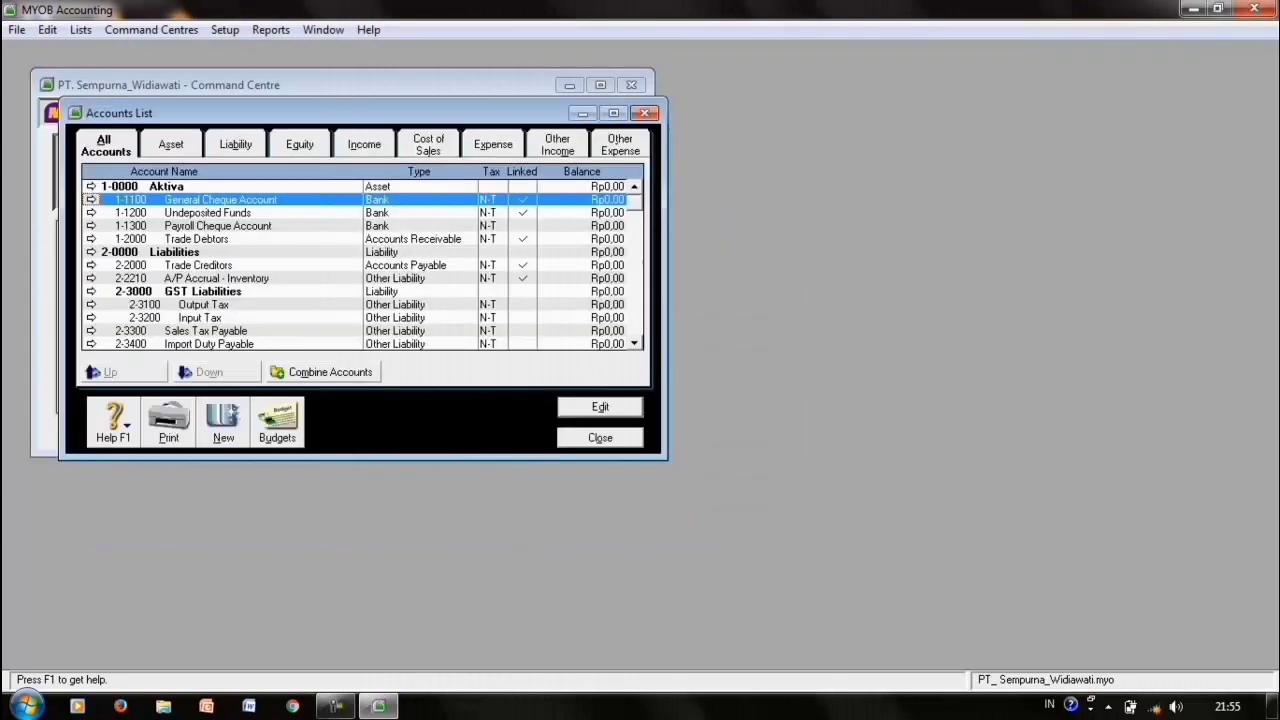
- Add header account 1-1000 Aktiva Lancar, review the account type tabs, and close the list
{"action": "left_click", "coordinate": [223, 430]}
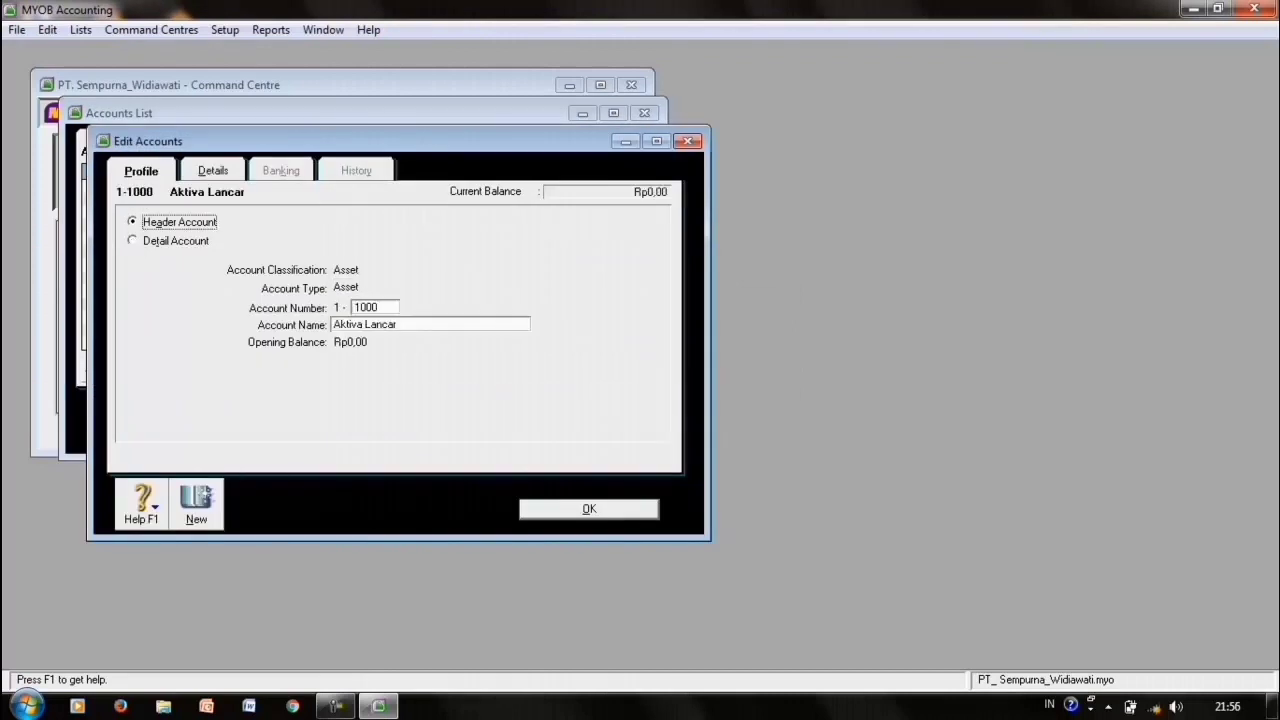
{"action": "key", "text": "Return"}
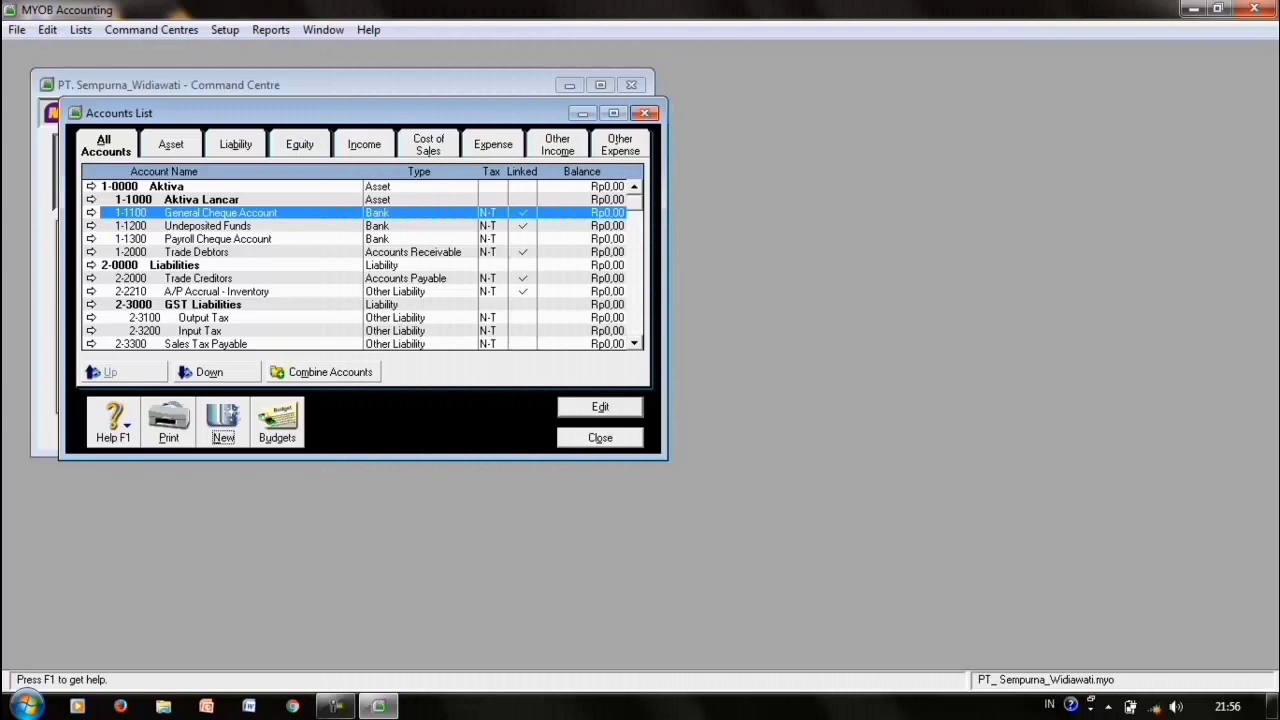
{"action": "left_click", "coordinate": [171, 145]}
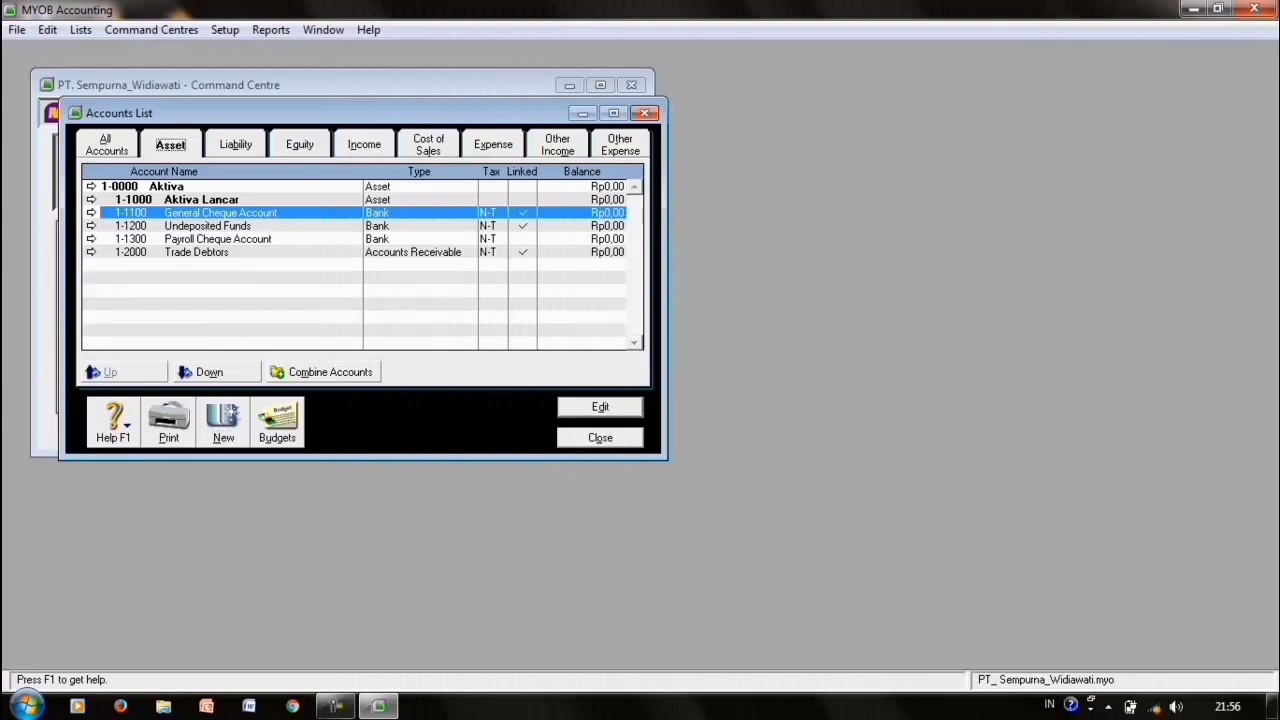
{"action": "left_click", "coordinate": [235, 145]}
{"action": "left_click", "coordinate": [300, 145]}
{"action": "left_click", "coordinate": [428, 145]}
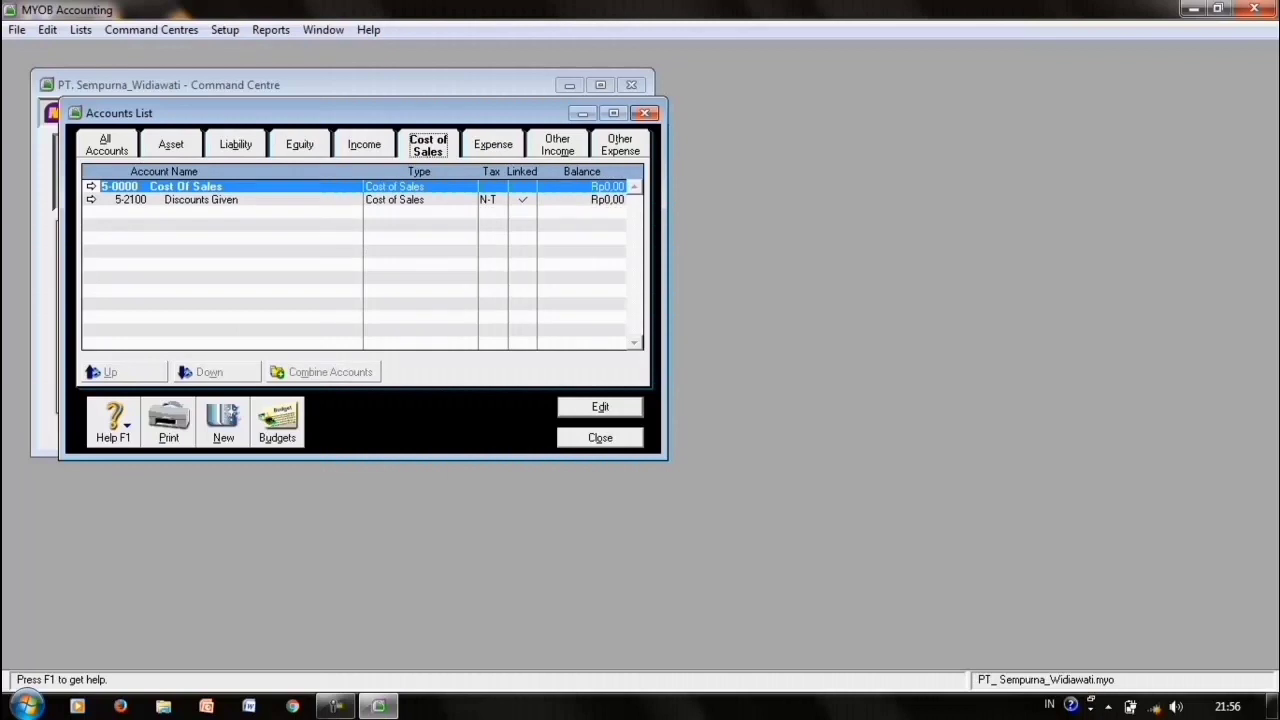
{"action": "key", "text": "Escape"}
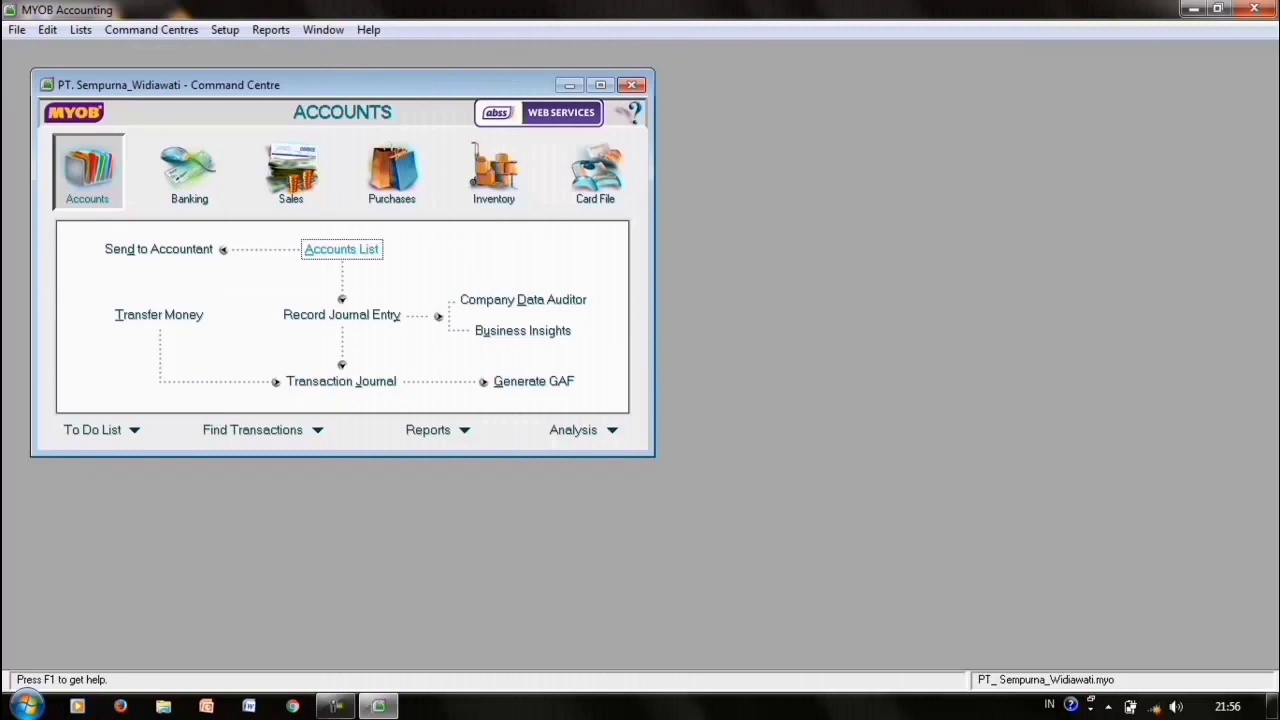
{"action": "left_click", "coordinate": [225, 30]}
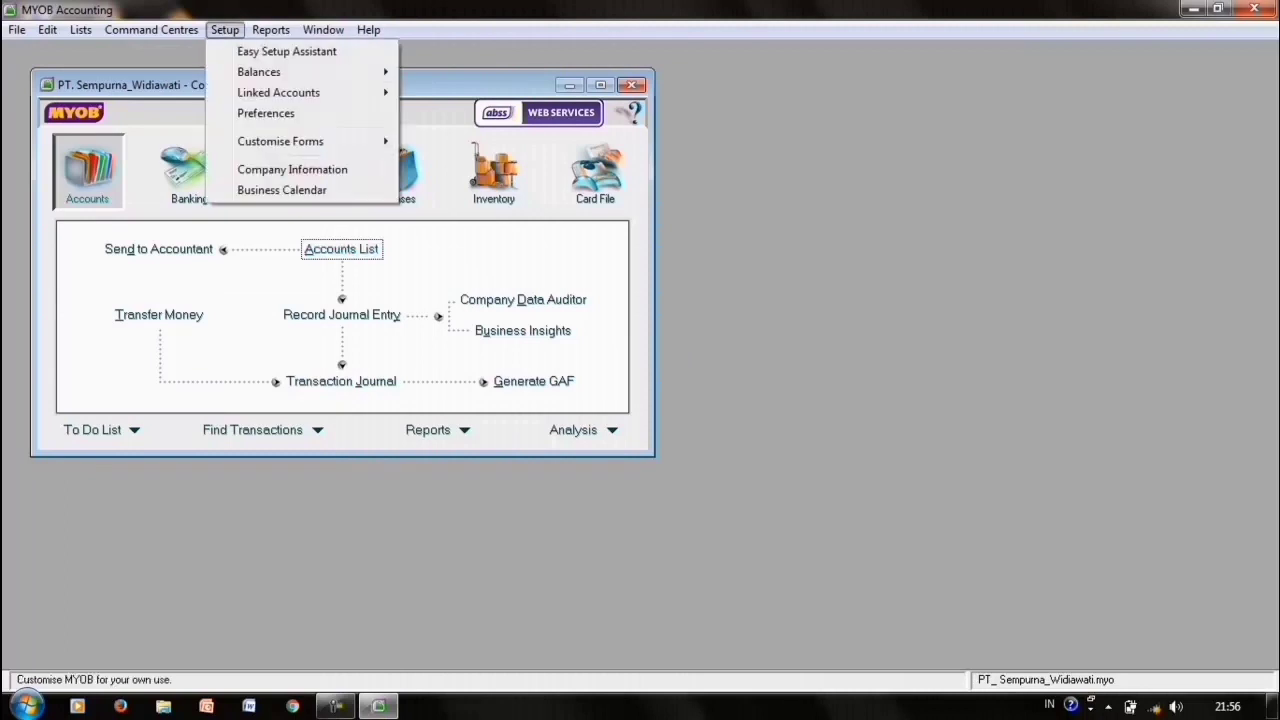
{"action": "mouse_move", "coordinate": [280, 93]}
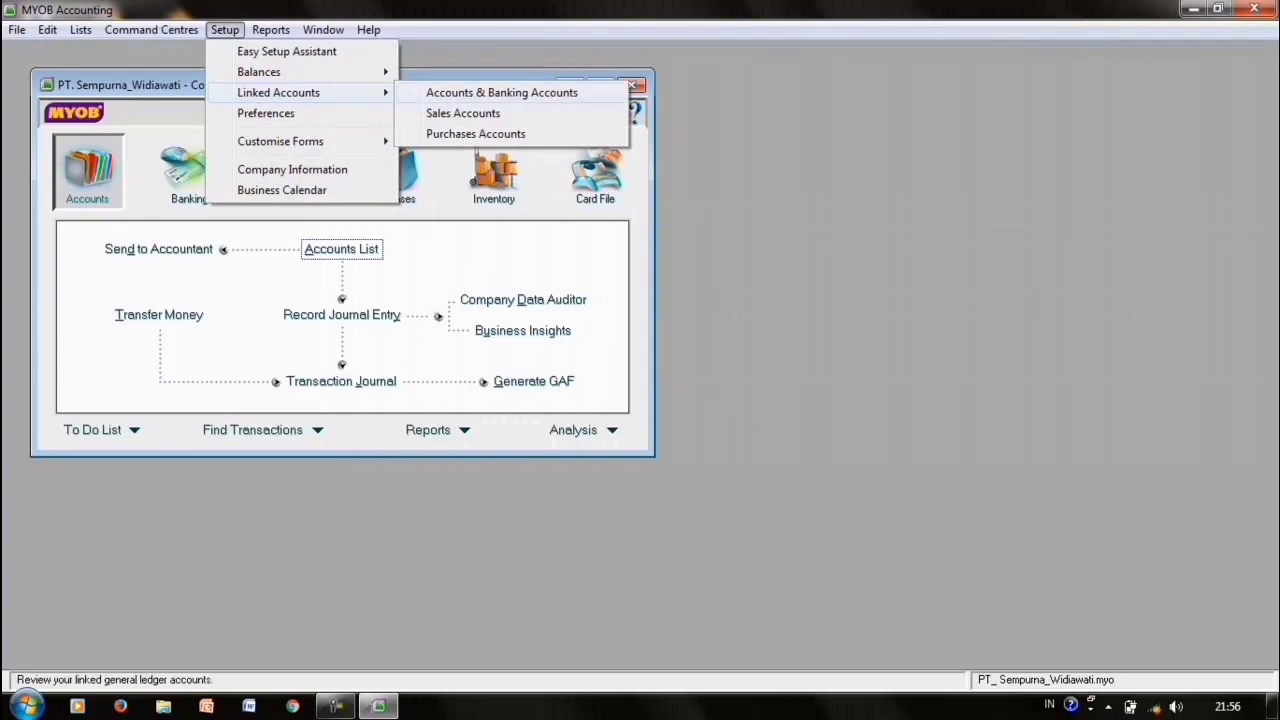
{"action": "left_click", "coordinate": [502, 93]}
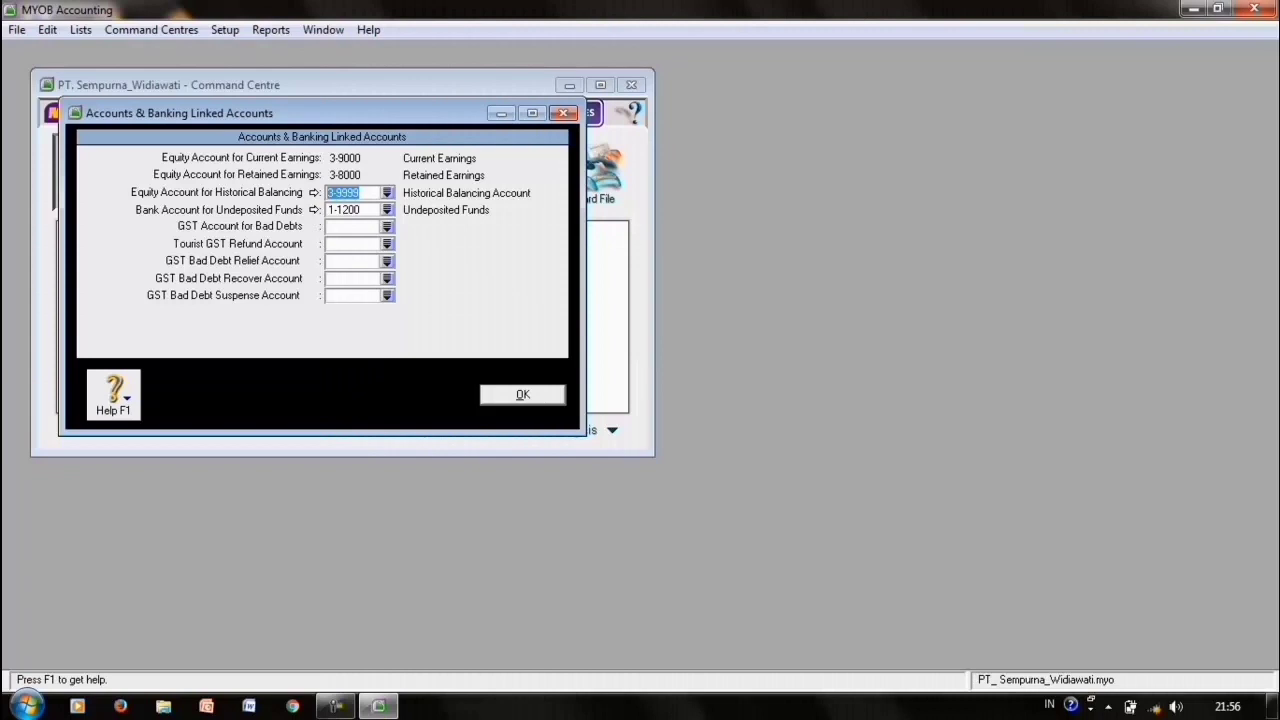
{"action": "left_click", "coordinate": [387, 209]}
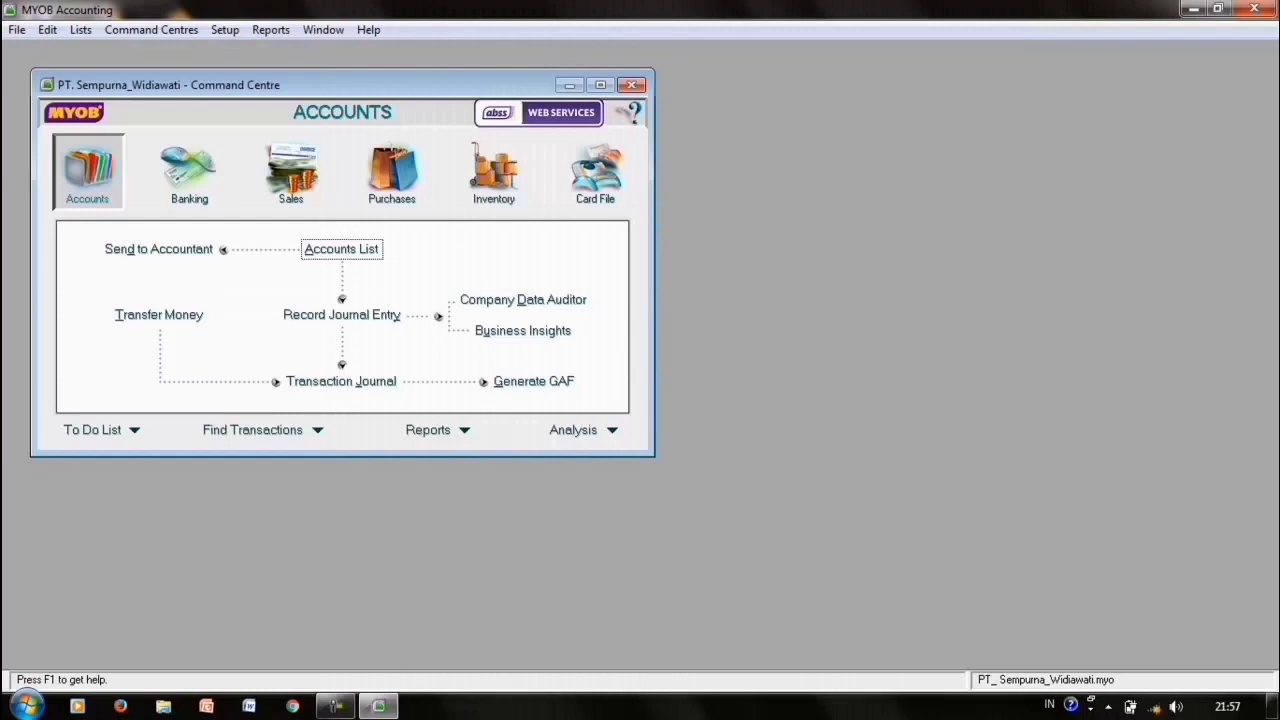
- Untick the freight, early-payment discount and late-charge options in Sales Linked Accounts
{"action": "left_click", "coordinate": [224, 29]}
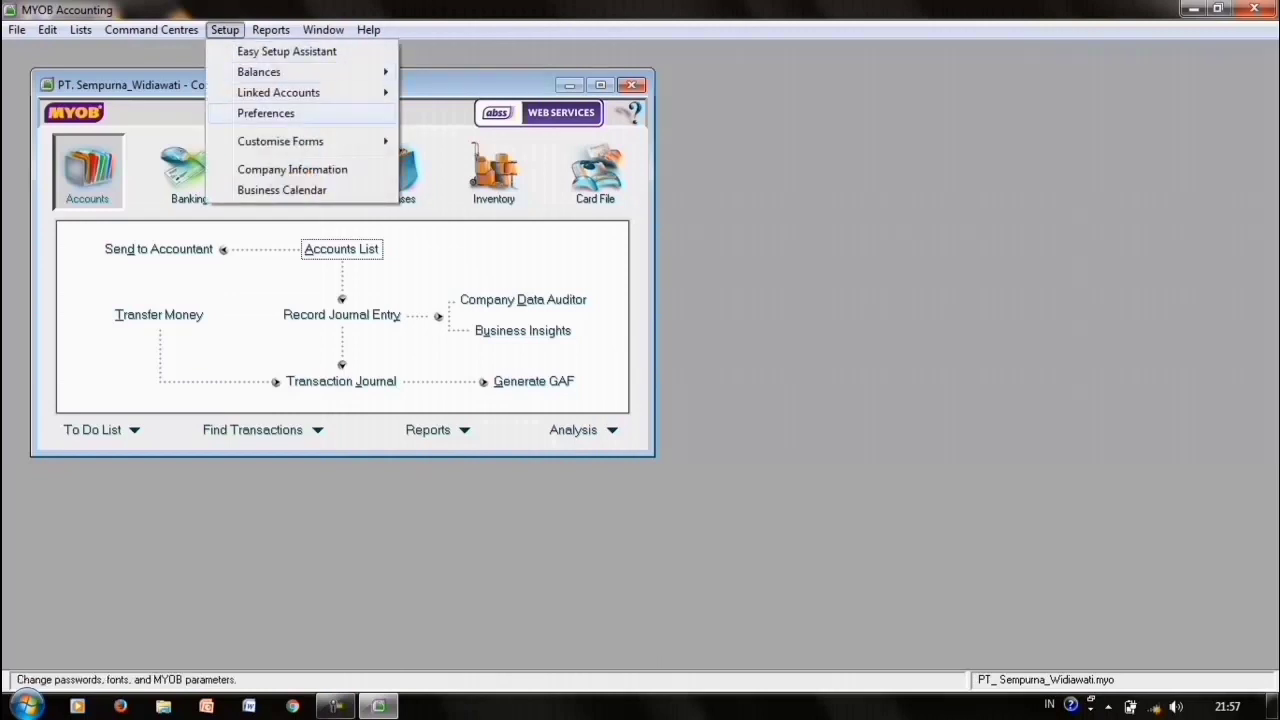
{"action": "mouse_move", "coordinate": [300, 92]}
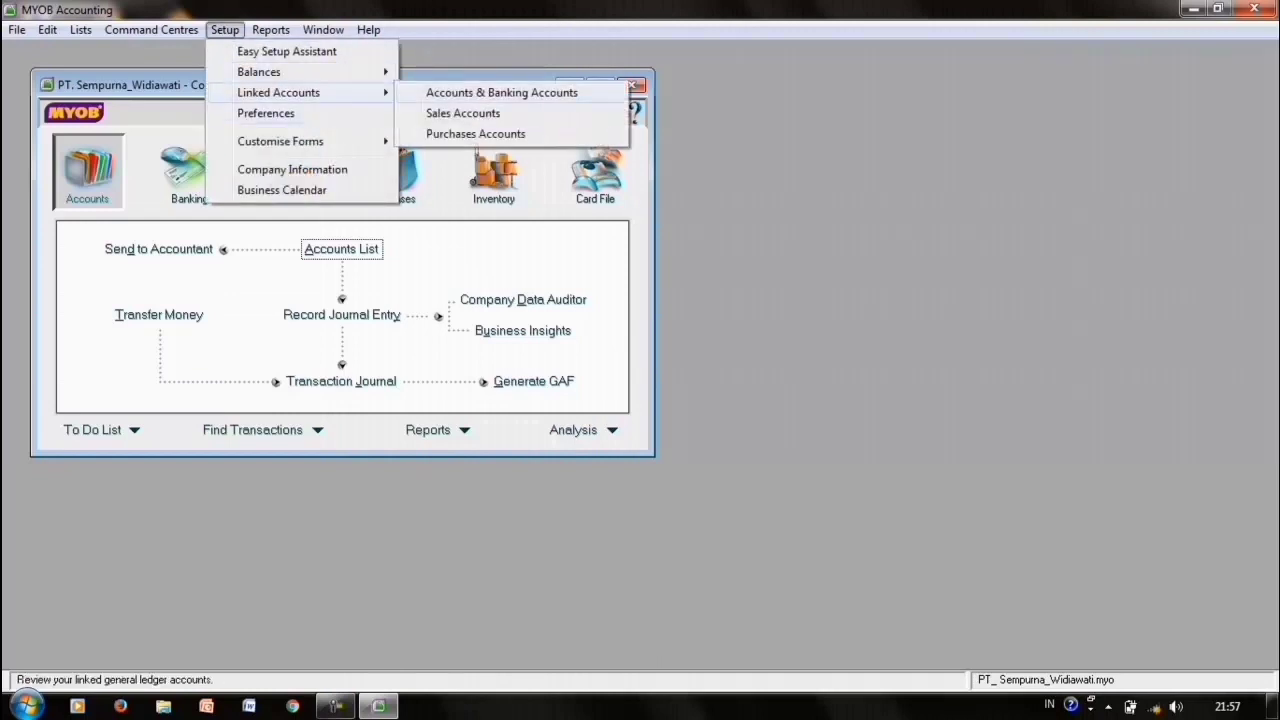
{"action": "left_click", "coordinate": [463, 113]}
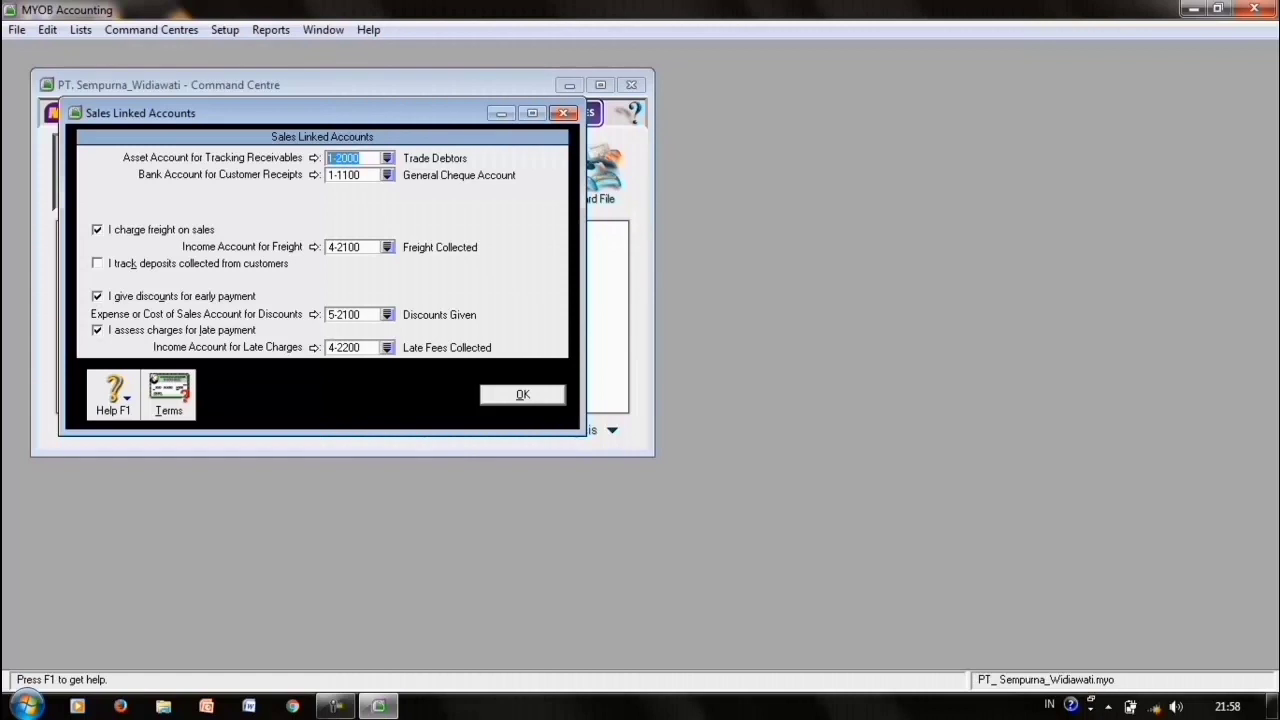
{"action": "left_click", "coordinate": [97, 230]}
{"action": "left_click", "coordinate": [97, 297]}
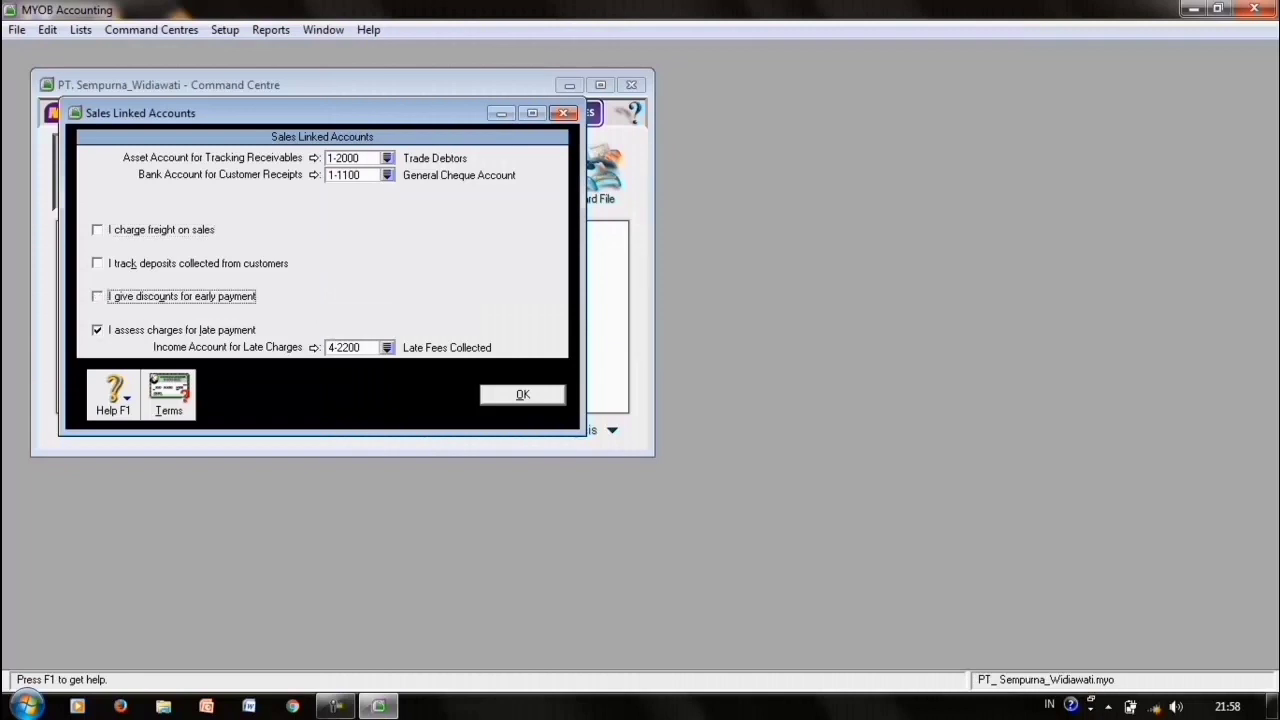
{"action": "left_click", "coordinate": [97, 330]}
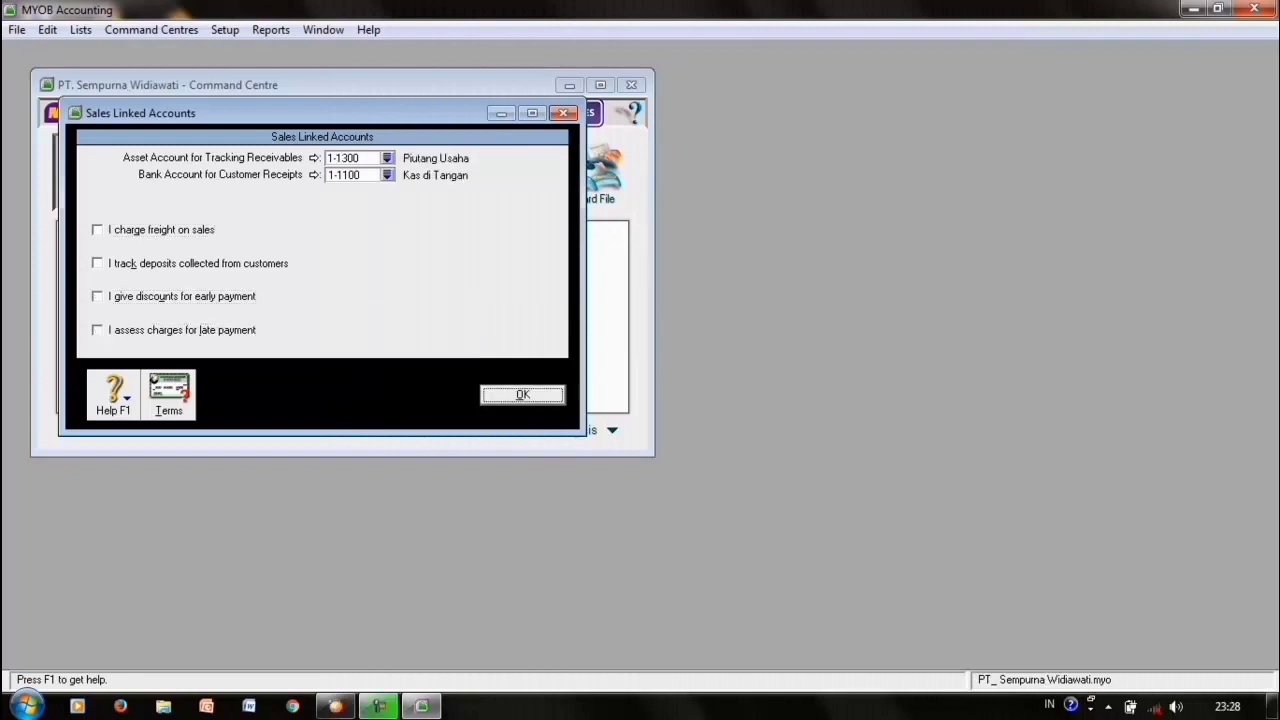
{"action": "key", "text": "Return"}
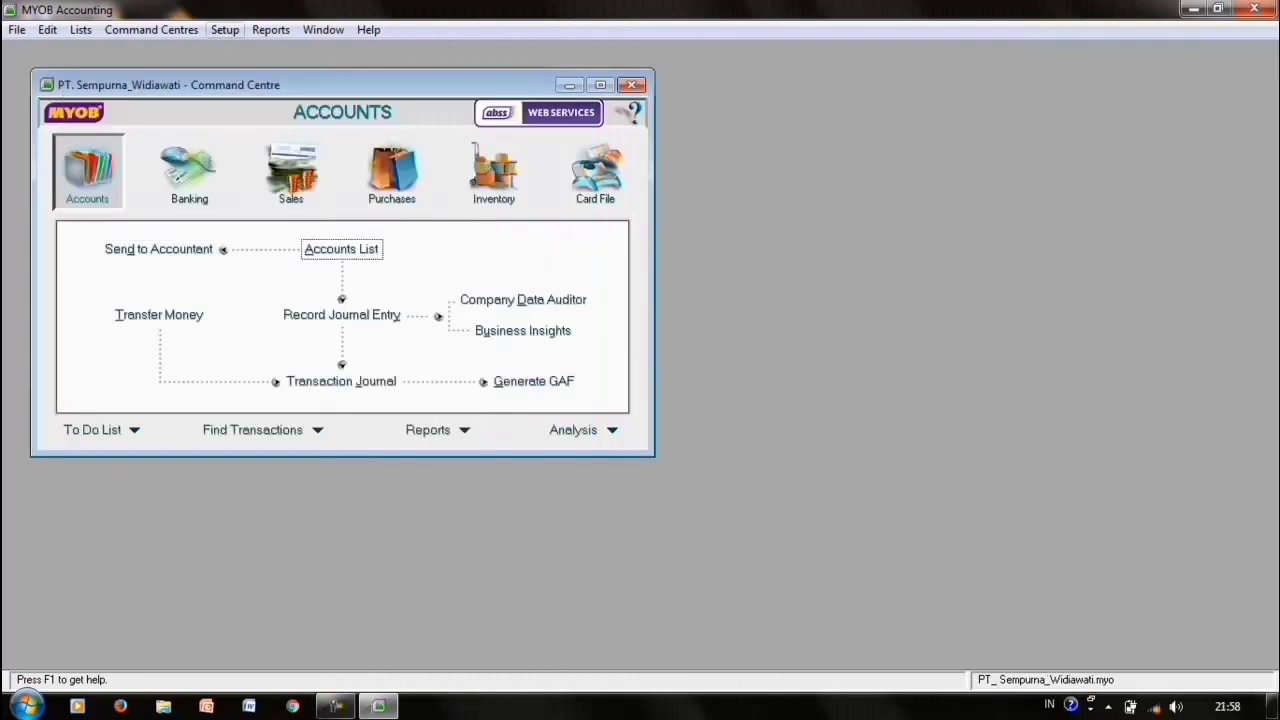
- In Purchases Linked Accounts, untick receipts without a supplier bill, freight and early-payment discounts
{"action": "left_click", "coordinate": [224, 29]}
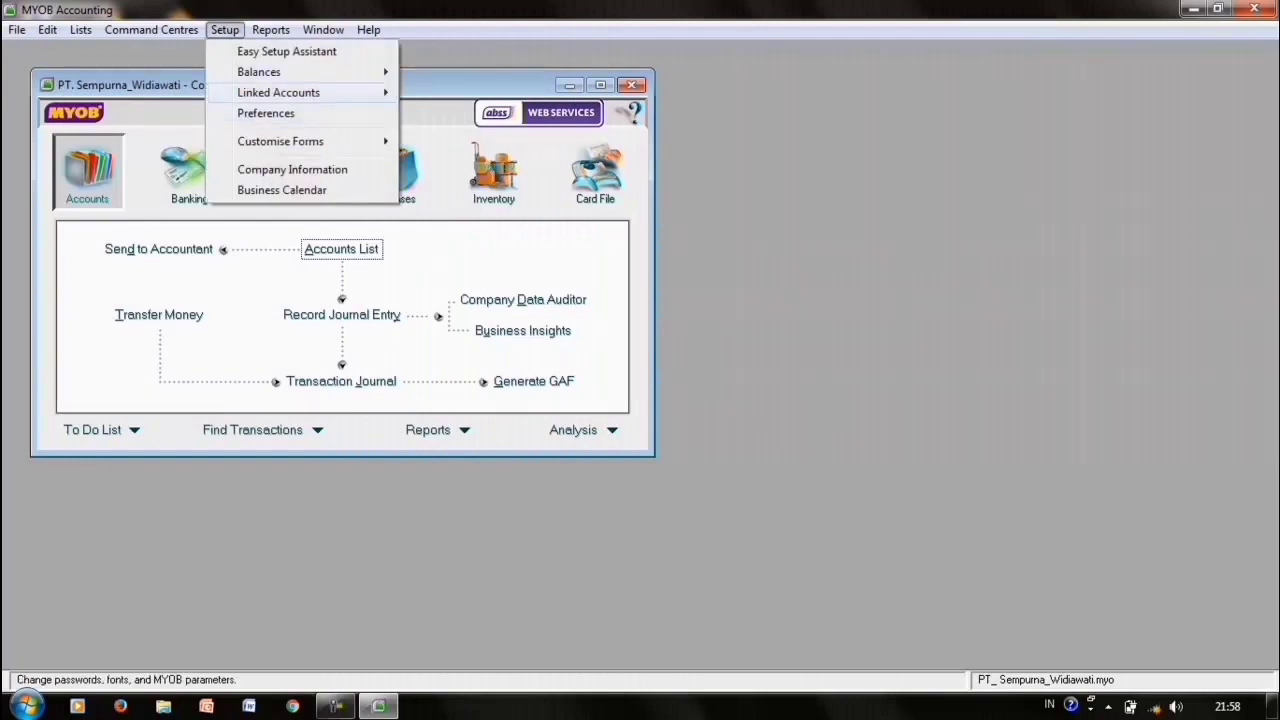
{"action": "mouse_move", "coordinate": [300, 92]}
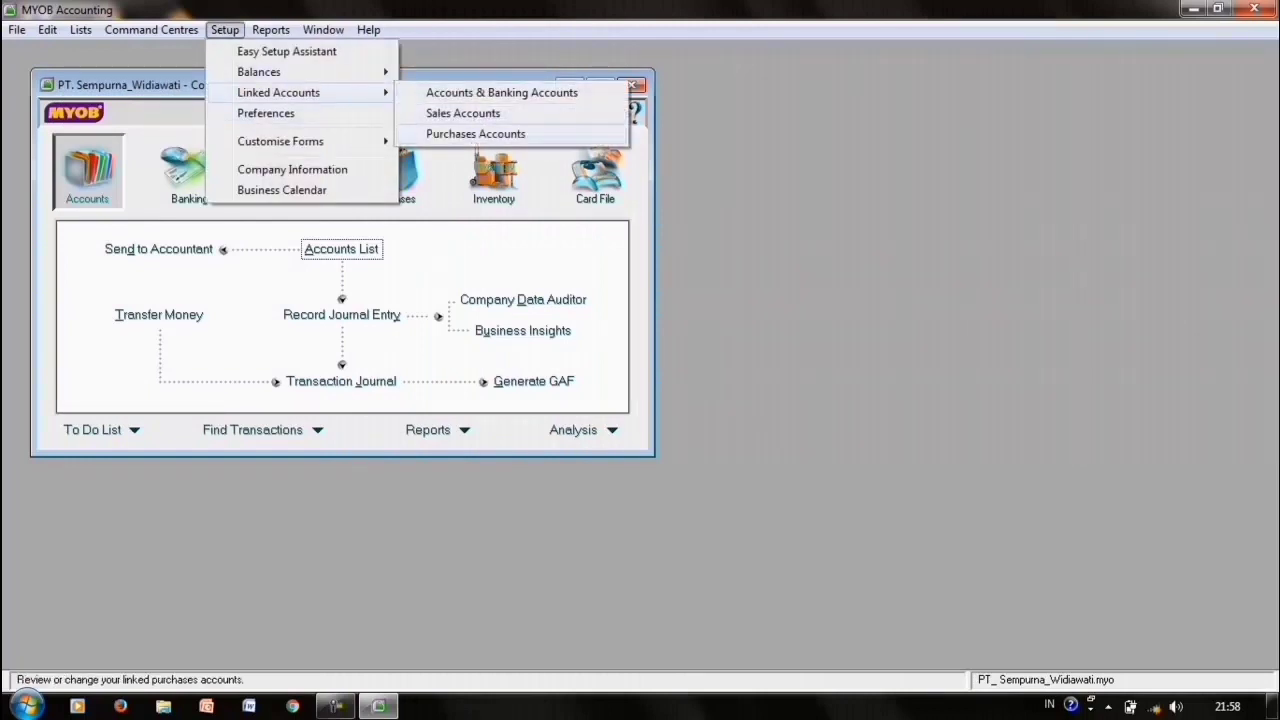
{"action": "left_click", "coordinate": [475, 133]}
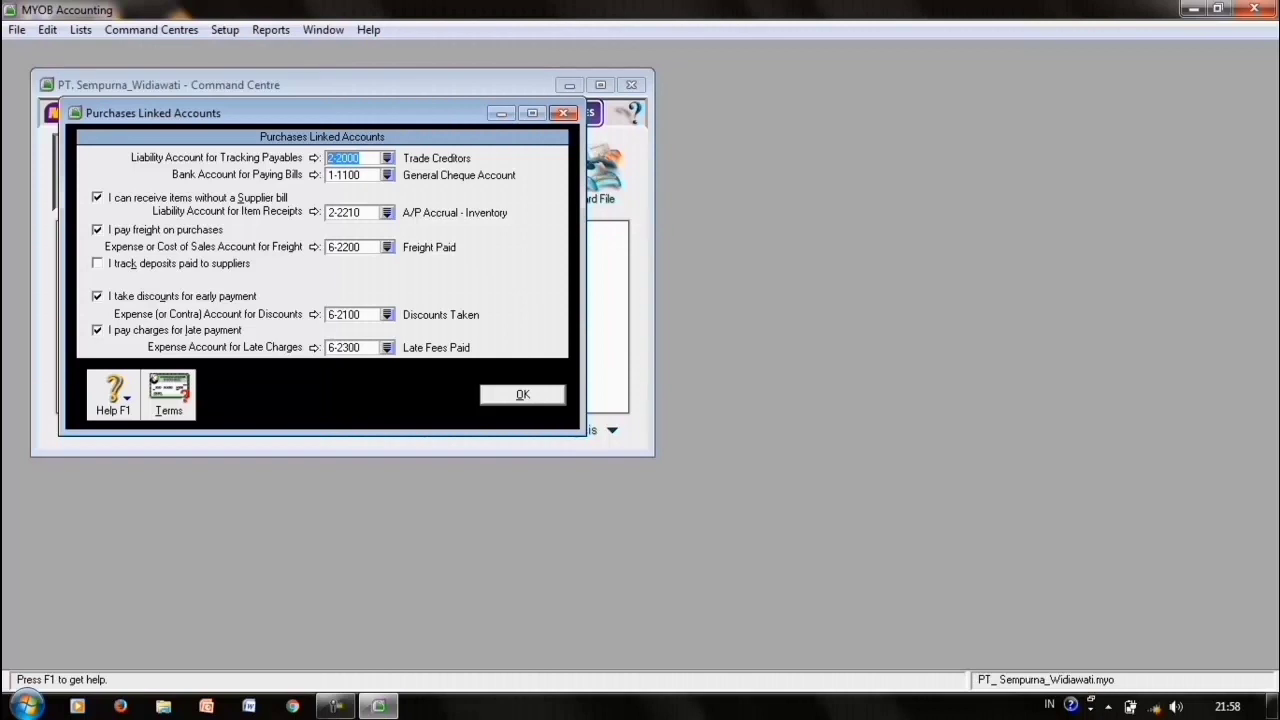
{"action": "left_click", "coordinate": [97, 198]}
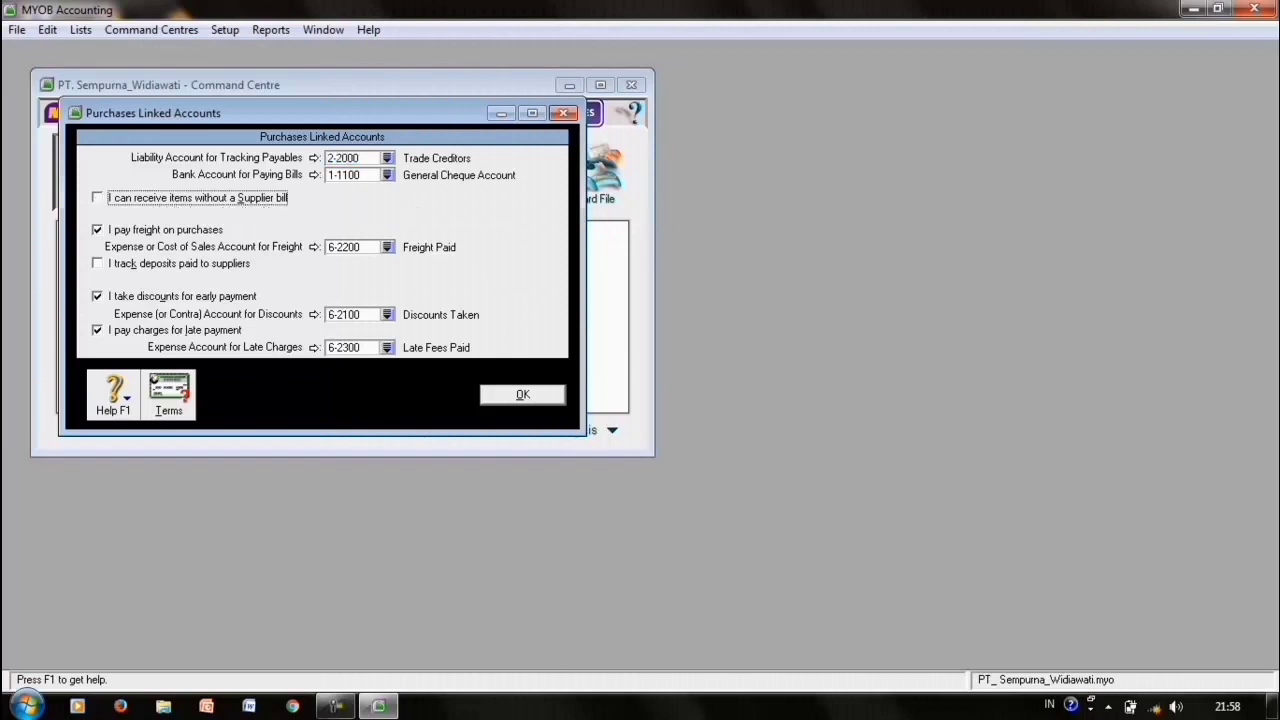
{"action": "left_click", "coordinate": [97, 230]}
{"action": "left_click", "coordinate": [97, 296]}
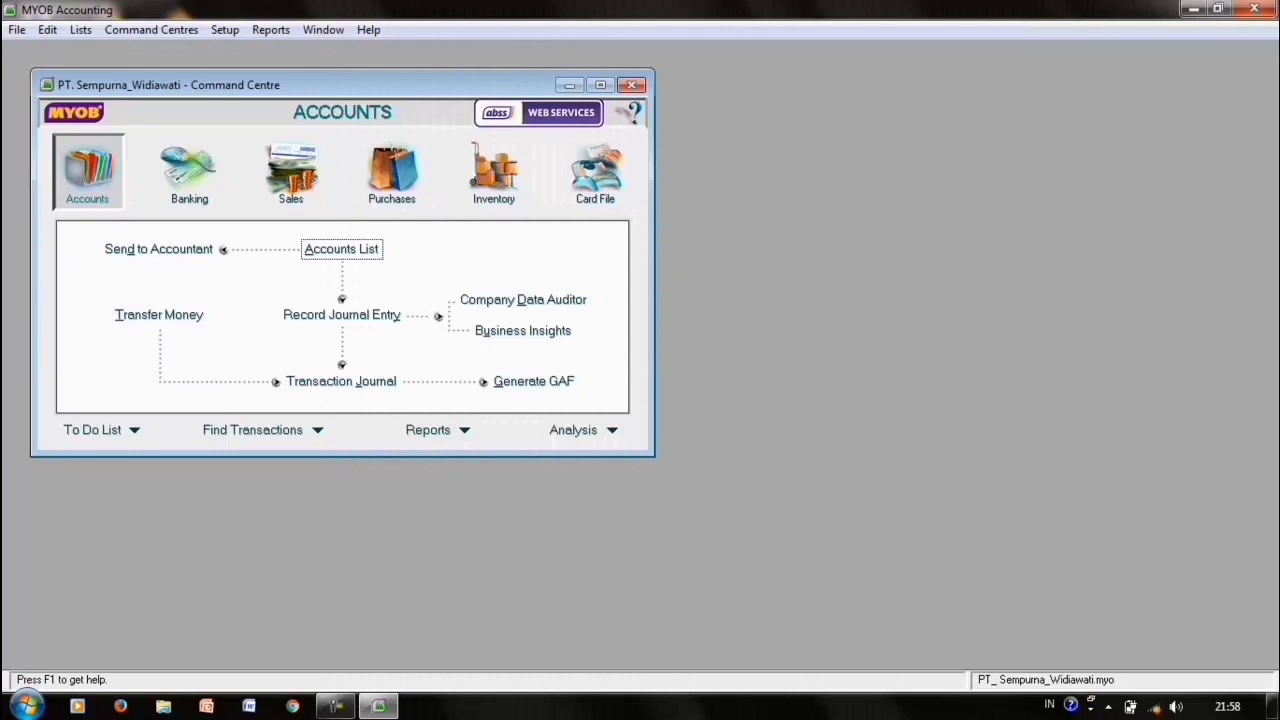
- Enter opening balances of 25000000 and 45000000, leaving Rp0,00 unallocated, and confirm
{"action": "left_click", "coordinate": [225, 30]}
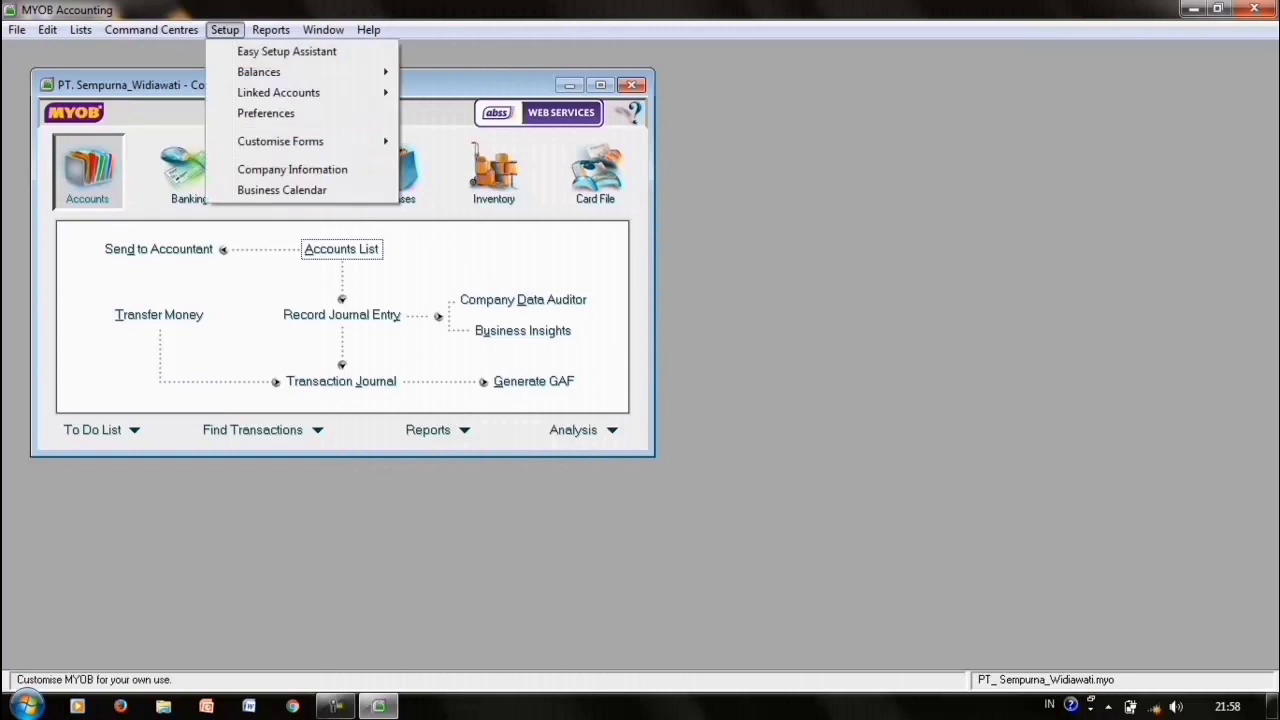
{"action": "mouse_move", "coordinate": [275, 72]}
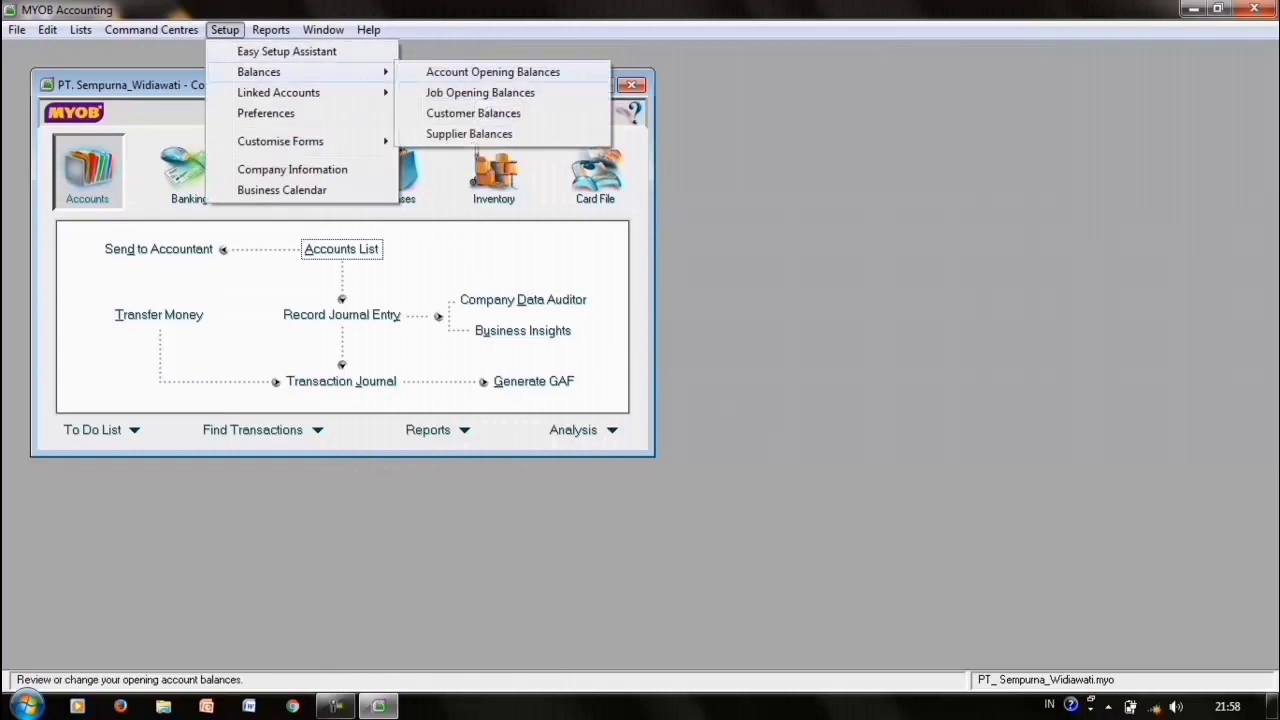
{"action": "key", "text": "Return"}
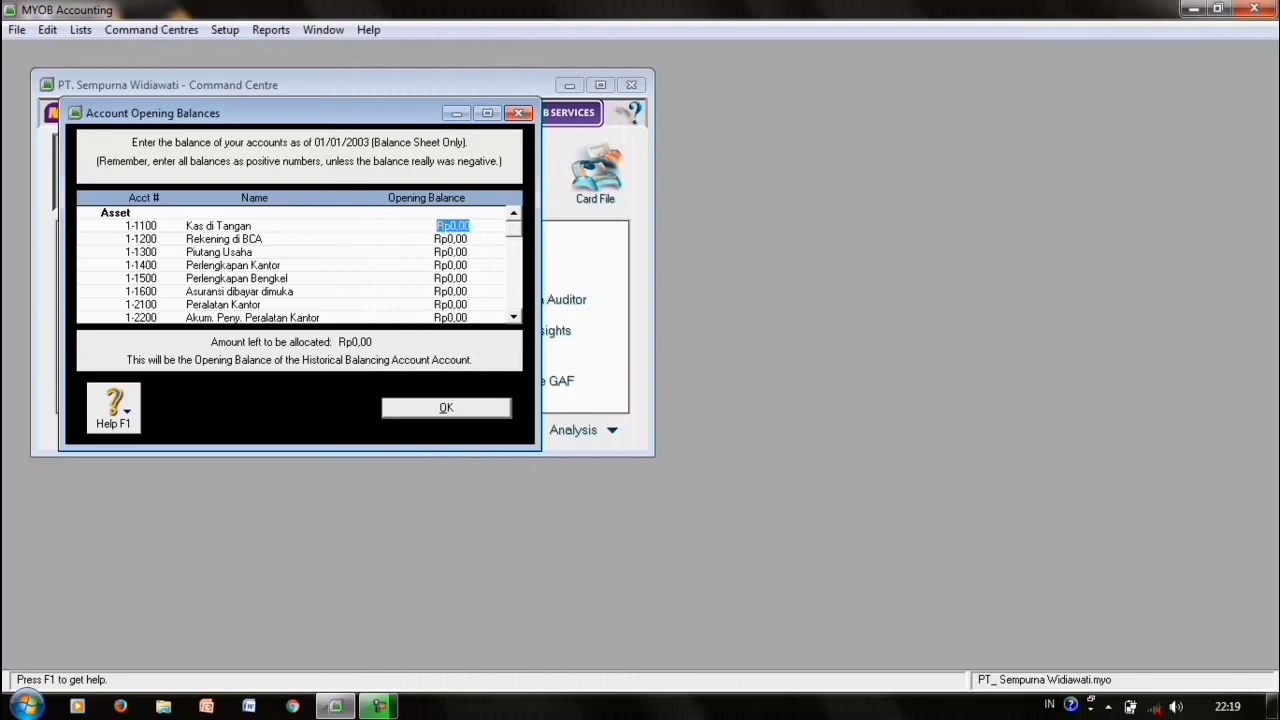
{"action": "type", "text": "25"}
{"action": "type", "text": "000000"}
{"action": "key", "text": "Tab"}
{"action": "type", "text": "45000000"}
{"action": "key", "text": "Tab"}
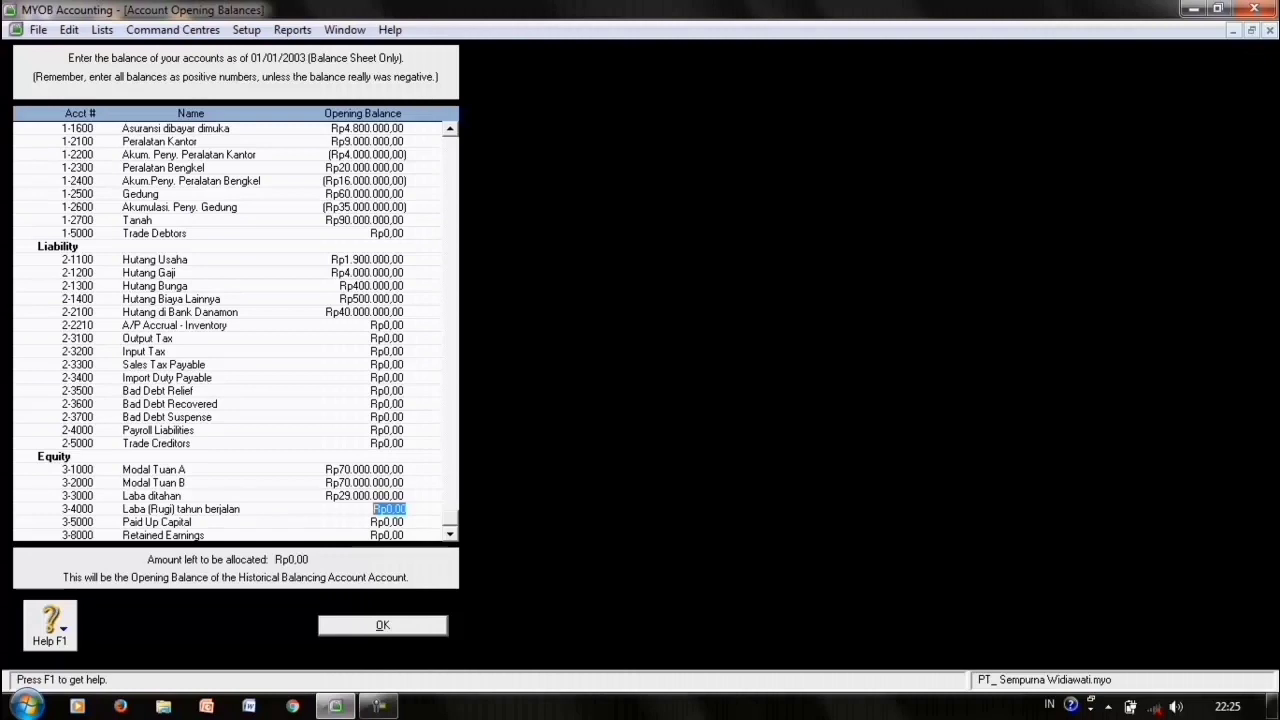
{"action": "mouse_move", "coordinate": [450, 518]}
{"action": "left_mouse_down"}
{"action": "mouse_move", "coordinate": [450, 385]}
{"action": "mouse_move", "coordinate": [450, 518]}
{"action": "left_mouse_up"}
{"action": "key", "text": "Return"}
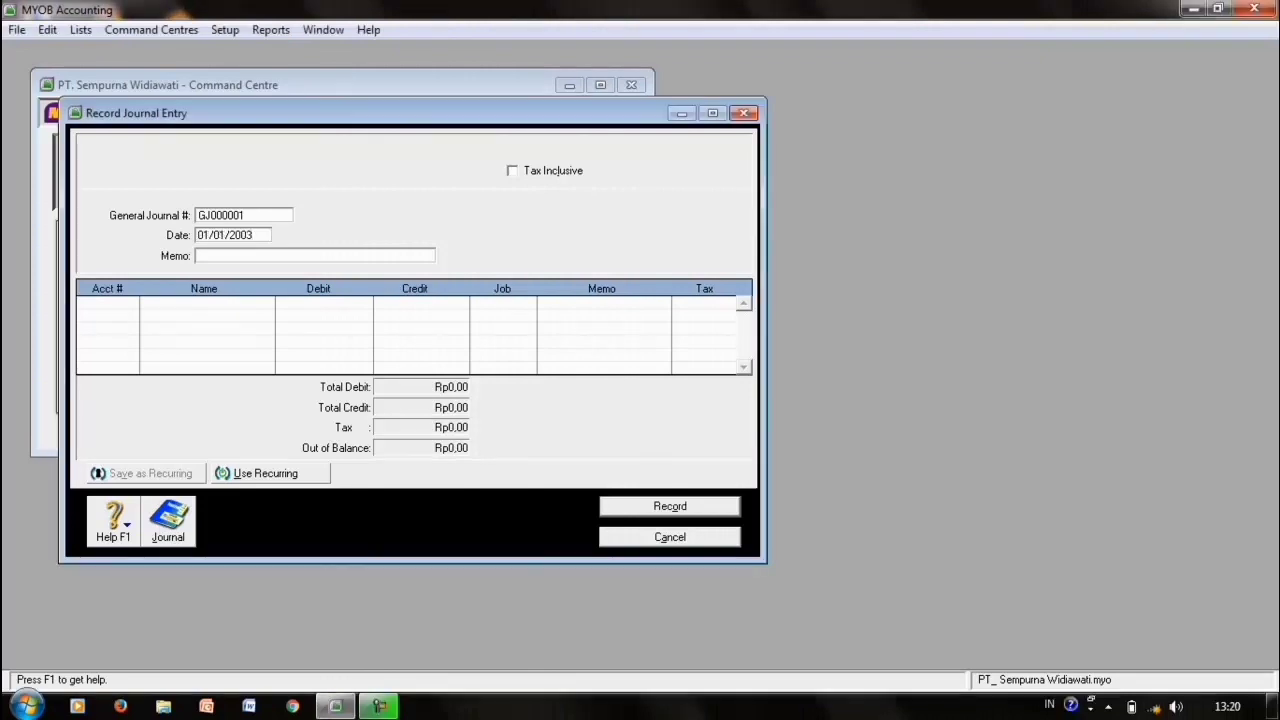
- Debit 2-1200 Hutang Gaji Rp4.000.000 on the first journal line
{"action": "left_click", "coordinate": [104, 302]}
{"action": "left_click", "coordinate": [131, 303]}
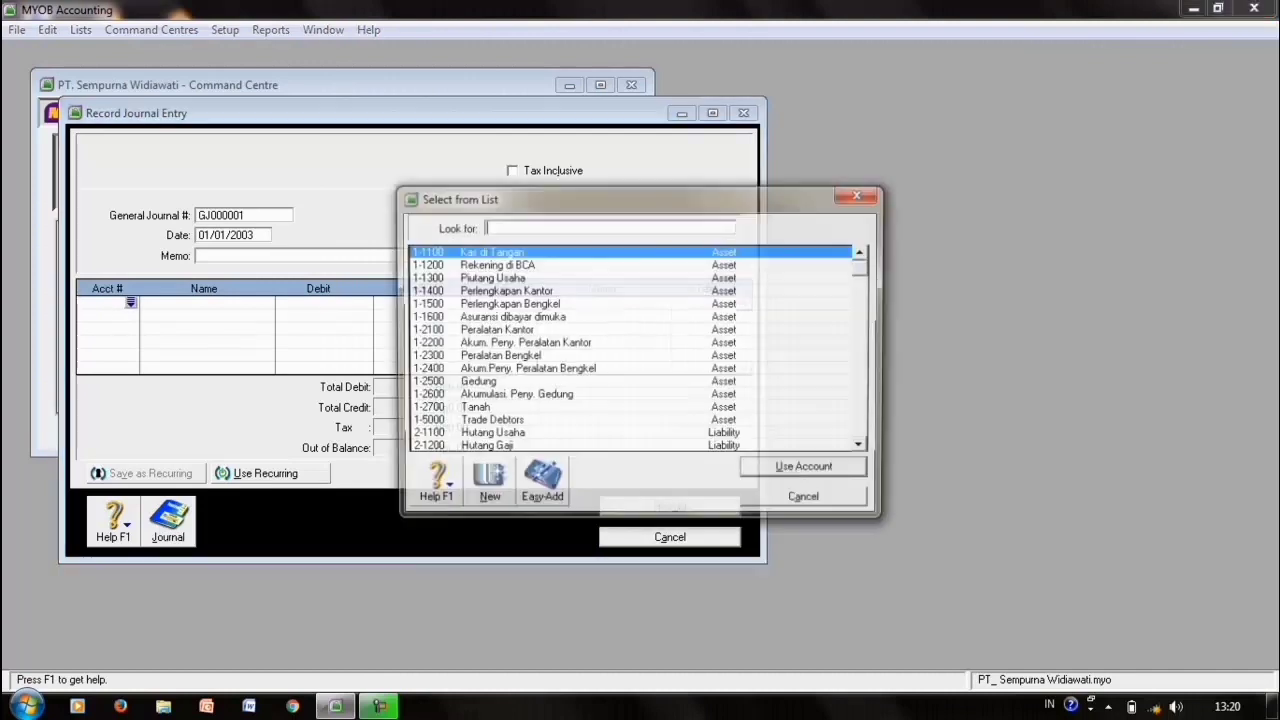
{"action": "type", "text": "21200"}
{"action": "key", "text": "Return"}
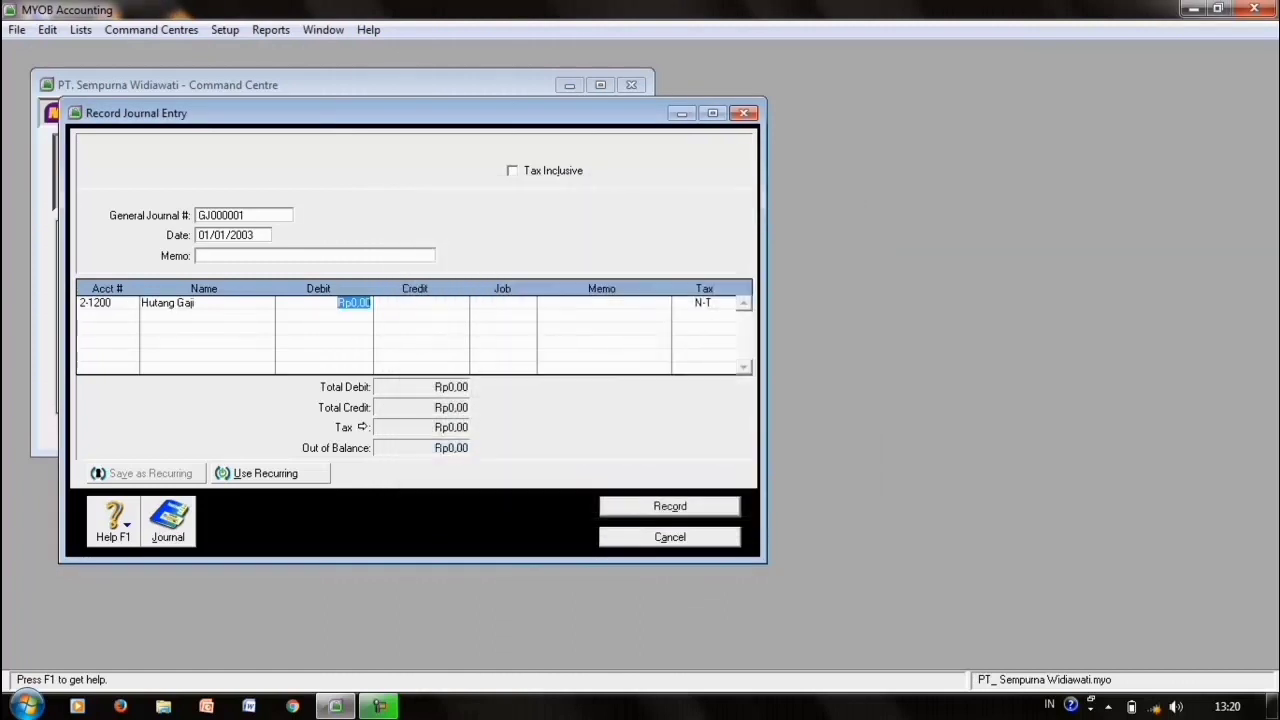
{"action": "type", "text": "4000000"}
{"action": "key", "text": "Tab"}
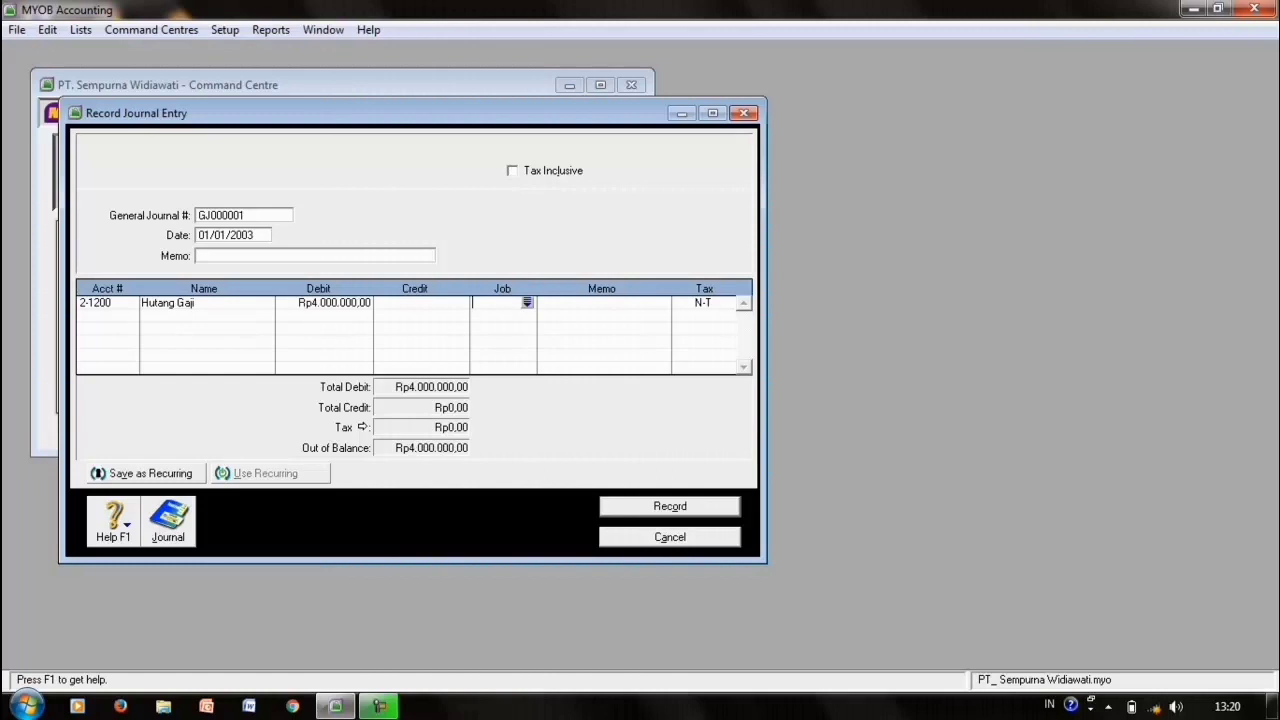
- Credit 1-1100 Kas di Tangan Rp4.000.000 and record journal GJ000001
{"action": "key", "text": "Tab"}
{"action": "key", "text": "Tab"}
{"action": "key", "text": "Tab"}
{"action": "key", "text": "Return"}
{"action": "type", "text": "1-1100"}
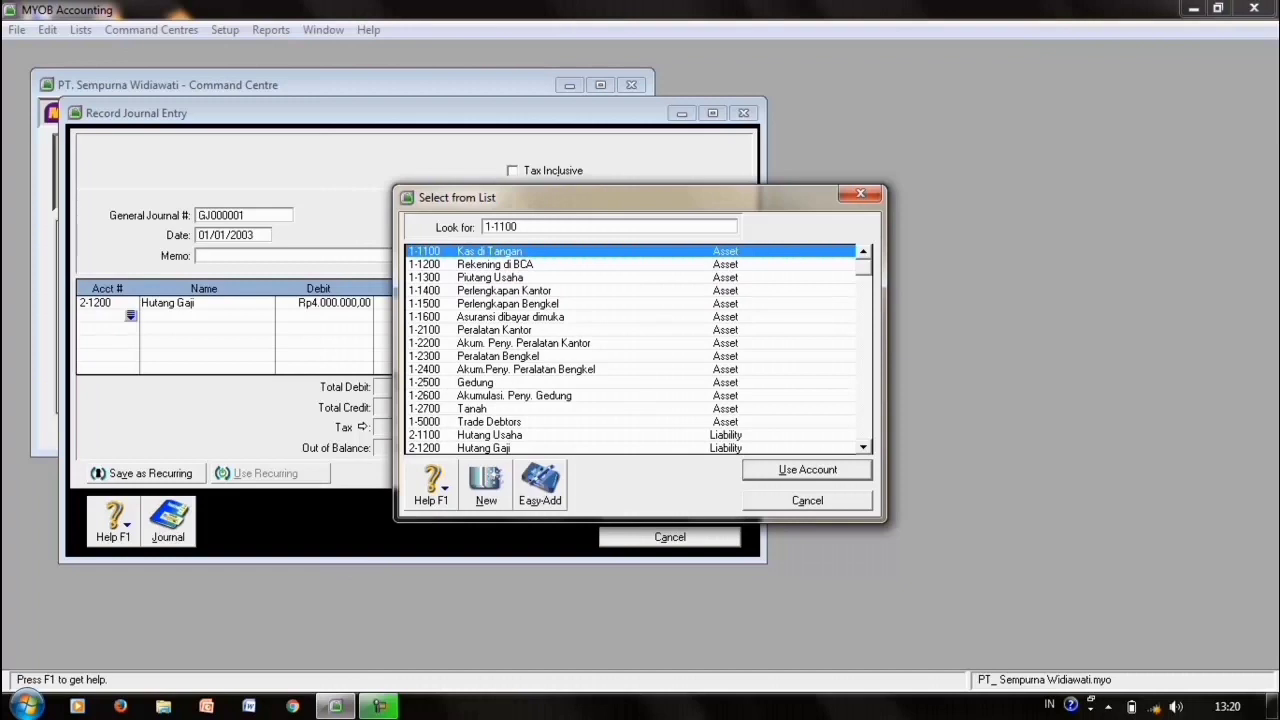
{"action": "key", "text": "Return"}
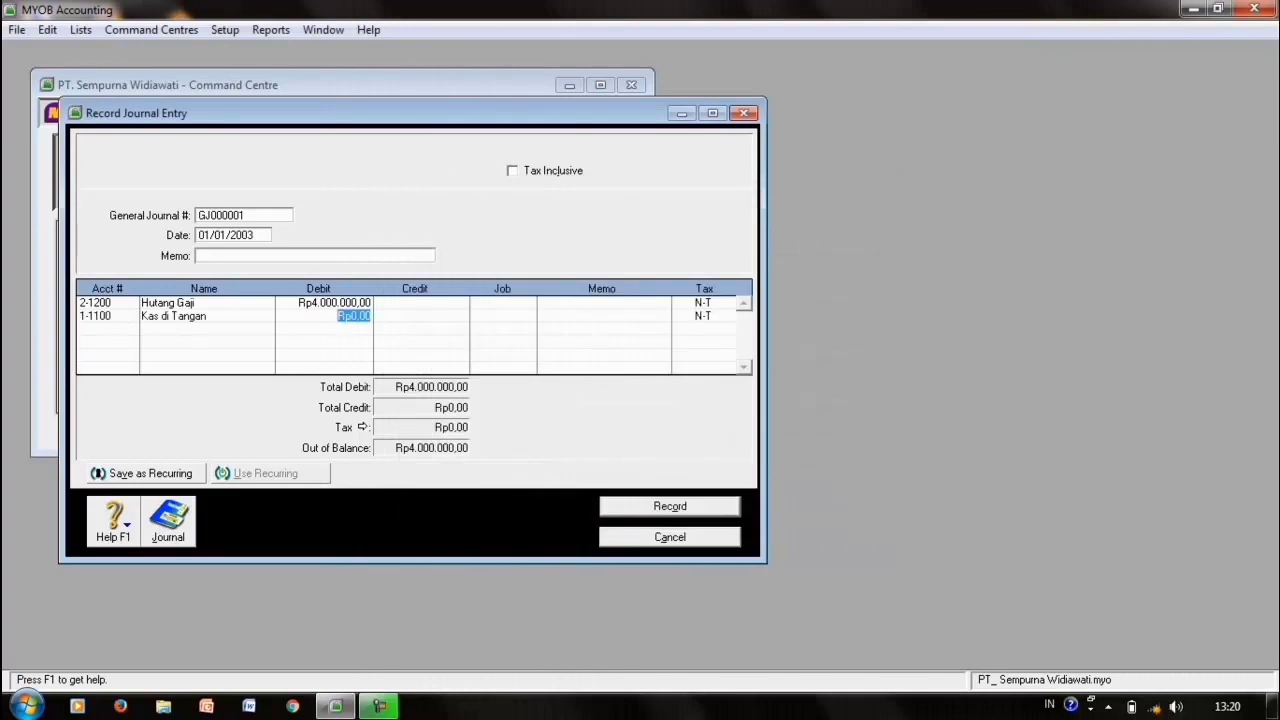
{"action": "key", "text": "Tab"}
{"action": "key", "text": "Tab"}
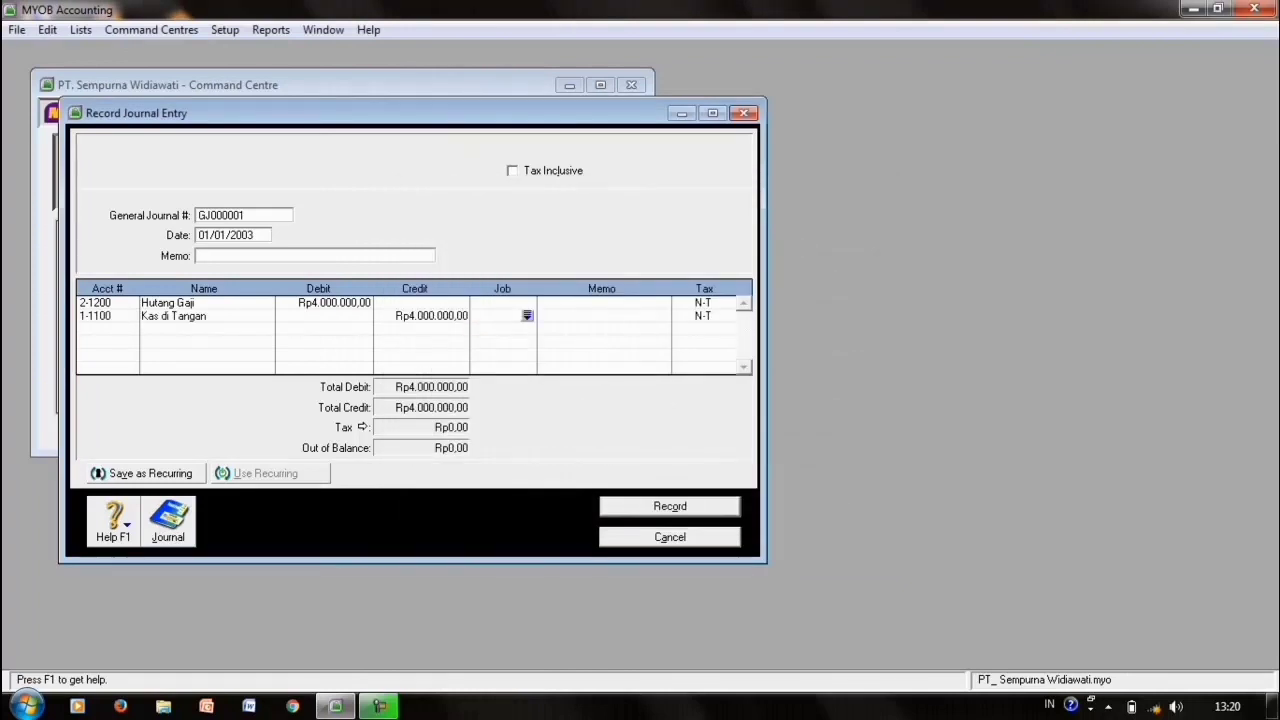
{"action": "key", "text": "Return"}
{"action": "left_click", "coordinate": [209, 235]}
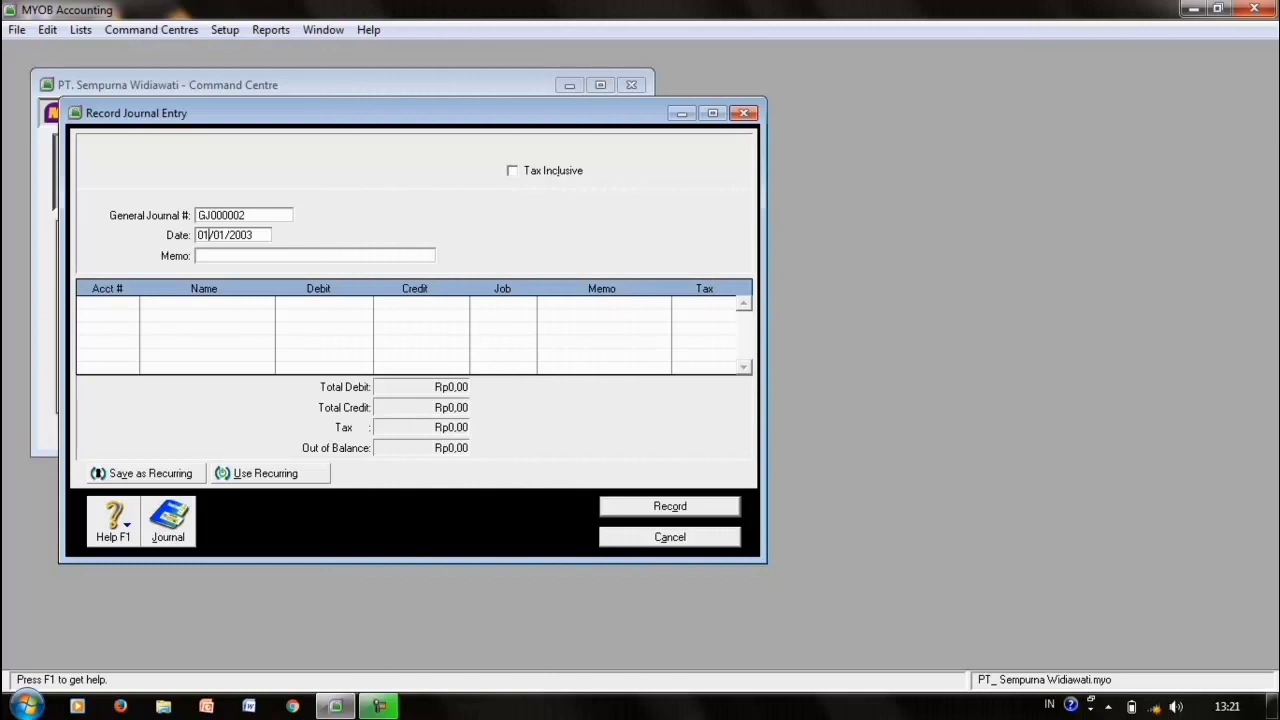
- Date the journal 03/01/2003 and debit 1-1100 Kas di Tangan Rp3.000.000
{"action": "key", "text": "BackSpace"}
{"action": "type", "text": "3"}
{"action": "left_click", "coordinate": [103, 303]}
{"action": "left_click", "coordinate": [131, 302]}
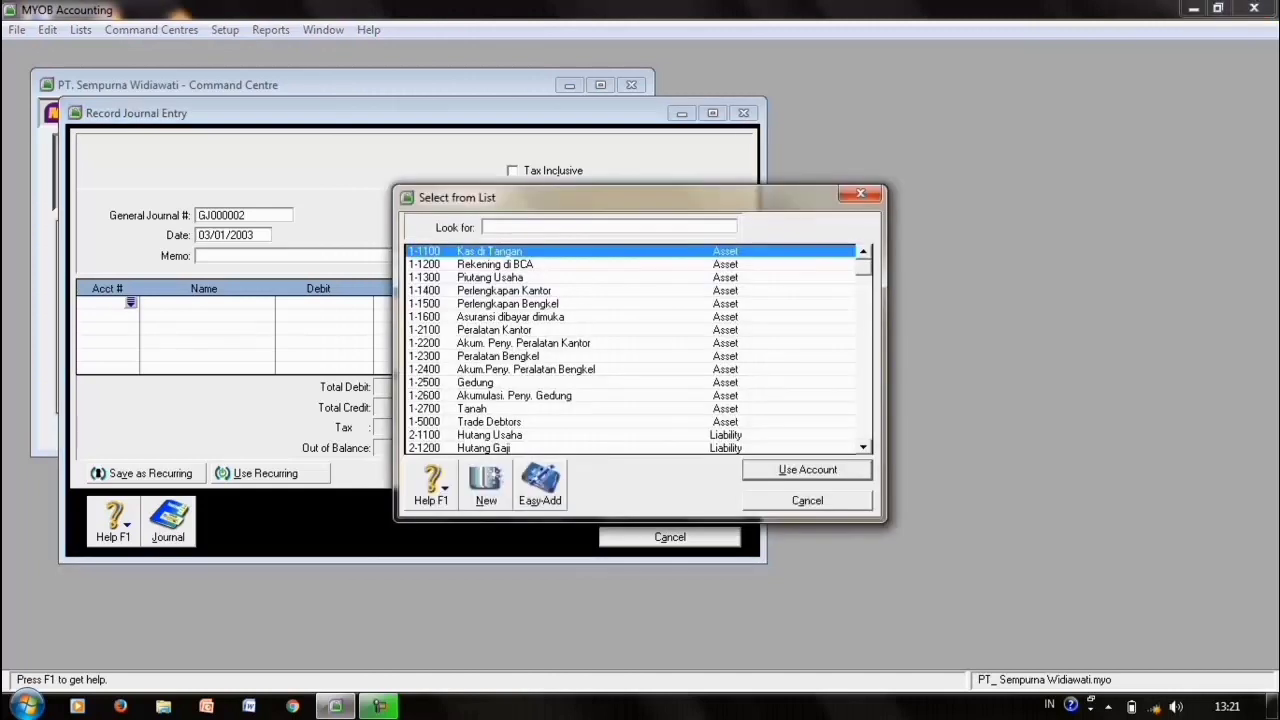
{"action": "key", "text": "Return"}
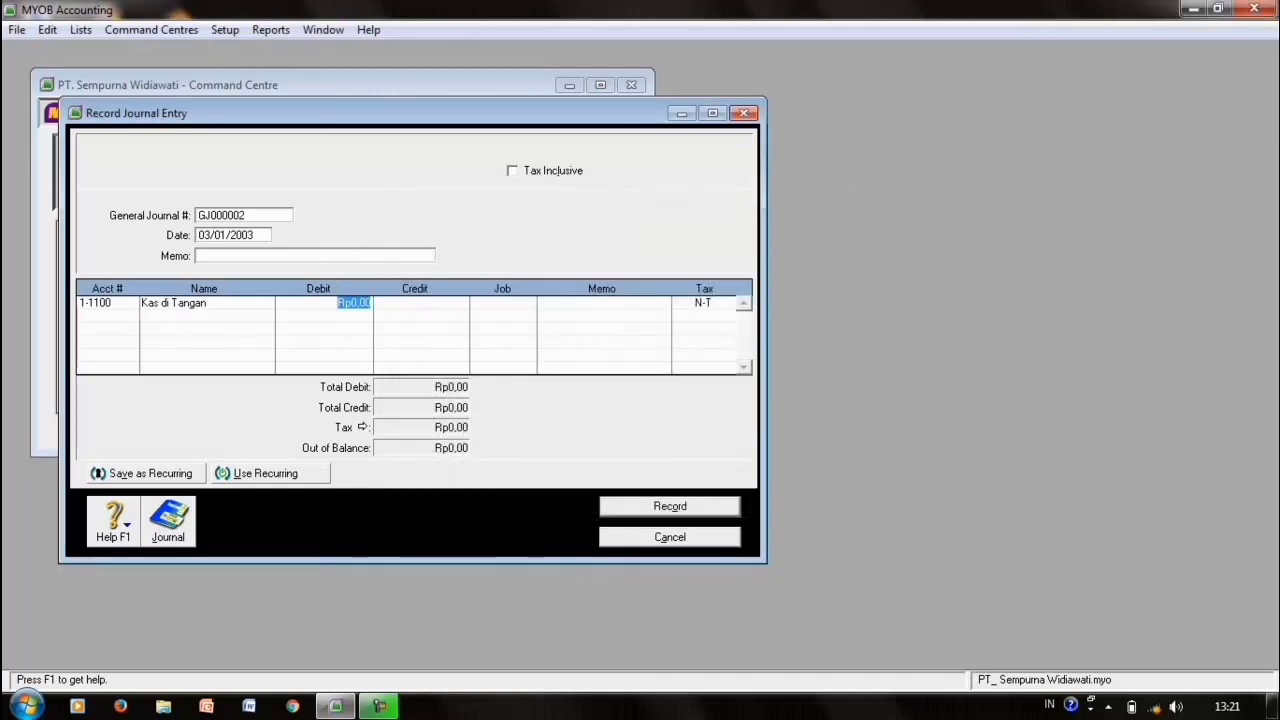
{"action": "type", "text": "3000000"}
{"action": "key", "text": "Return"}
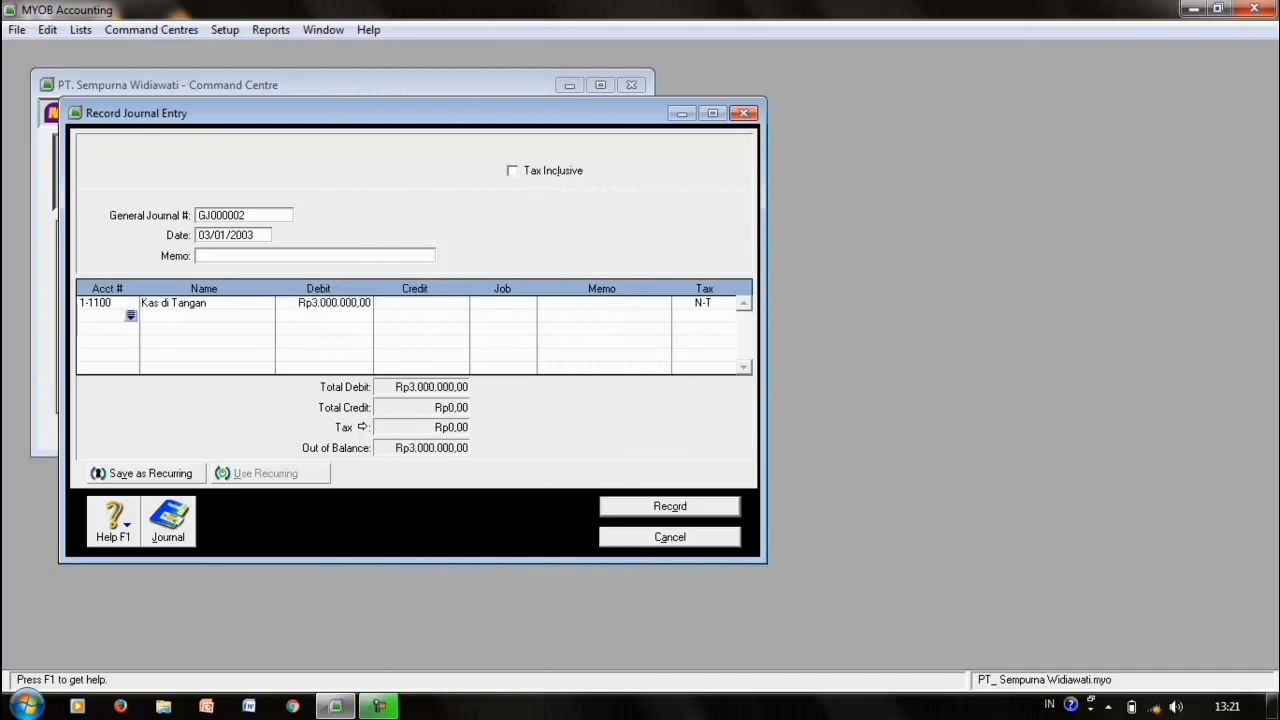
- Credit 4-1000 Pendapatan Jasa with the balancing Rp3.000.000,00
{"action": "key", "text": "Return"}
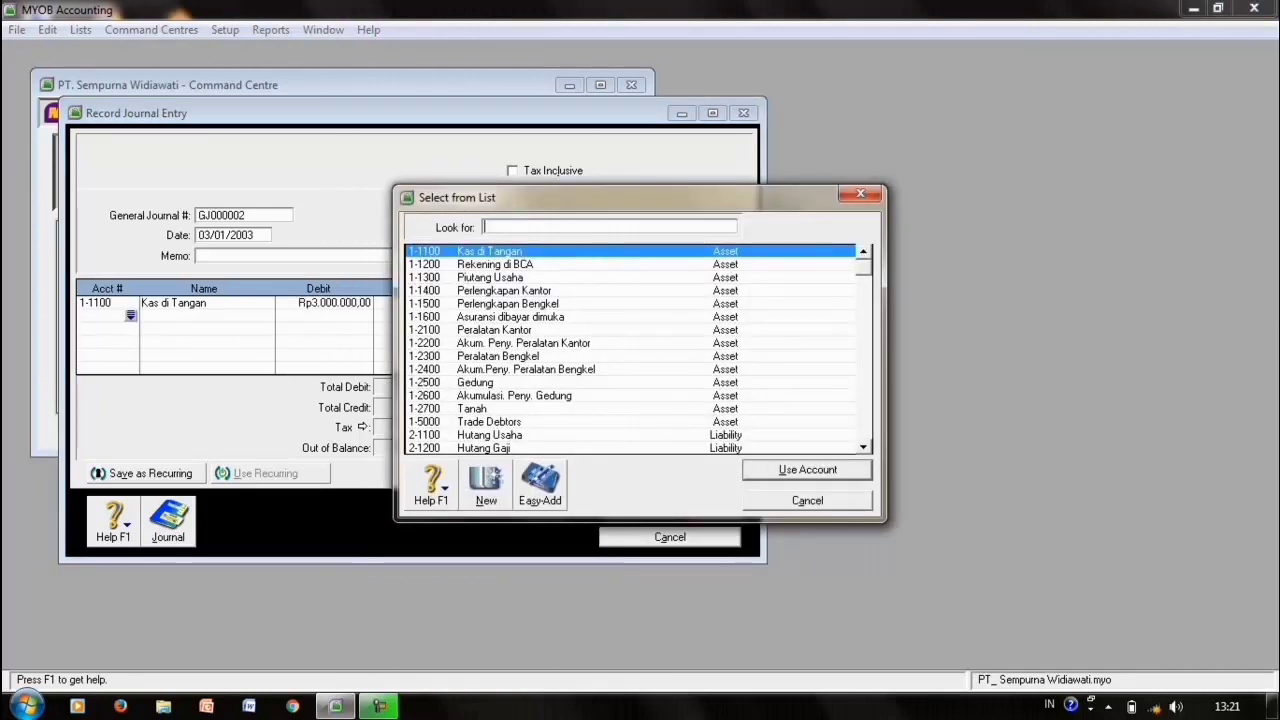
{"action": "type", "text": "4-1000"}
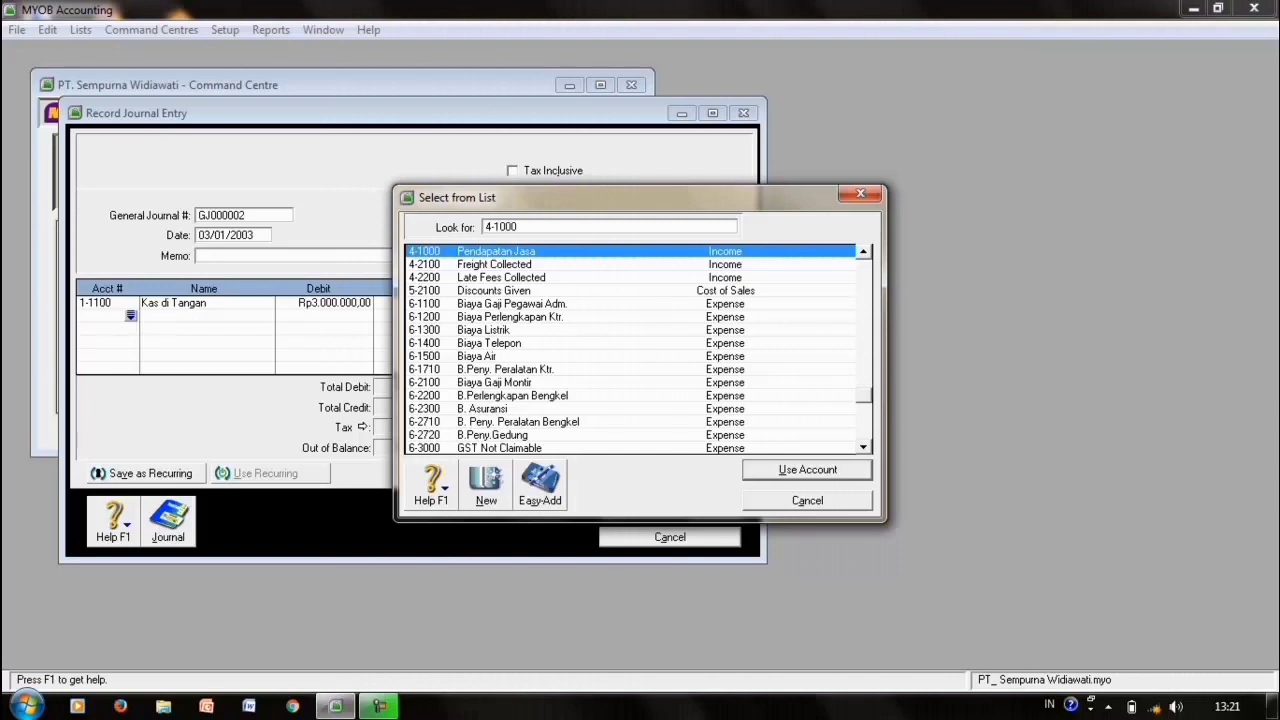
{"action": "key", "text": "Return"}
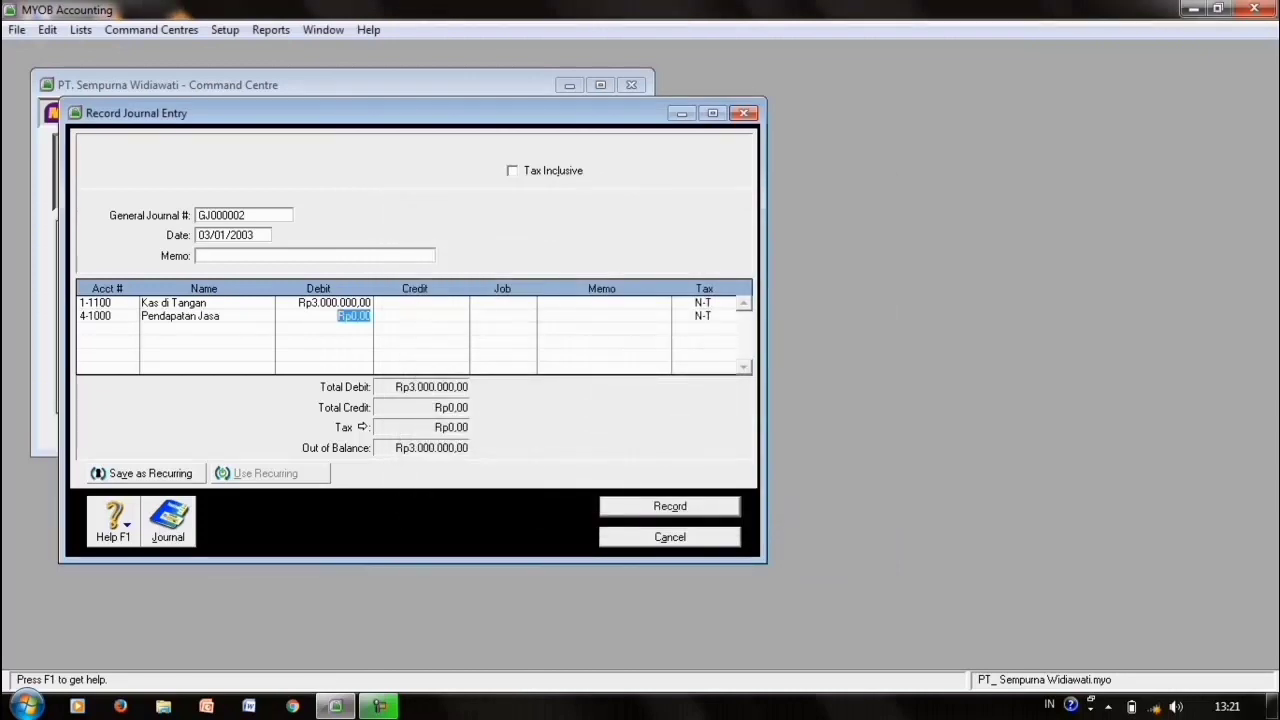
{"action": "key", "text": "Tab"}
{"action": "key", "text": "Tab"}
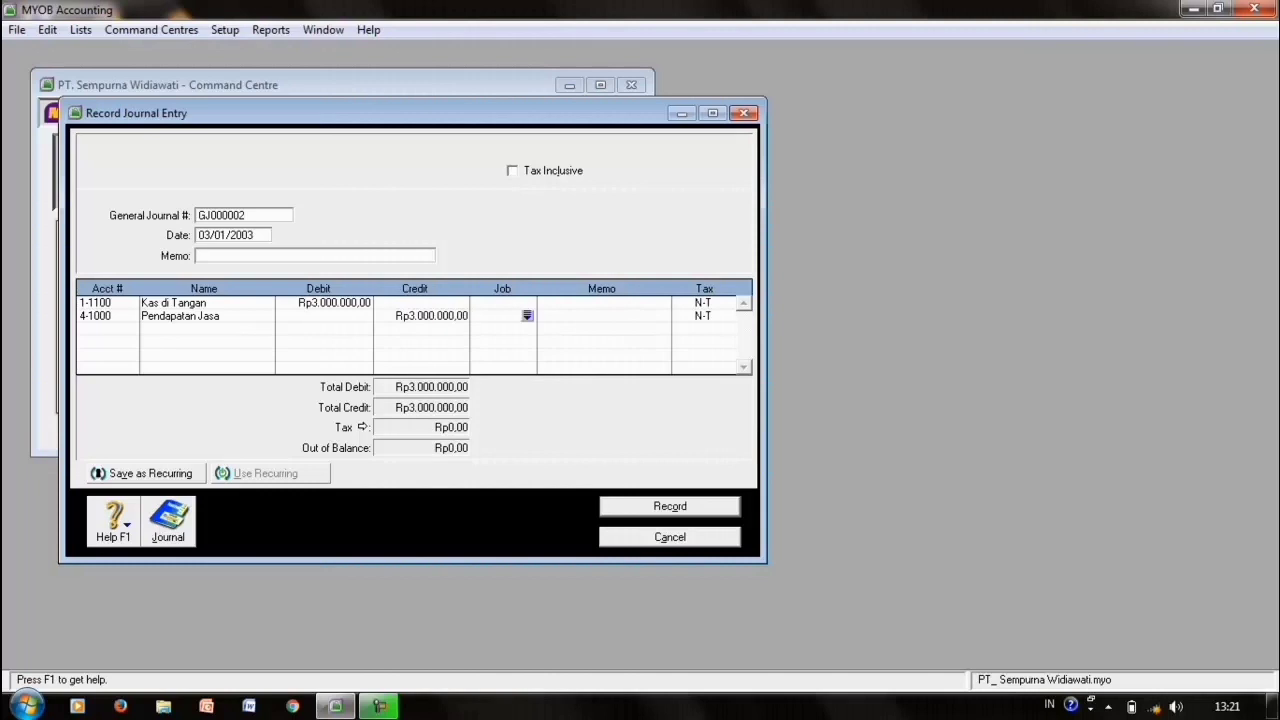
{"action": "left_click", "coordinate": [210, 235]}
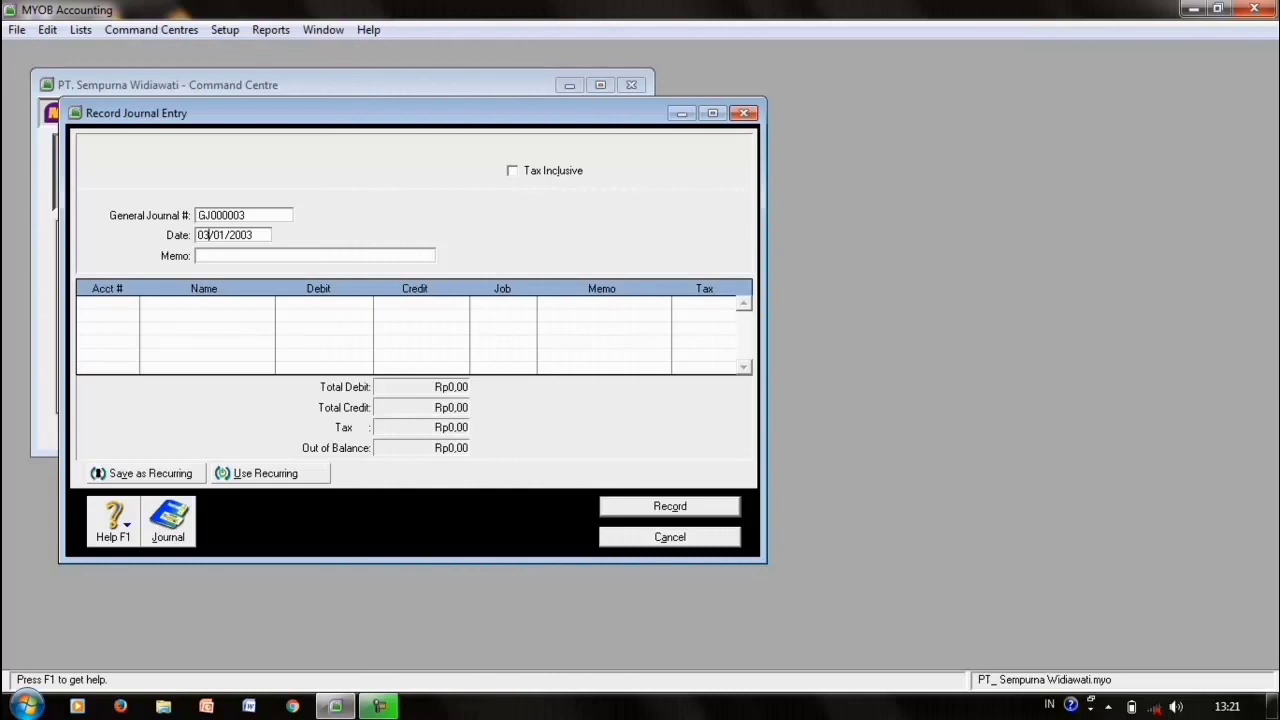
- Date the journal 04/01/2003 and debit 6-2200 B.Perlengkapan Bengkel Rp500.000
{"action": "key", "text": "BackSpace"}
{"action": "type", "text": "4"}
{"action": "left_click", "coordinate": [107, 303]}
{"action": "key", "text": "Return"}
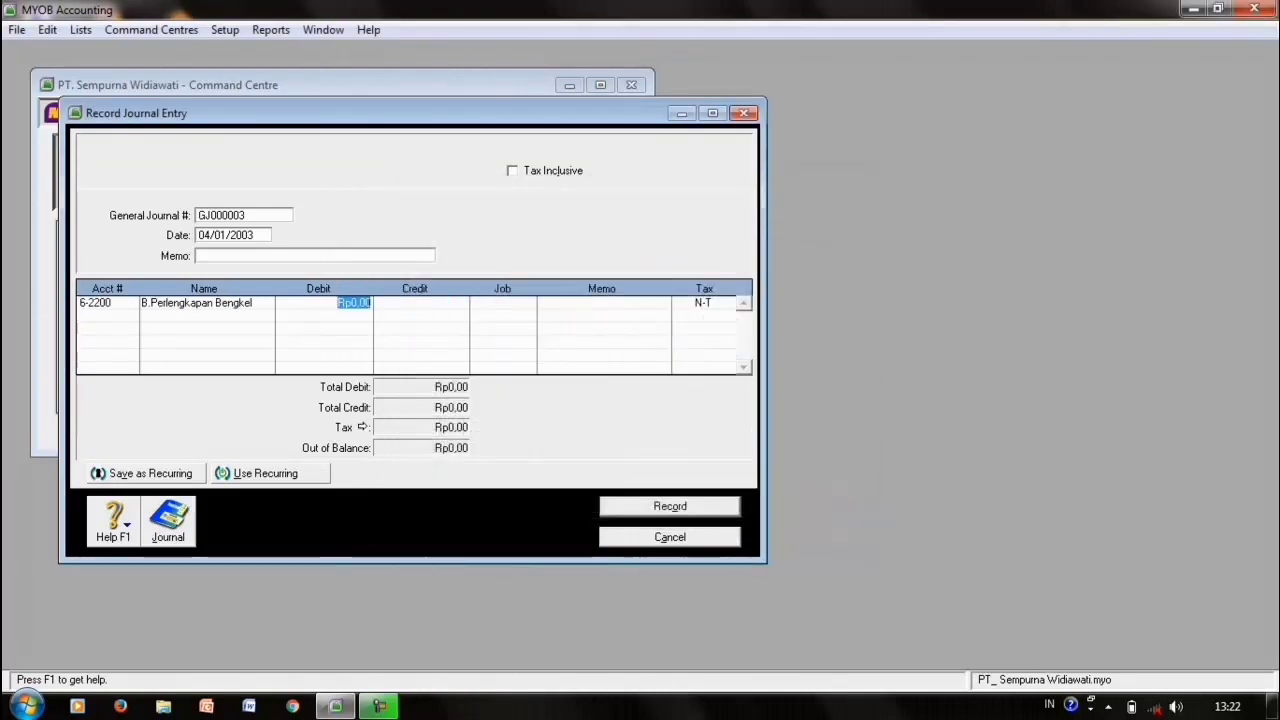
{"action": "type", "text": "500000"}
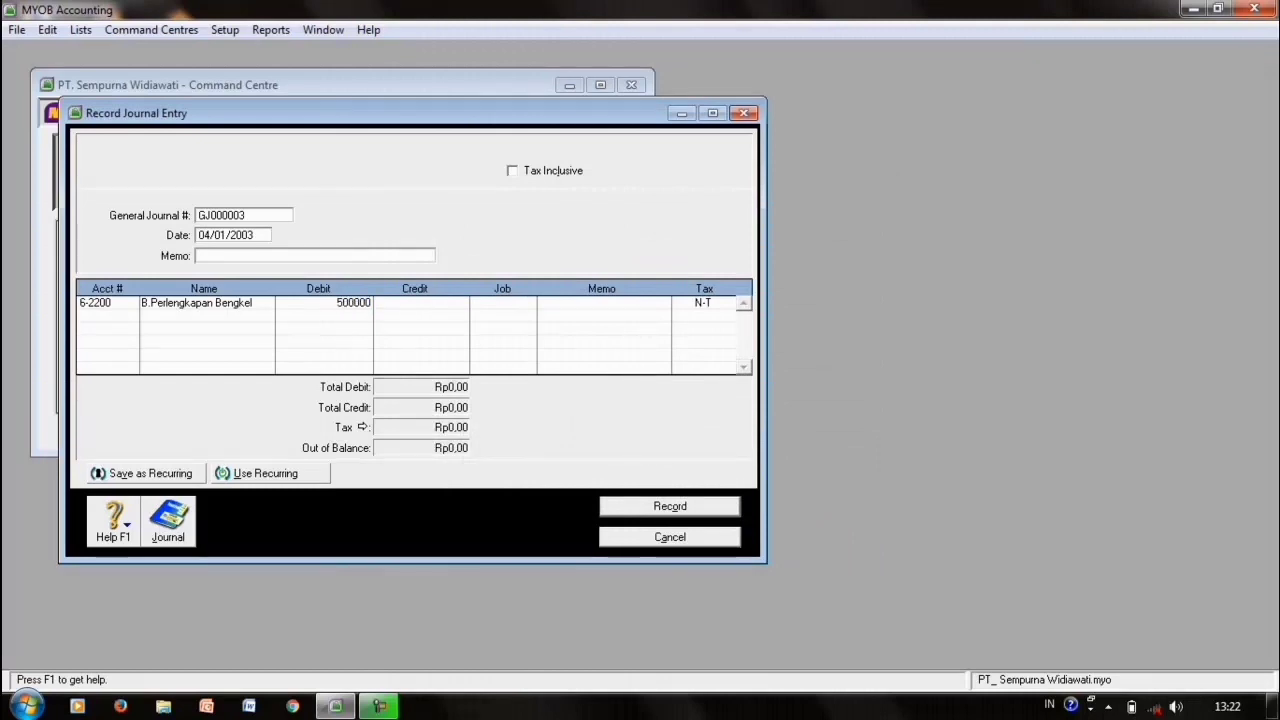
{"action": "key", "text": "Tab"}
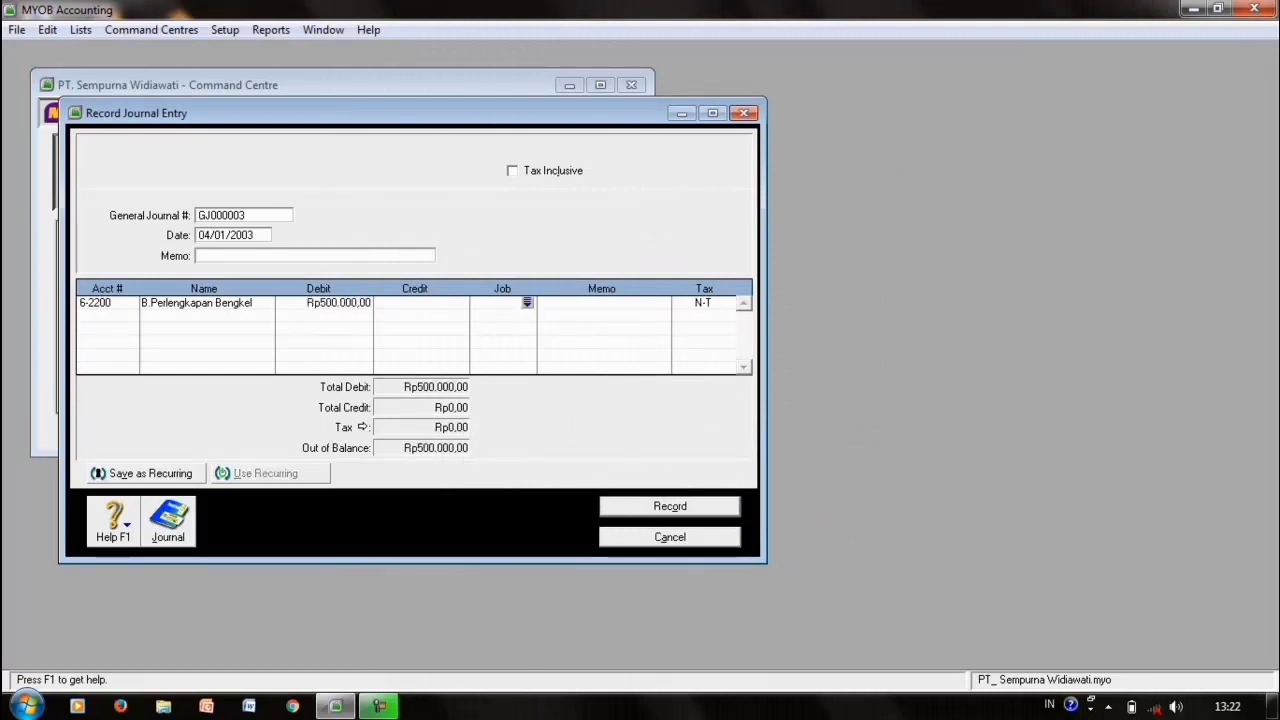
- Credit 1-1500 Perlengkapan Bengkel Rp500.000,00 and record the entry
{"action": "key", "text": "Tab"}
{"action": "key", "text": "Tab"}
{"action": "key", "text": "Tab"}
{"action": "type", "text": "1"}
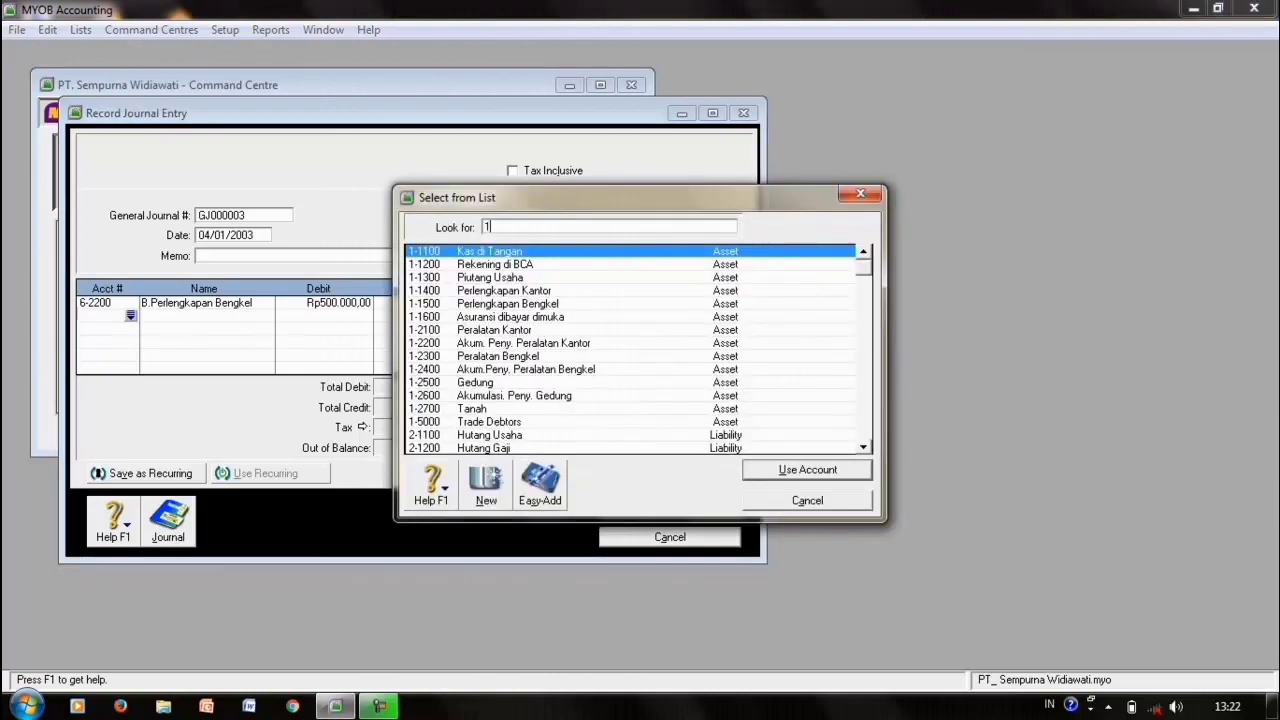
{"action": "type", "text": "-1500"}
{"action": "key", "text": "Return"}
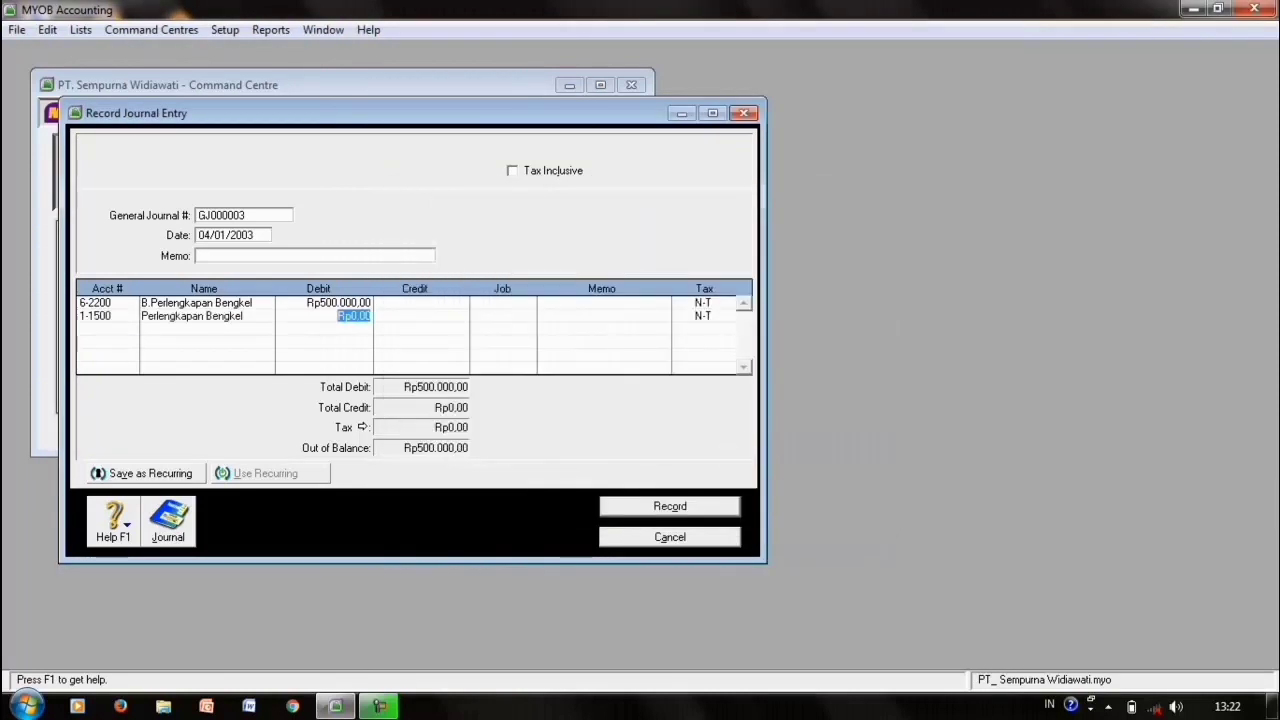
{"action": "key", "text": "Tab"}
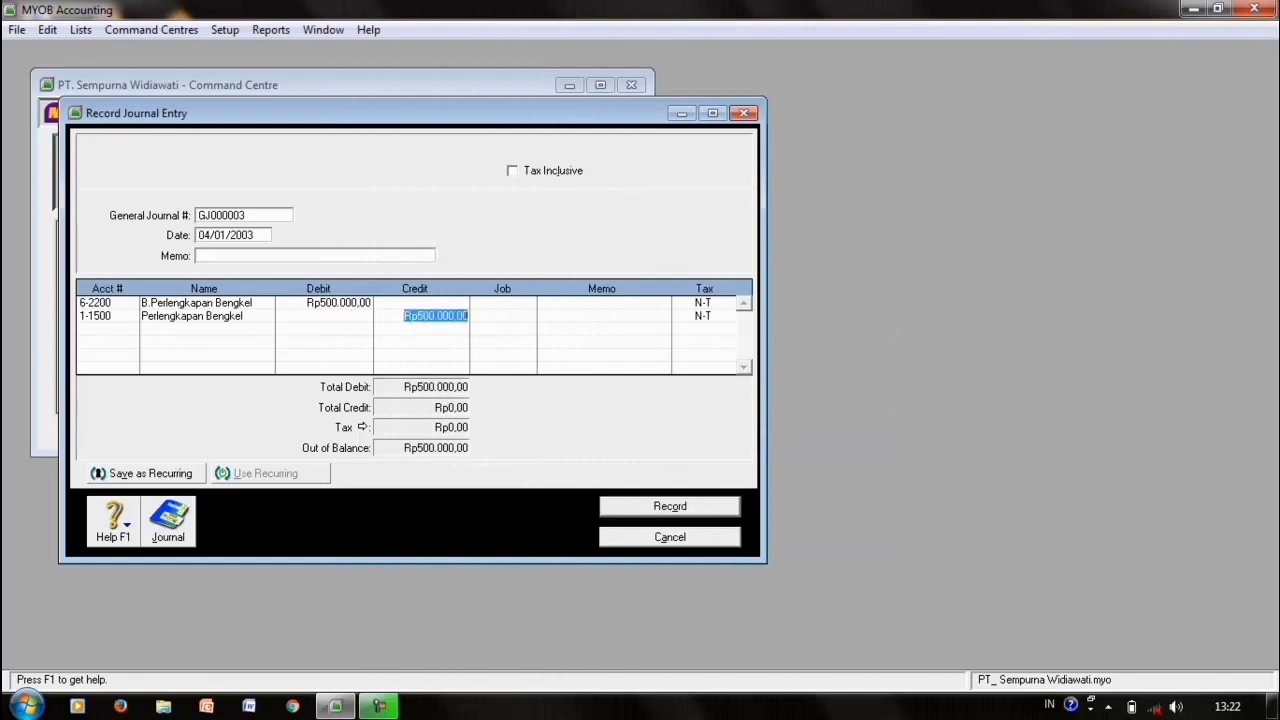
{"action": "key", "text": "Tab"}
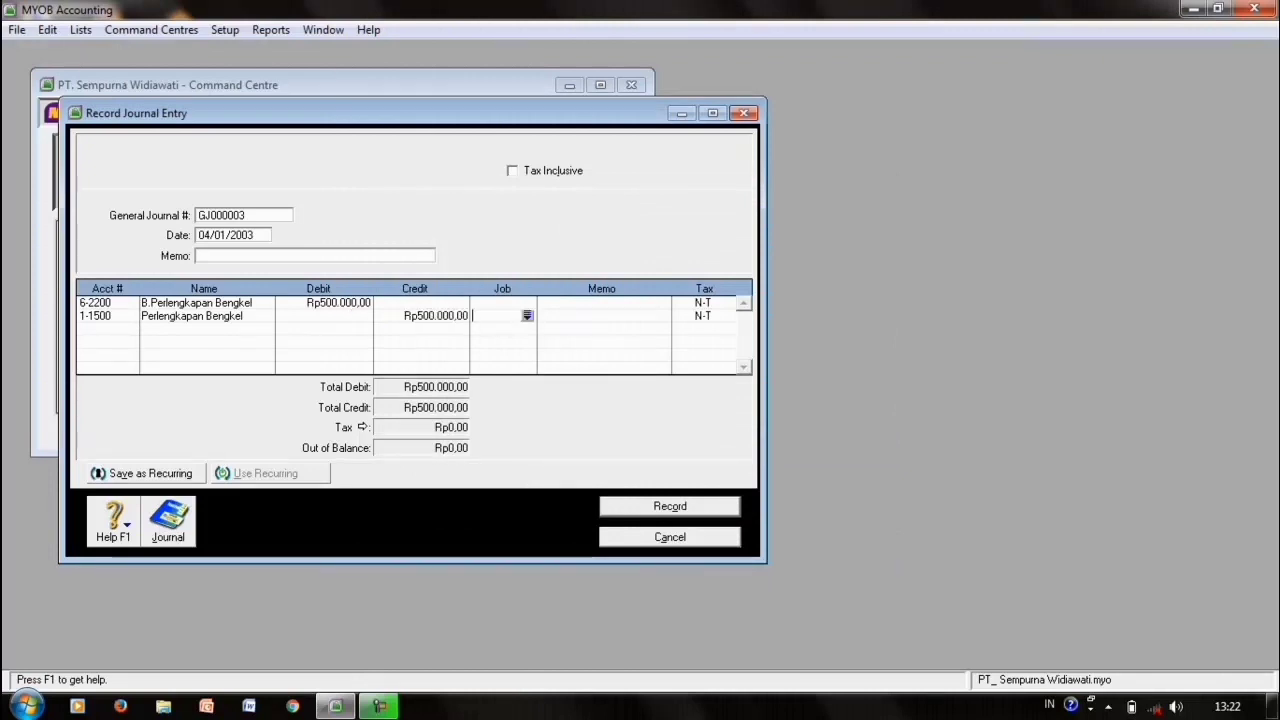
{"action": "key", "text": "ctrl+r"}
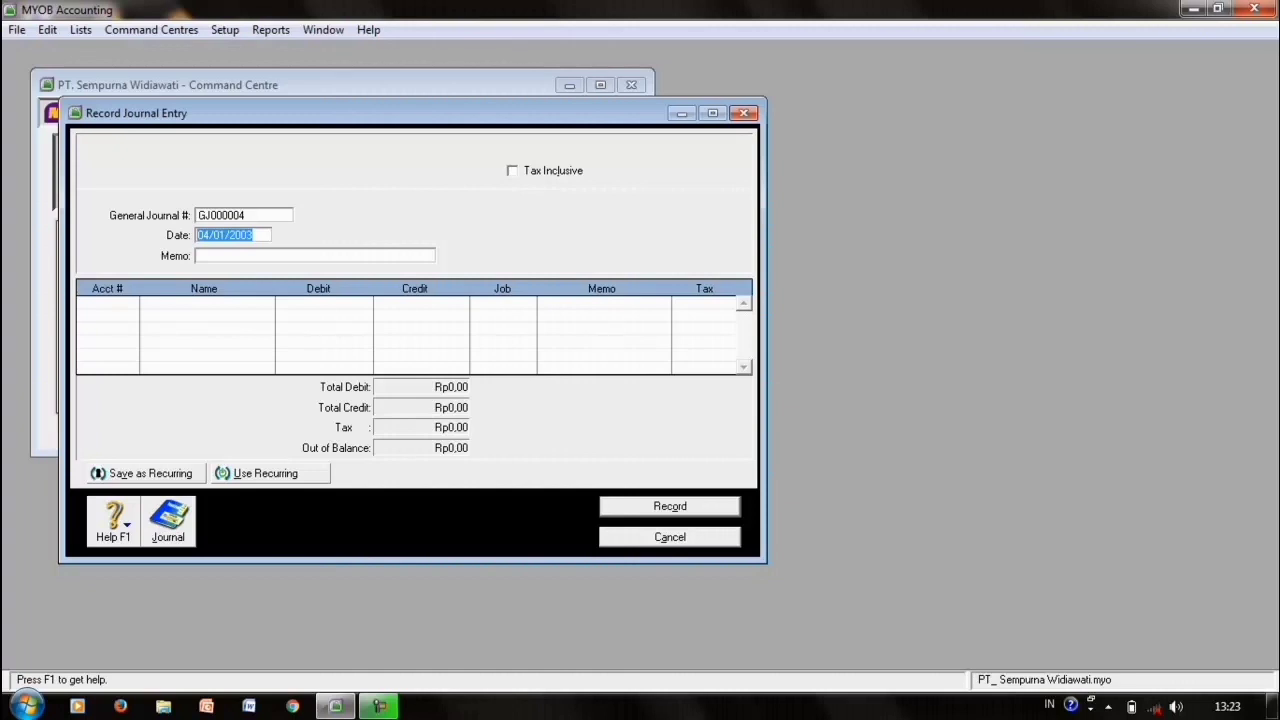
- Change the journal date to 05/01/2003
{"action": "left_click", "coordinate": [209, 235]}
{"action": "key", "text": "BackSpace"}
{"action": "type", "text": "5"}
{"action": "key", "text": "Tab"}
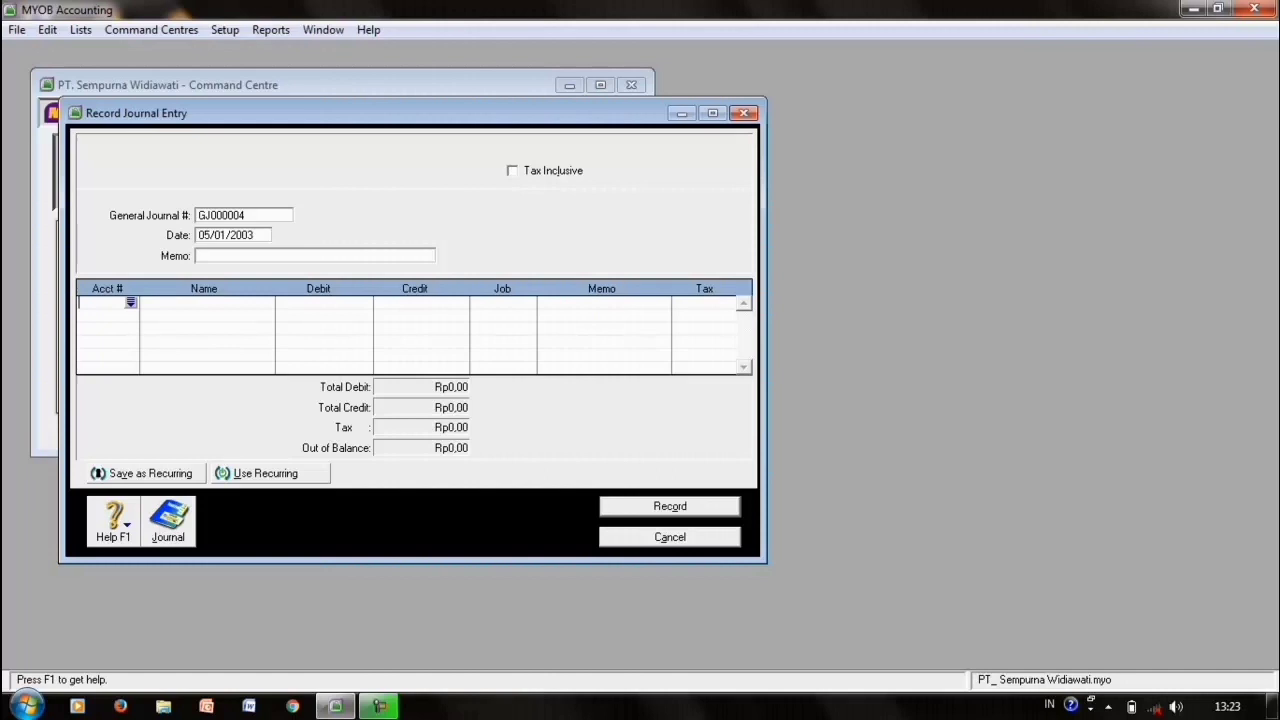
- Debit 2-2100 Hutang di Bank Danamon and 9-1100 Biaya Bunga di Danamon, entering 400.000.000 for interest
{"action": "key", "text": "Tab"}
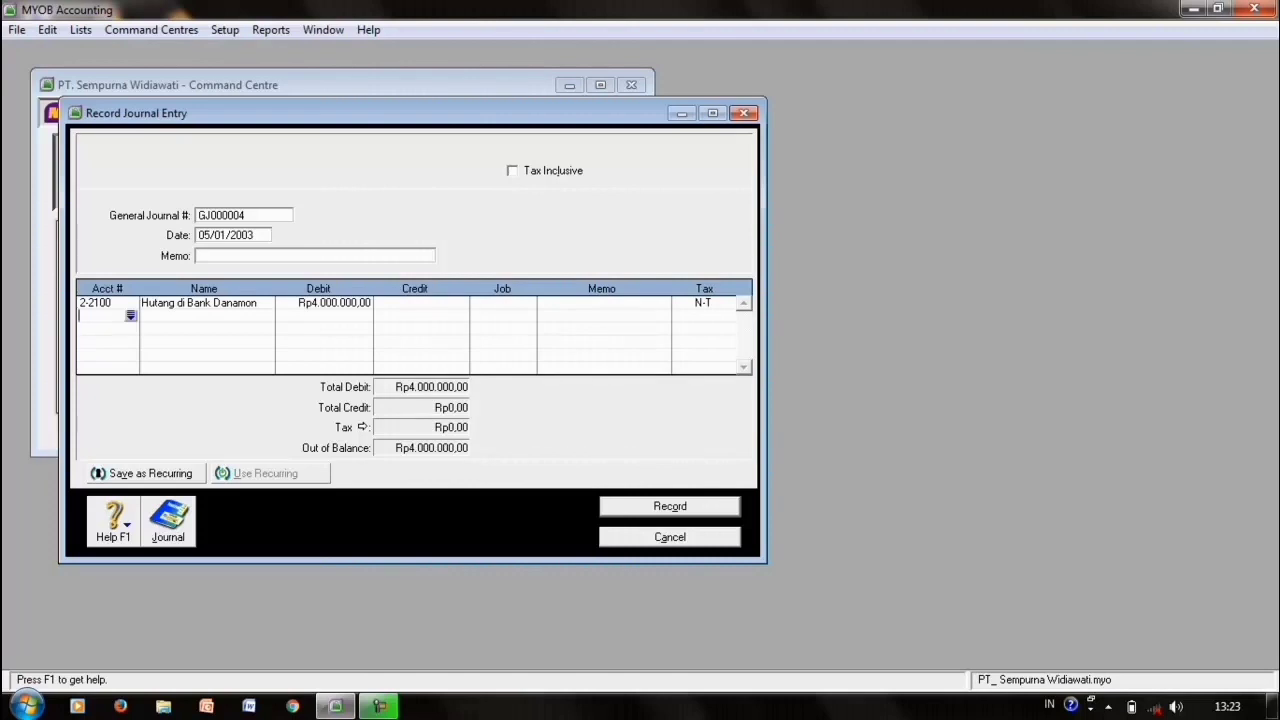
{"action": "key", "text": "Tab"}
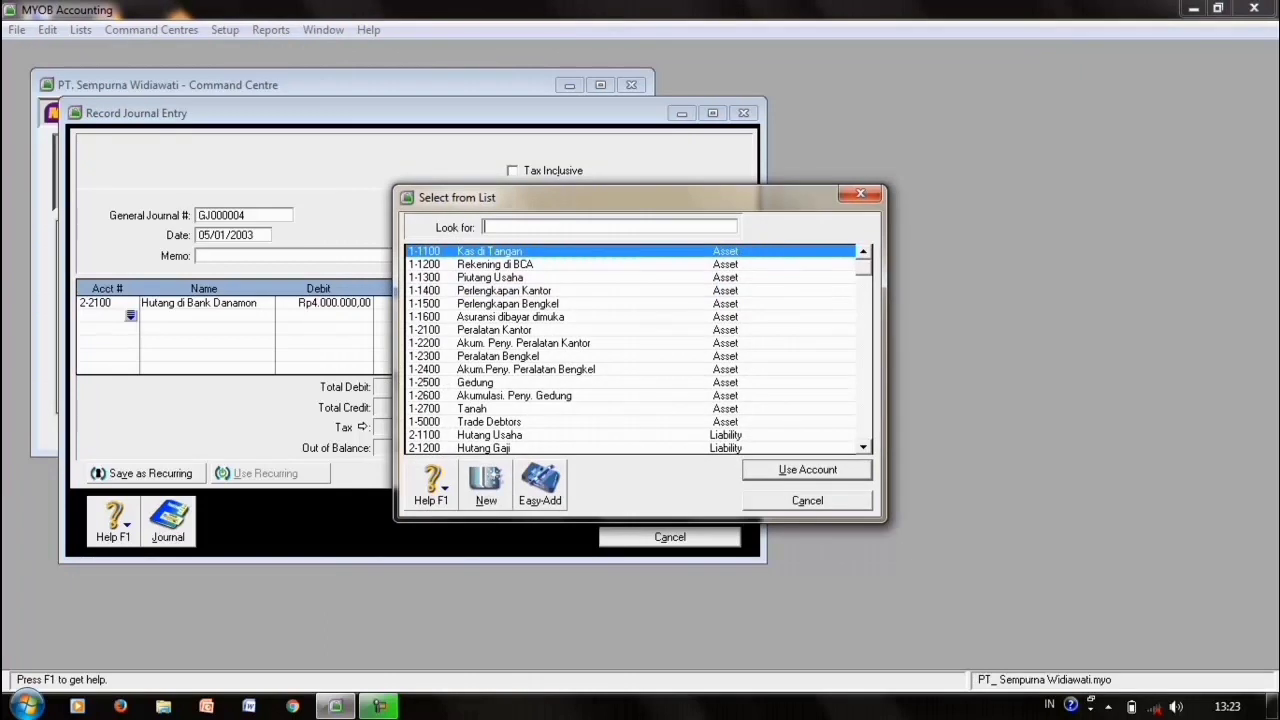
{"action": "type", "text": "9-1100"}
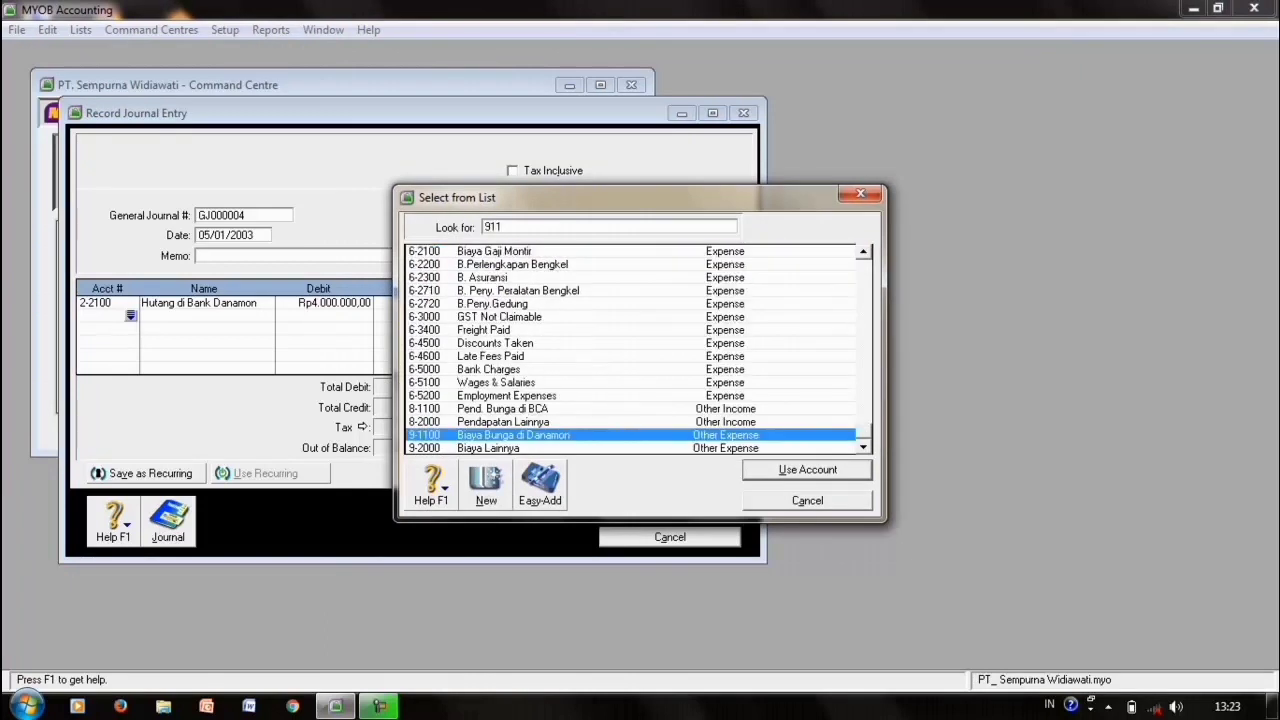
{"action": "key", "text": "Return"}
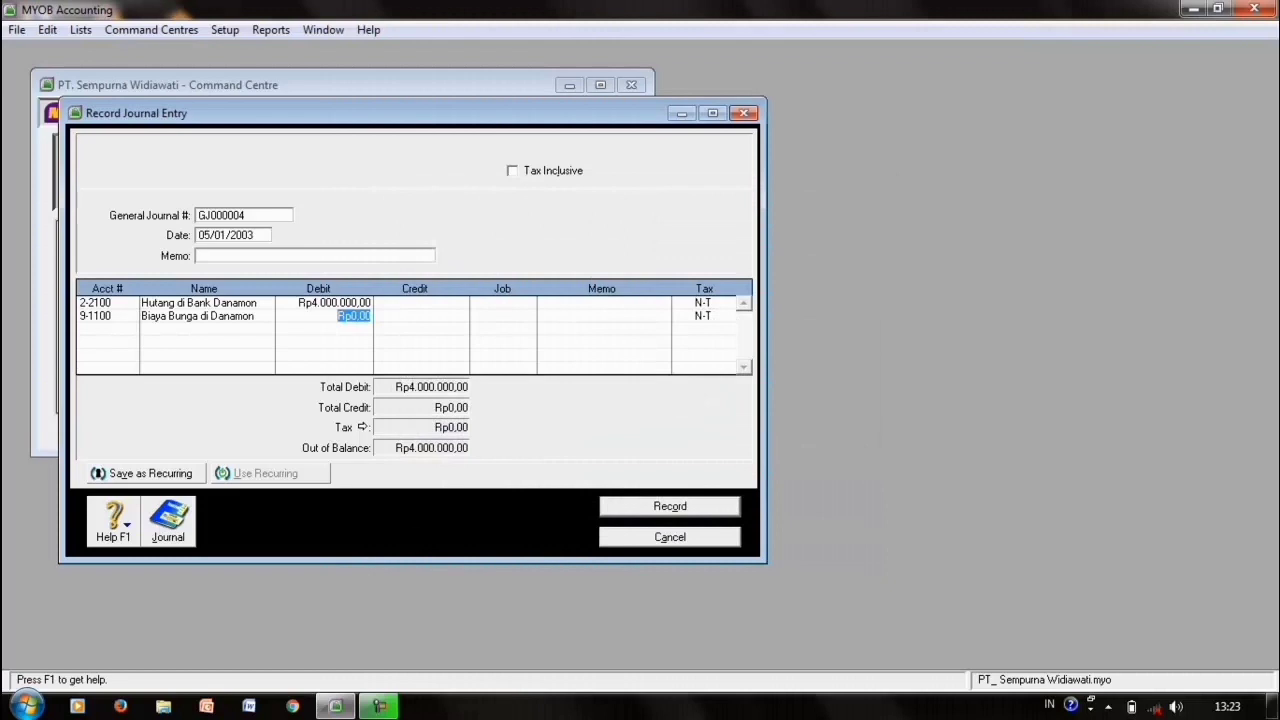
{"action": "type", "text": "400.000.000"}
{"action": "key", "text": "Tab"}
{"action": "key", "text": "Tab"}
{"action": "key", "text": "Tab"}
{"action": "key", "text": "Tab"}
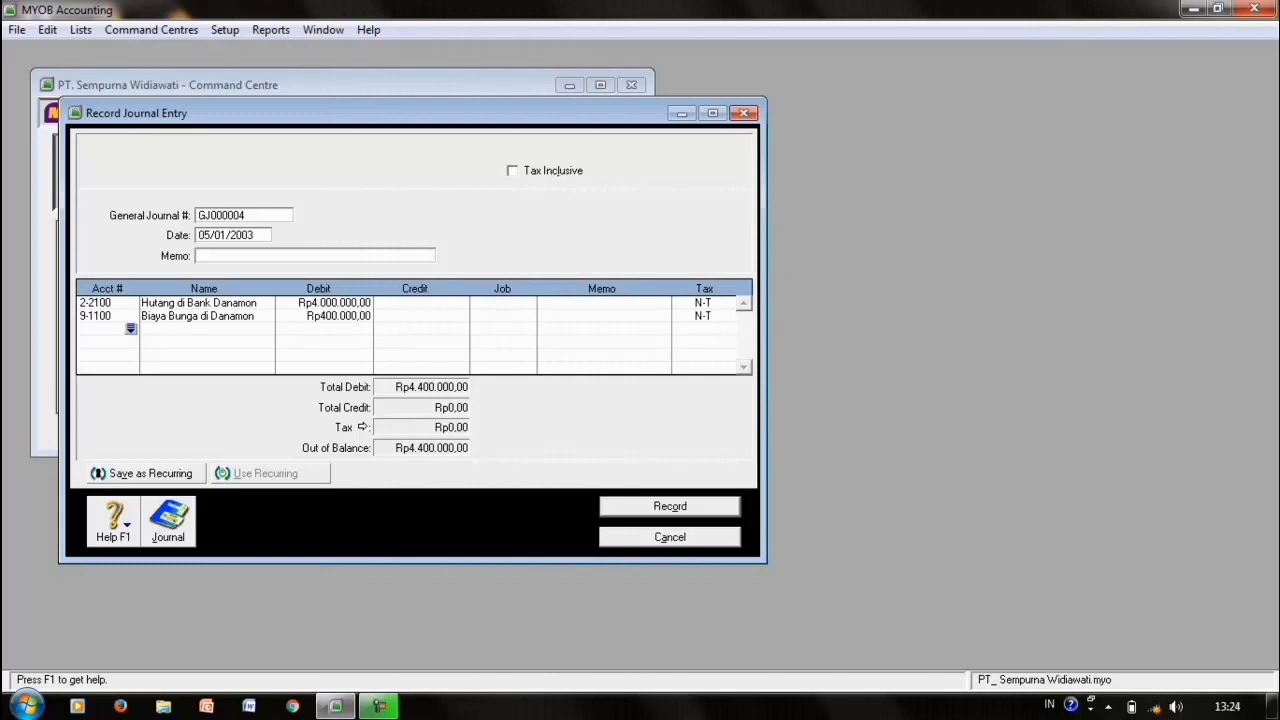
- Credit Kas di Tangan Rp4.400.000,00 and record the balanced three-line journal GJ000004
{"action": "key", "text": "Return"}
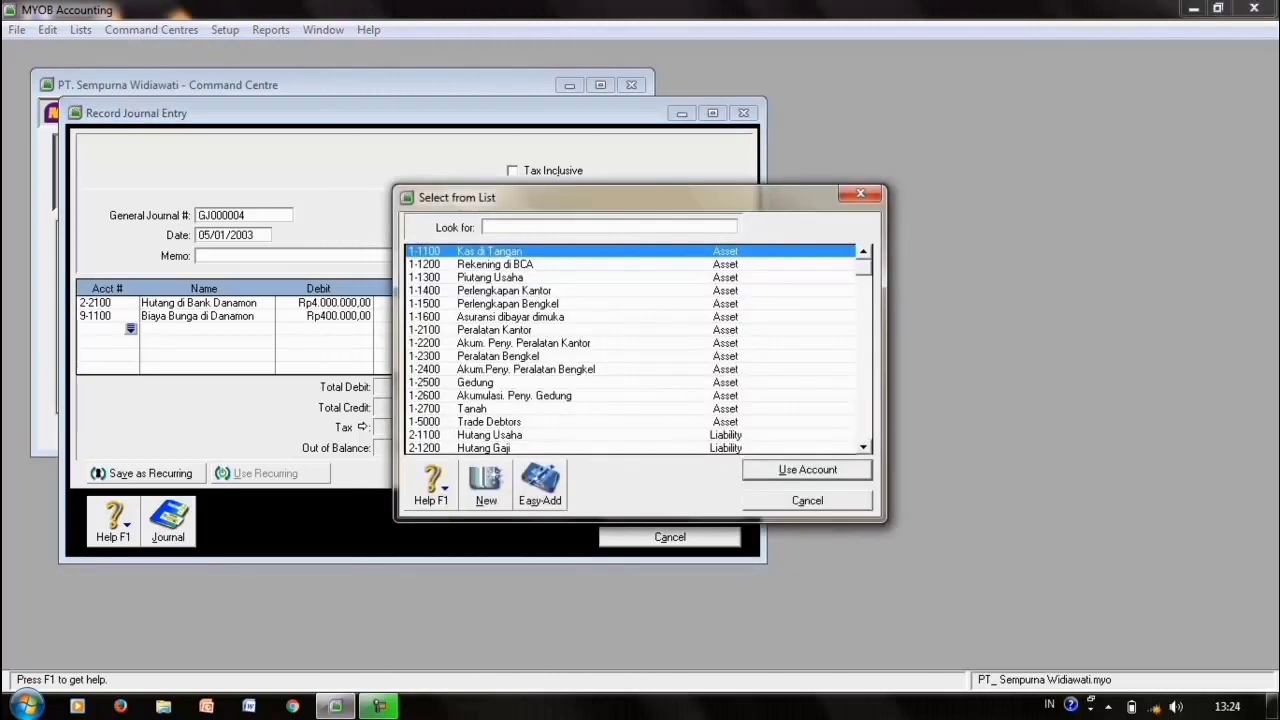
{"action": "key", "text": "Return"}
{"action": "key", "text": "Tab"}
{"action": "key", "text": "Tab"}
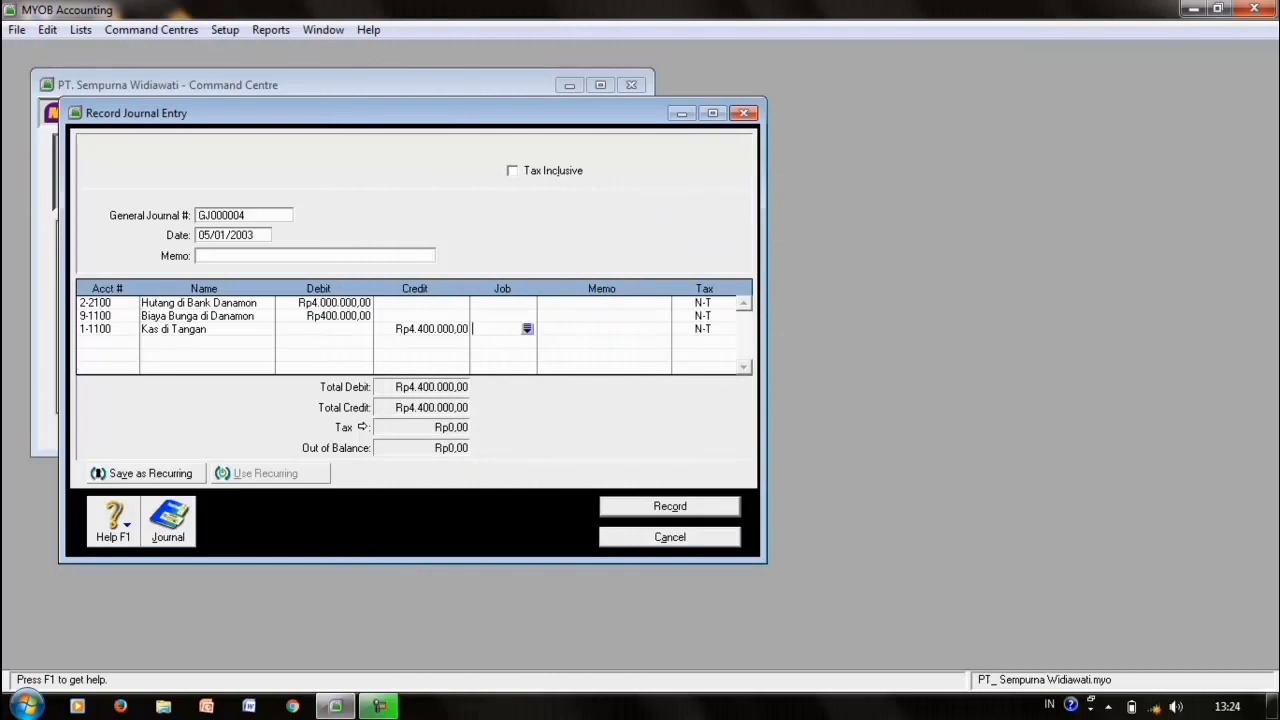
{"action": "key", "text": "ctrl+r"}
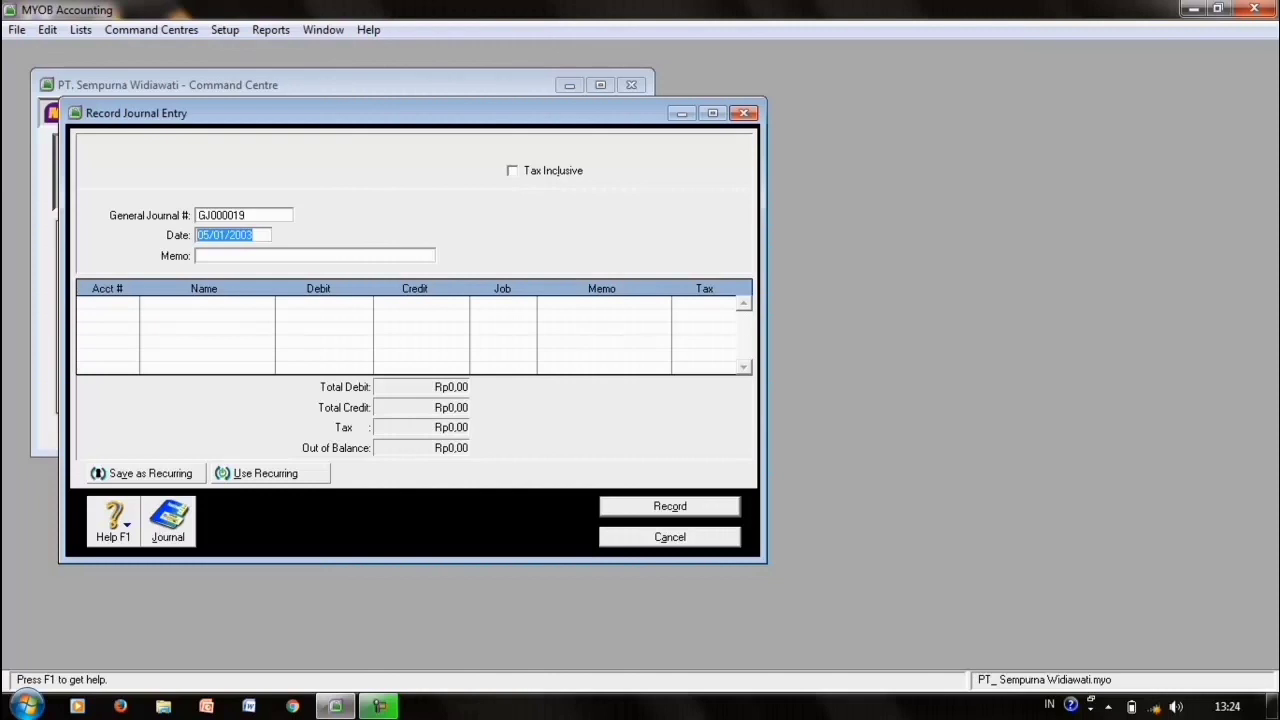
- Debit Kas di Tangan Rp6.000.000,00 on the first line of the 08/01/2003 journal
{"action": "left_click", "coordinate": [207, 235]}
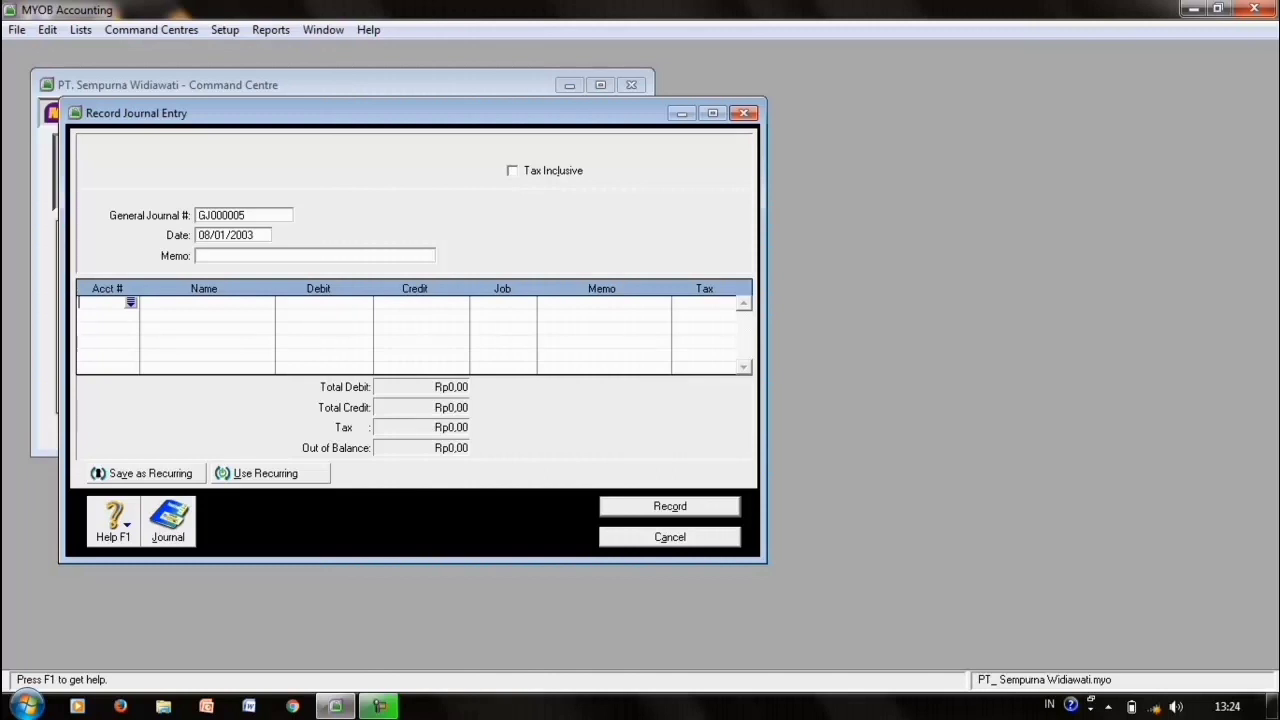
{"action": "key", "text": "Return"}
{"action": "key", "text": "Down"}
{"action": "key", "text": "Up"}
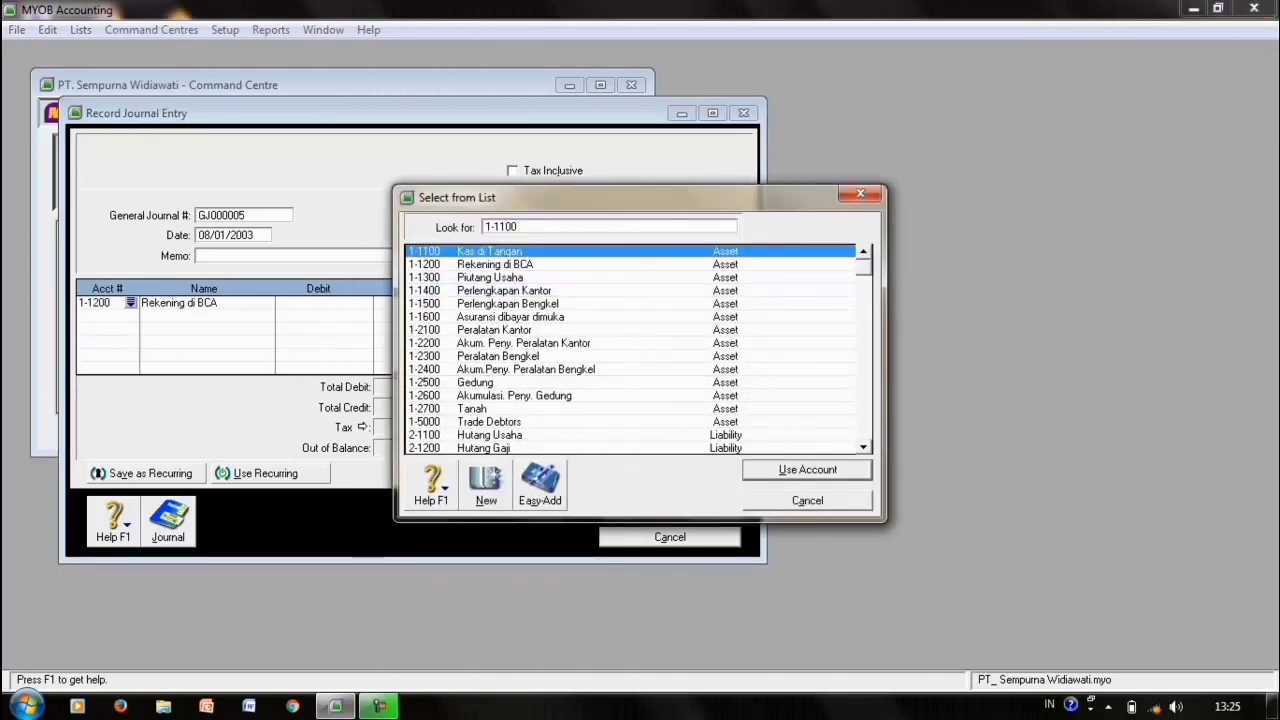
{"action": "key", "text": "Return"}
{"action": "key", "text": "Tab"}
{"action": "type", "text": "6000000"}
{"action": "key", "text": "Tab"}
{"action": "key", "text": "Tab"}
{"action": "key", "text": "Tab"}
{"action": "key", "text": "Tab"}
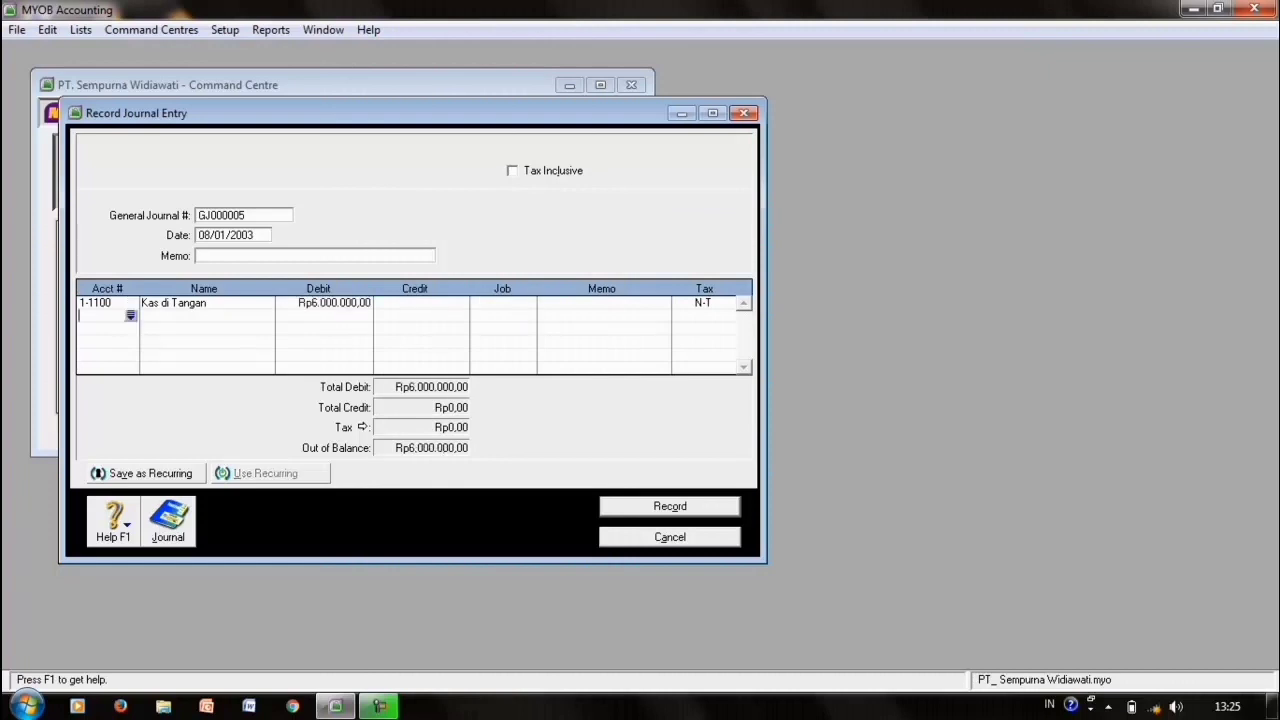
- Credit 4-1000 Pendapatan Jasa for the balancing amount and record GJ000005
{"action": "key", "text": "Return"}
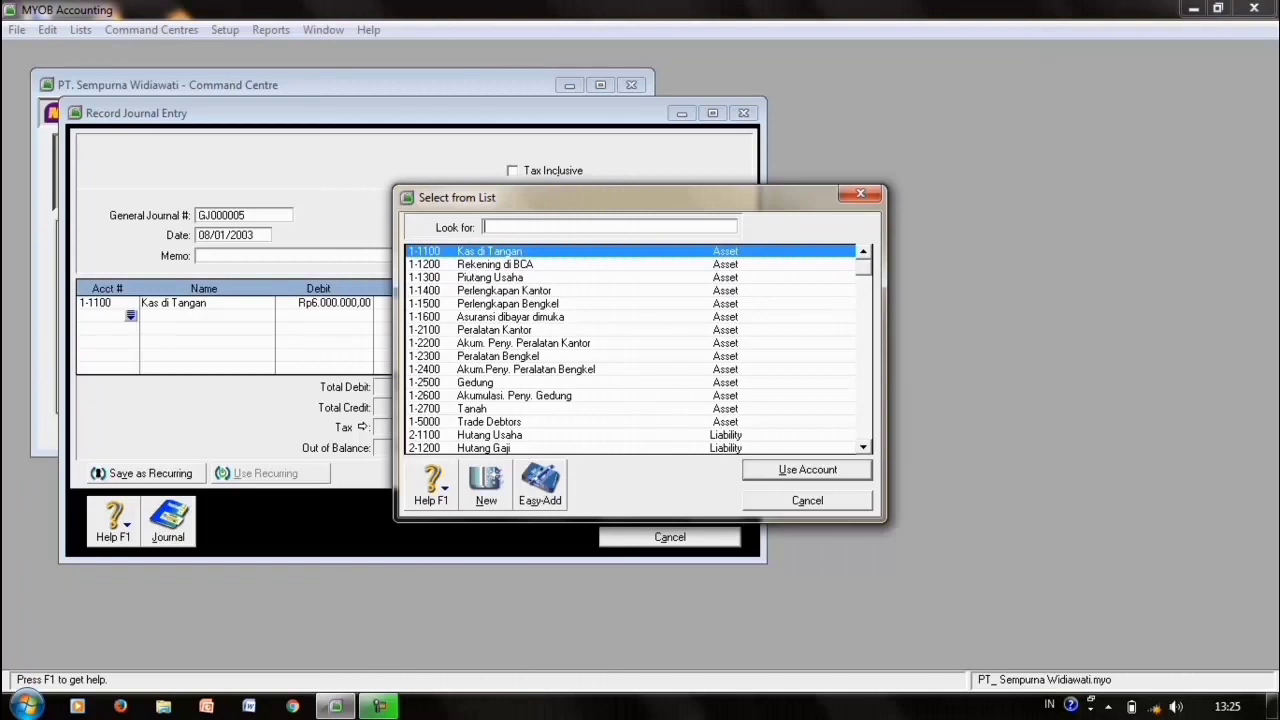
{"action": "type", "text": "4"}
{"action": "key", "text": "Return"}
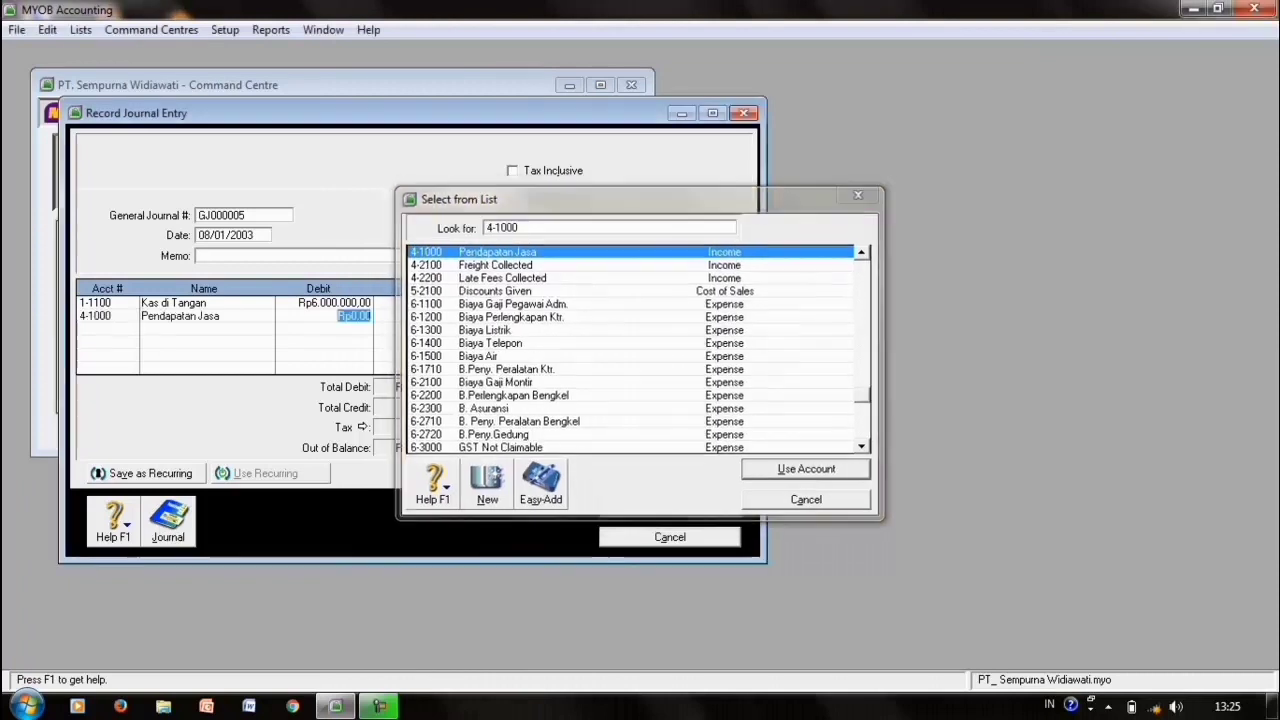
{"action": "key", "text": "Tab"}
{"action": "key", "text": "Tab"}
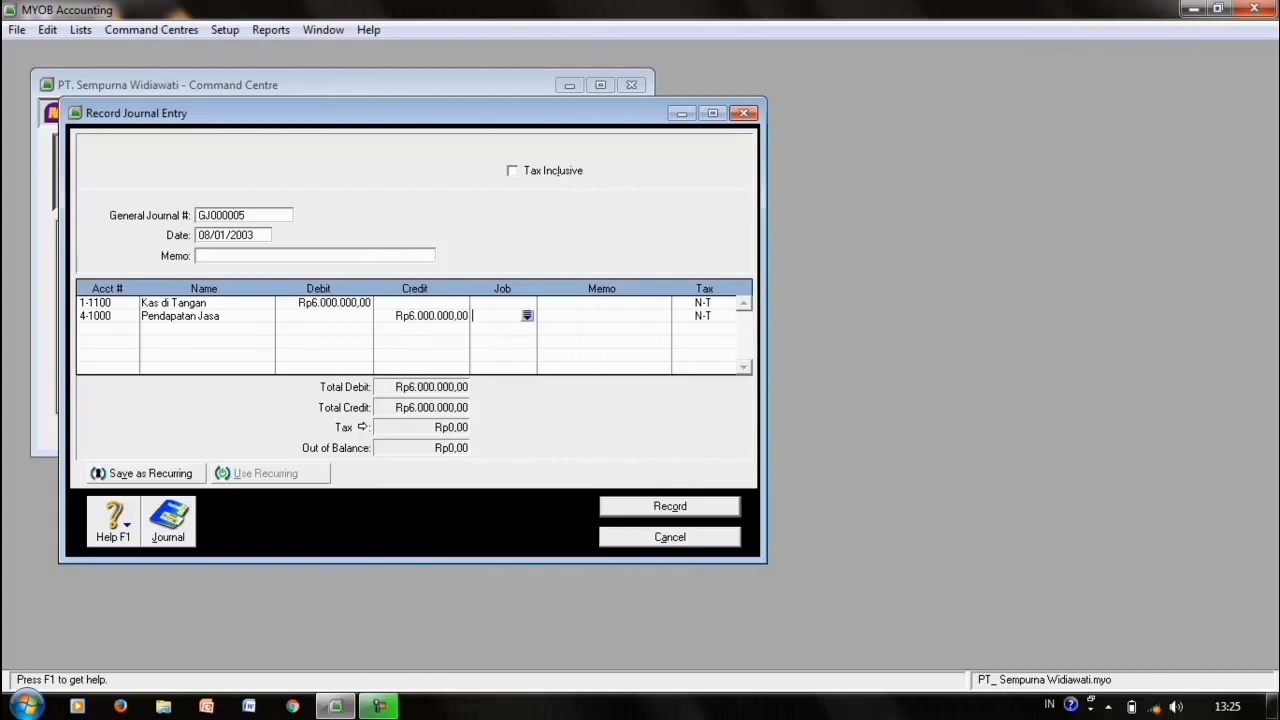
{"action": "key", "text": "ctrl+r"}
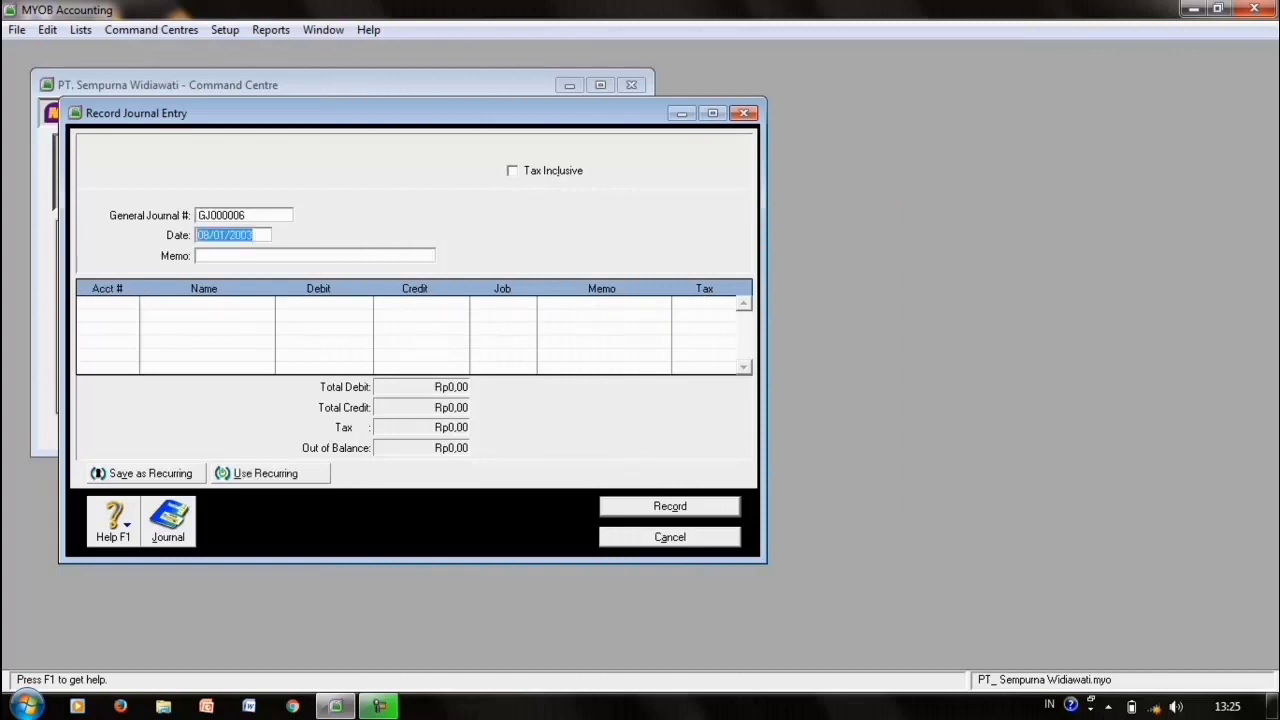
- Date the journal 10/01/2003 and debit 6-2200 B.Perlengkapan Bengkel Rp1.500.000,00
{"action": "key", "text": "Home"}
{"action": "key", "text": "Delete"}
{"action": "key", "text": "Delete"}
{"action": "type", "text": "10"}
{"action": "left_click", "coordinate": [103, 302]}
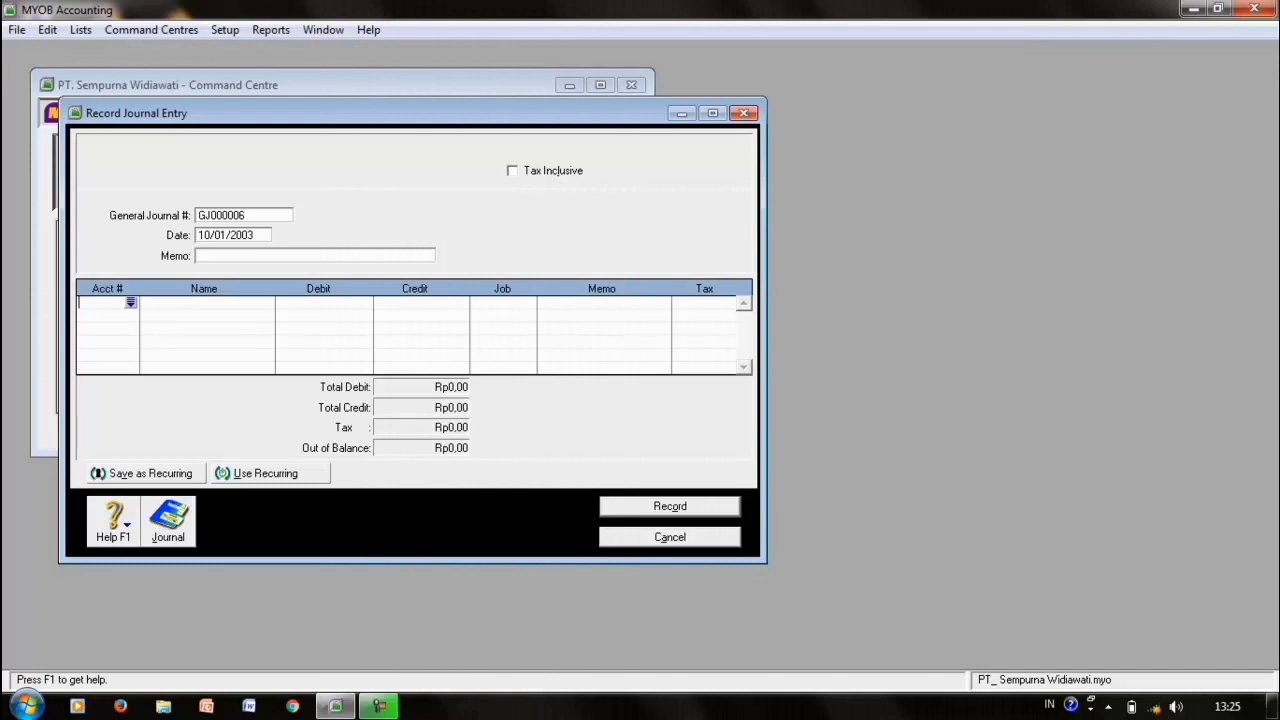
{"action": "key", "text": "Return"}
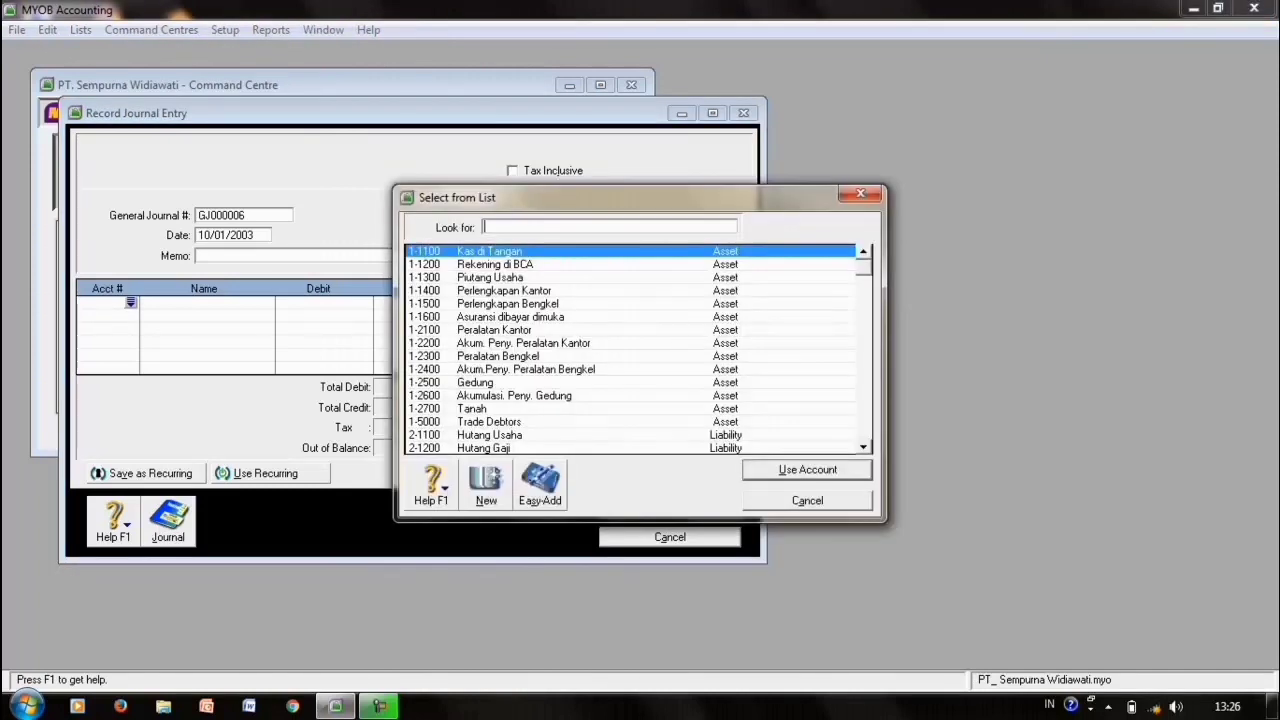
{"action": "type", "text": "6-2200"}
{"action": "key", "text": "Return"}
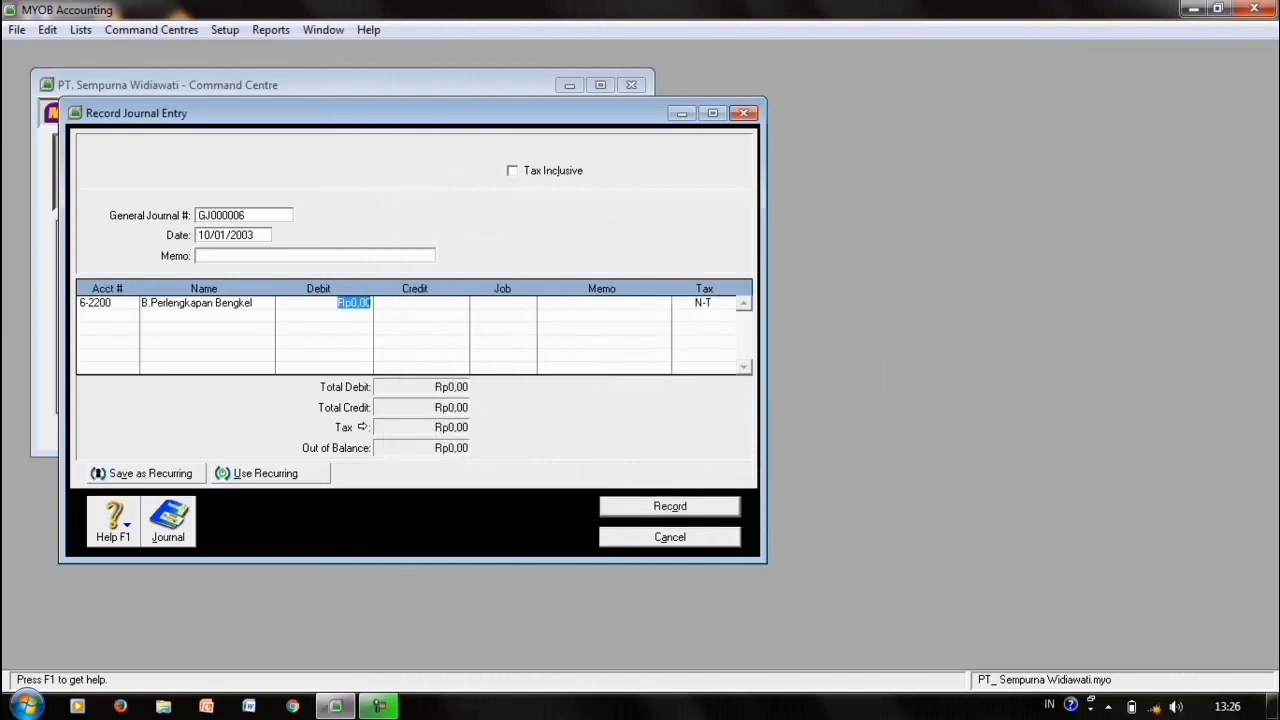
{"action": "type", "text": "1.500.000"}
{"action": "key", "text": "Return"}
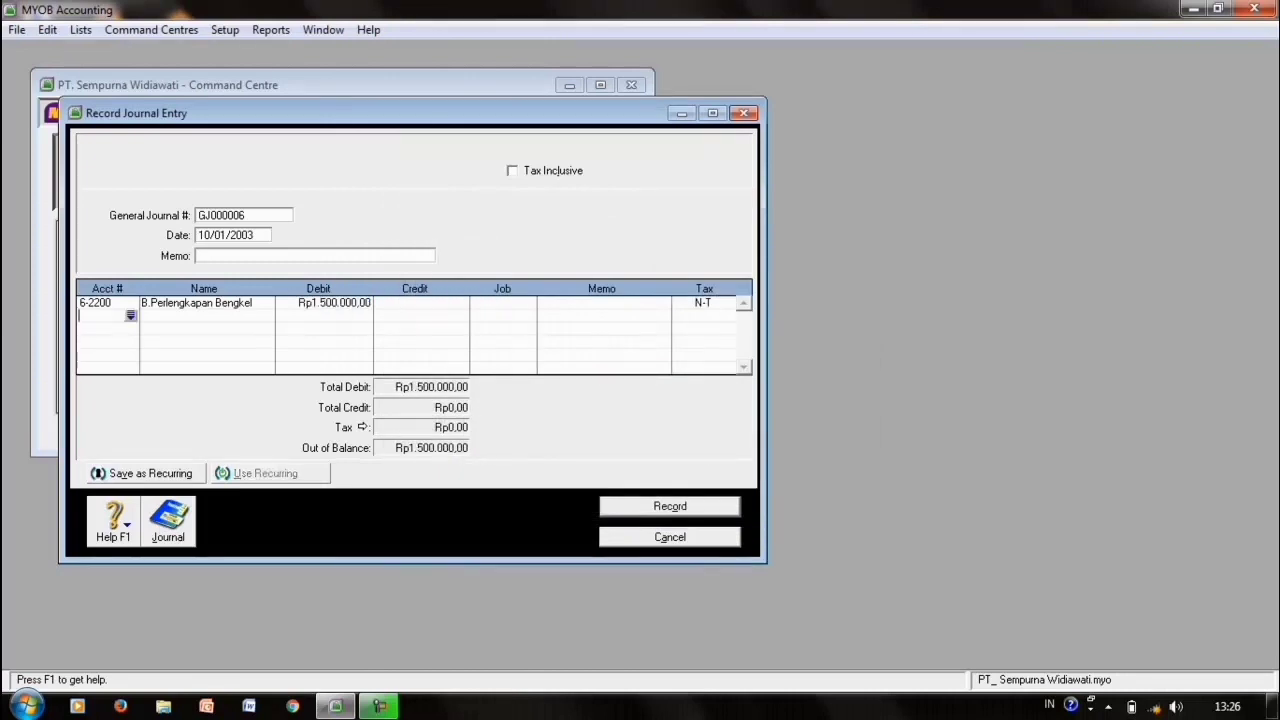
- Credit 1-1500 Perlengkapan Bengkel Rp1.500.000,00 and record the balanced entry
{"action": "key", "text": "Return"}
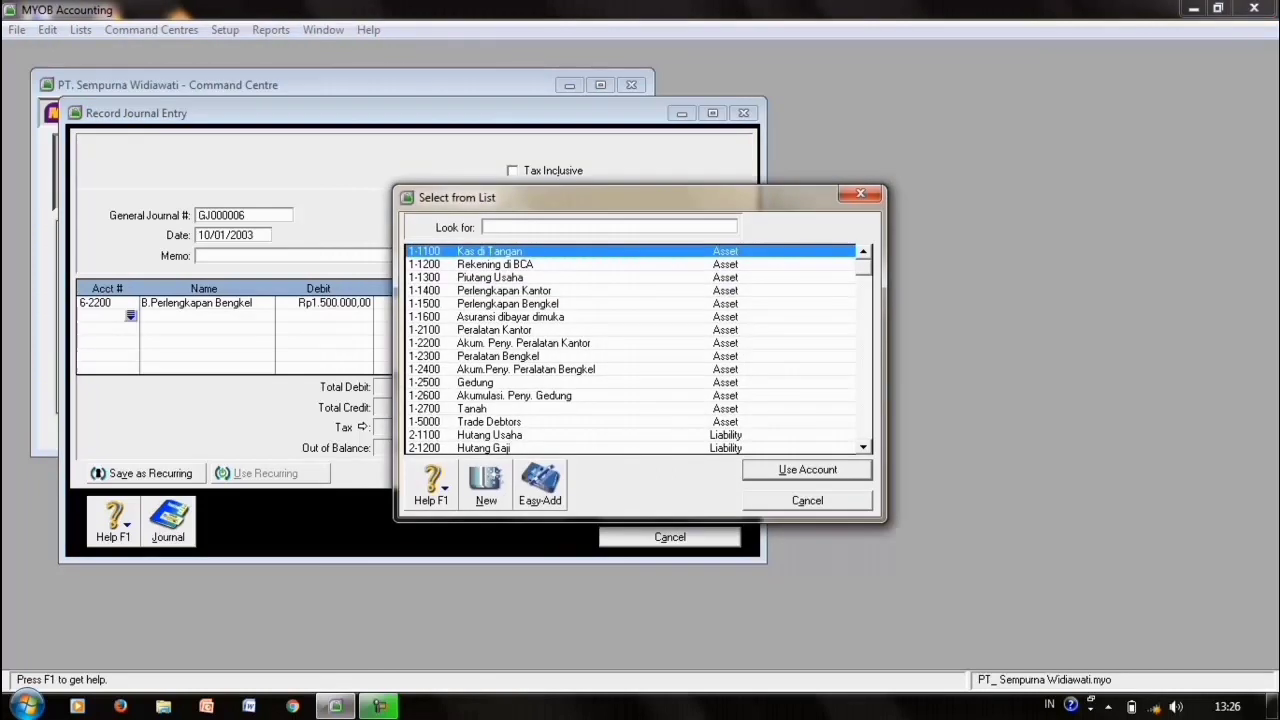
{"action": "type", "text": "1-1500"}
{"action": "key", "text": "Return"}
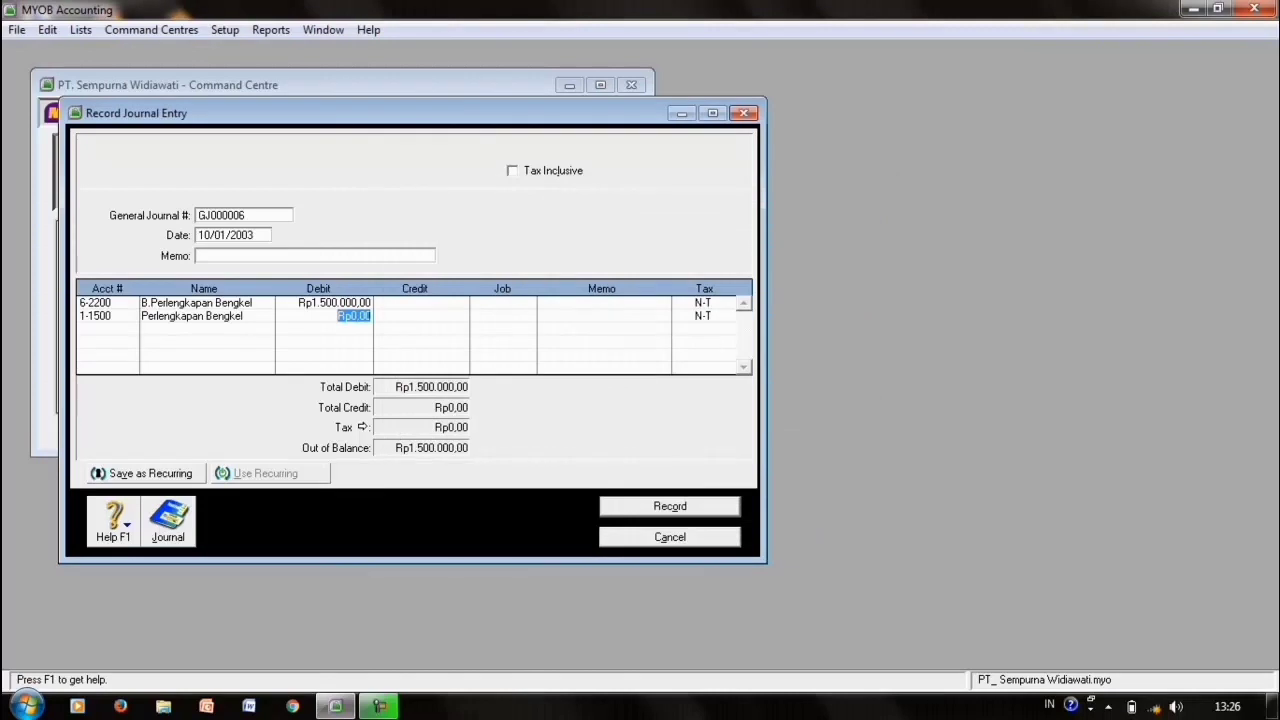
{"action": "key", "text": "Tab"}
{"action": "key", "text": "Tab"}
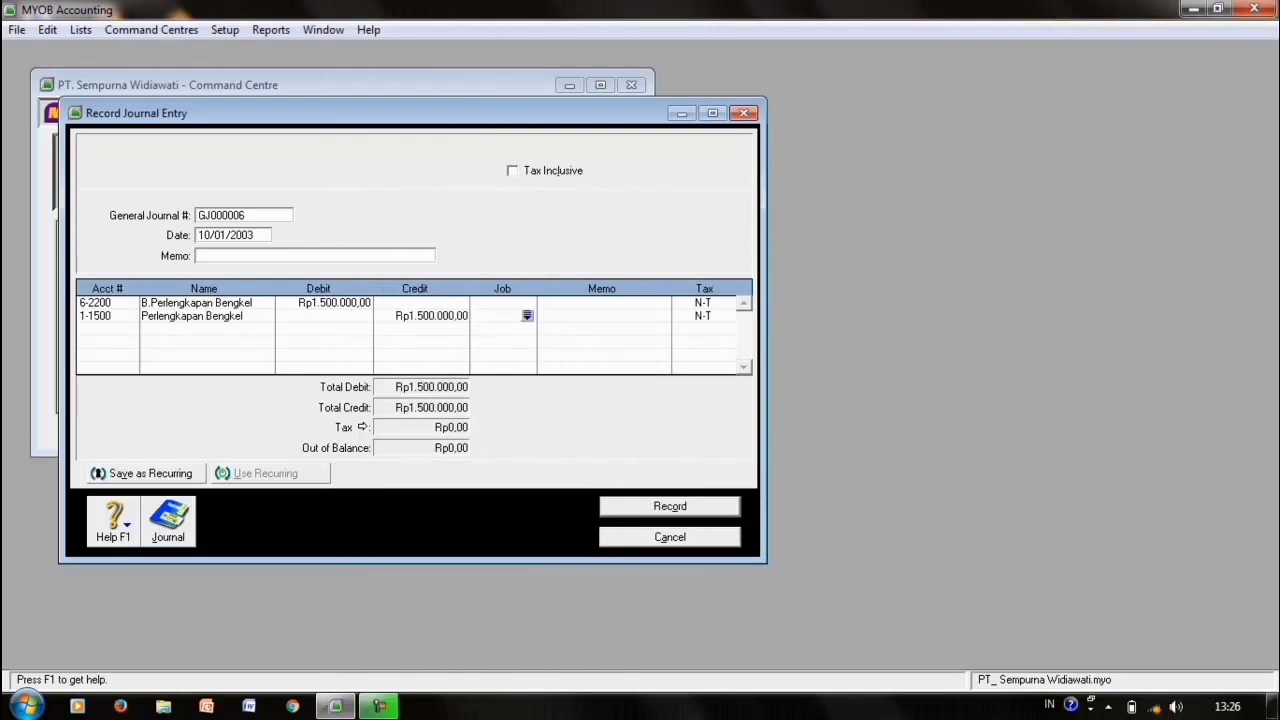
{"action": "key", "text": "Return"}
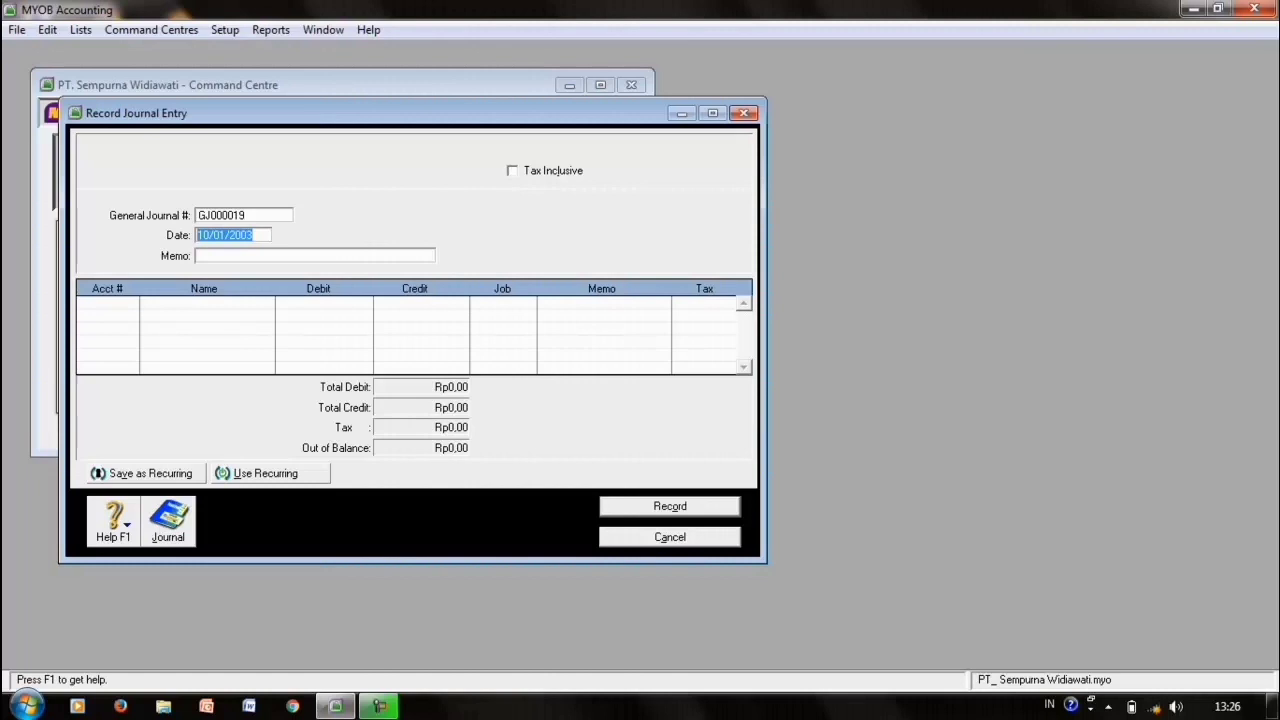
- Date the journal 12/01/2003 and debit Hutang Biaya Lainnya Rp500.000,00
{"action": "left_click", "coordinate": [209, 235]}
{"action": "key", "text": "BackSpace"}
{"action": "type", "text": "2"}
{"action": "key", "text": "Tab"}
{"action": "key", "text": "Tab"}
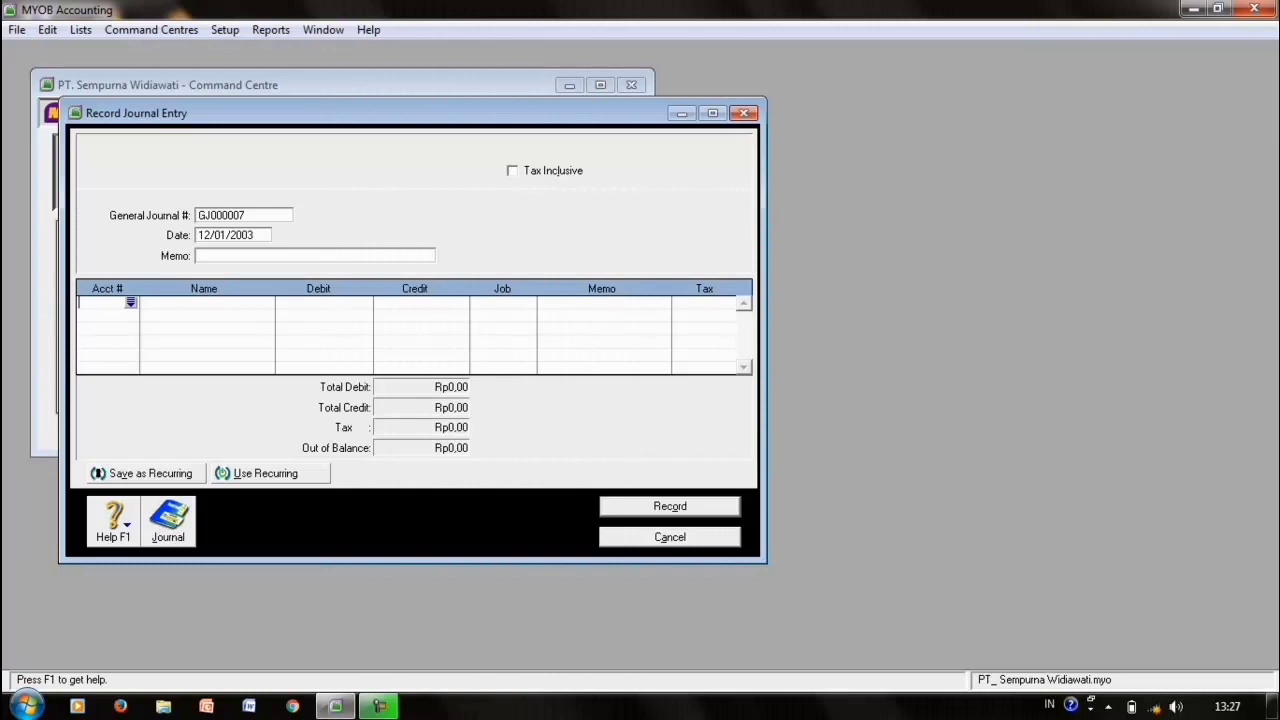
{"action": "key", "text": "Tab"}
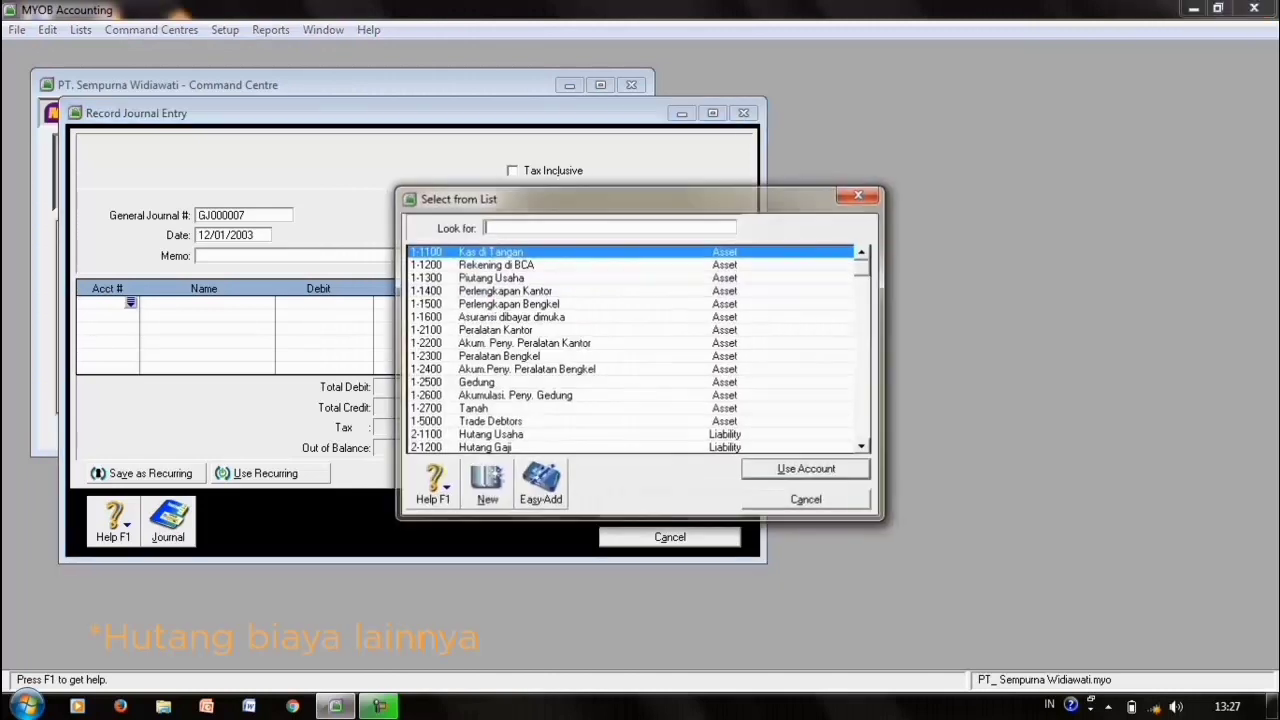
{"action": "type", "text": "21"}
{"action": "key", "text": "Down"}
{"action": "key", "text": "Down"}
{"action": "key", "text": "Down"}
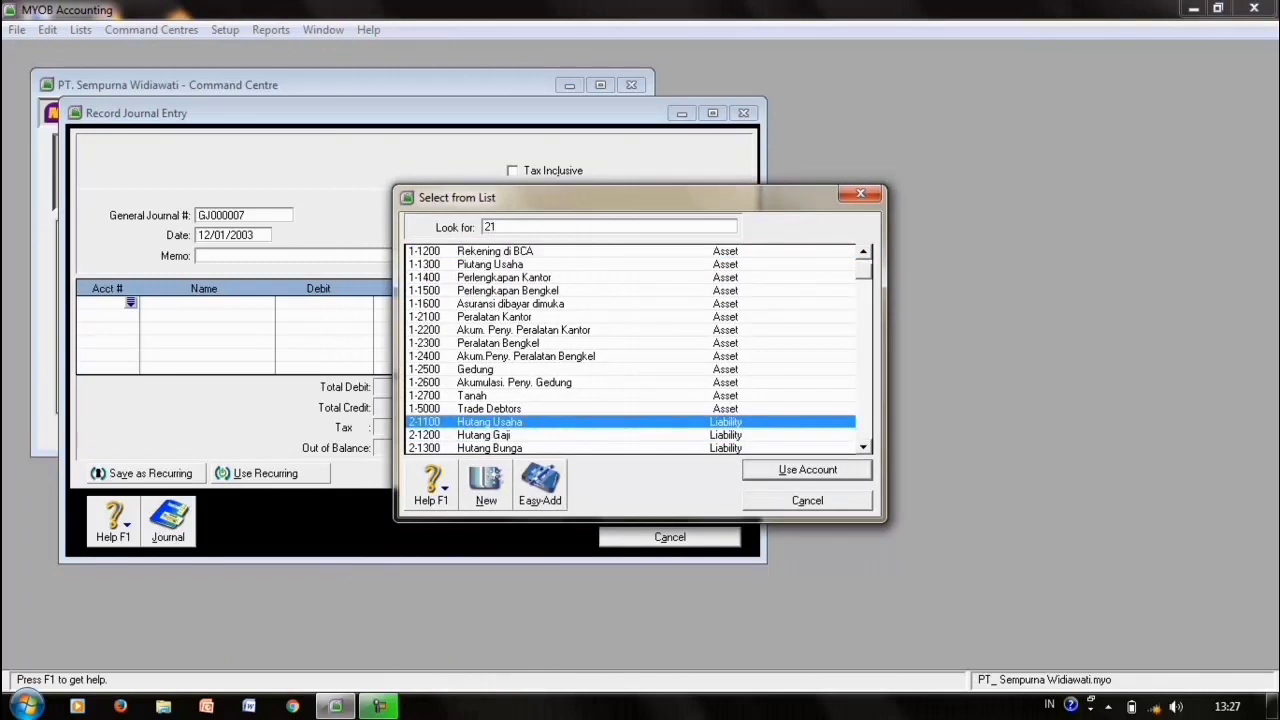
{"action": "key", "text": "Return"}
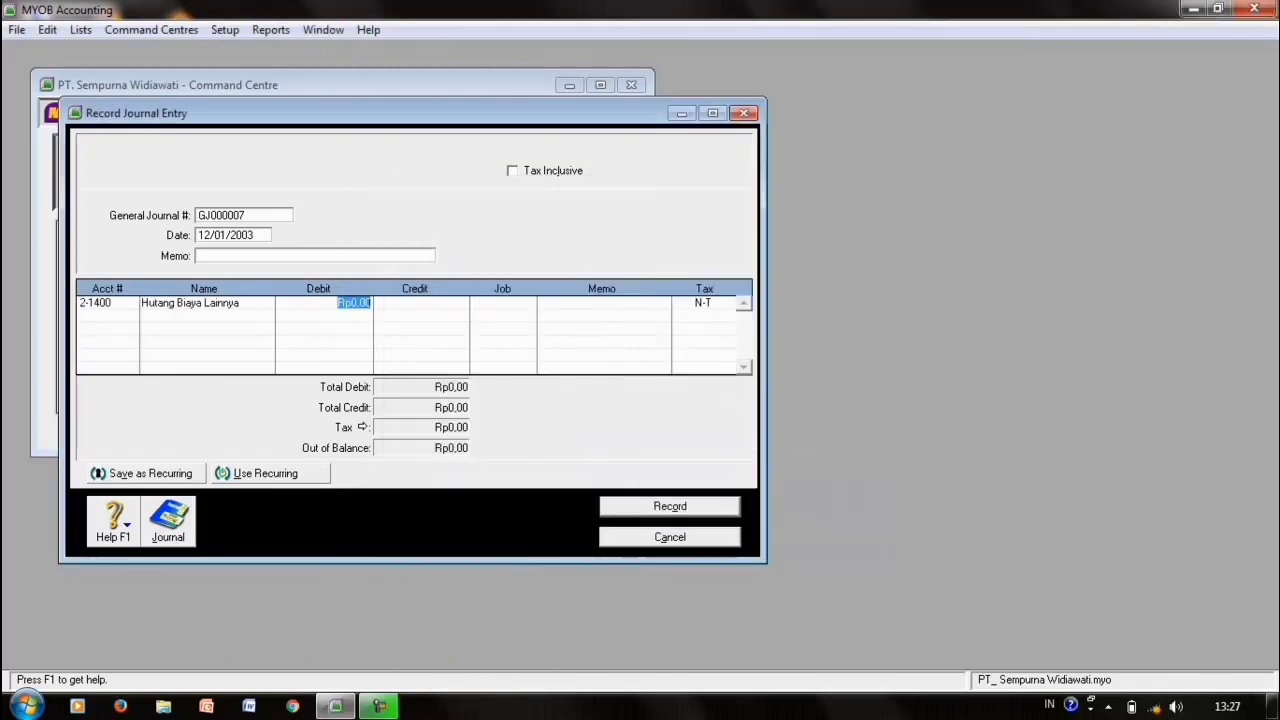
{"action": "type", "text": "500000"}
{"action": "key", "text": "Tab"}
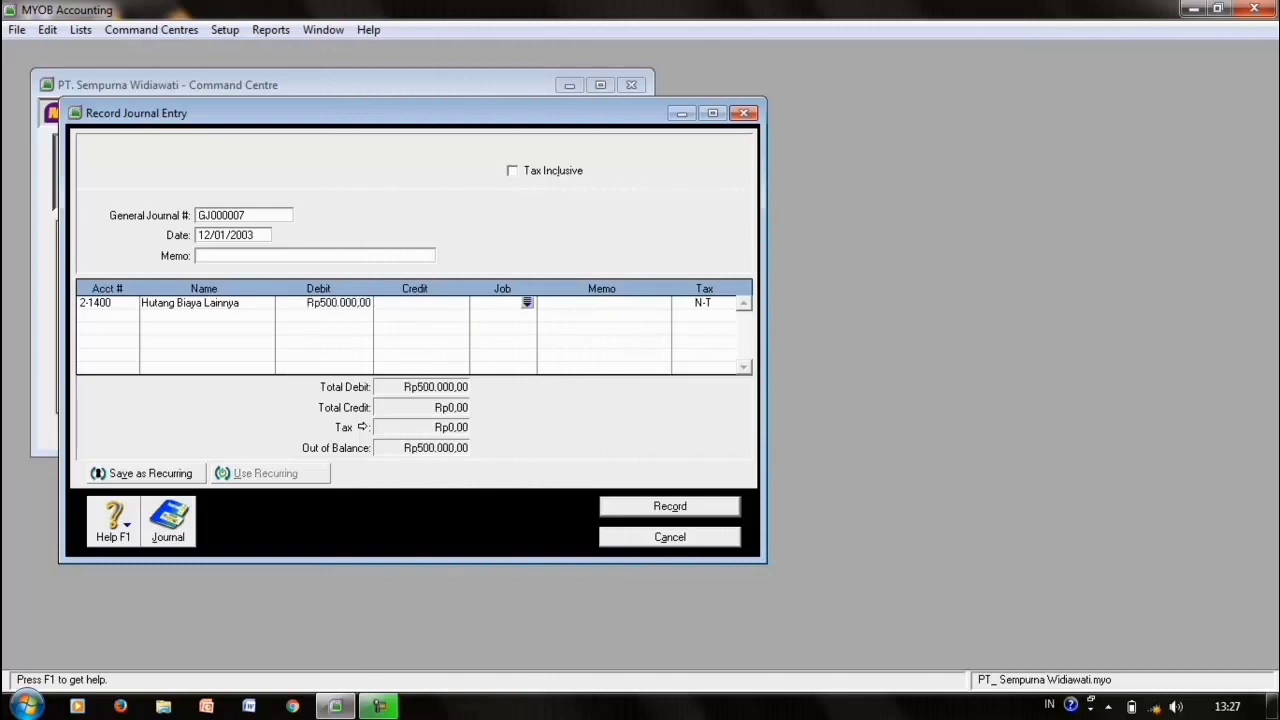
- Credit Kas di Tangan for the balancing Rp500.000,00 and record the entry
{"action": "key", "text": "Tab"}
{"action": "key", "text": "Tab"}
{"action": "key", "text": "Tab"}
{"action": "key", "text": "Return"}
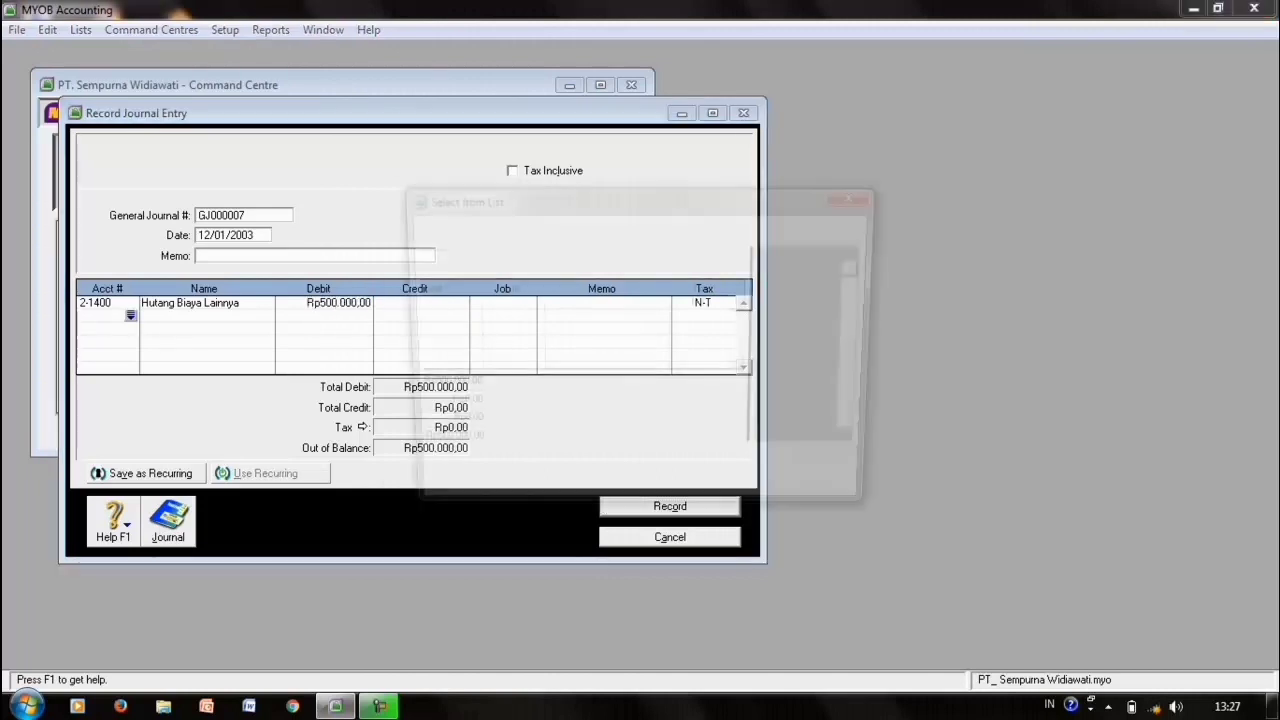
{"action": "key", "text": "Return"}
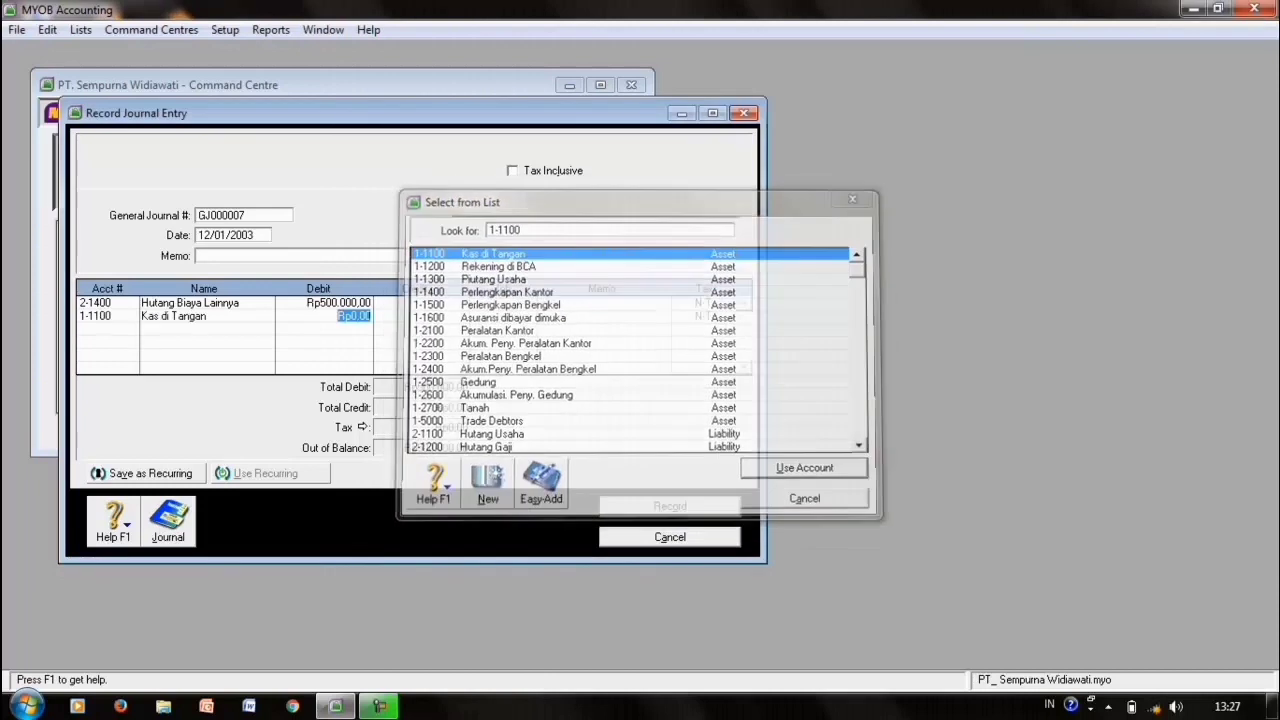
{"action": "key", "text": "Tab"}
{"action": "key", "text": "Tab"}
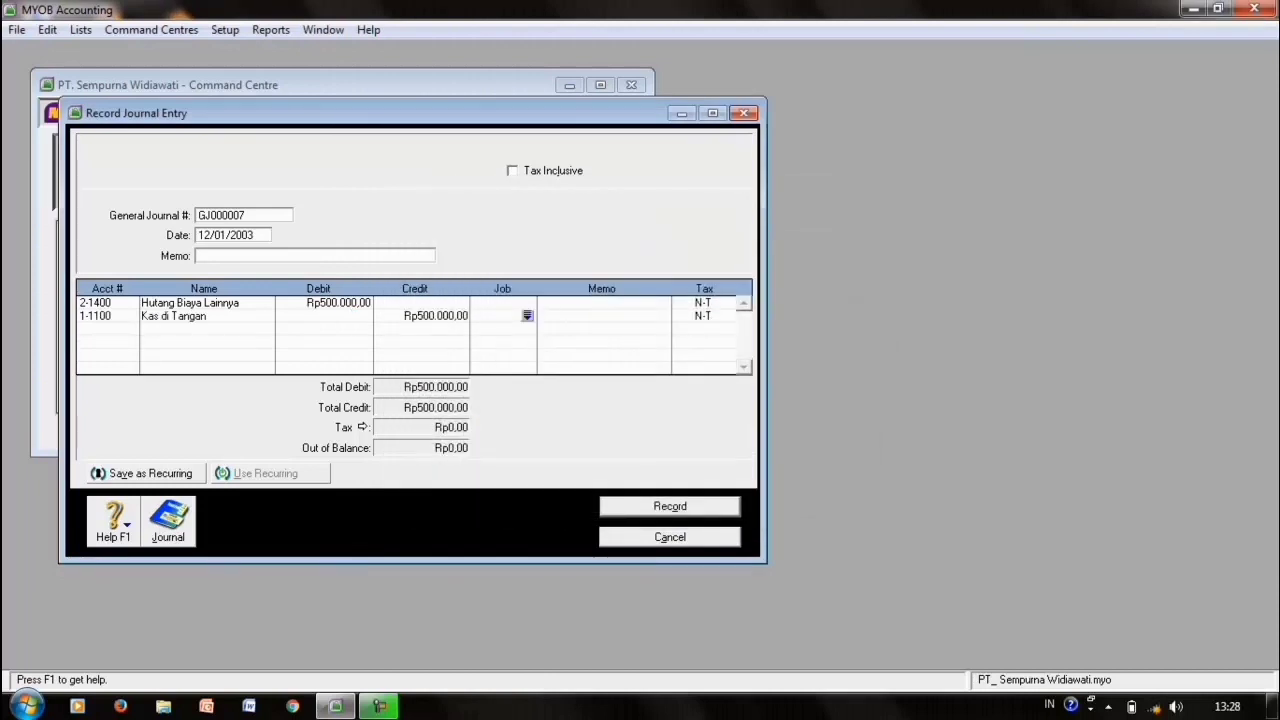
{"action": "key", "text": "ctrl+r"}
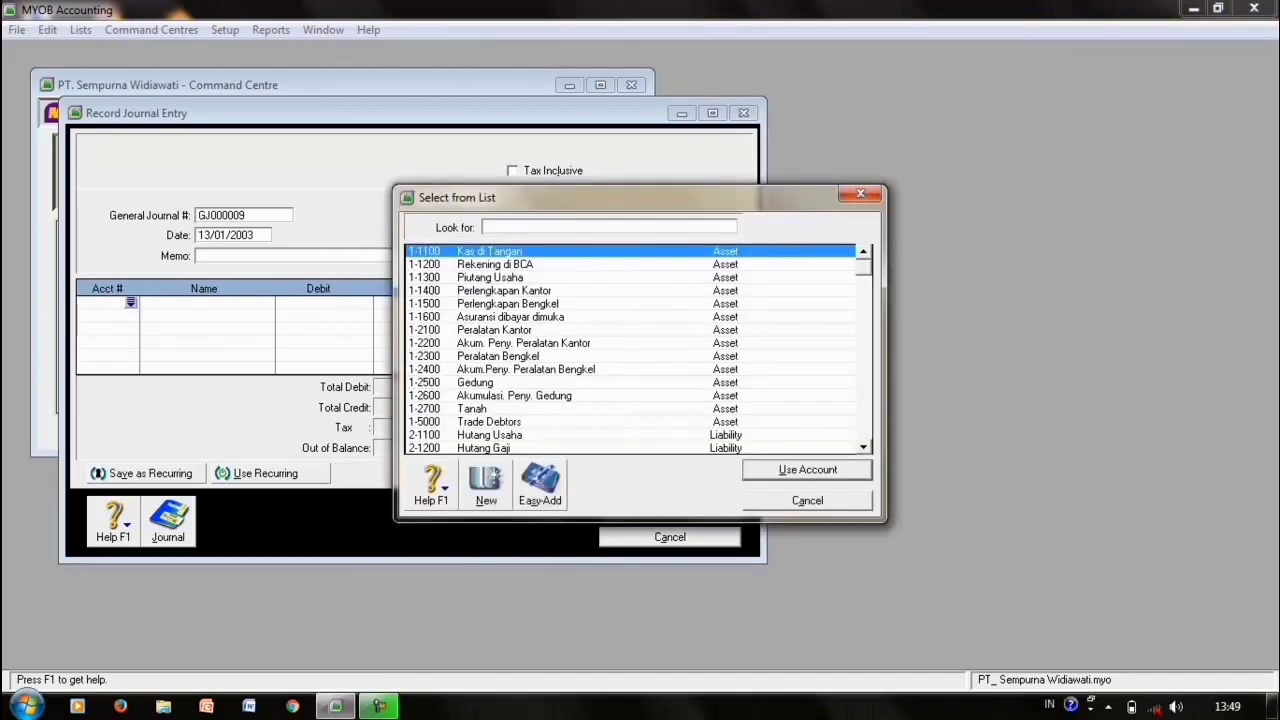
- Debit 1-1500 Perlengkapan Bengkel Rp1.000.000,00 on the 13/01/2003 journal
{"action": "type", "text": "11500"}
{"action": "key", "text": "Return"}
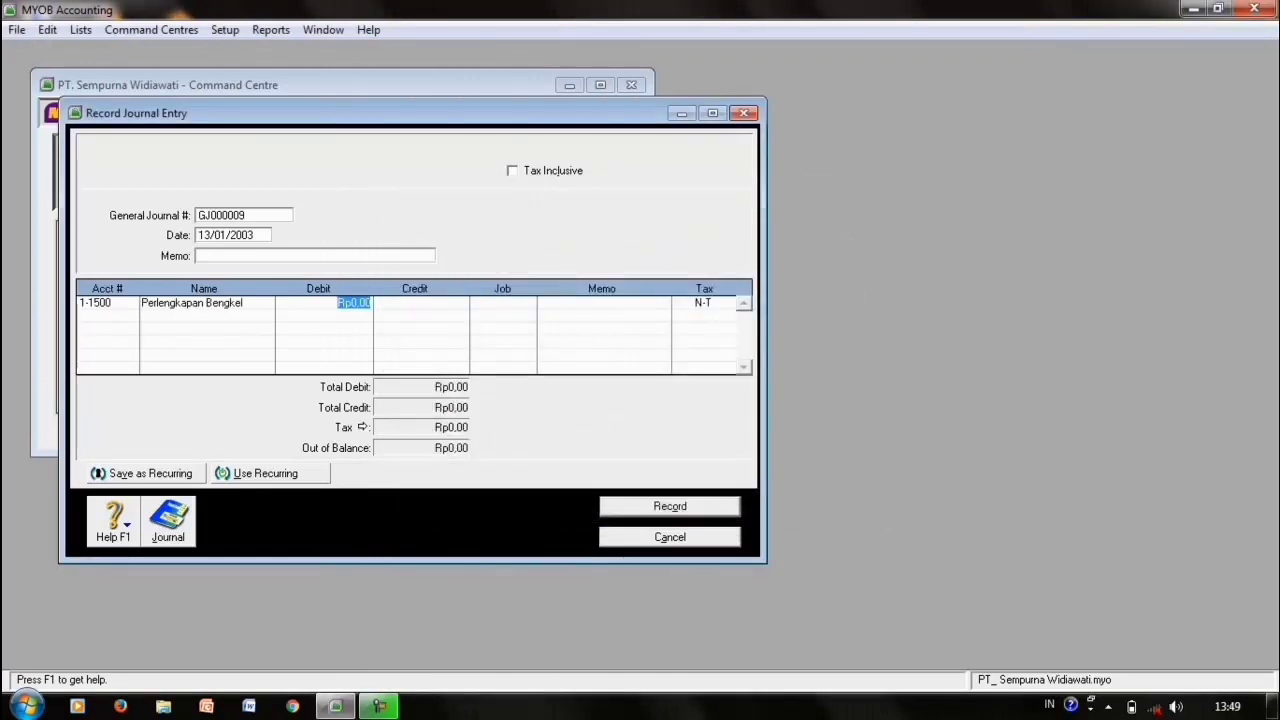
{"action": "type", "text": "1000000"}
{"action": "key", "text": "Return"}
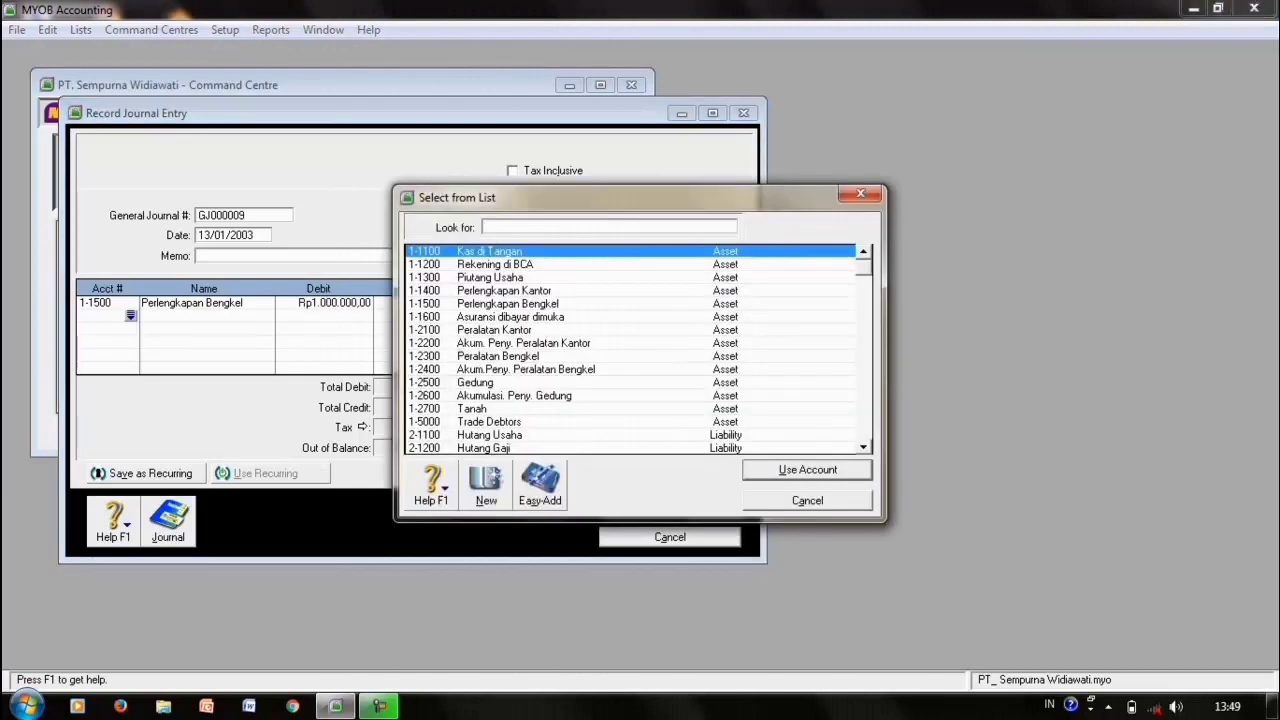
- Credit Hutang Usaha Rp1.000.000,00, accepting the linked payable prompt, and record the entry
{"action": "type", "text": "2"}
{"action": "key", "text": "Return"}
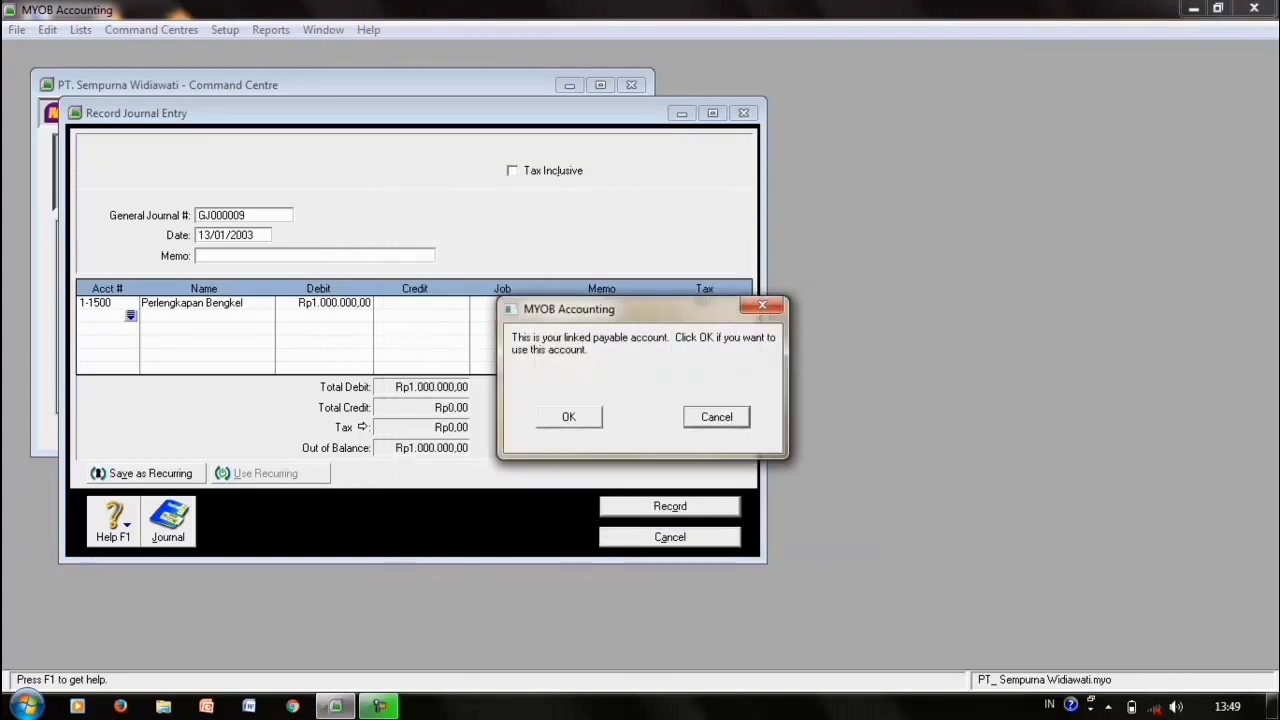
{"action": "key", "text": "Return"}
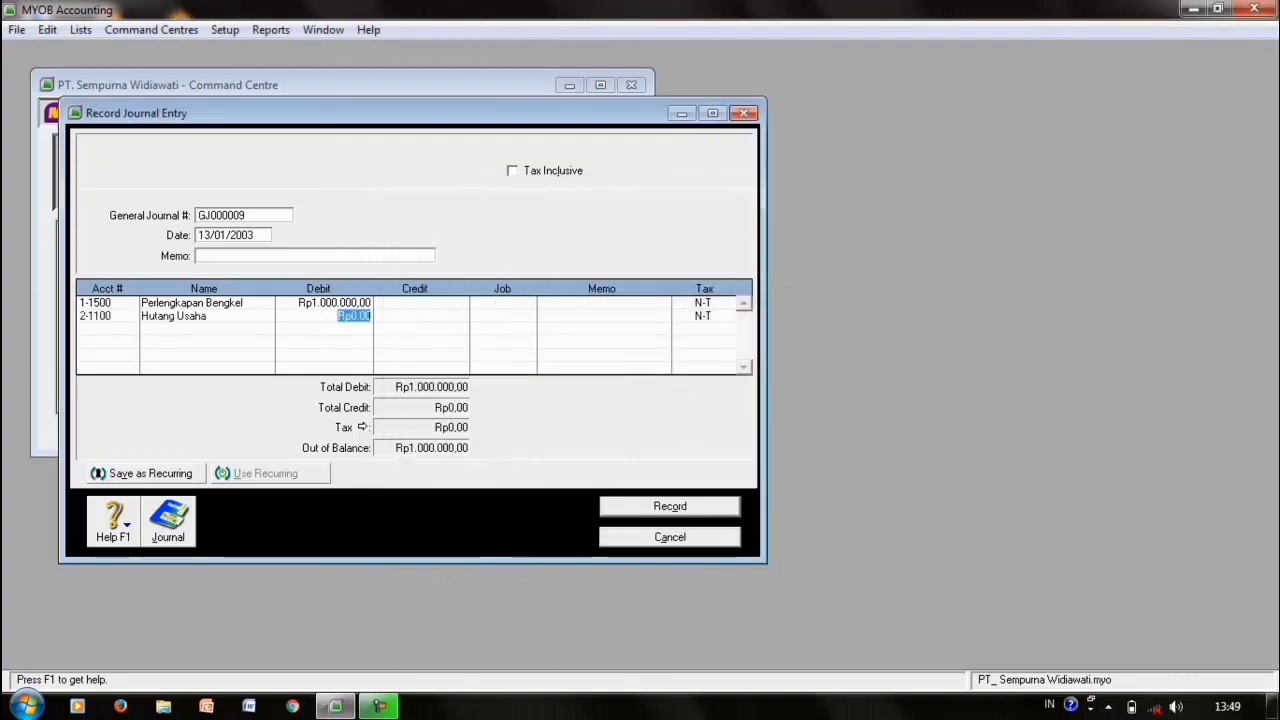
{"action": "key", "text": "Tab"}
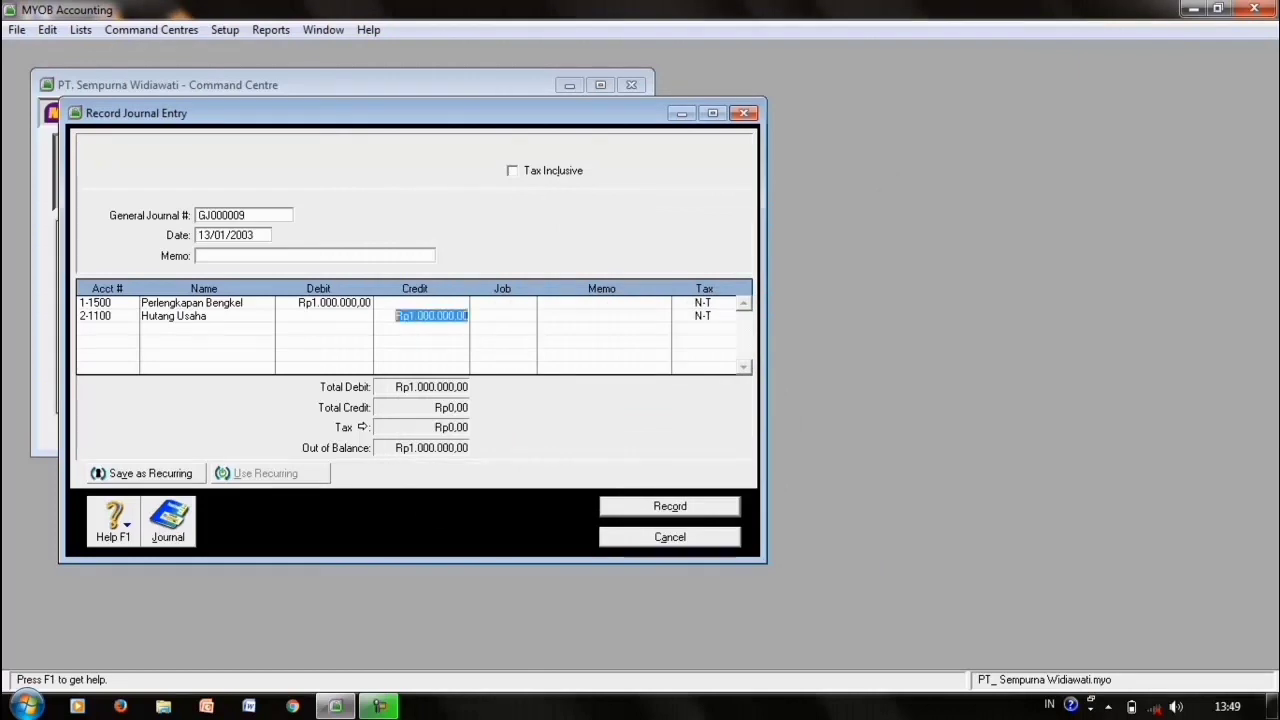
{"action": "key", "text": "Tab"}
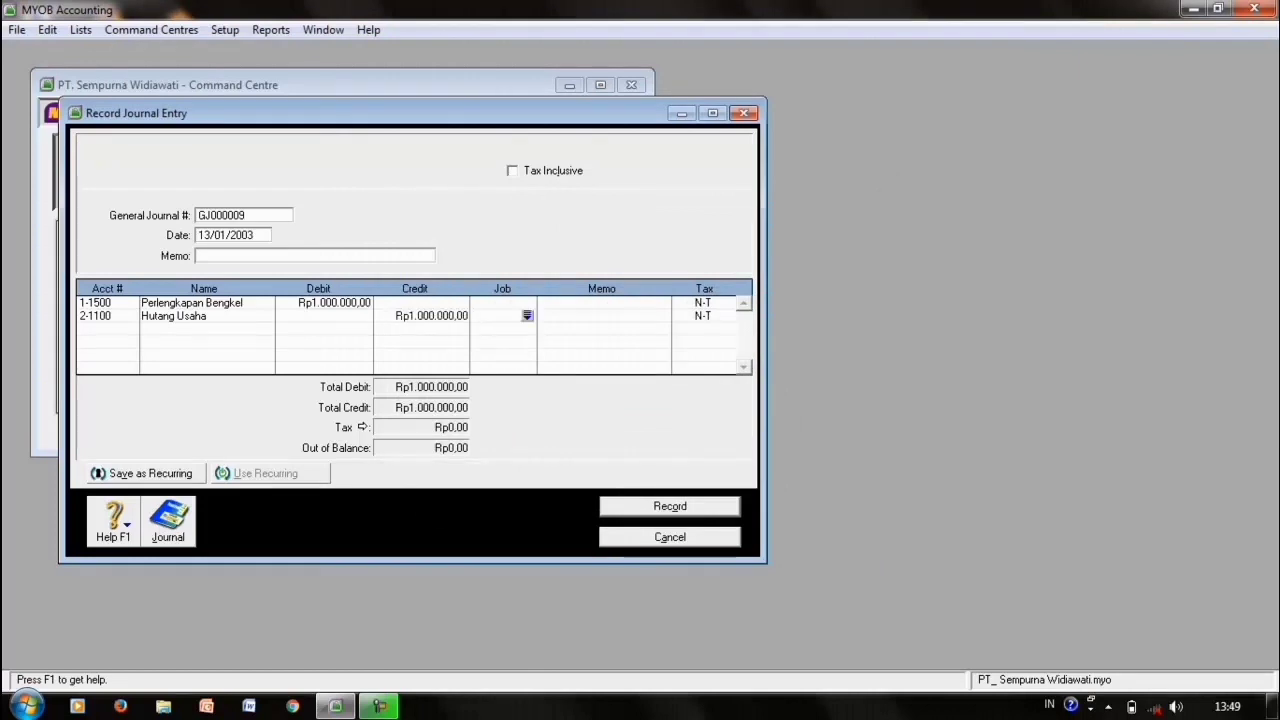
{"action": "key", "text": "Return"}
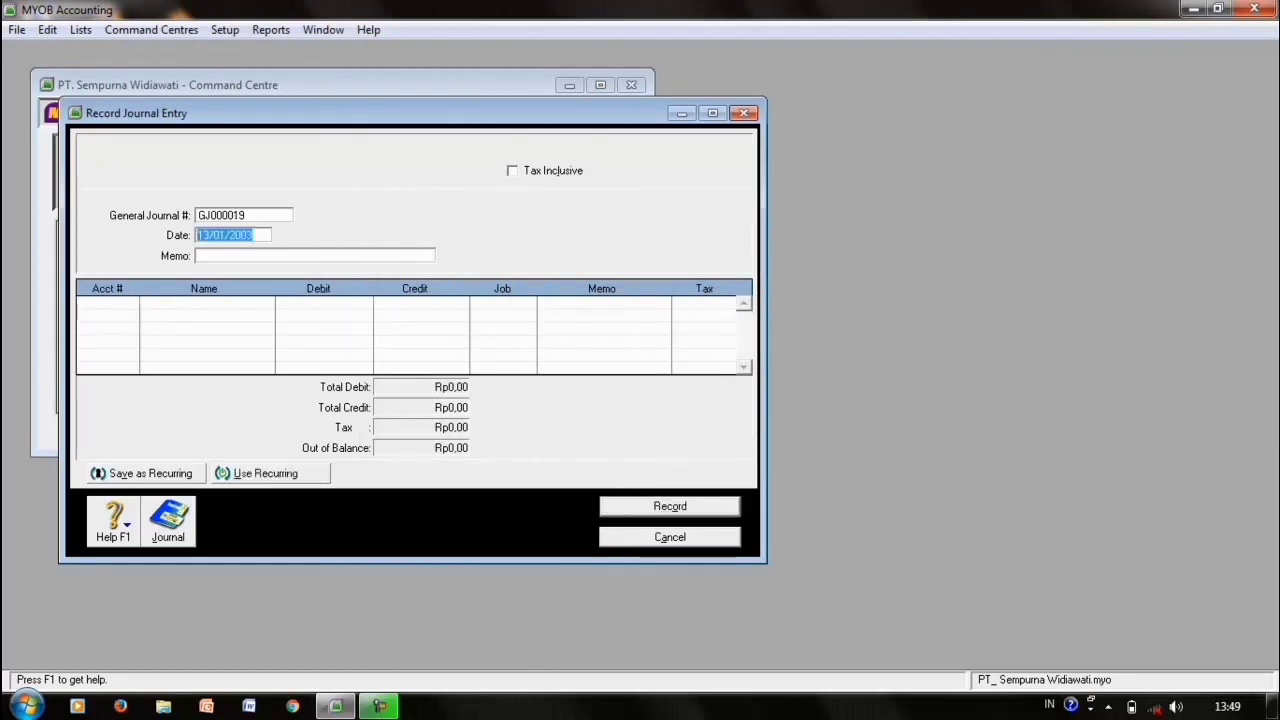
{"action": "left_click", "coordinate": [209, 235]}
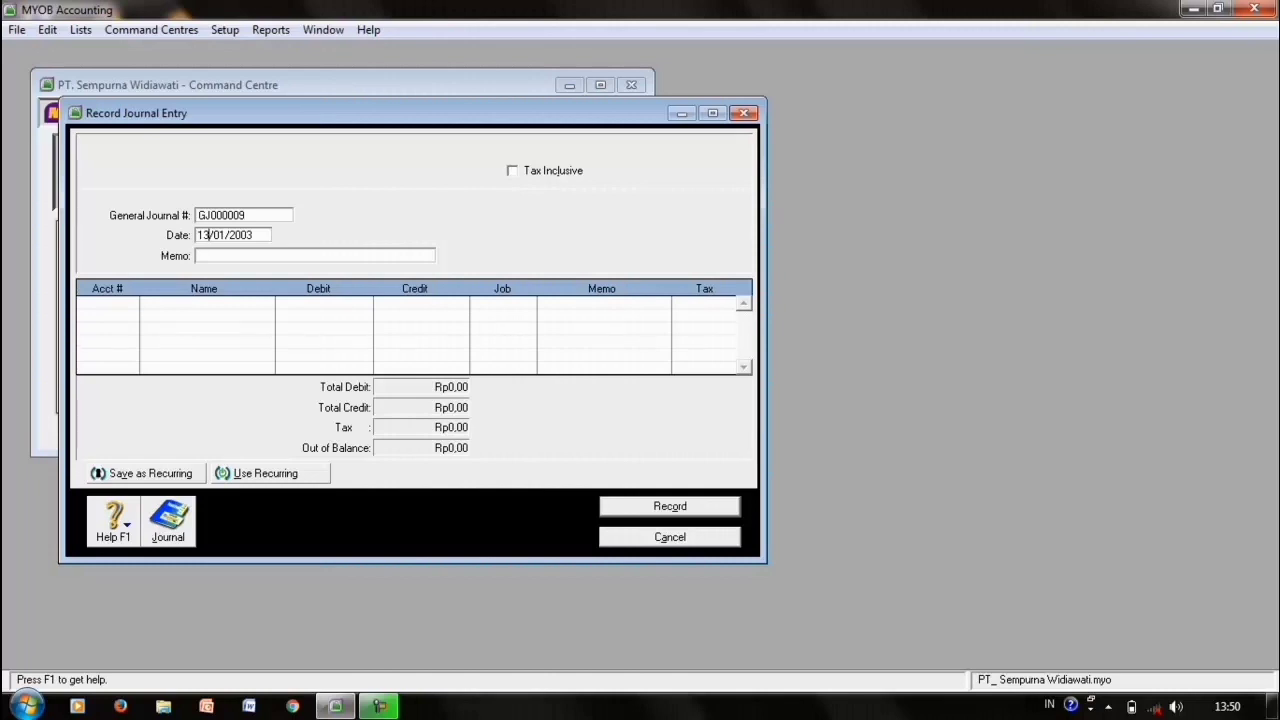
- Debit Rekening di BCA Rp5.000.000,00, credit Kas di Tangan, and record the 13/01/2003 journal
{"action": "key", "text": "Tab"}
{"action": "key", "text": "Tab"}
{"action": "key", "text": "Down"}
{"action": "key", "text": "Return"}
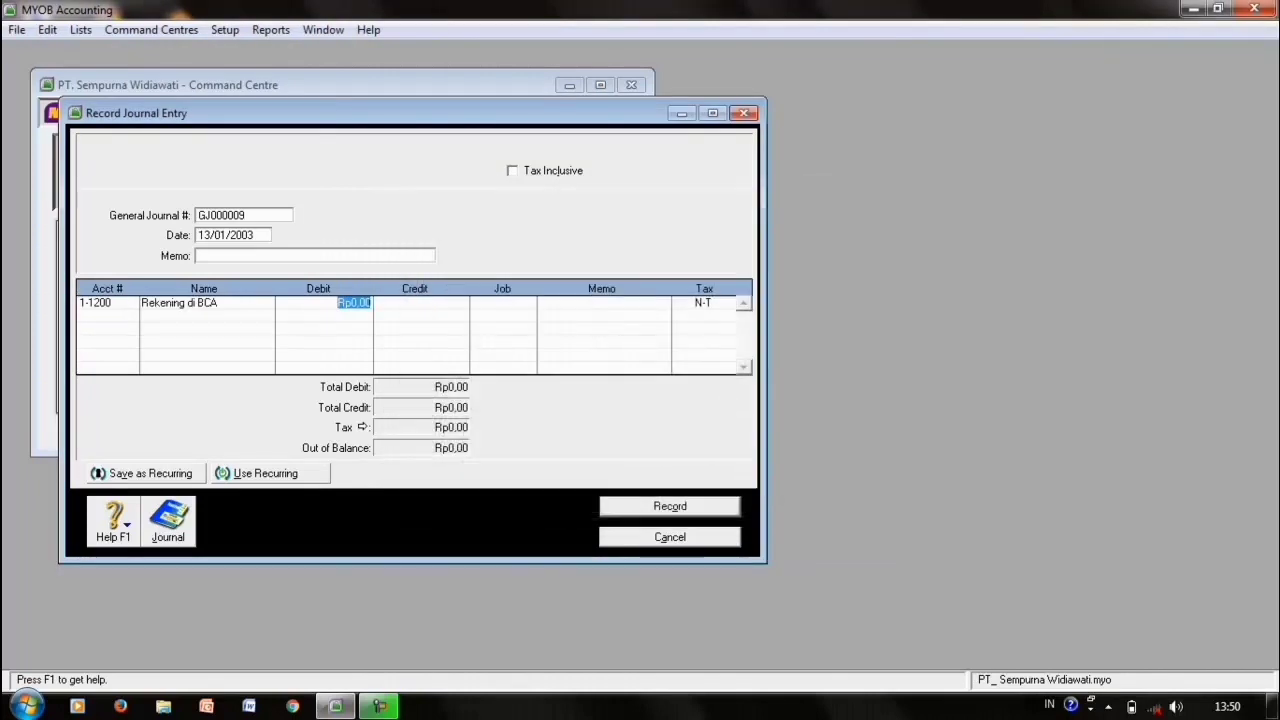
{"action": "type", "text": "5000000"}
{"action": "key", "text": "Tab"}
{"action": "key", "text": "Tab"}
{"action": "key", "text": "Tab"}
{"action": "key", "text": "Tab"}
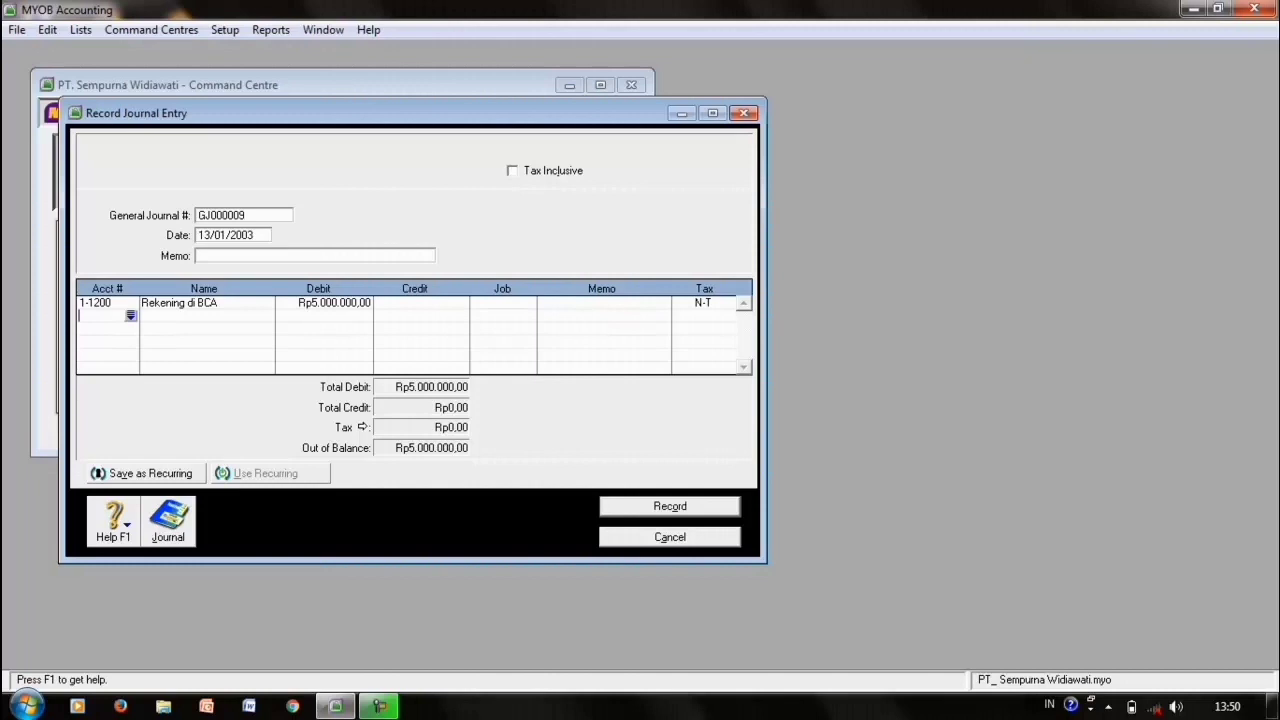
{"action": "key", "text": "Tab"}
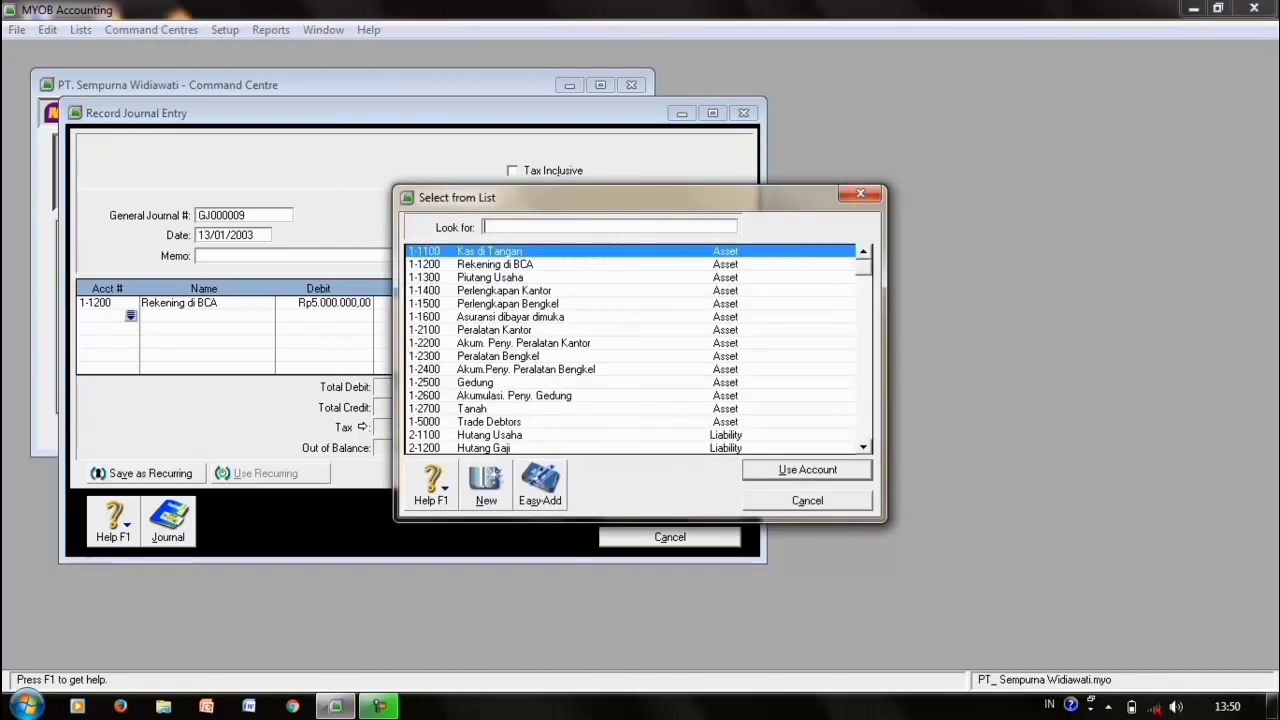
{"action": "key", "text": "Return"}
{"action": "key", "text": "Tab"}
{"action": "key", "text": "Tab"}
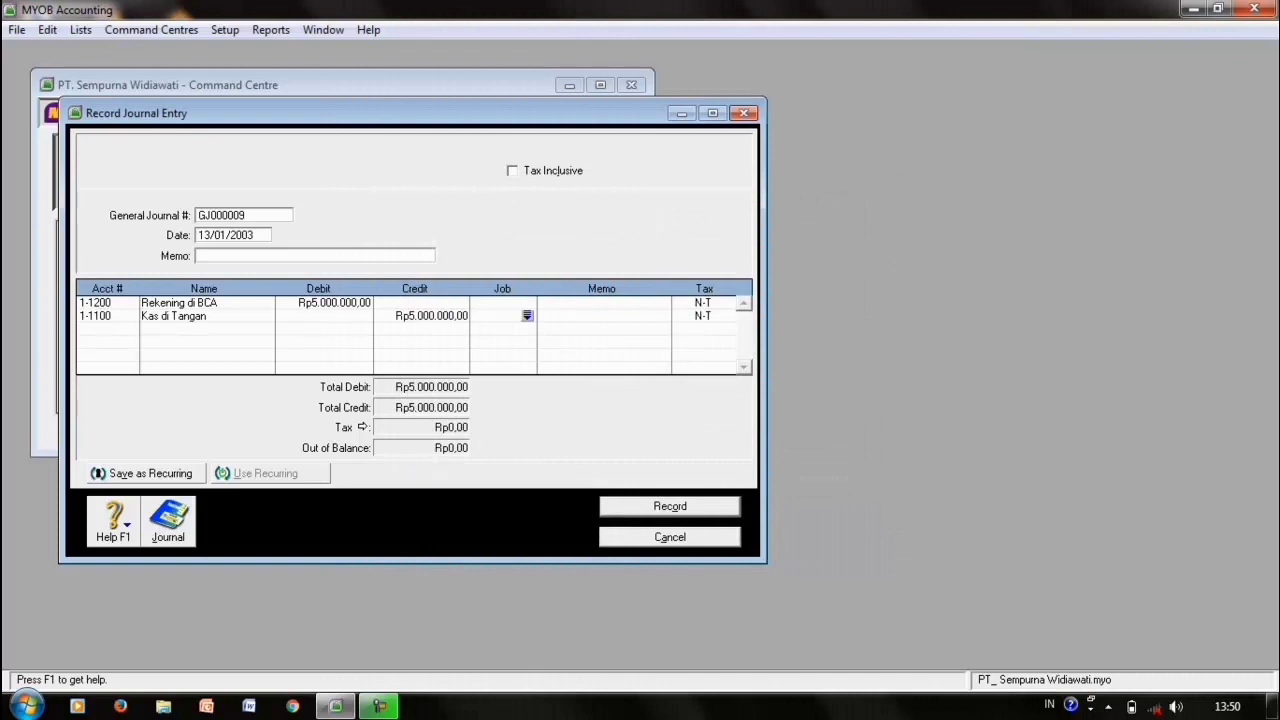
{"action": "key", "text": "Return"}
{"action": "left_click", "coordinate": [244, 215]}
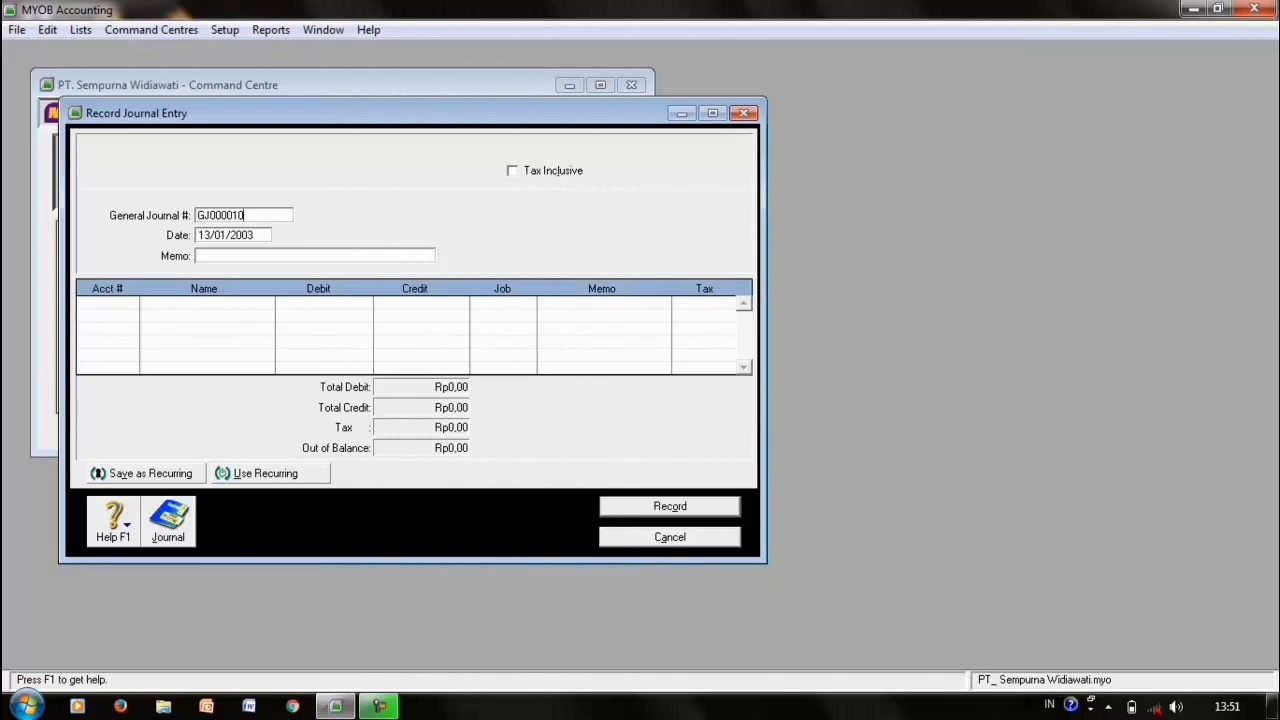
- Debit 1-1100 Kas di Tangan Rp8.000.000,00 on GJ000010's first line
{"action": "left_click", "coordinate": [104, 303]}
{"action": "left_click", "coordinate": [131, 303]}
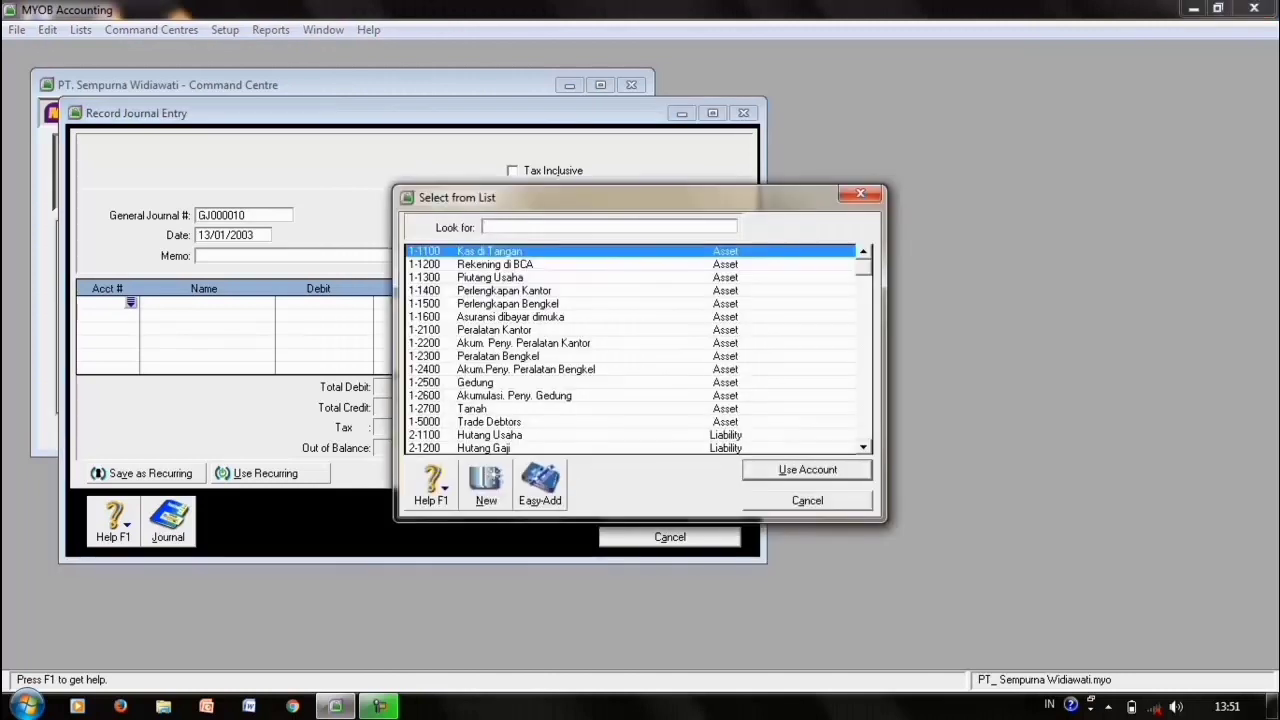
{"action": "type", "text": "1-1100"}
{"action": "key", "text": "Return"}
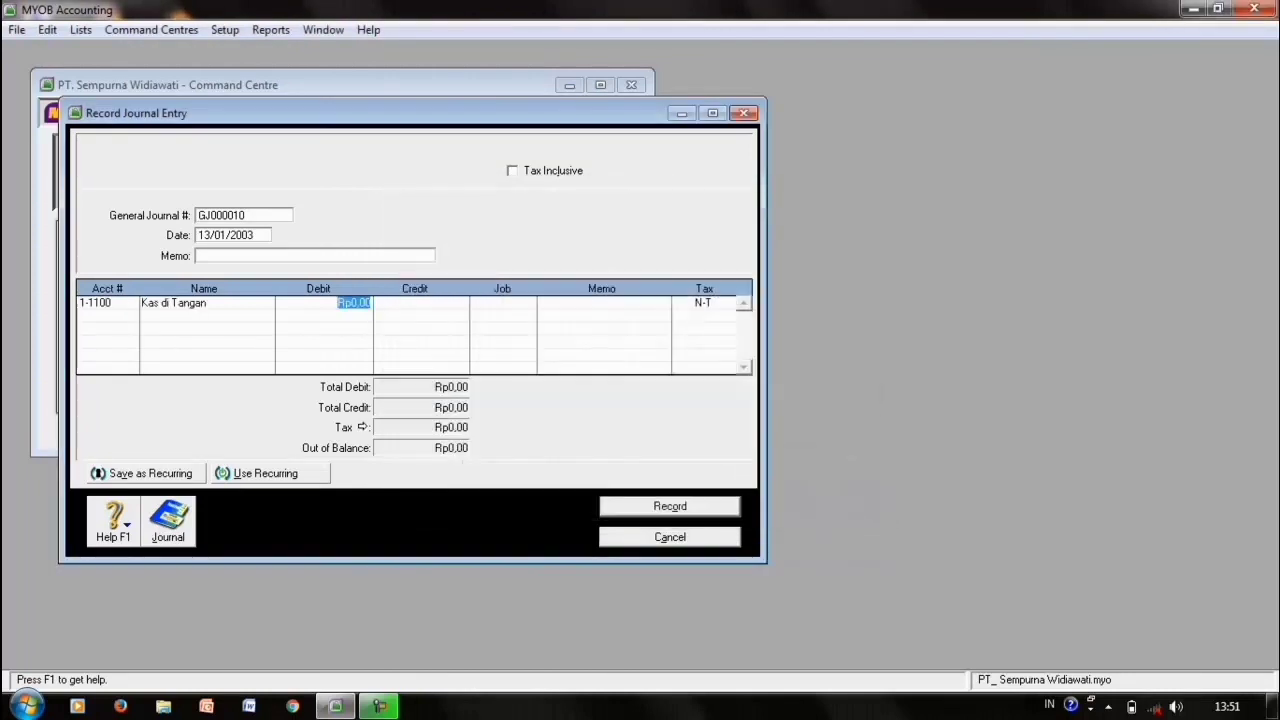
{"action": "type", "text": "8000000"}
{"action": "key", "text": "Return"}
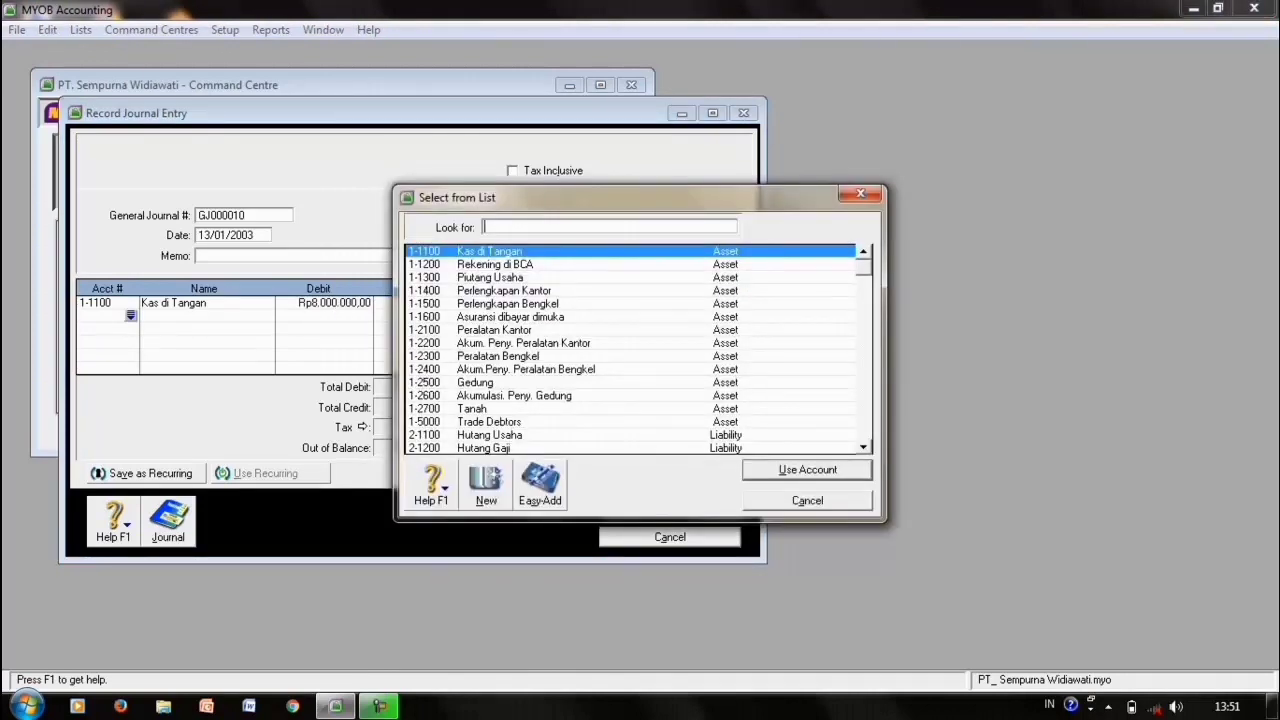
- Credit 4-1000 Pendapatan Jasa for the balance and change the date to 18/01/2003
{"action": "type", "text": "4-1"}
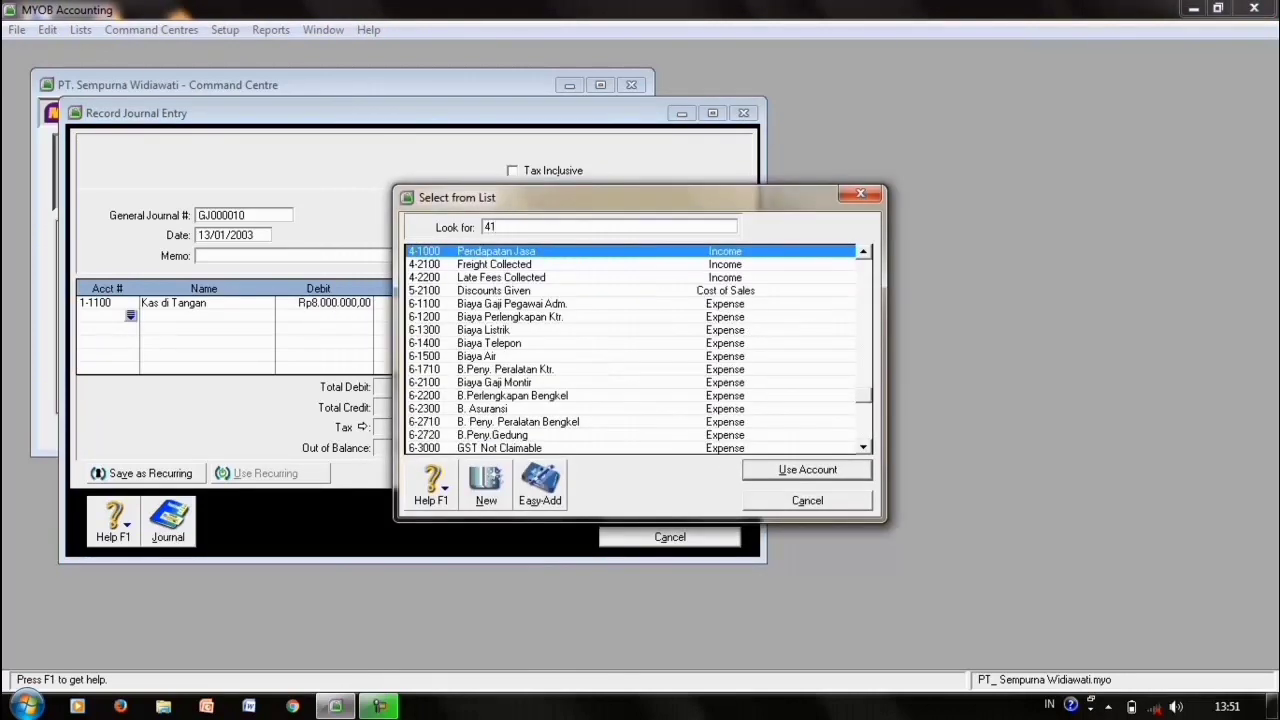
{"action": "type", "text": "000"}
{"action": "key", "text": "Return"}
{"action": "key", "text": "Tab"}
{"action": "key", "text": "Tab"}
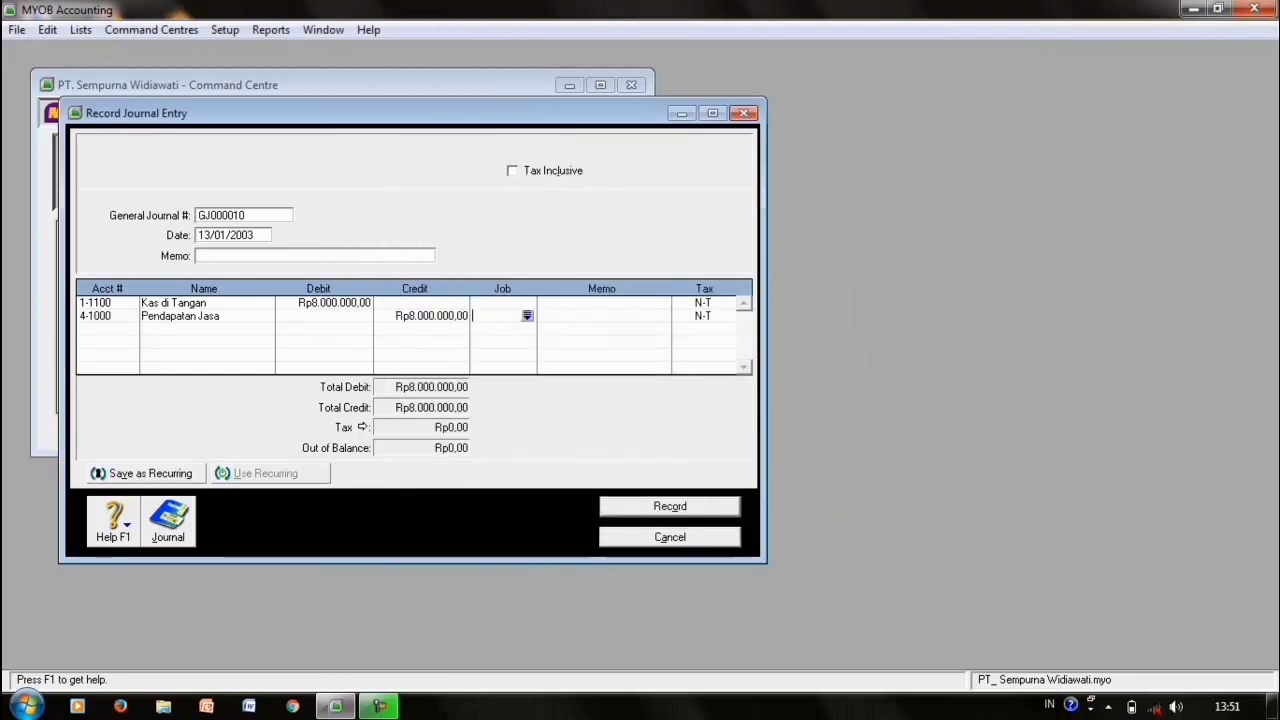
{"action": "left_click", "coordinate": [209, 235]}
{"action": "left_click", "coordinate": [209, 235]}
{"action": "key", "text": "BackSpace"}
{"action": "type", "text": "8"}
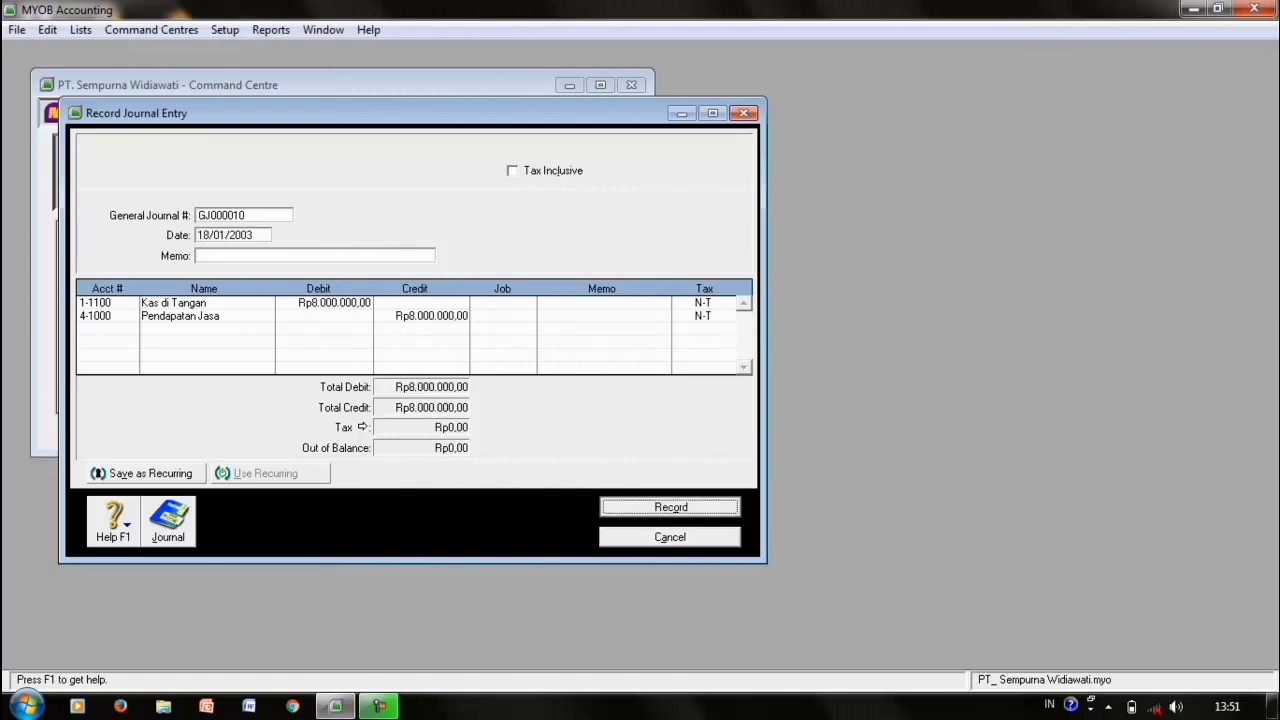
{"action": "key", "text": "Return"}
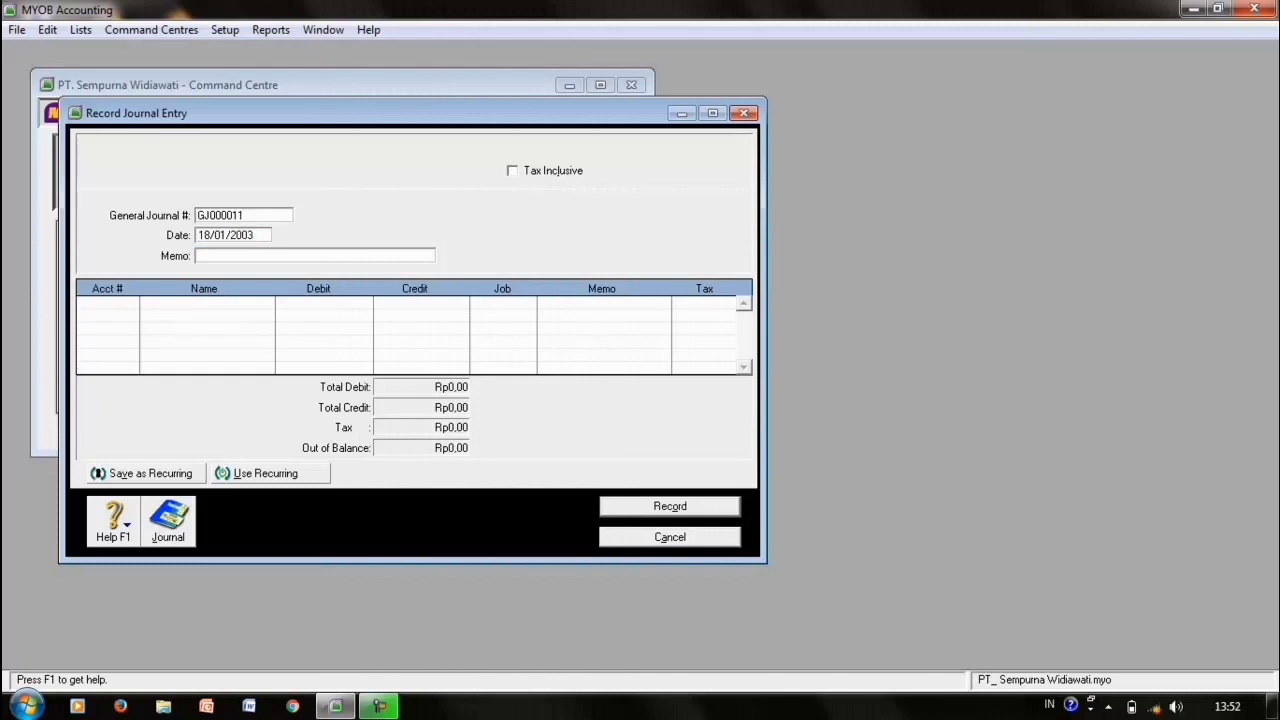
- Date the journal 20/01/2003 and debit 6-2200 B.Perlengkapan Bengkel Rp1.800.000,00
{"action": "key", "text": "Tab"}
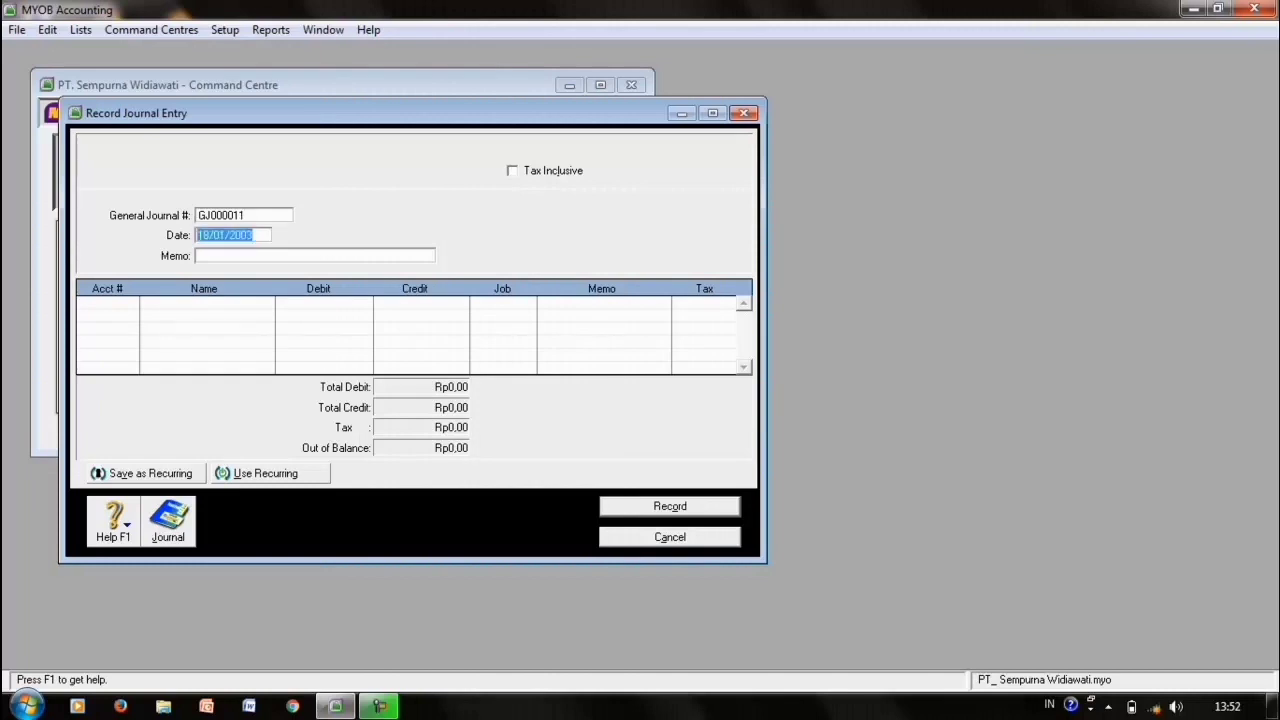
{"action": "key", "text": "space"}
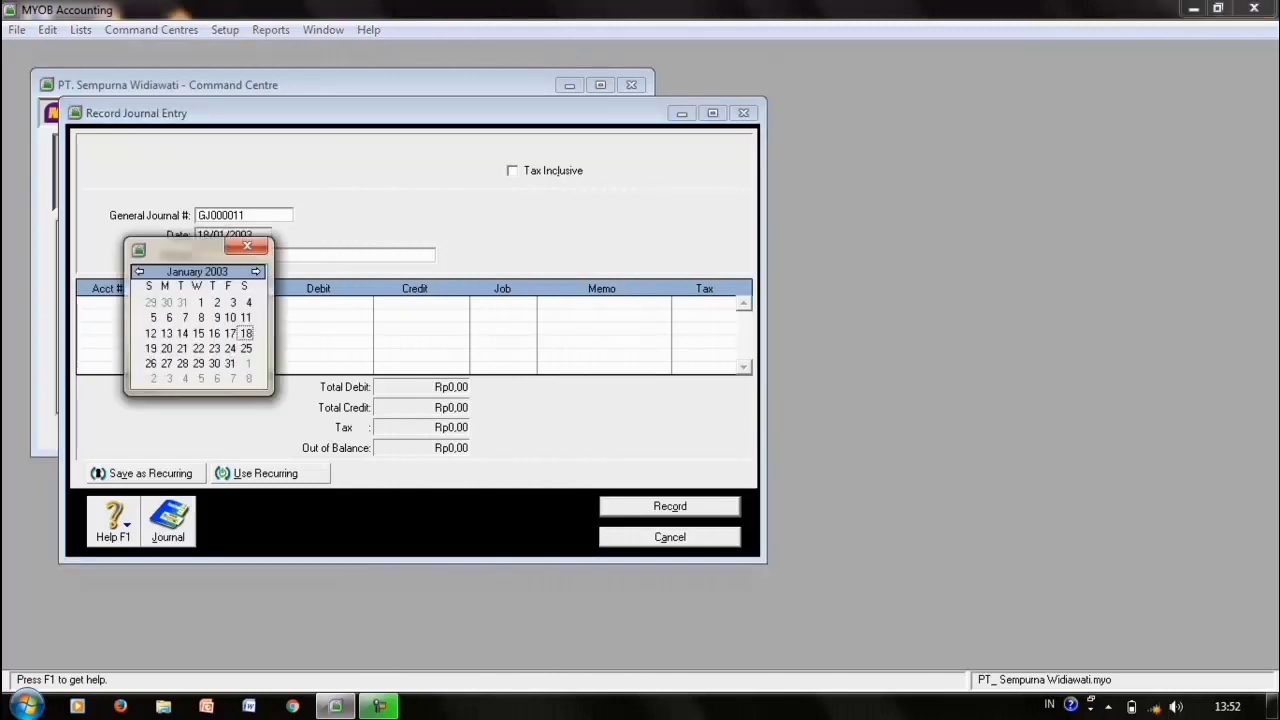
{"action": "left_click", "coordinate": [167, 349]}
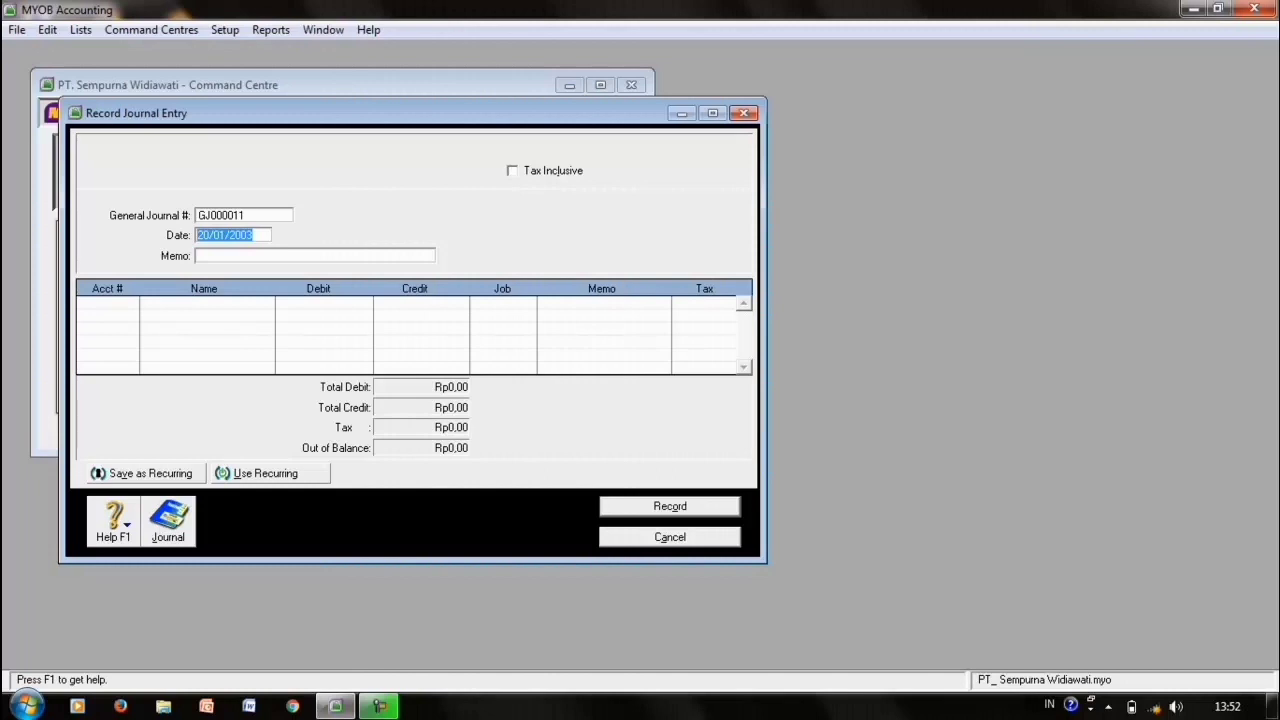
{"action": "left_click", "coordinate": [108, 303]}
{"action": "key", "text": "Return"}
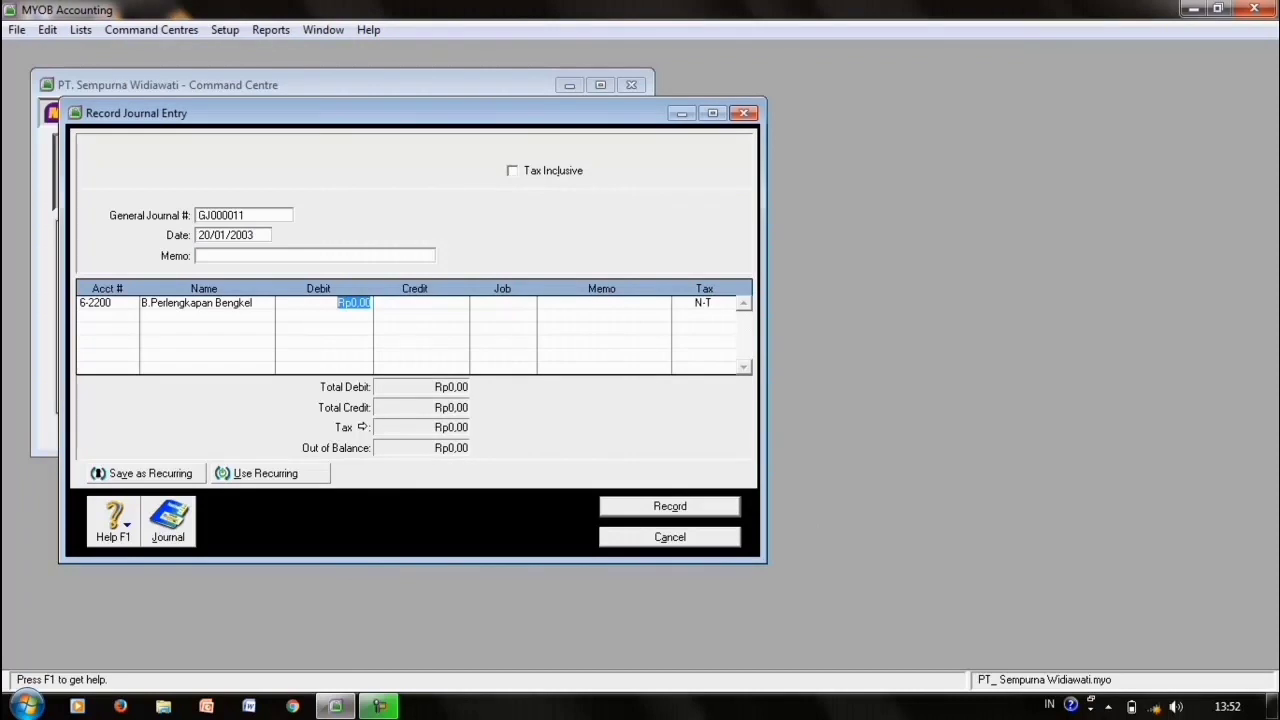
{"action": "type", "text": "1800000"}
{"action": "key", "text": "Return"}
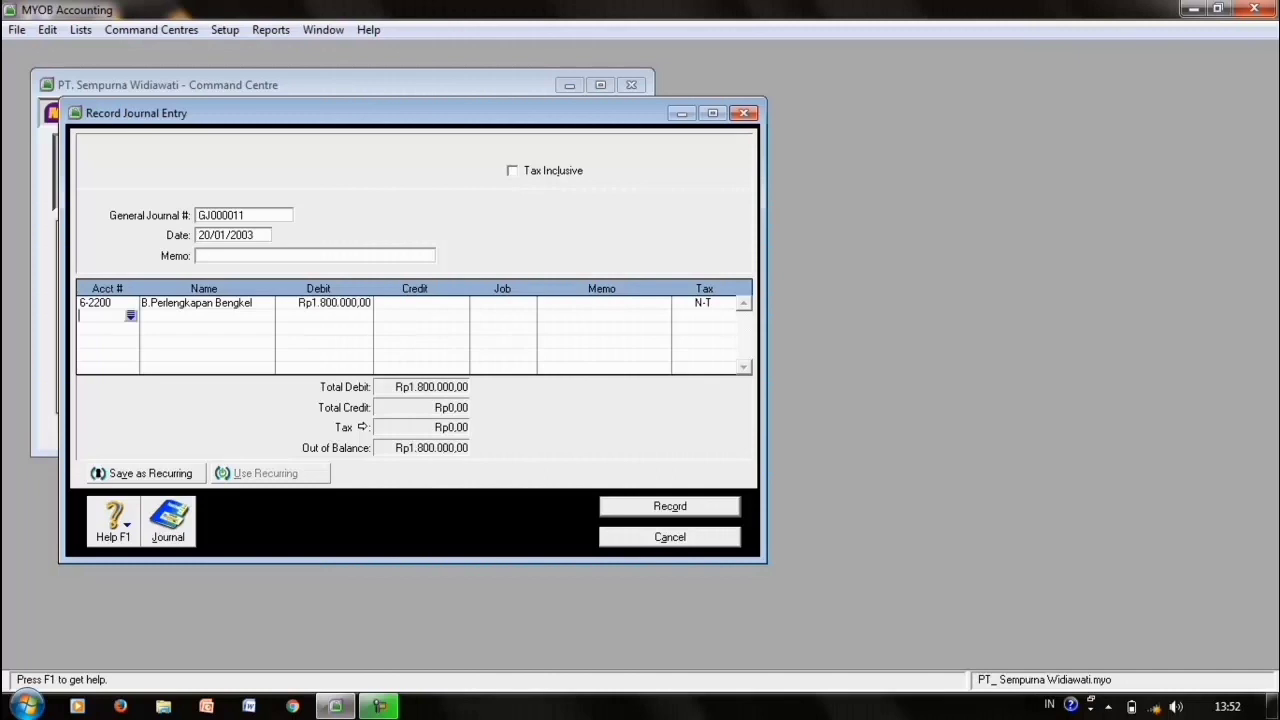
- Credit 1-1500 Perlengkapan Bengkel Rp1.800.000,00 and record the entry
{"action": "key", "text": "Return"}
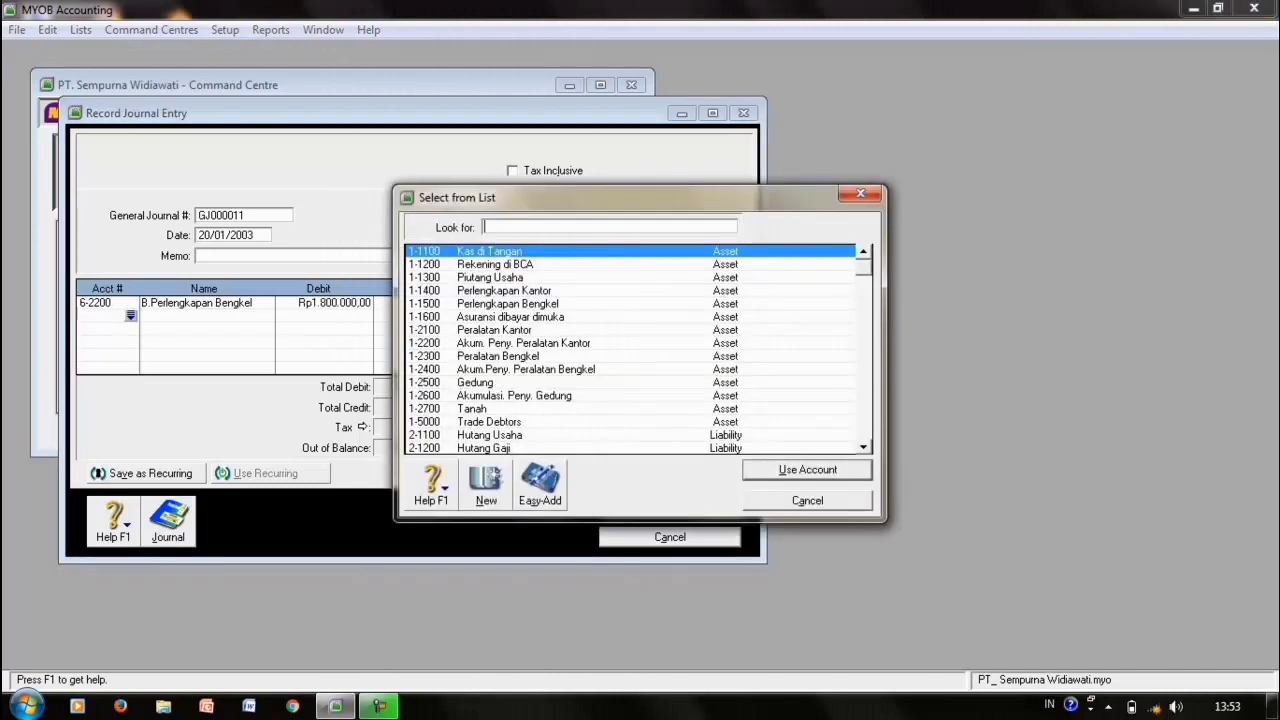
{"action": "type", "text": "1-1500"}
{"action": "key", "text": "Return"}
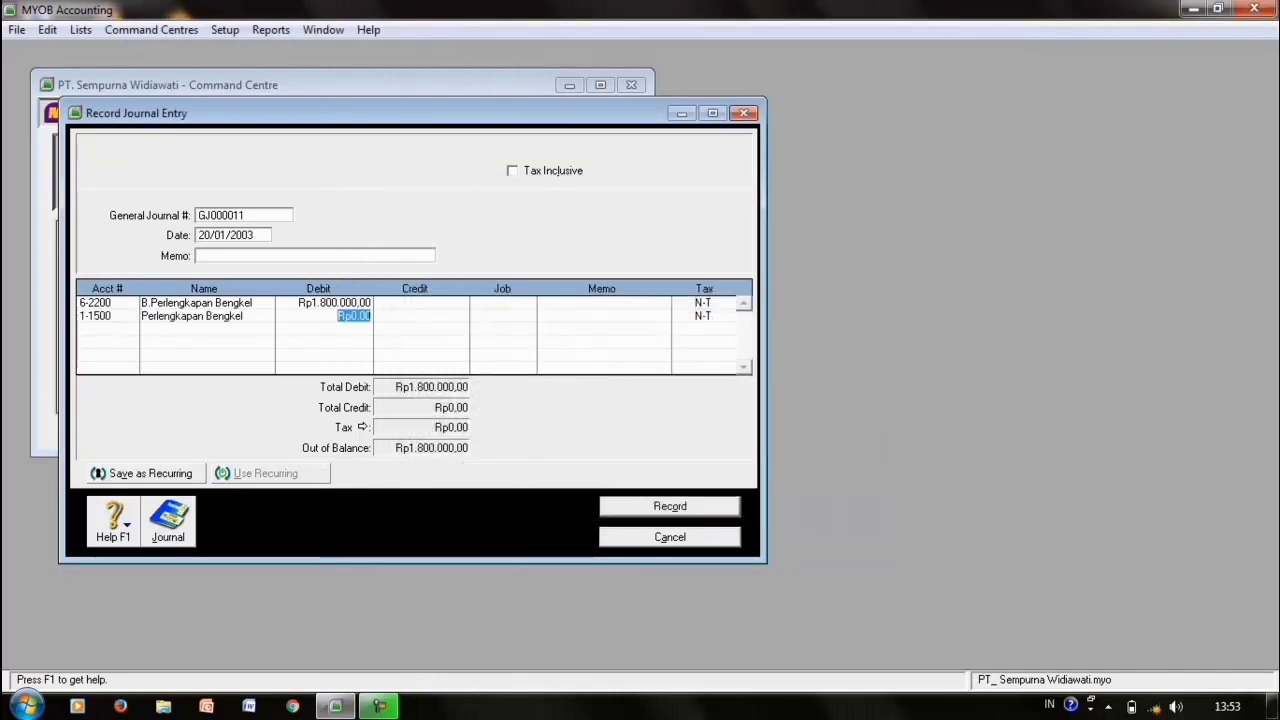
{"action": "key", "text": "Tab"}
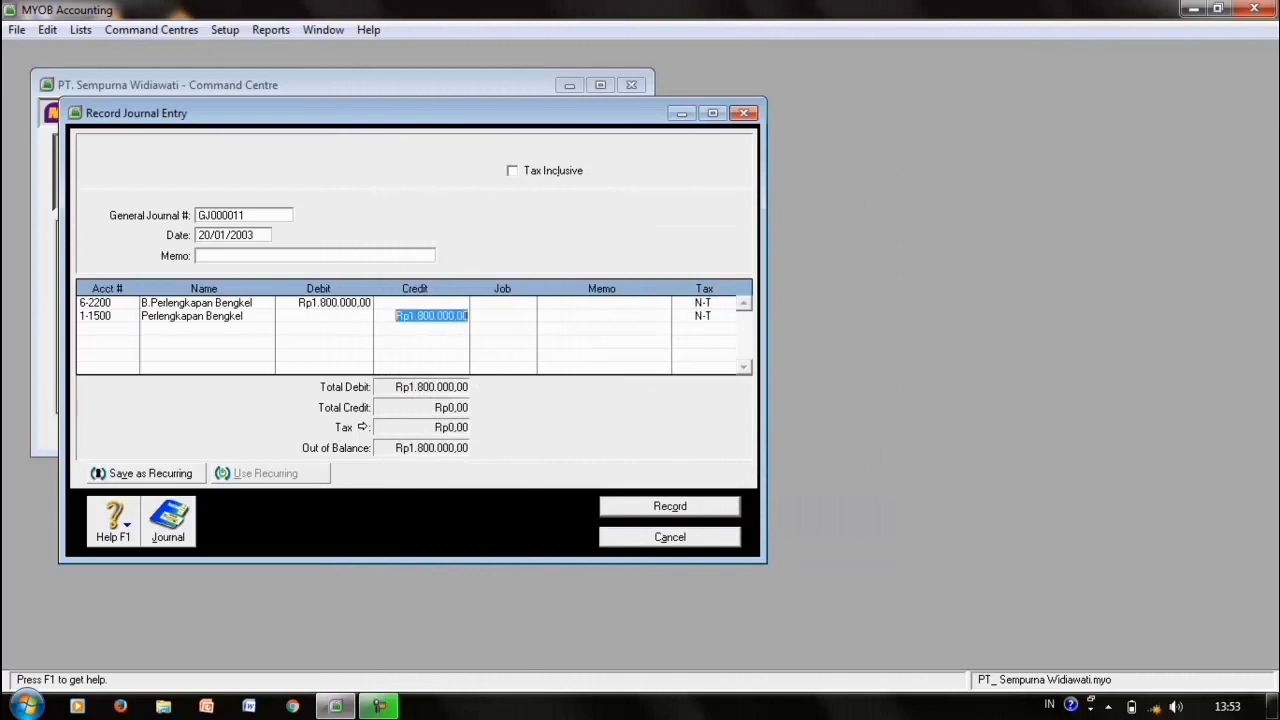
{"action": "key", "text": "Tab"}
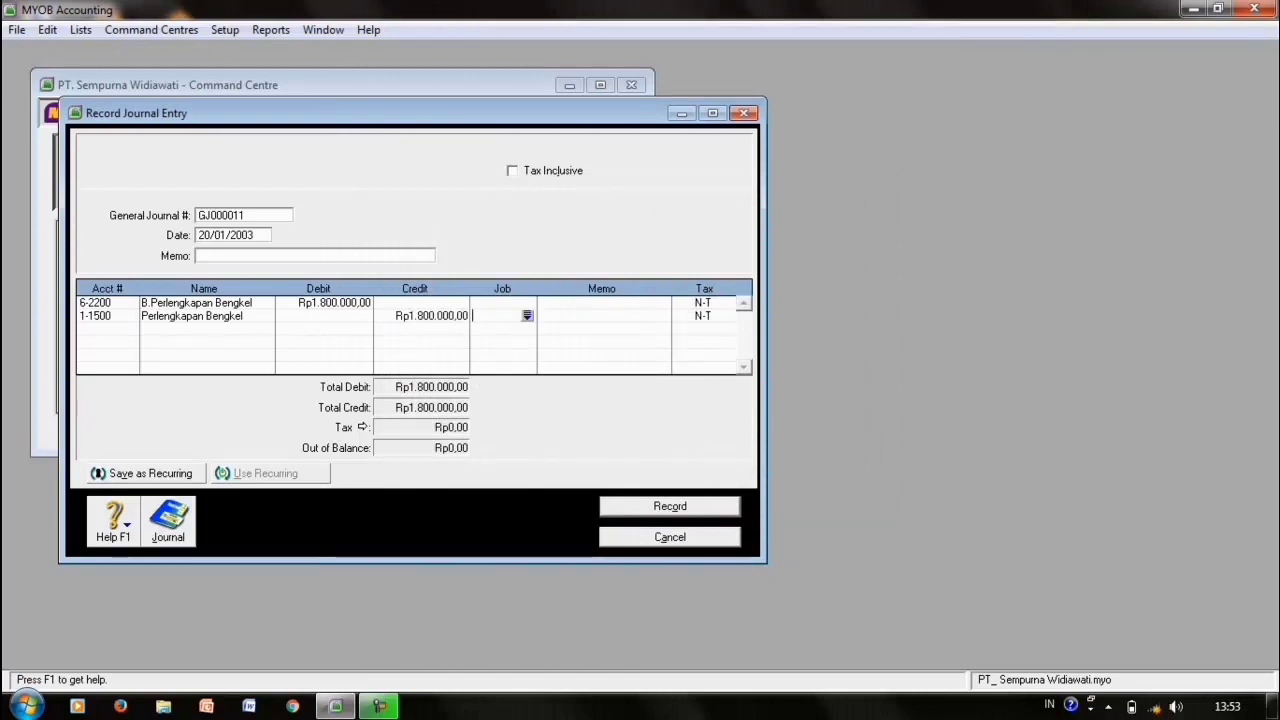
{"action": "key", "text": "Return"}
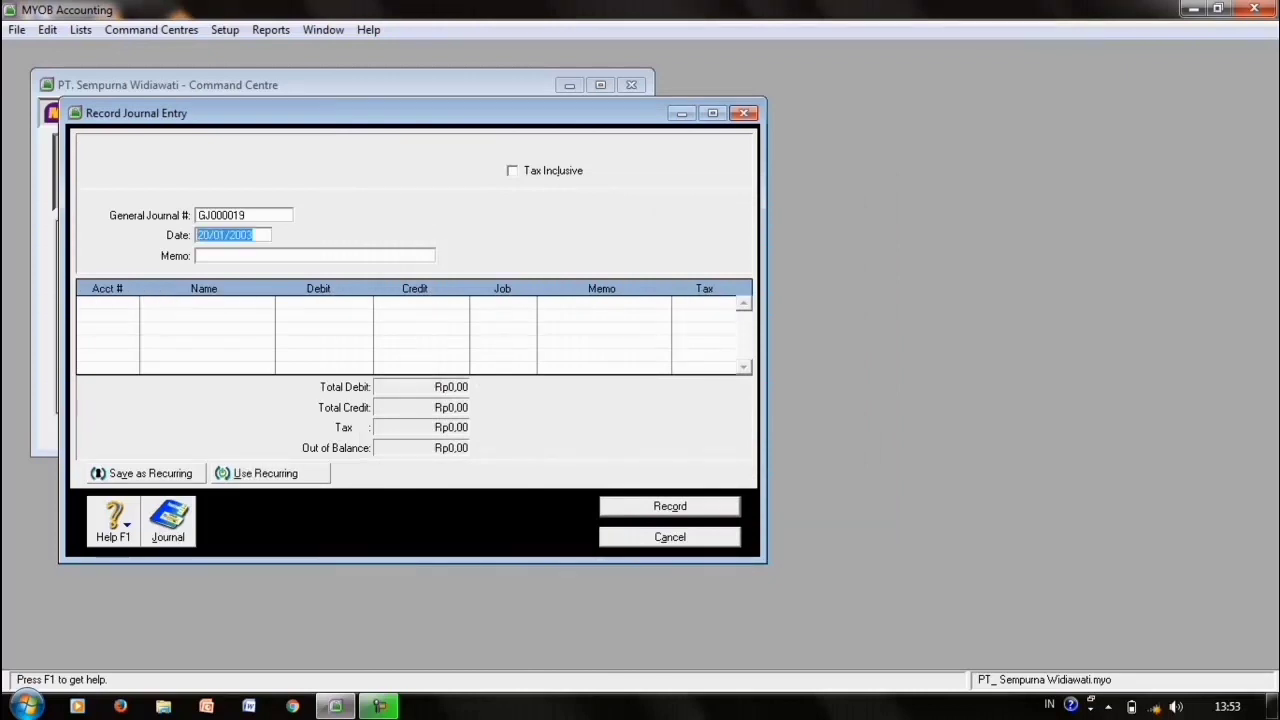
- Date the journal 22/01/2003 and debit 2-1100 Hutang Usaha Rp1.000.000,00, accepting the linked-account warning
{"action": "left_click", "coordinate": [209, 235]}
{"action": "key", "text": "space"}
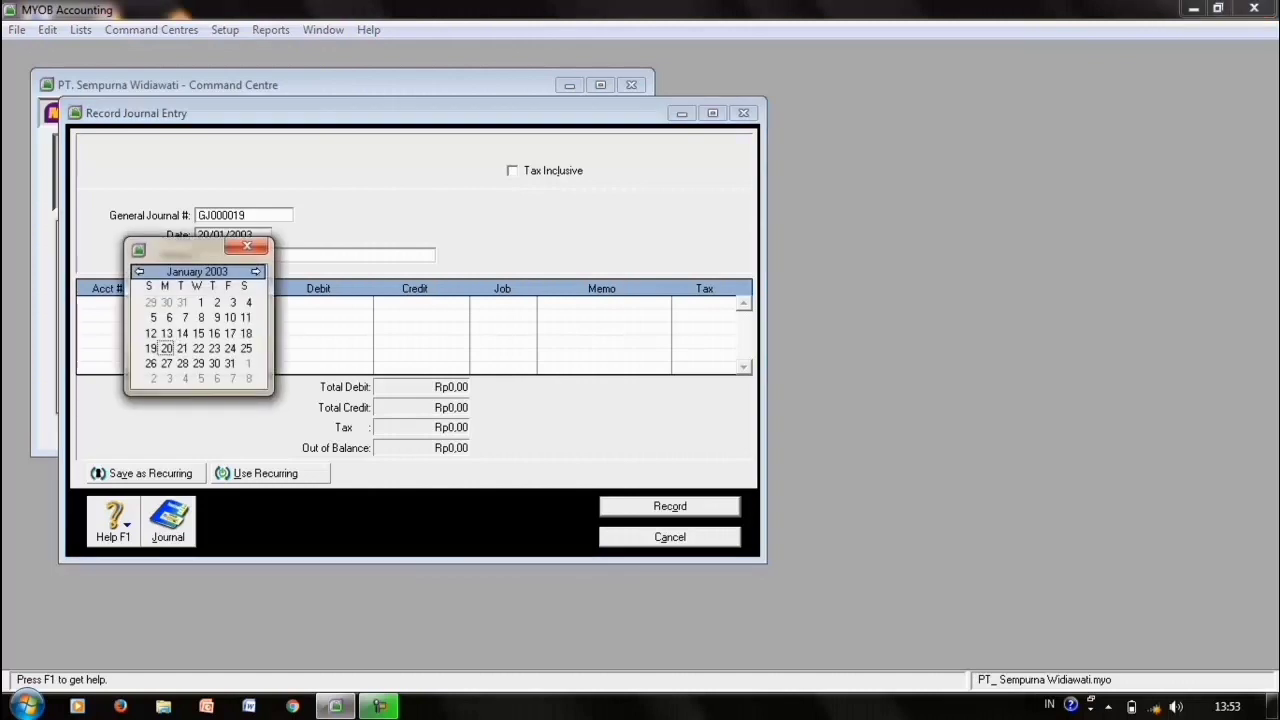
{"action": "left_click", "coordinate": [198, 348]}
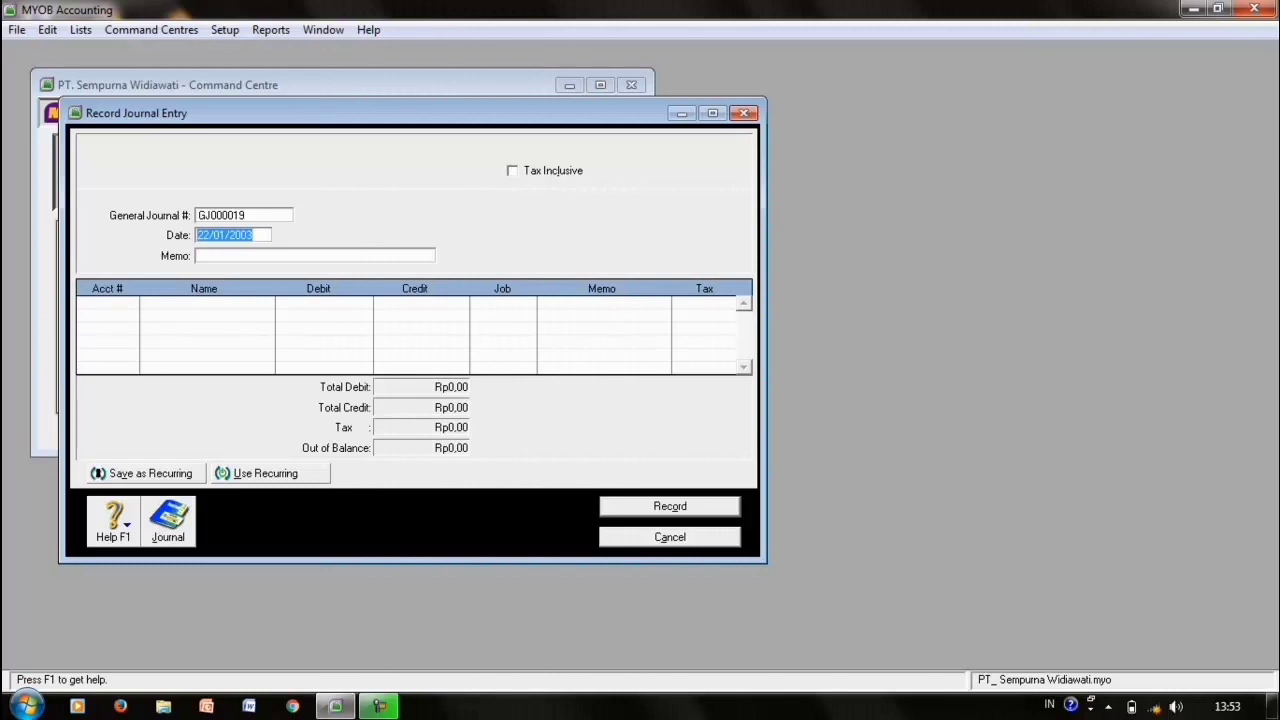
{"action": "left_click", "coordinate": [107, 303]}
{"action": "key", "text": "Return"}
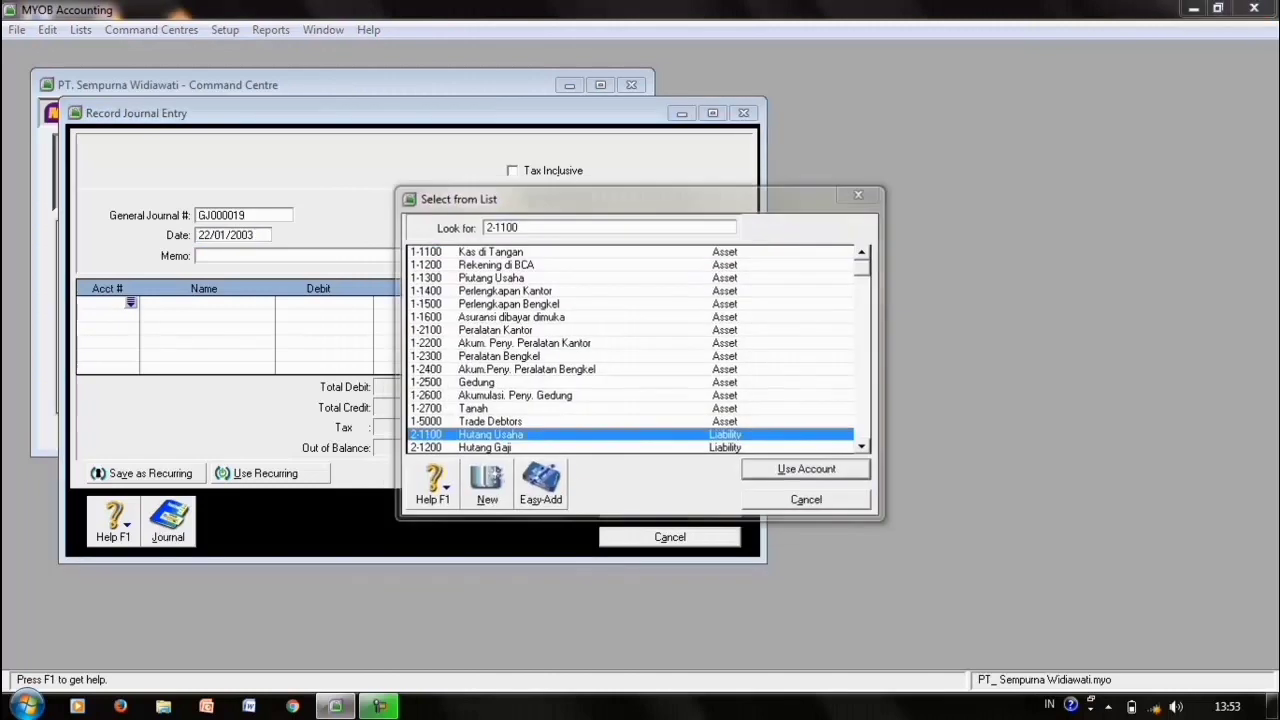
{"action": "key", "text": "Return"}
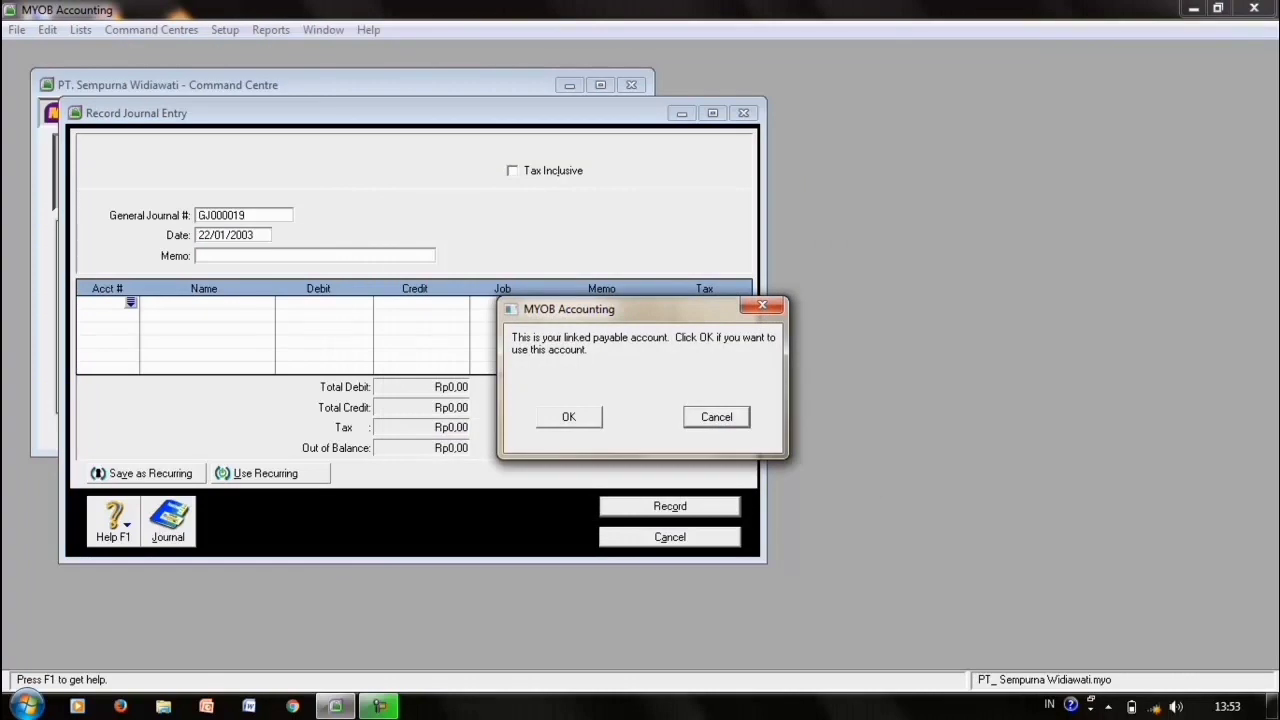
{"action": "key", "text": "Return"}
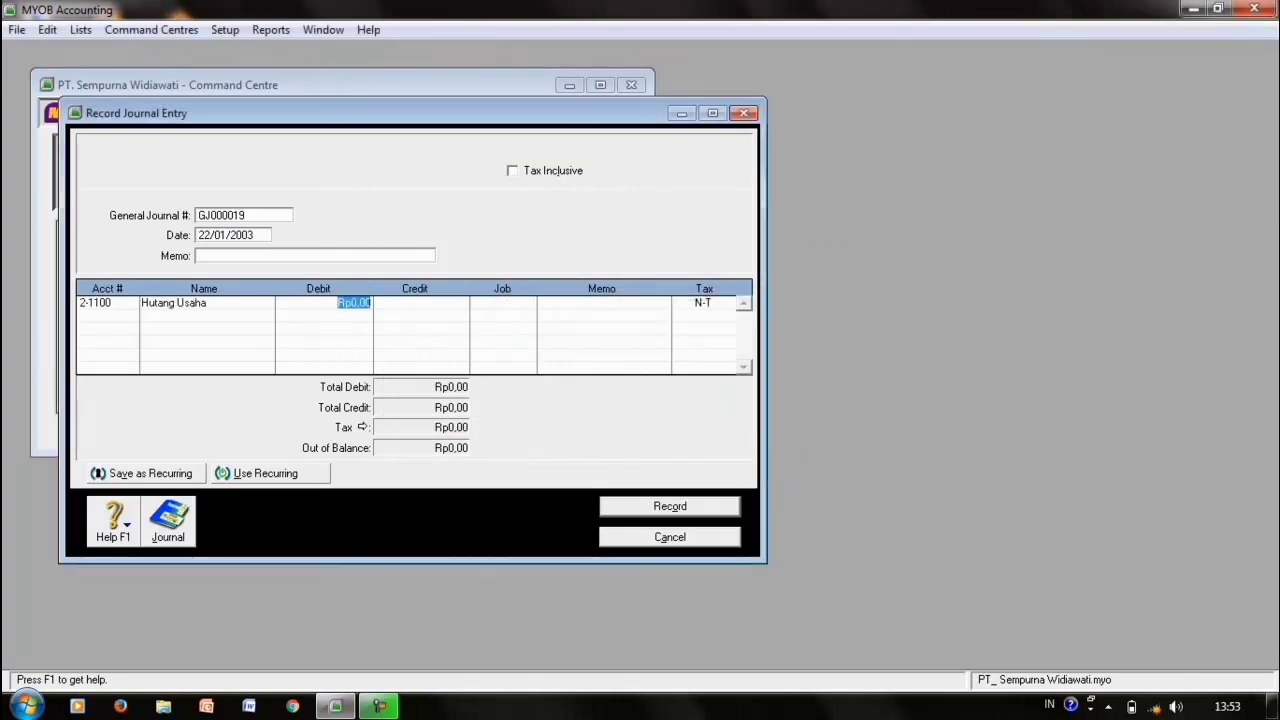
{"action": "type", "text": "1000000"}
{"action": "key", "text": "Return"}
- Credit 1-1100 Kas di Tangan for the balance and record the entry
{"action": "key", "text": "Return"}
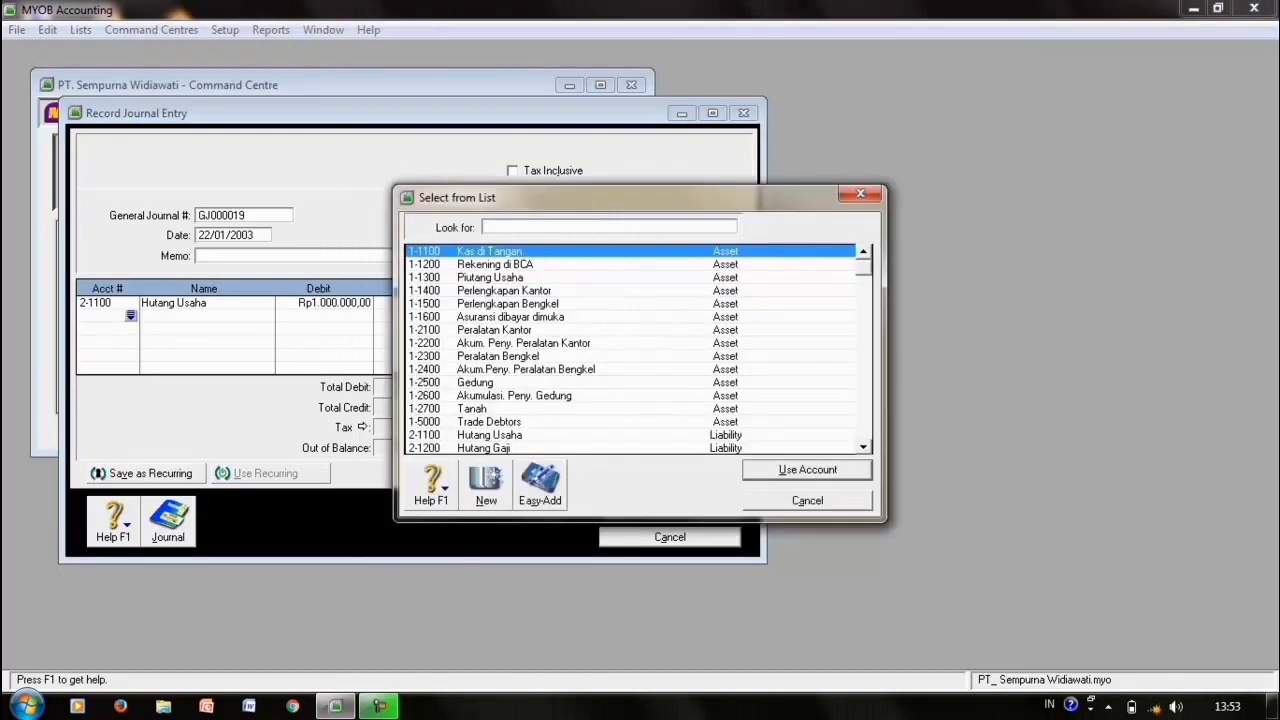
{"action": "type", "text": "1-1100"}
{"action": "key", "text": "Return"}
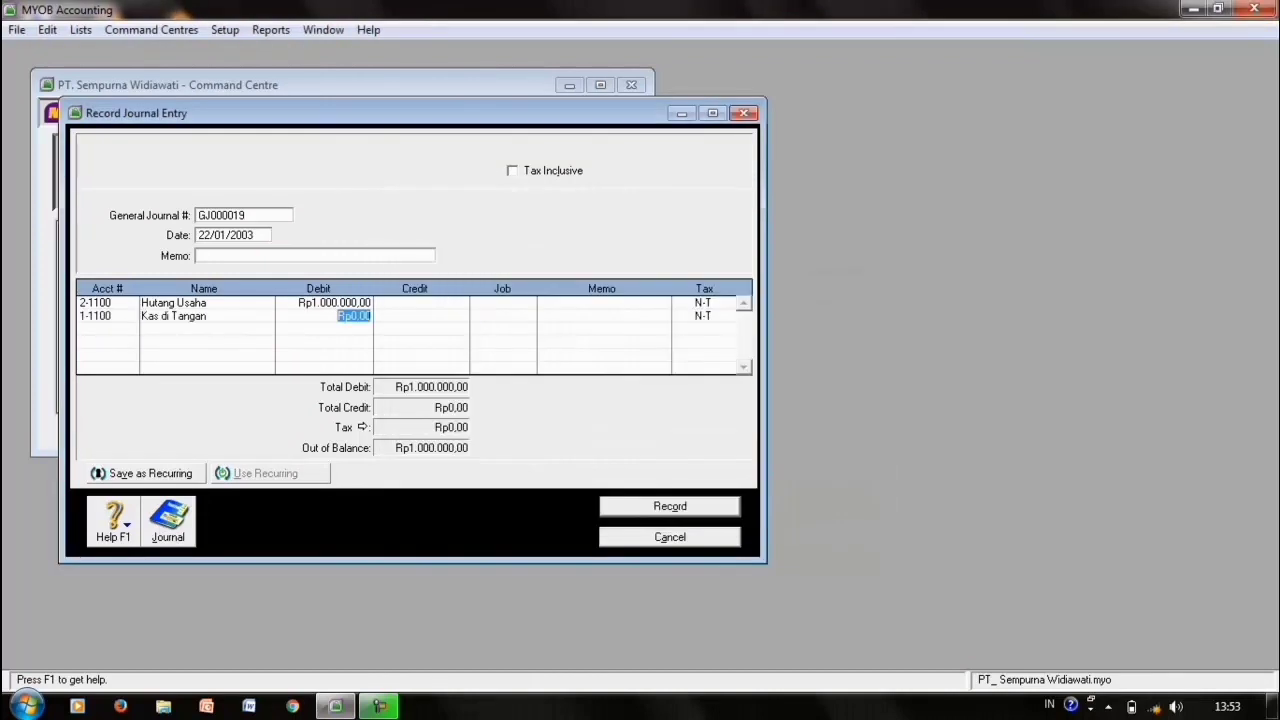
{"action": "key", "text": "Return"}
{"action": "key", "text": "Return"}
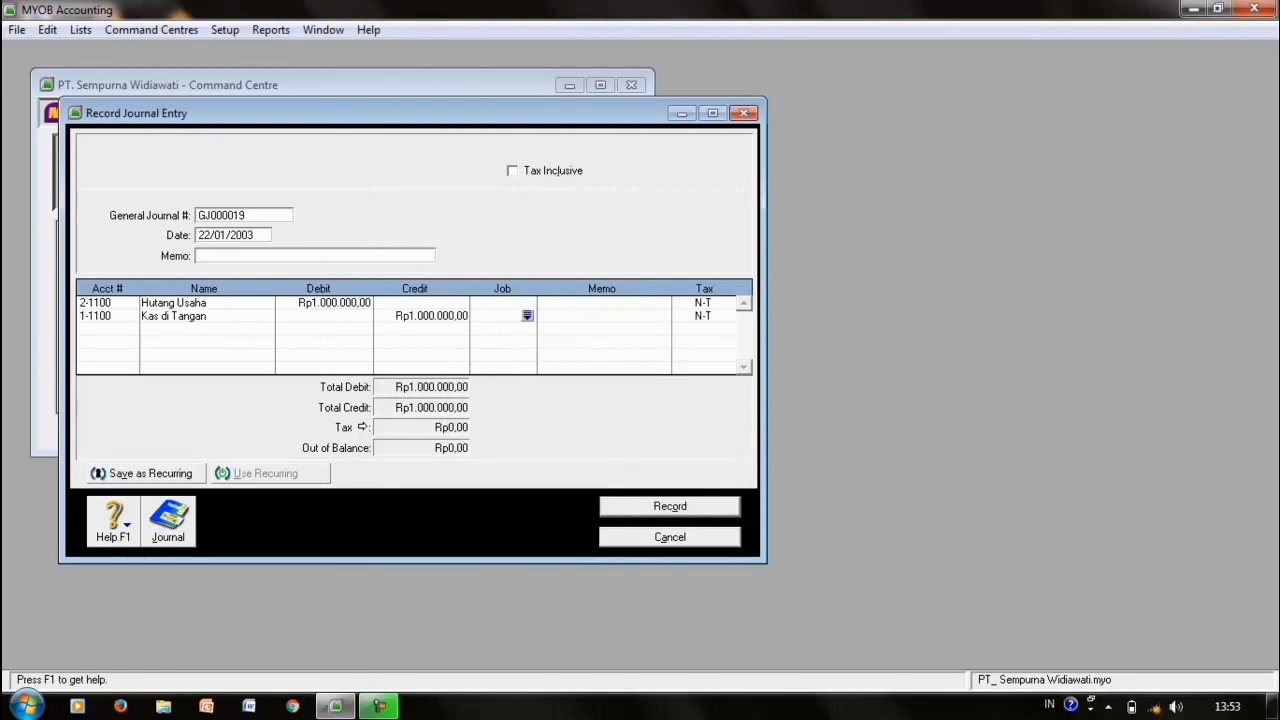
{"action": "key", "text": "ctrl+r"}
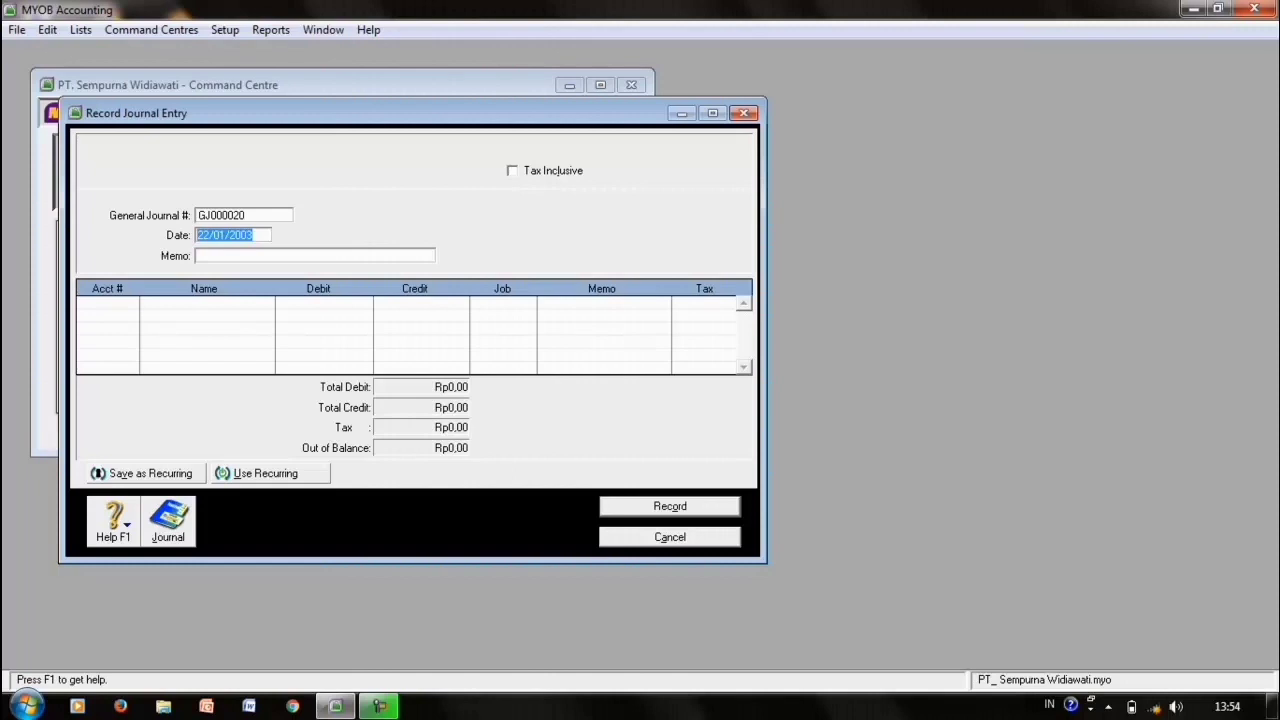
- Date the journal 24/01/2003 and debit 1-1100 Kas di Tangan Rp4.000.000,00
{"action": "left_click", "coordinate": [209, 235]}
{"action": "key", "text": "BackSpace"}
{"action": "type", "text": "4"}
{"action": "left_click", "coordinate": [100, 303]}
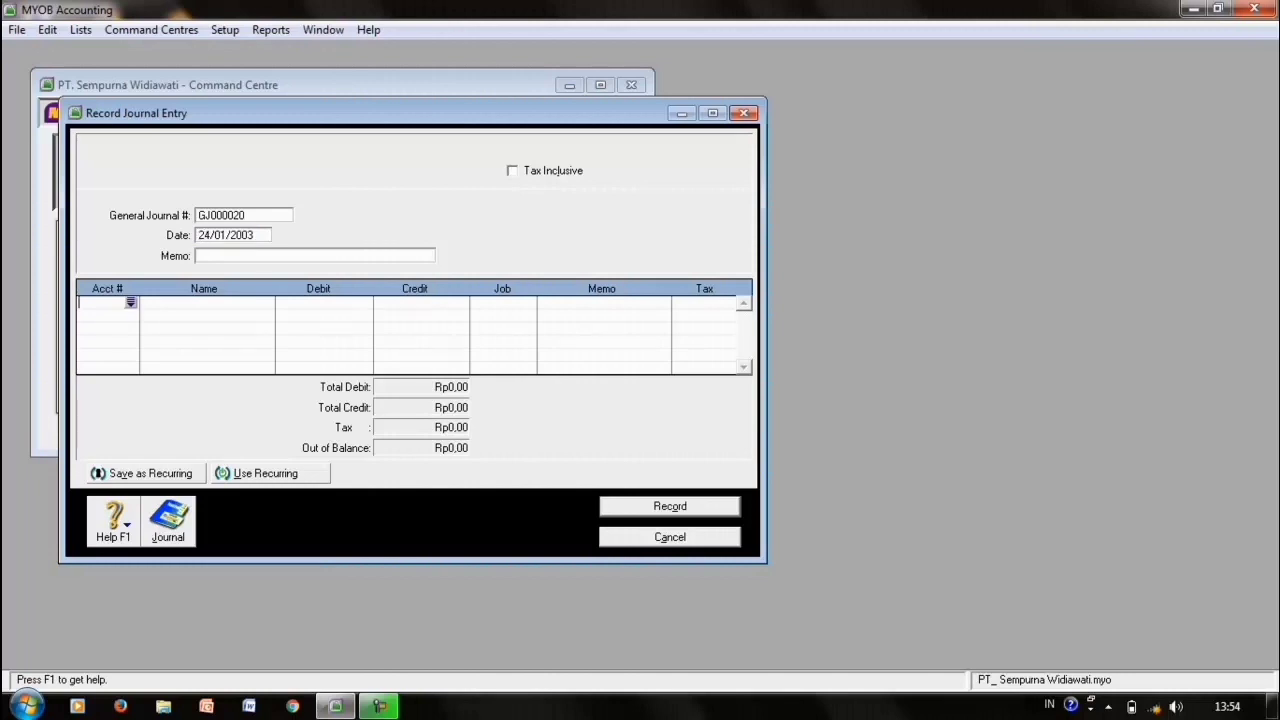
{"action": "key", "text": "Return"}
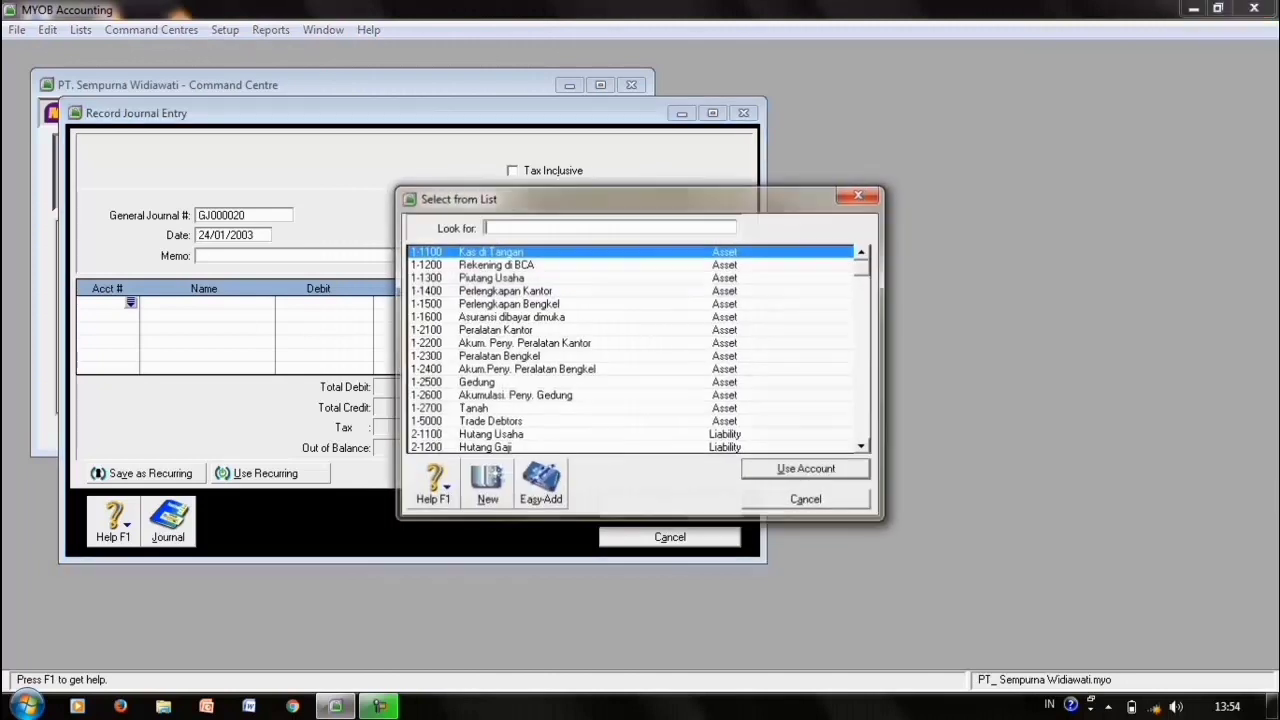
{"action": "type", "text": "1-1100"}
{"action": "key", "text": "Return"}
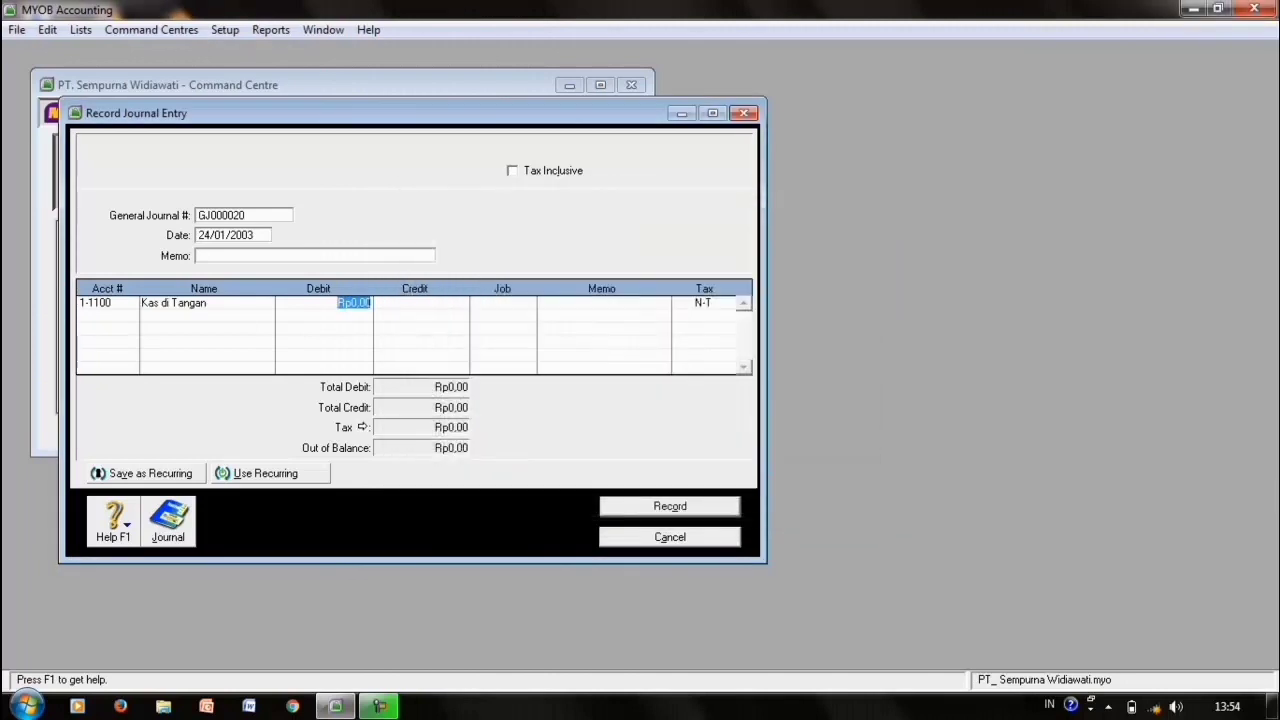
{"action": "type", "text": "000000"}
{"action": "key", "text": "Tab"}
{"action": "key", "text": "Tab"}
{"action": "key", "text": "Tab"}
{"action": "key", "text": "Tab"}
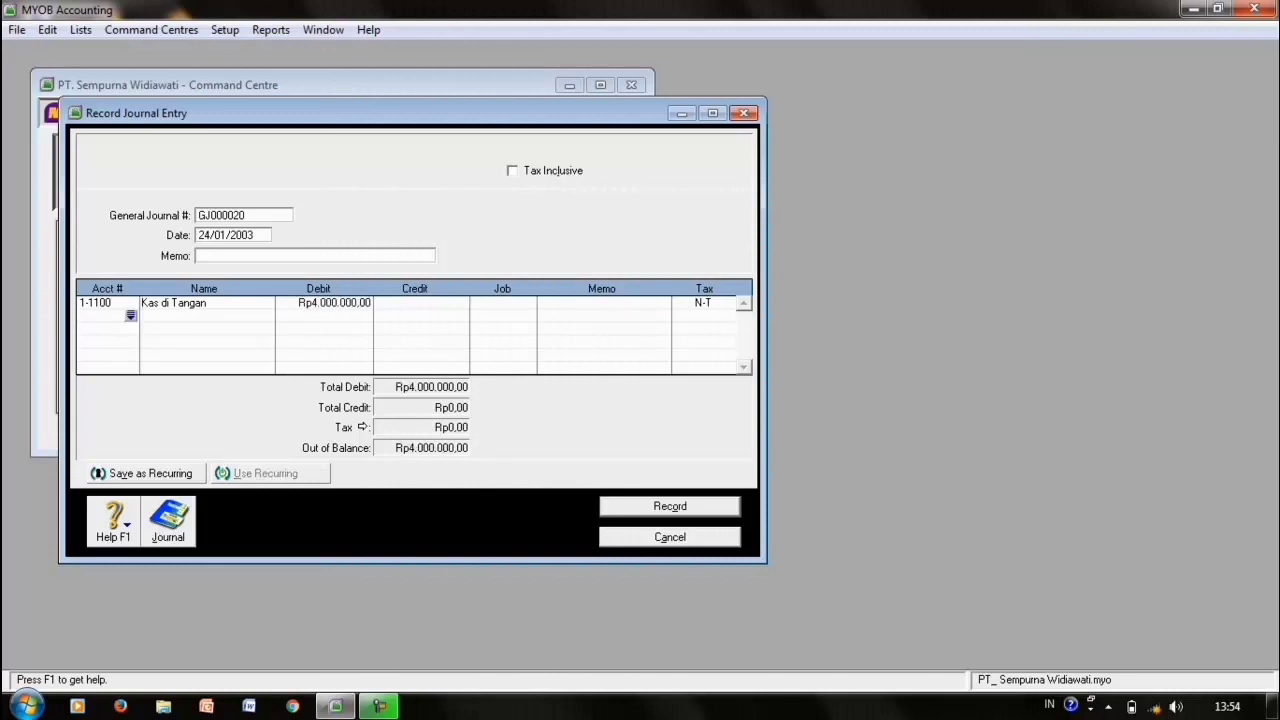
- Credit 4-1000 Pendapatan Jasa for the balancing Rp4.000.000,00 and record the entry
{"action": "key", "text": "Tab"}
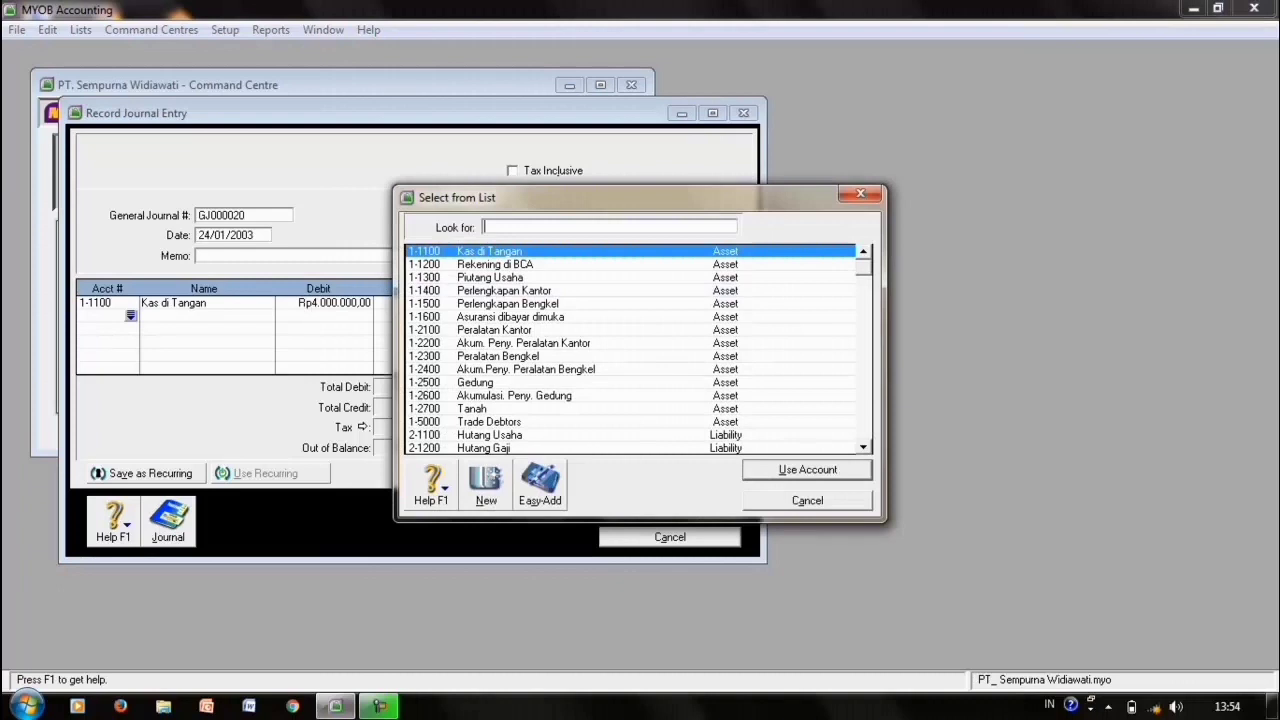
{"action": "type", "text": "4-1000"}
{"action": "key", "text": "Return"}
{"action": "key", "text": "Tab"}
{"action": "key", "text": "Tab"}
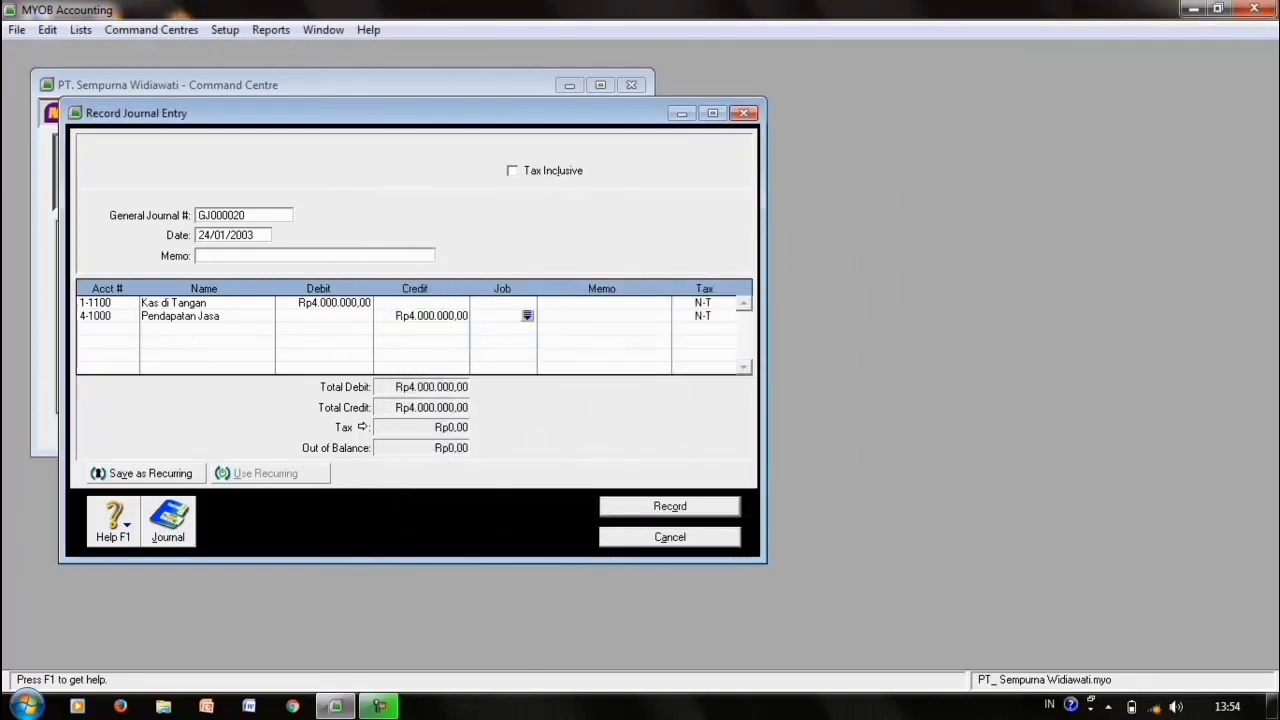
{"action": "key", "text": "Return"}
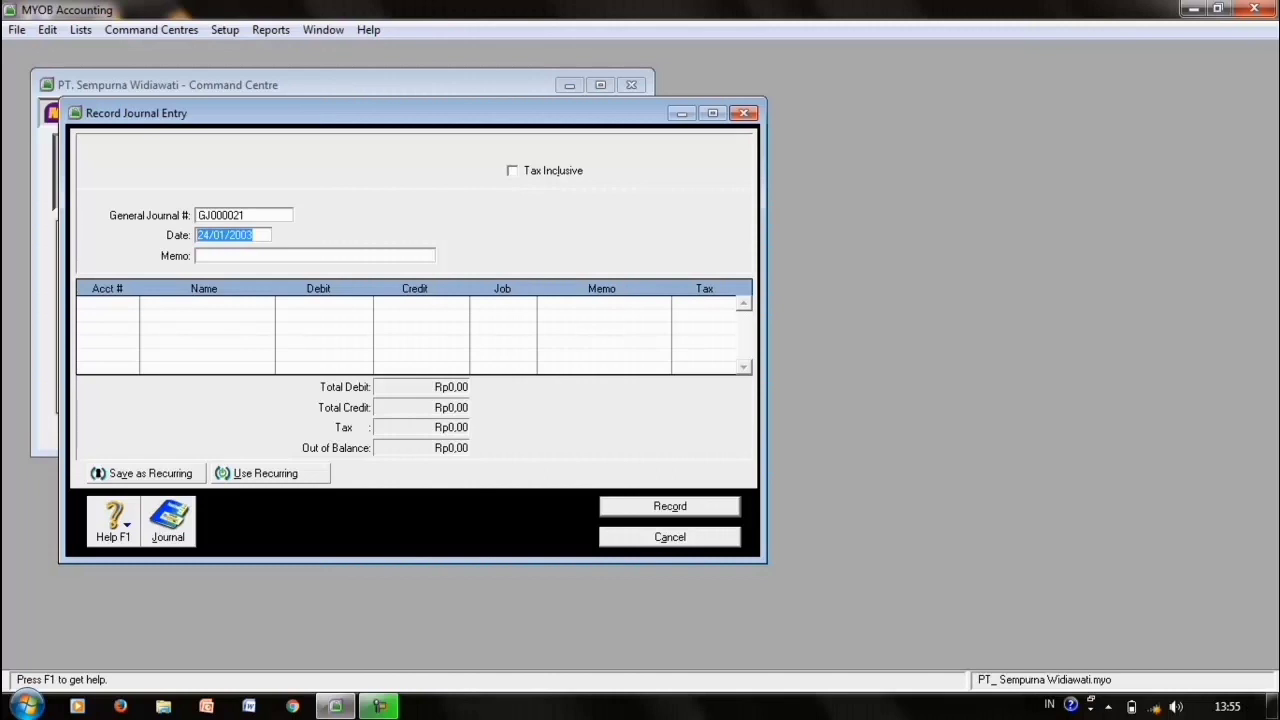
- Record GJ000021 dated 26/01/2003: debit 6-2200, credit 1-1500, Rp800.000
{"action": "type", "text": "26/01/2003"}
{"action": "key", "text": "Tab"}
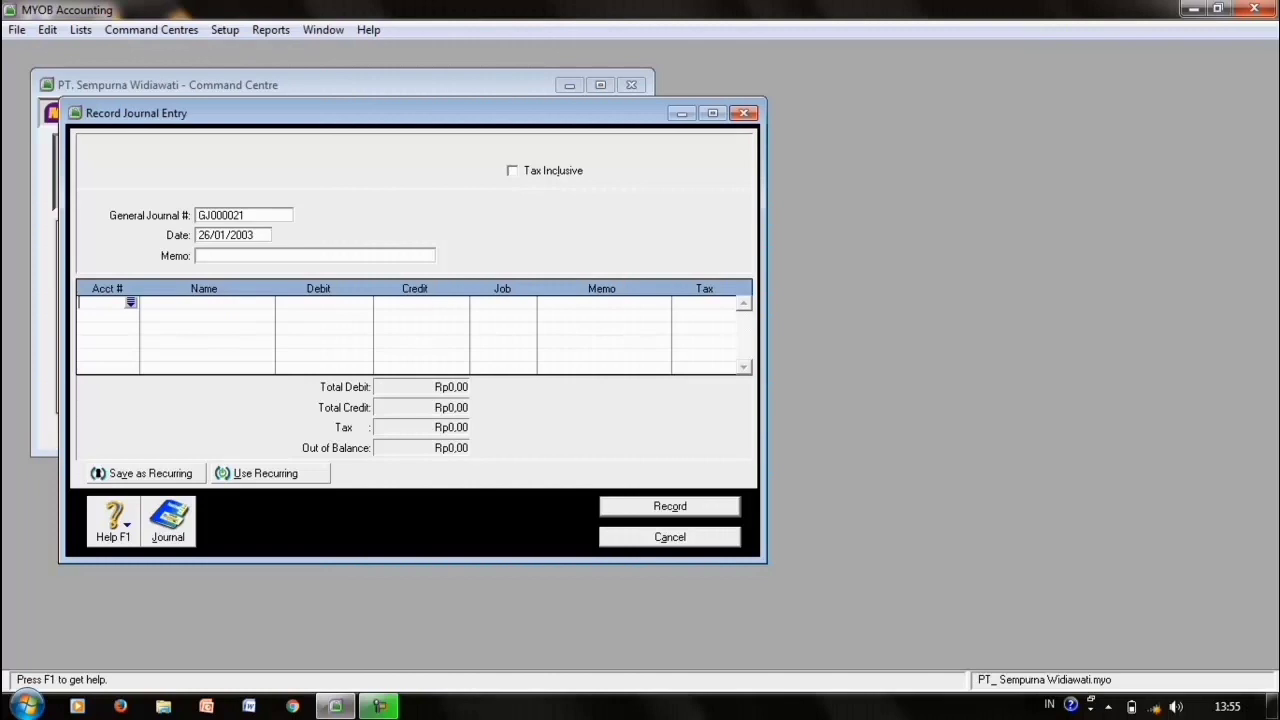
{"action": "key", "text": "Tab"}
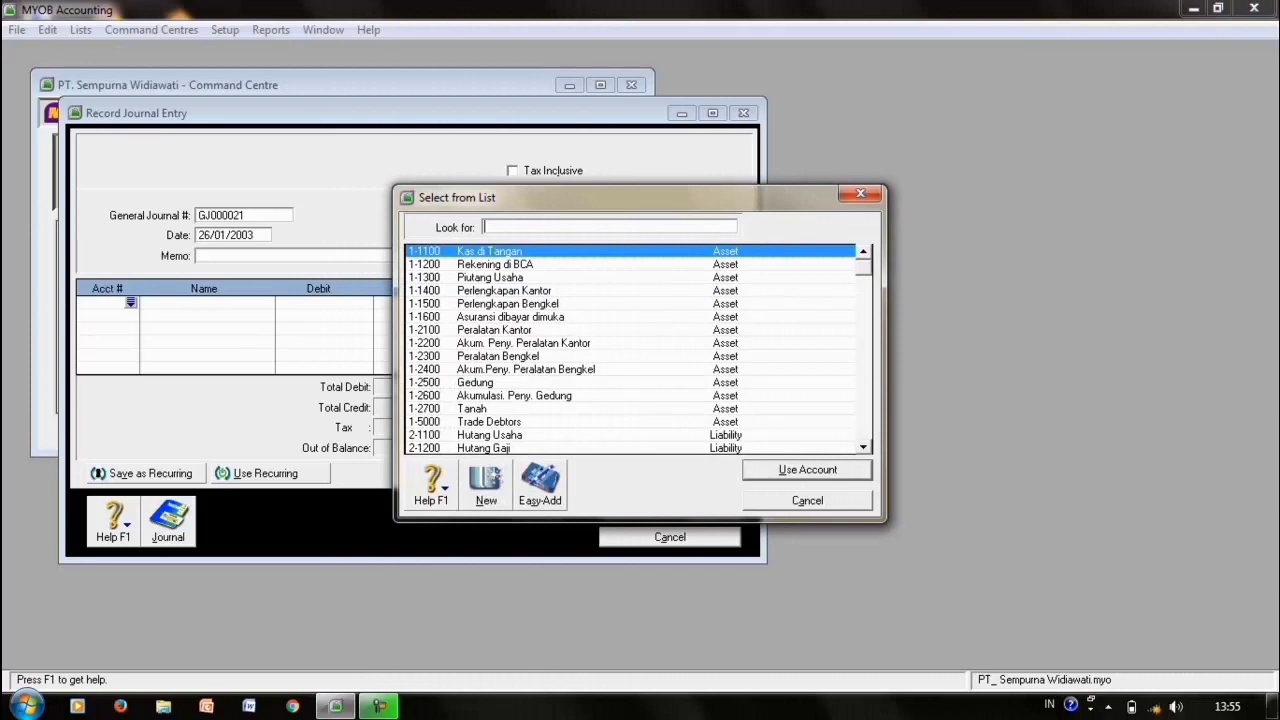
{"action": "type", "text": "6-2200"}
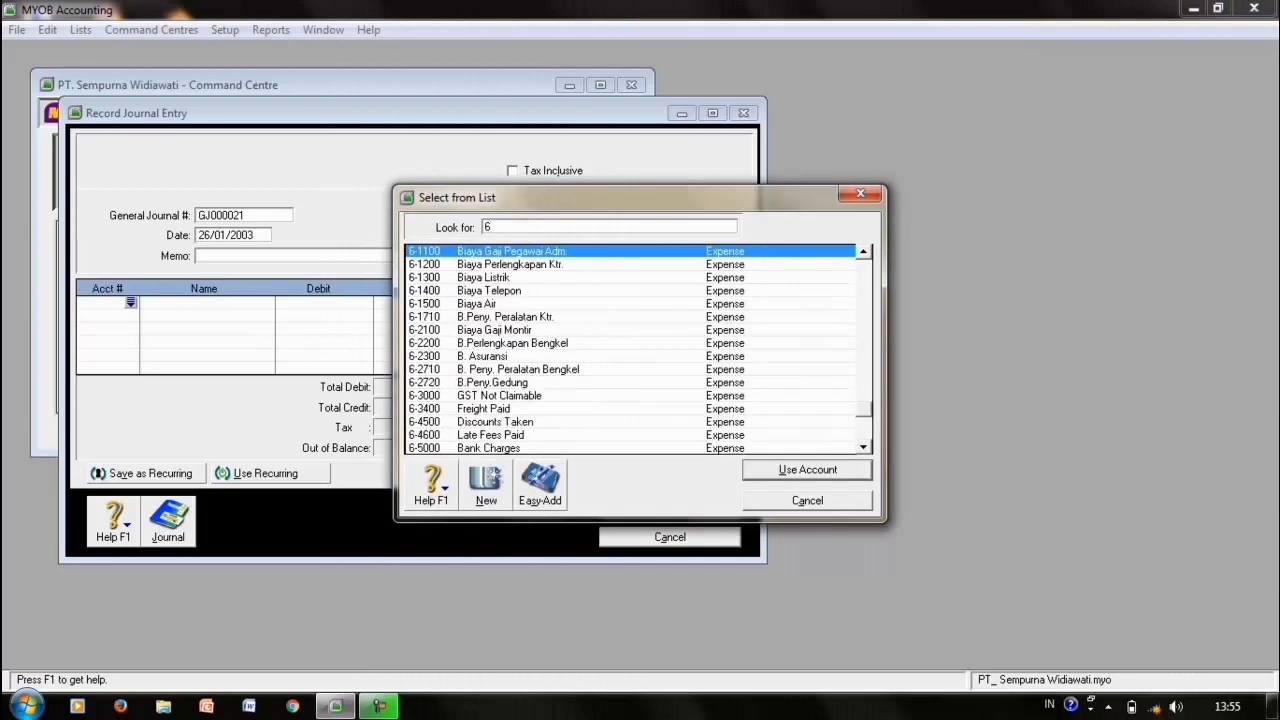
{"action": "key", "text": "Return"}
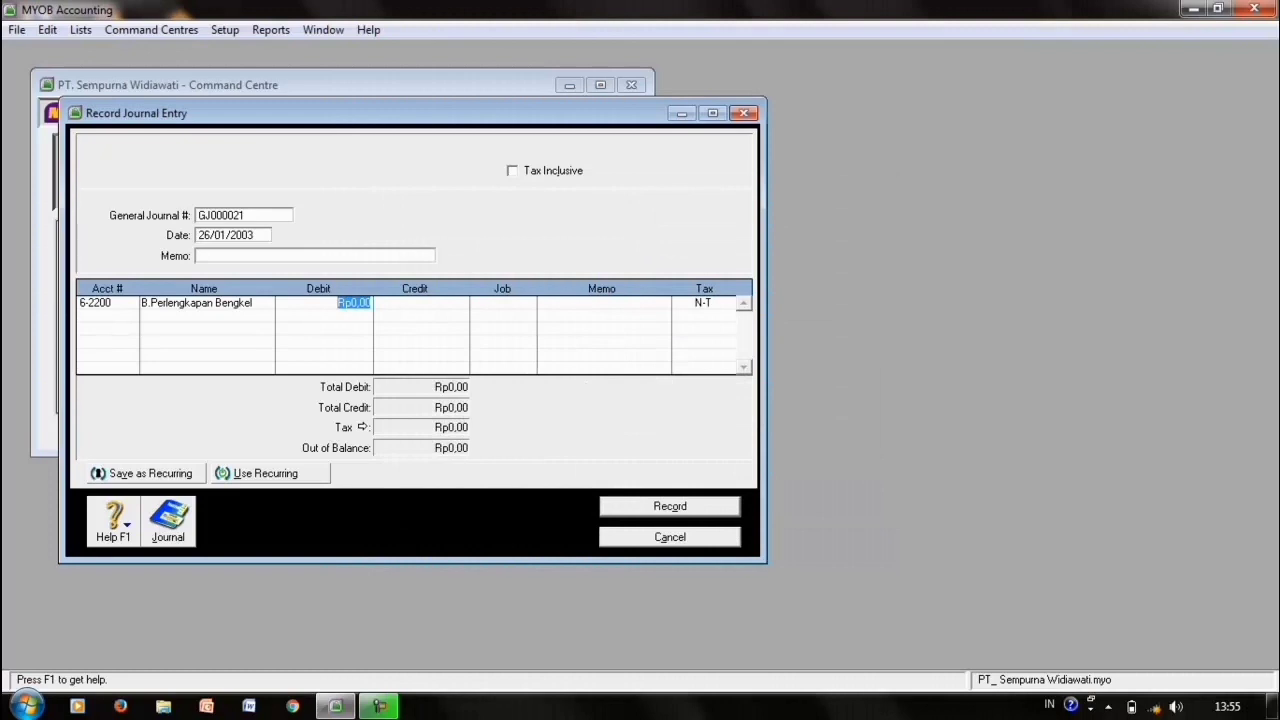
{"action": "type", "text": "800.000"}
{"action": "key", "text": "Return"}
{"action": "key", "text": "Return"}
{"action": "key", "text": "Return"}
{"action": "key", "text": "Return"}
{"action": "key", "text": "Return"}
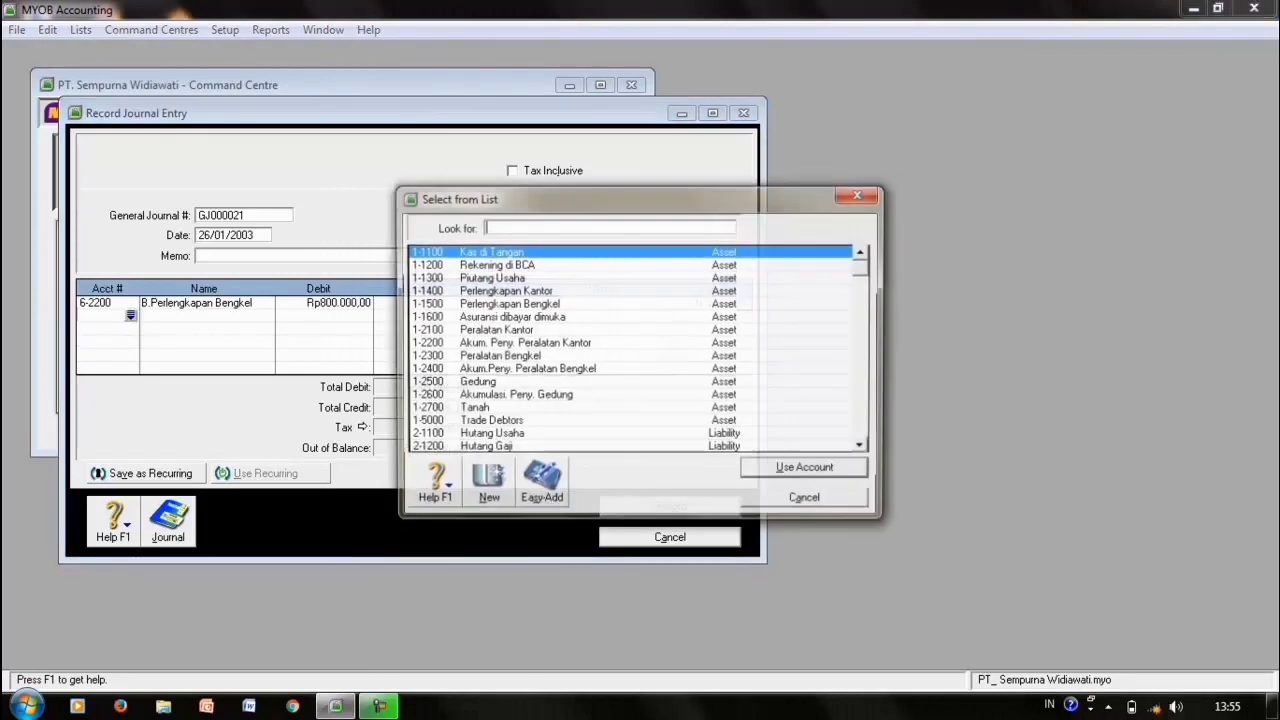
{"action": "type", "text": "1-1500"}
{"action": "key", "text": "Return"}
{"action": "key", "text": "Return"}
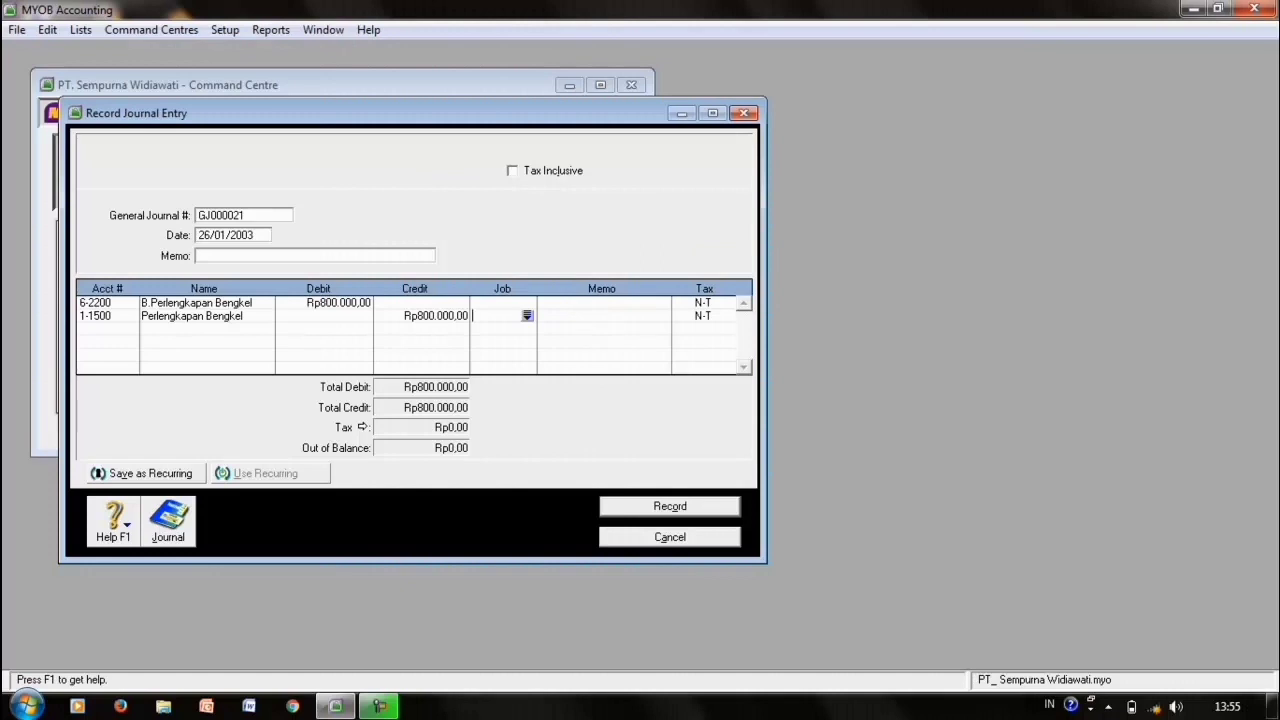
{"action": "key", "text": "ctrl+r"}
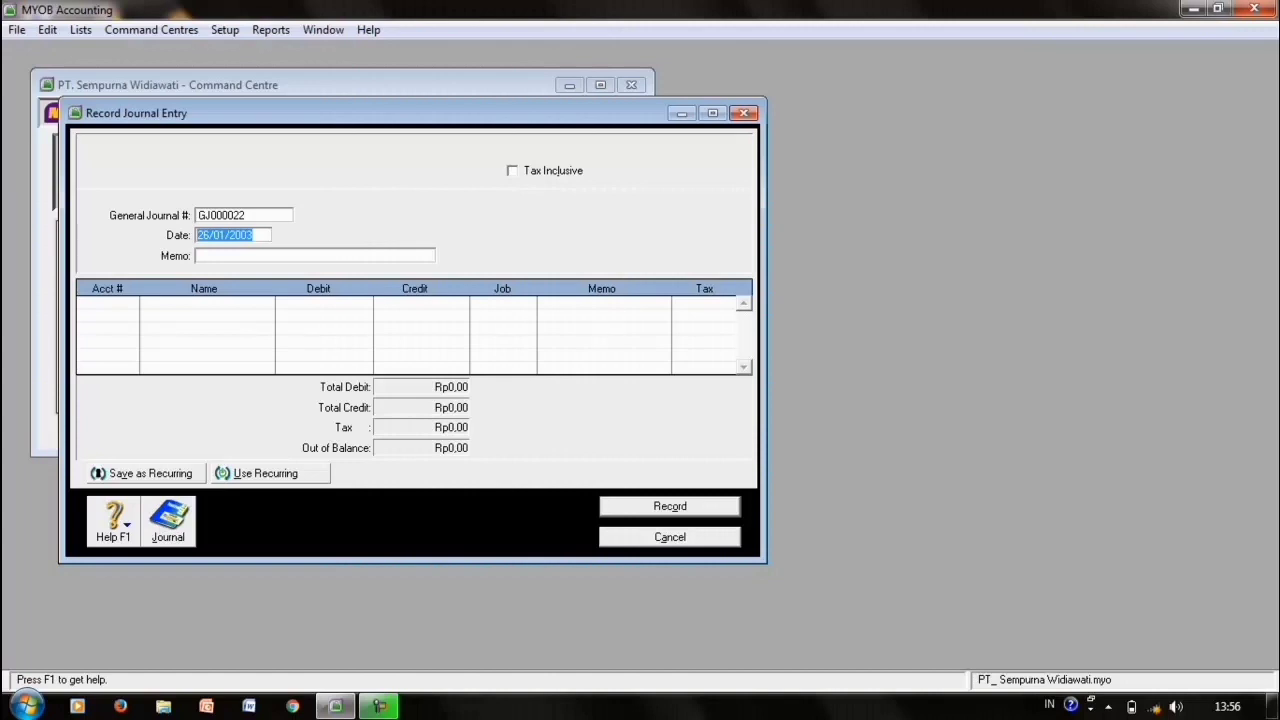
- Set the date to 31/01/2003 and debit 6-1100 Biaya Gaji Pegawai Adm. Rp1.500.000
{"action": "left_click", "coordinate": [210, 235]}
{"action": "key", "text": "BackSpace"}
{"action": "key", "text": "BackSpace"}
{"action": "type", "text": "31"}
{"action": "left_click", "coordinate": [104, 303]}
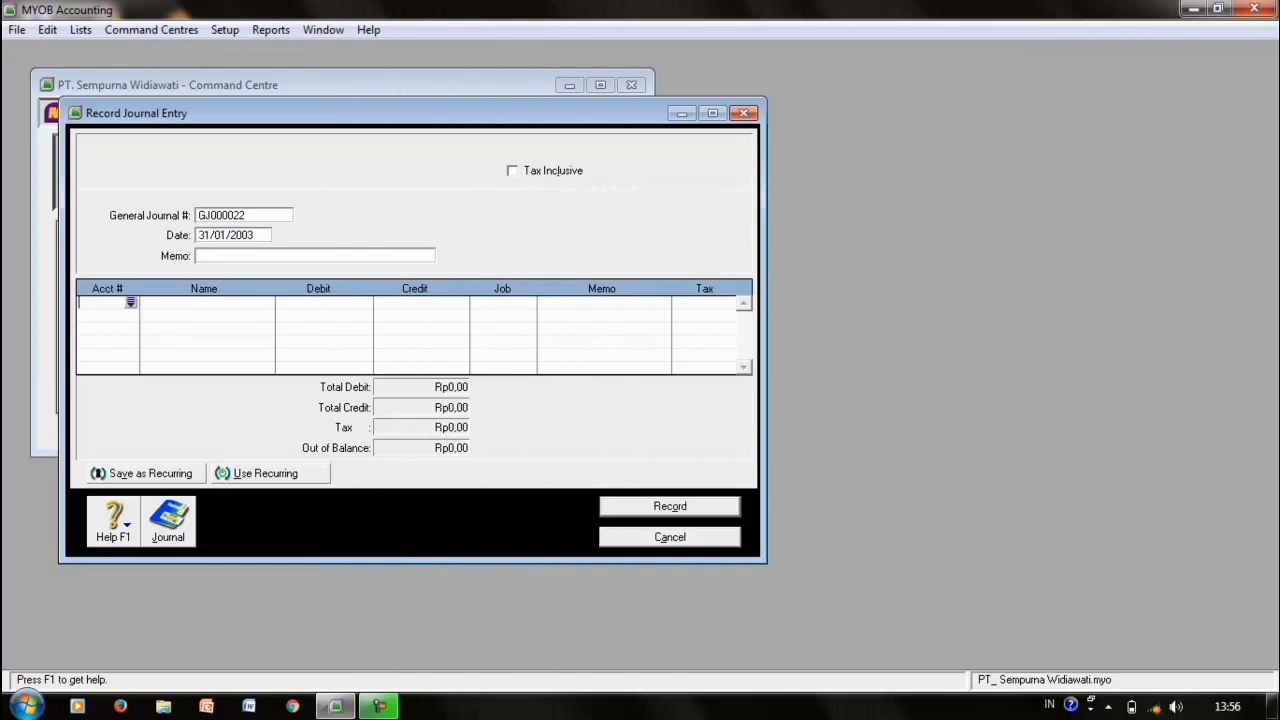
{"action": "left_click", "coordinate": [131, 303]}
{"action": "type", "text": "6"}
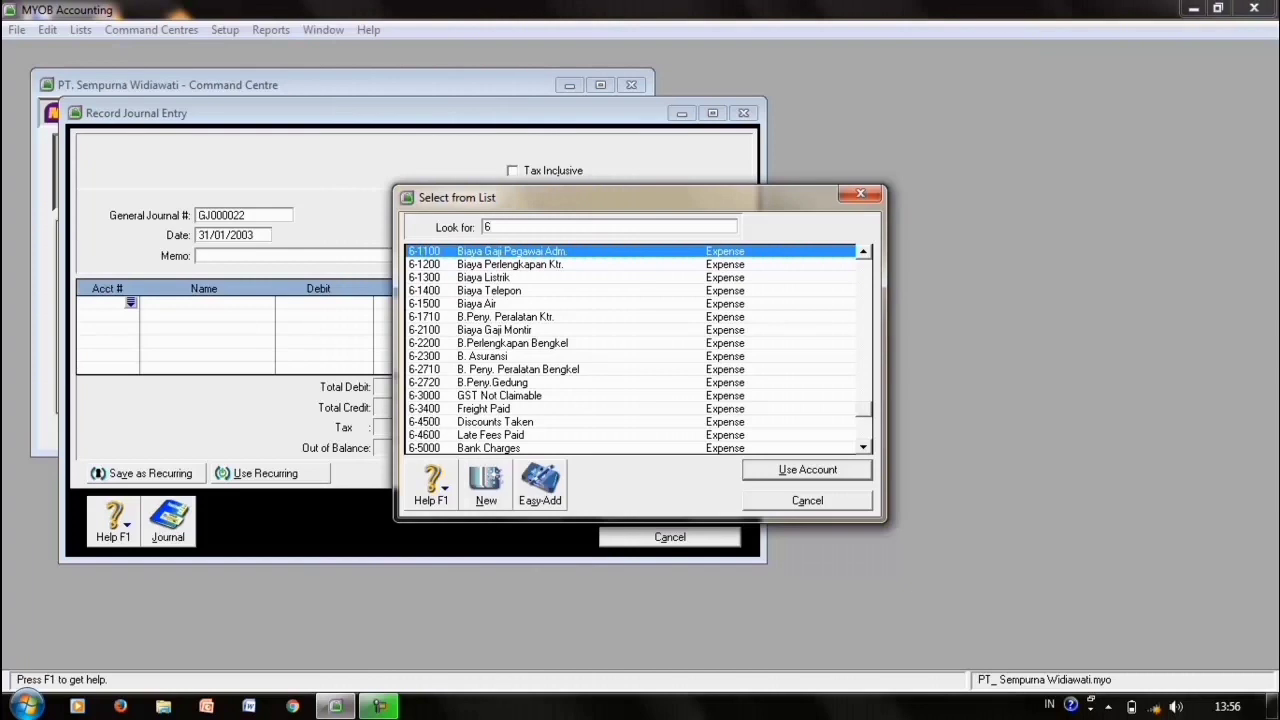
{"action": "key", "text": "Return"}
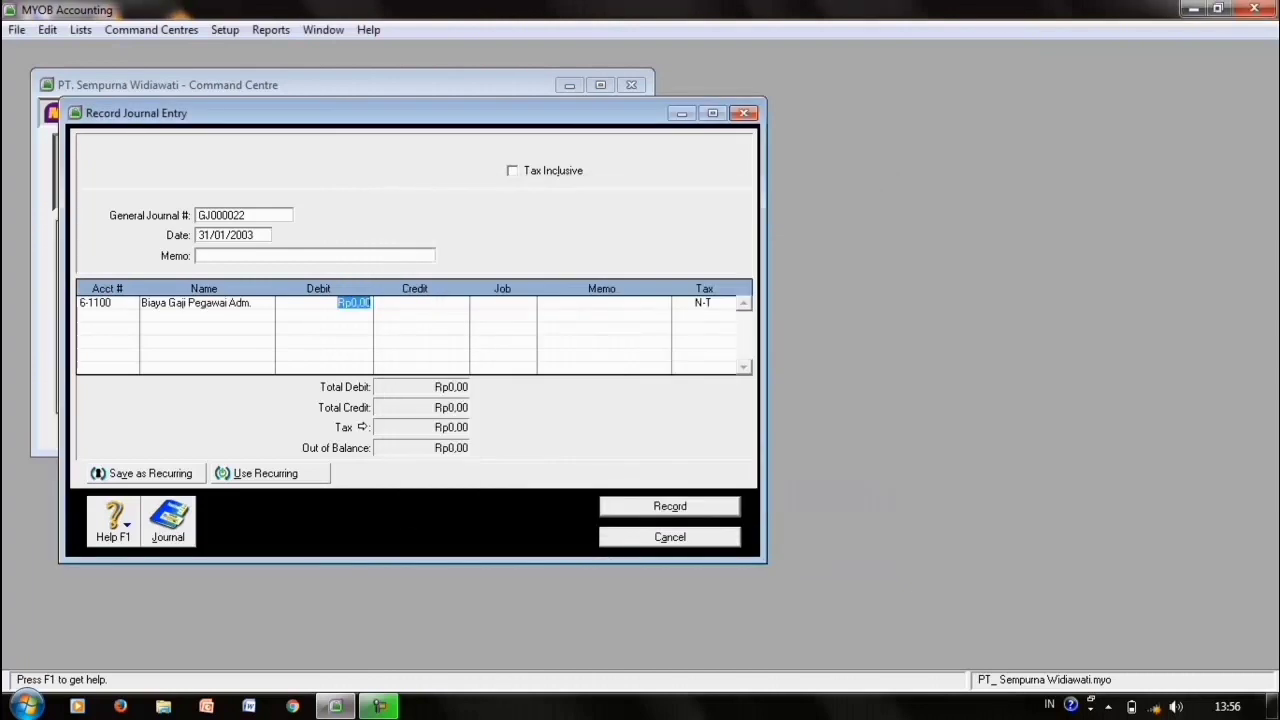
{"action": "type", "text": "1.500.000"}
{"action": "key", "text": "Tab"}
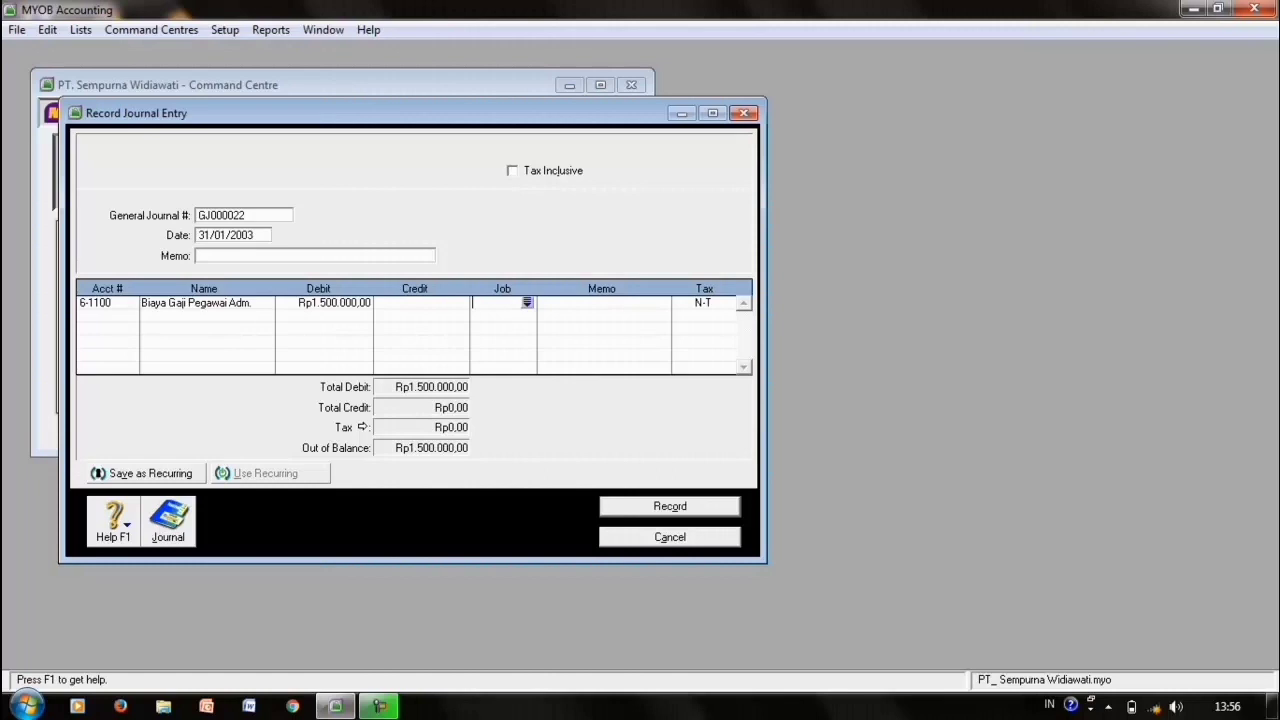
- Debit 6-2100 Biaya Gaji Montir Rp3.000.000, credit 2-1200 Hutang Gaji Rp4.500.000, and record
{"action": "left_click", "coordinate": [104, 315]}
{"action": "key", "text": "Tab"}
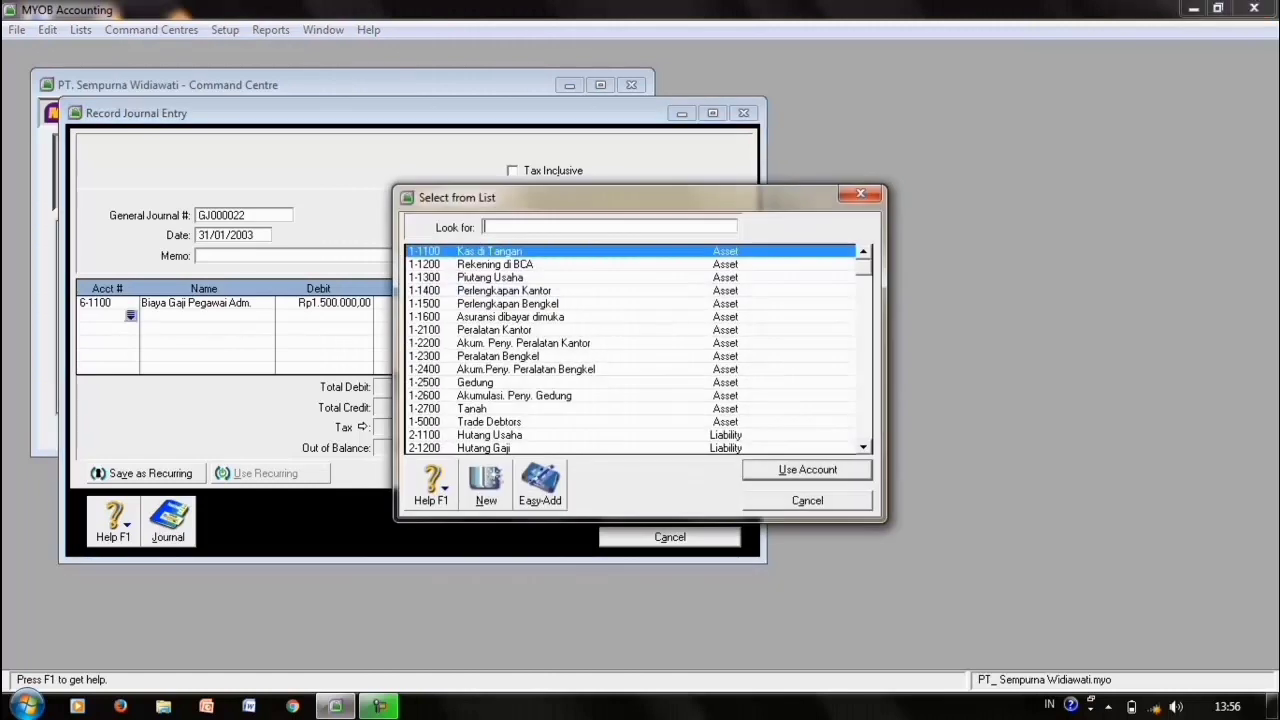
{"action": "type", "text": "62"}
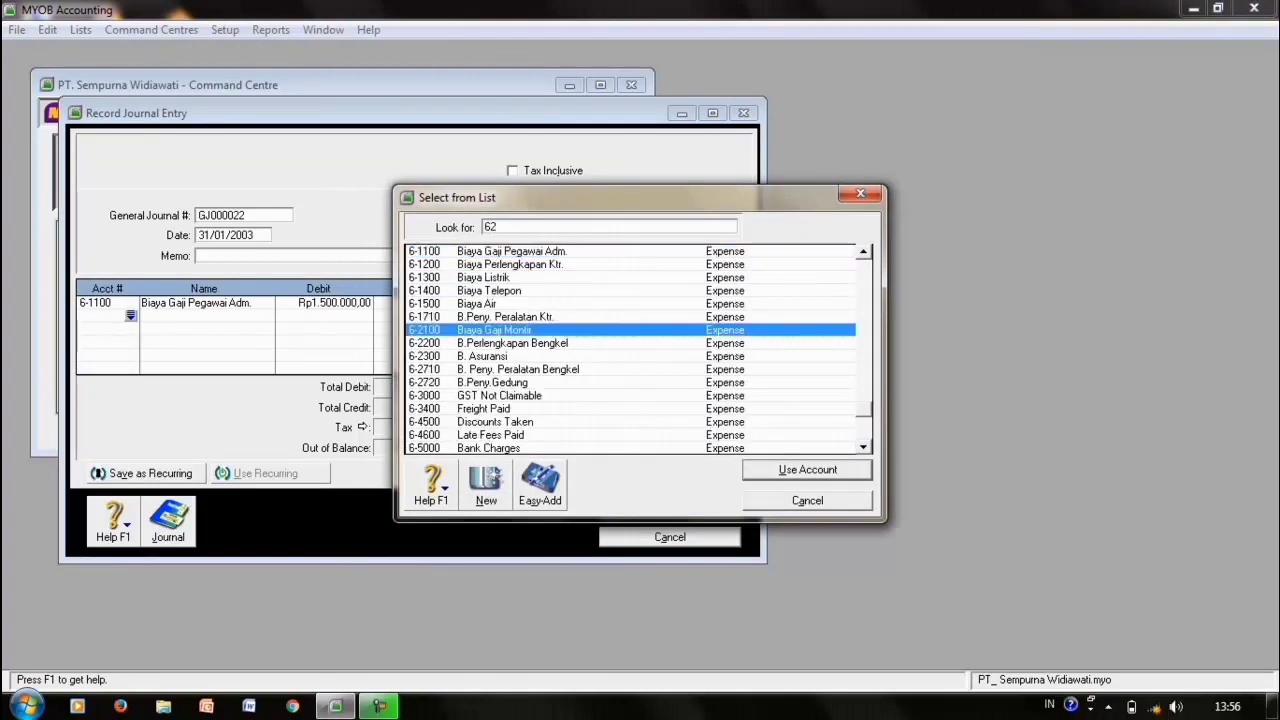
{"action": "key", "text": "Return"}
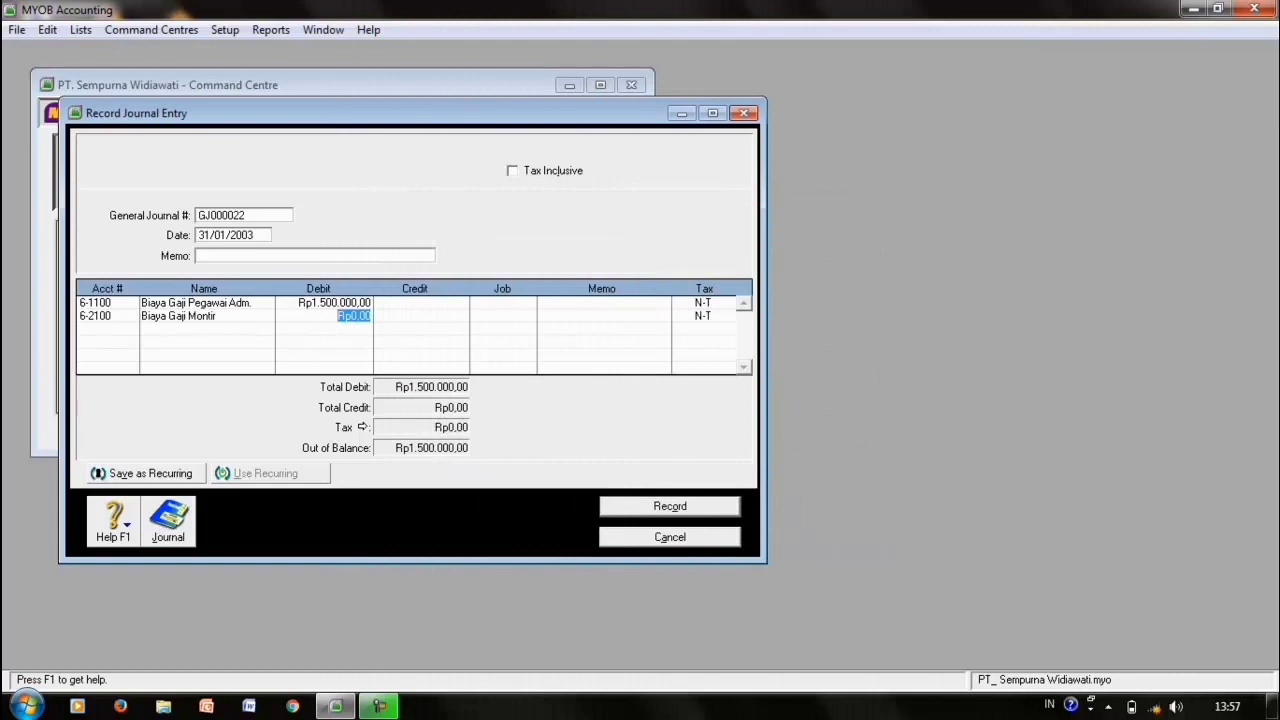
{"action": "type", "text": "3000000"}
{"action": "key", "text": "Return"}
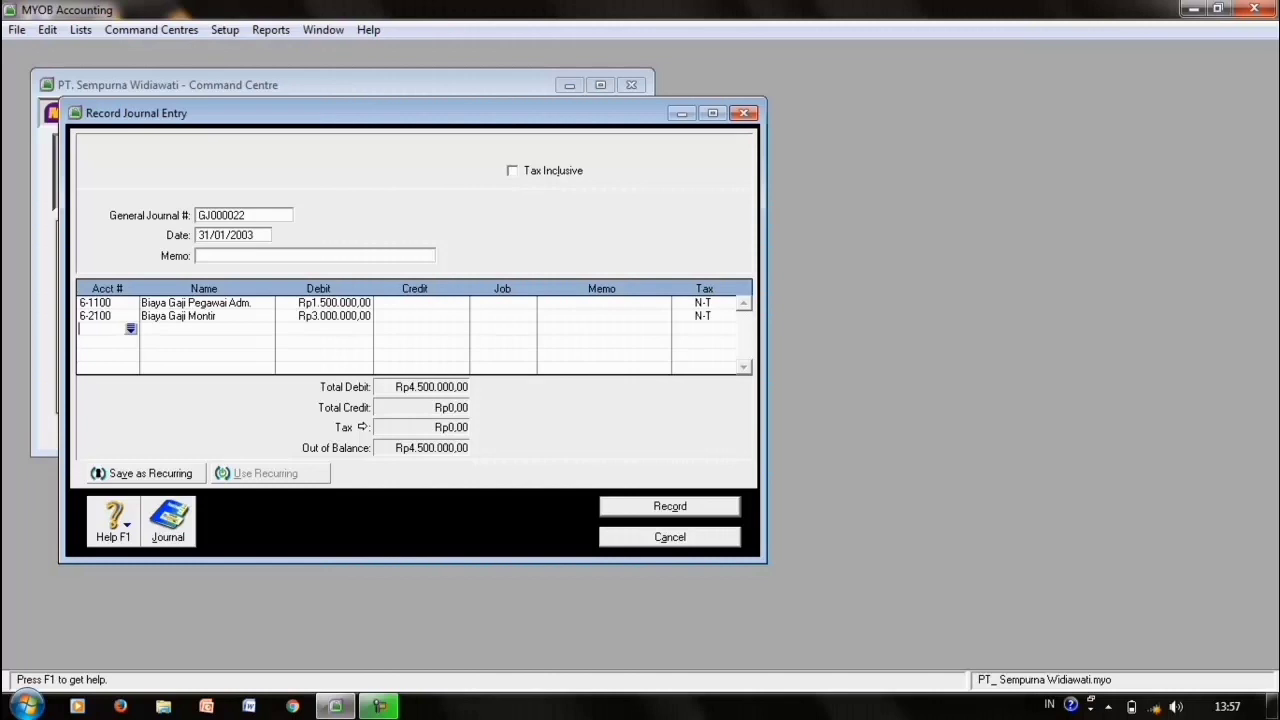
{"action": "key", "text": "Return"}
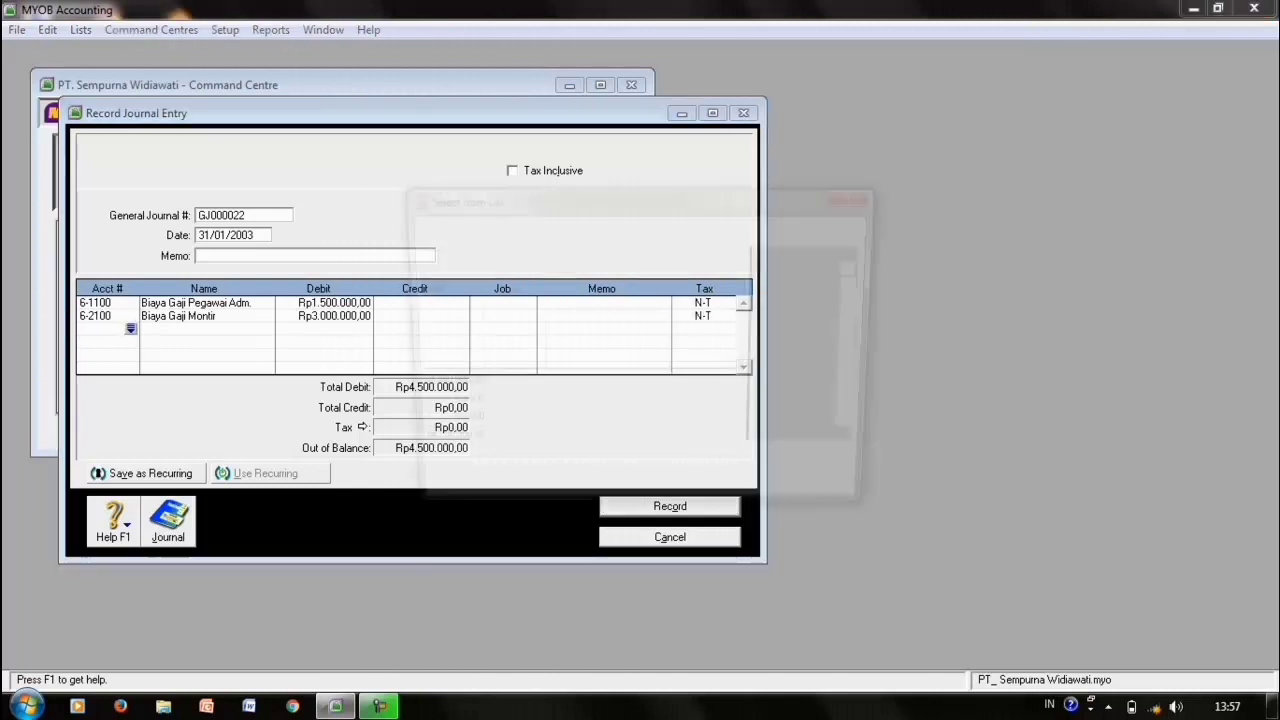
{"action": "type", "text": "21200"}
{"action": "key", "text": "Return"}
{"action": "key", "text": "Tab"}
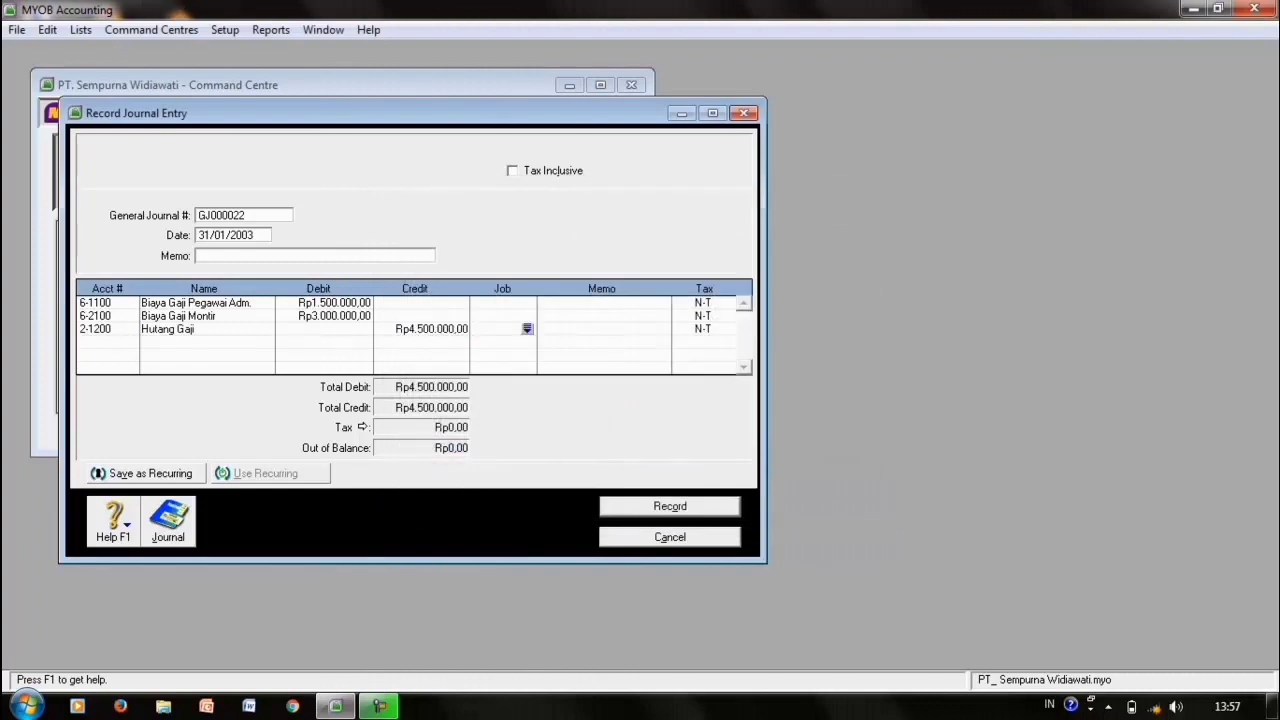
{"action": "key", "text": "alt+r"}
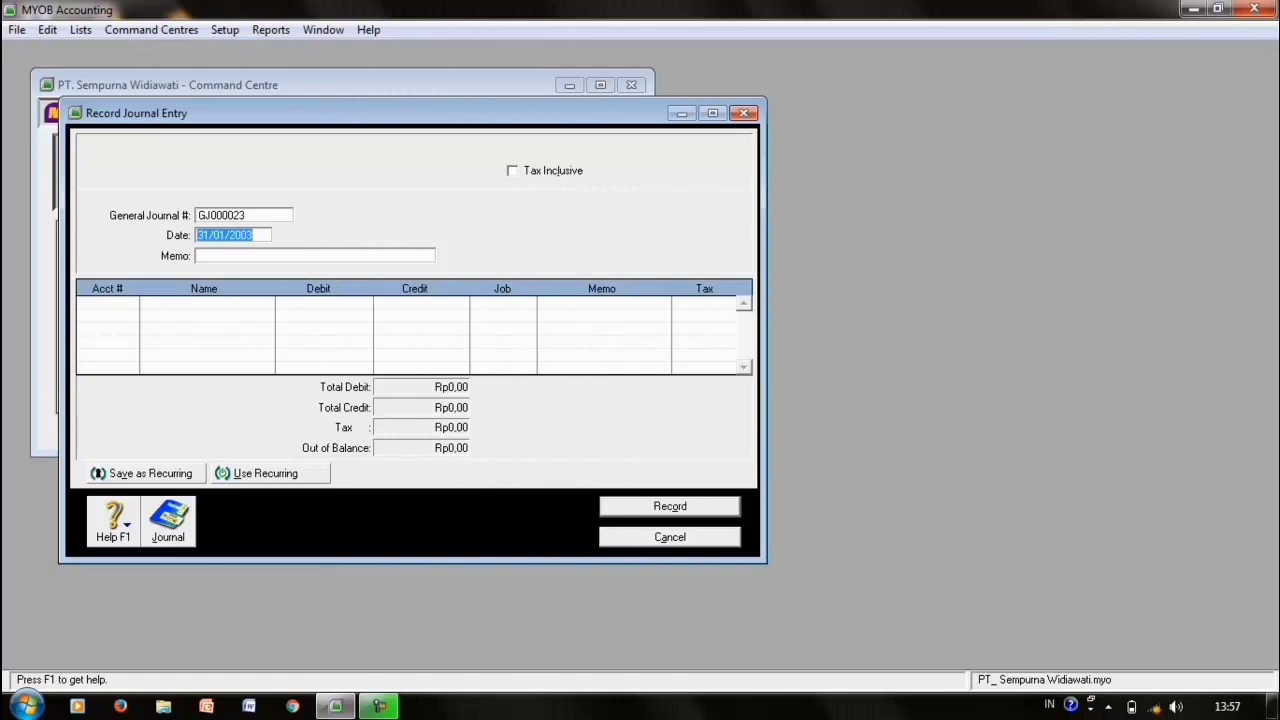
- Debit 1-1100 Kas di Tangan and credit 4-1000 Pendapatan Jasa Rp2.000.000, then record
{"action": "left_click", "coordinate": [106, 302]}
{"action": "left_click", "coordinate": [131, 302]}
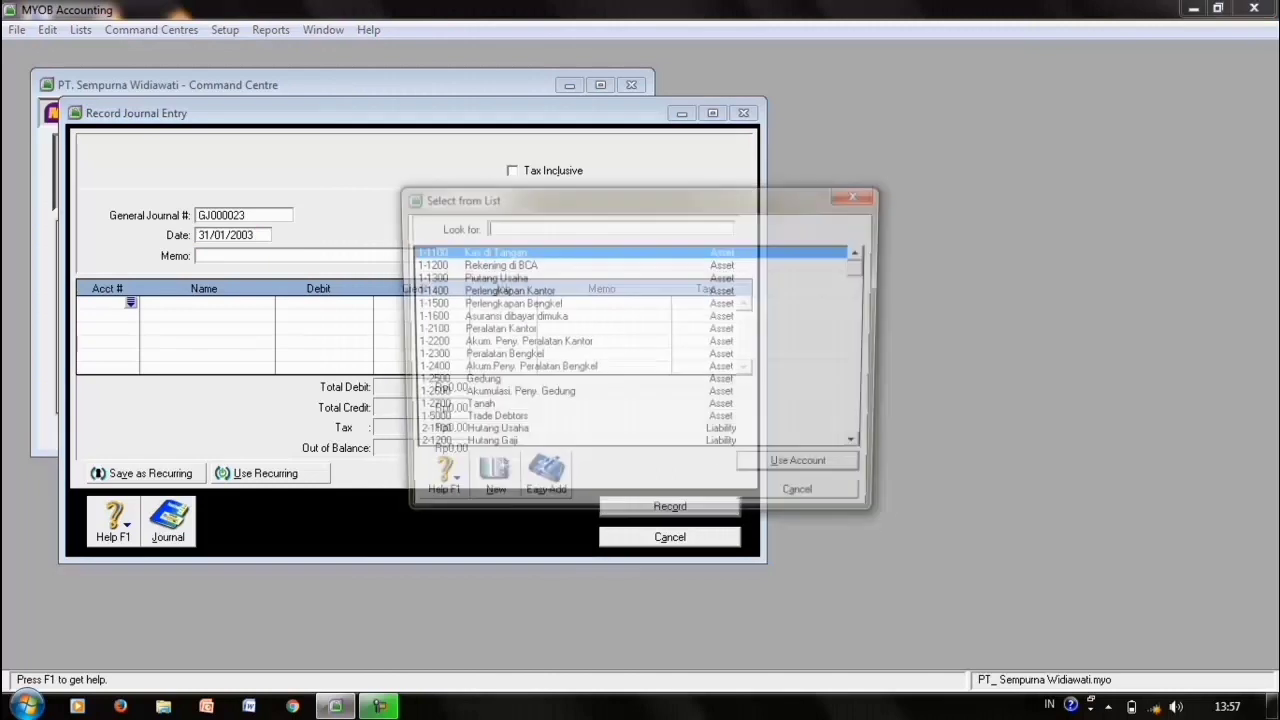
{"action": "double_click", "coordinate": [490, 251]}
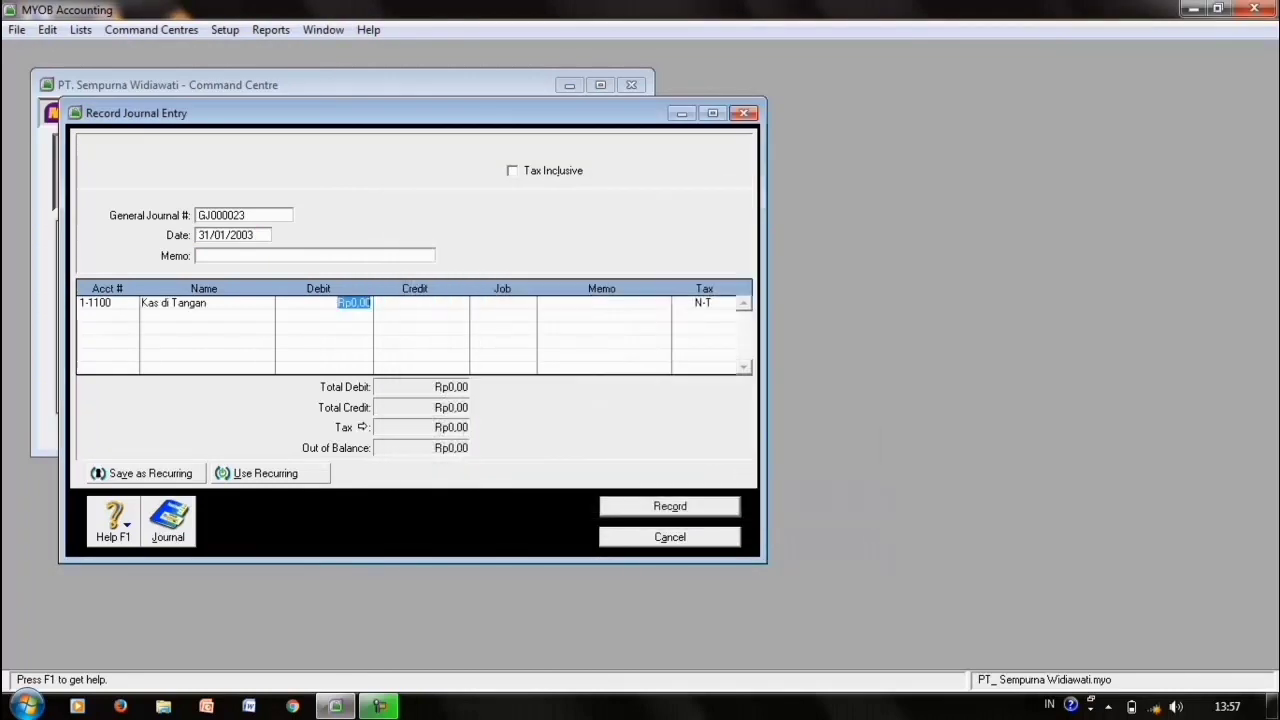
{"action": "type", "text": "2000000"}
{"action": "key", "text": "Tab"}
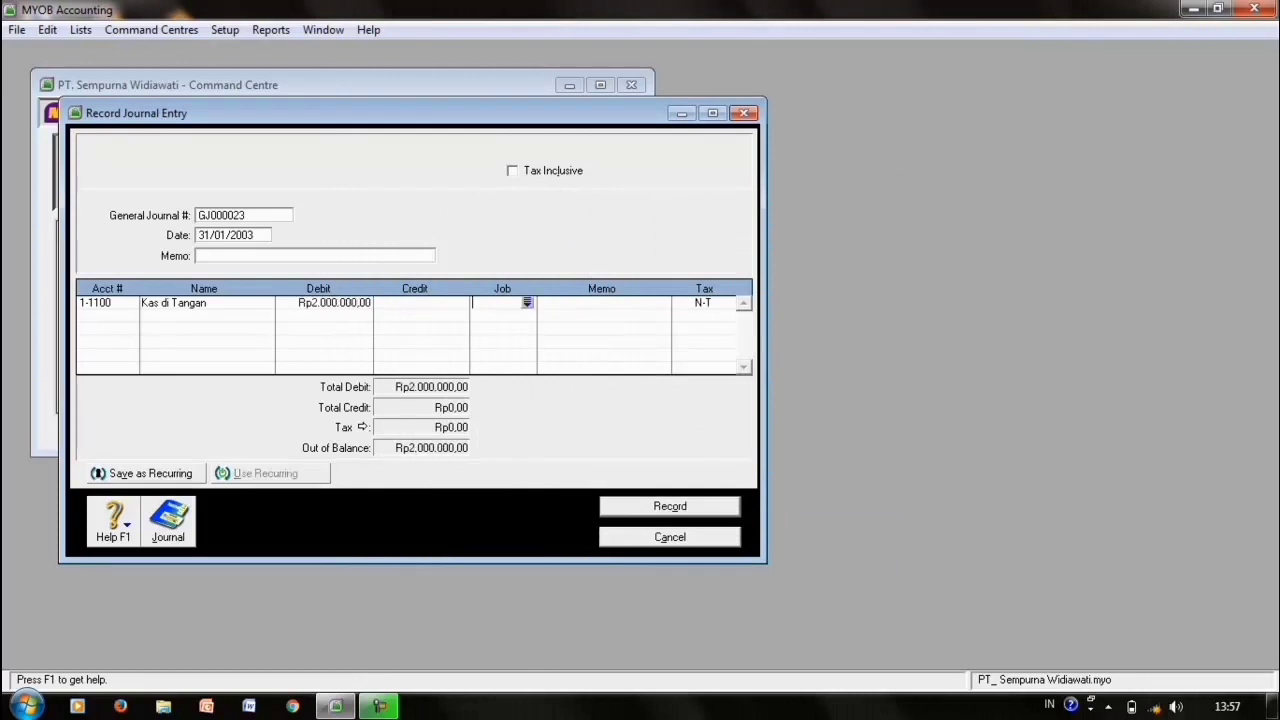
{"action": "left_click", "coordinate": [104, 315]}
{"action": "type", "text": "4-1000"}
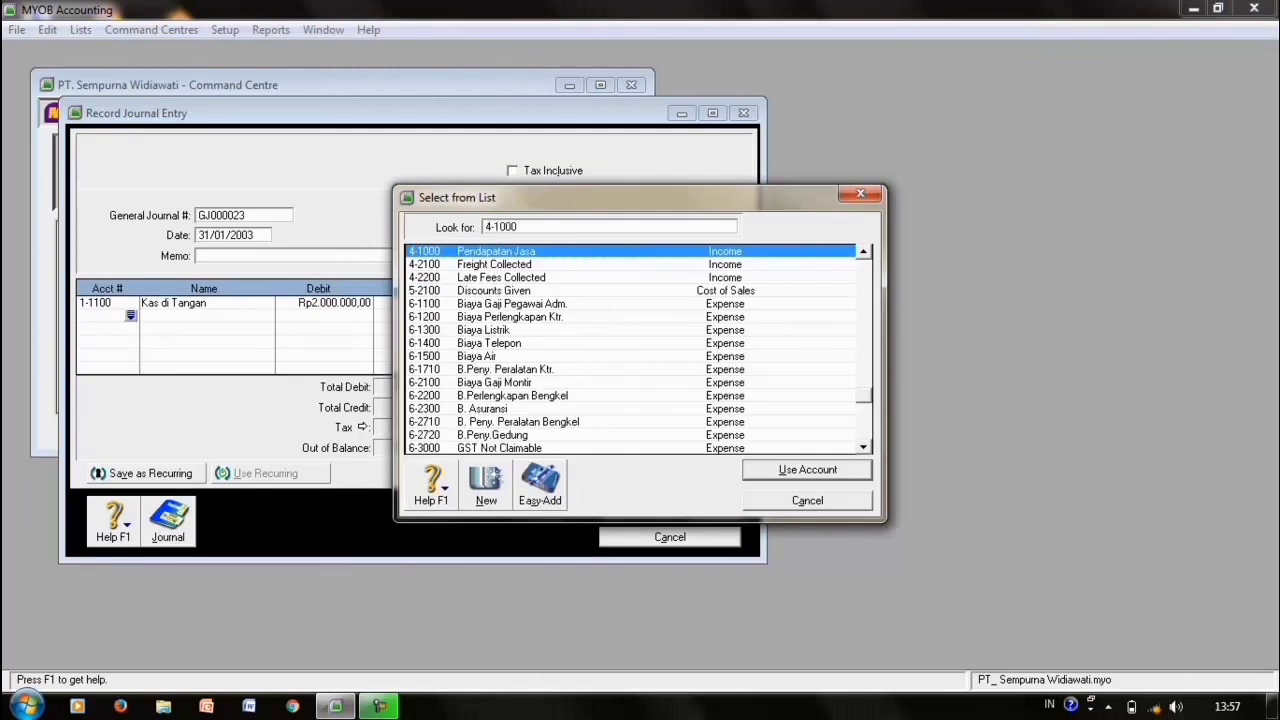
{"action": "key", "text": "Return"}
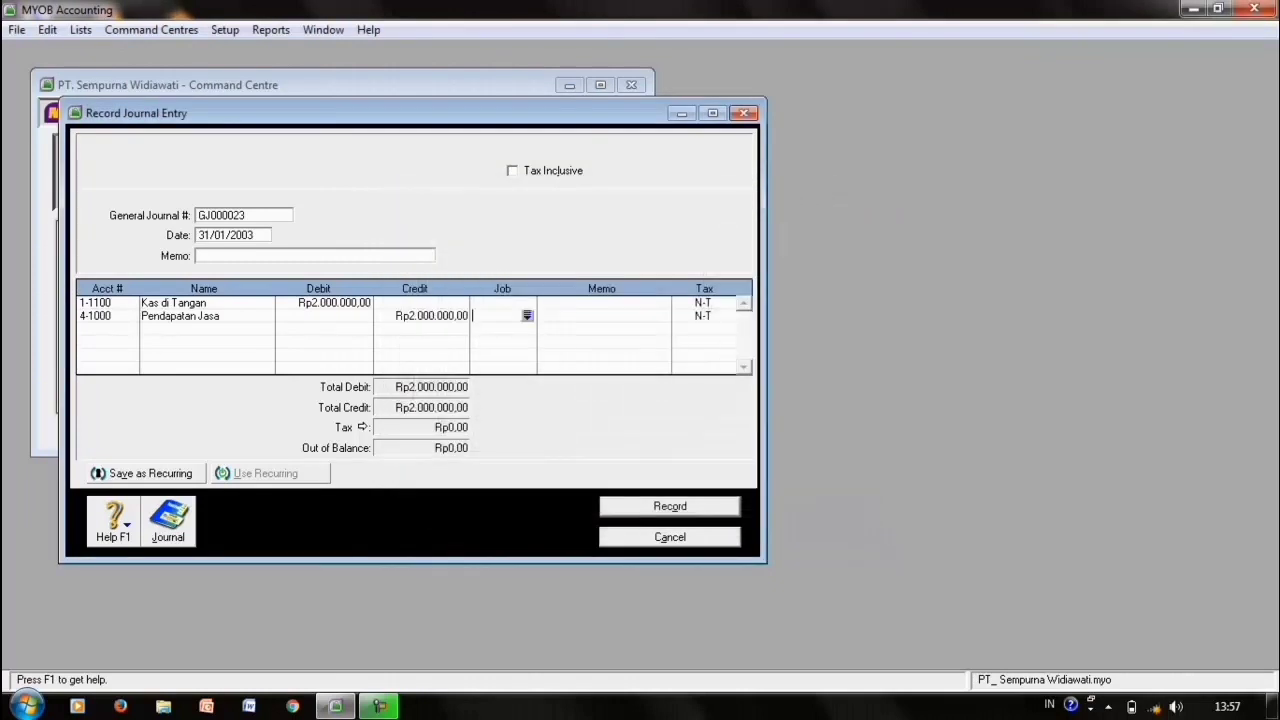
{"action": "key", "text": "Return"}
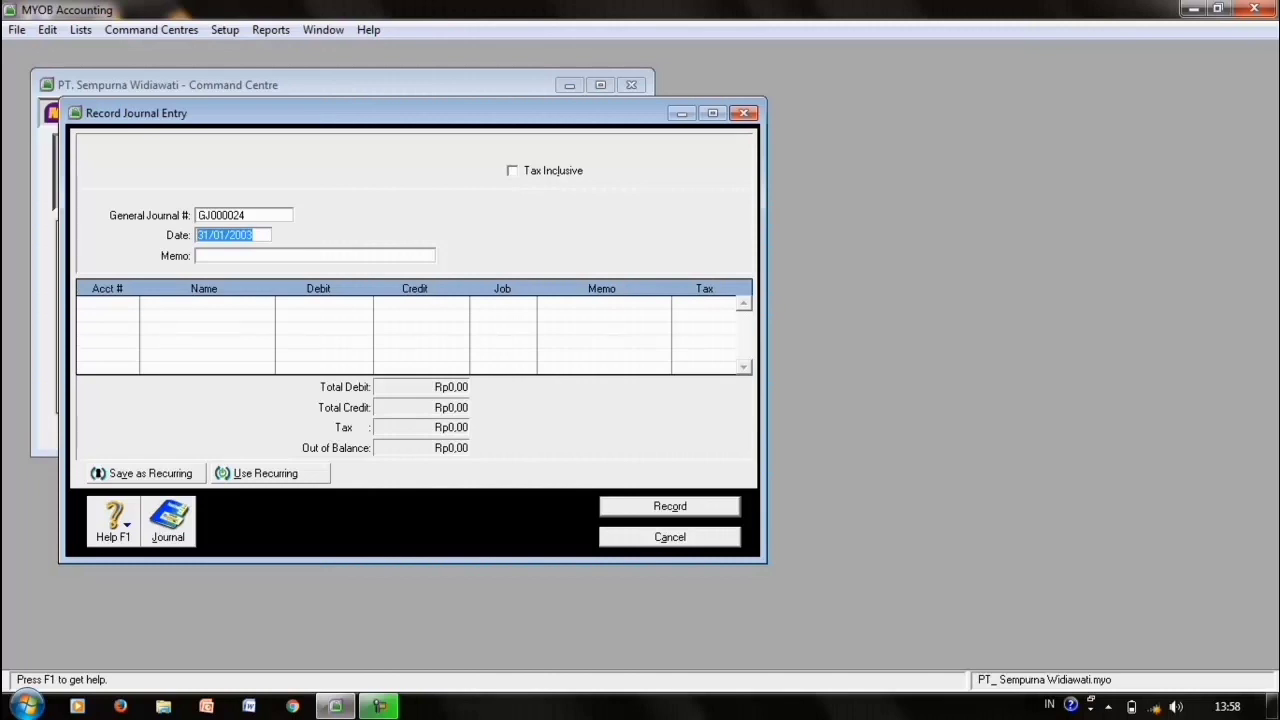
- Record GJ000024: debit 6-1200 Biaya Perlengkapan Ktr., credit 1-1400 Perlengkapan Kantor, Rp2.300.000
{"action": "left_click", "coordinate": [105, 303]}
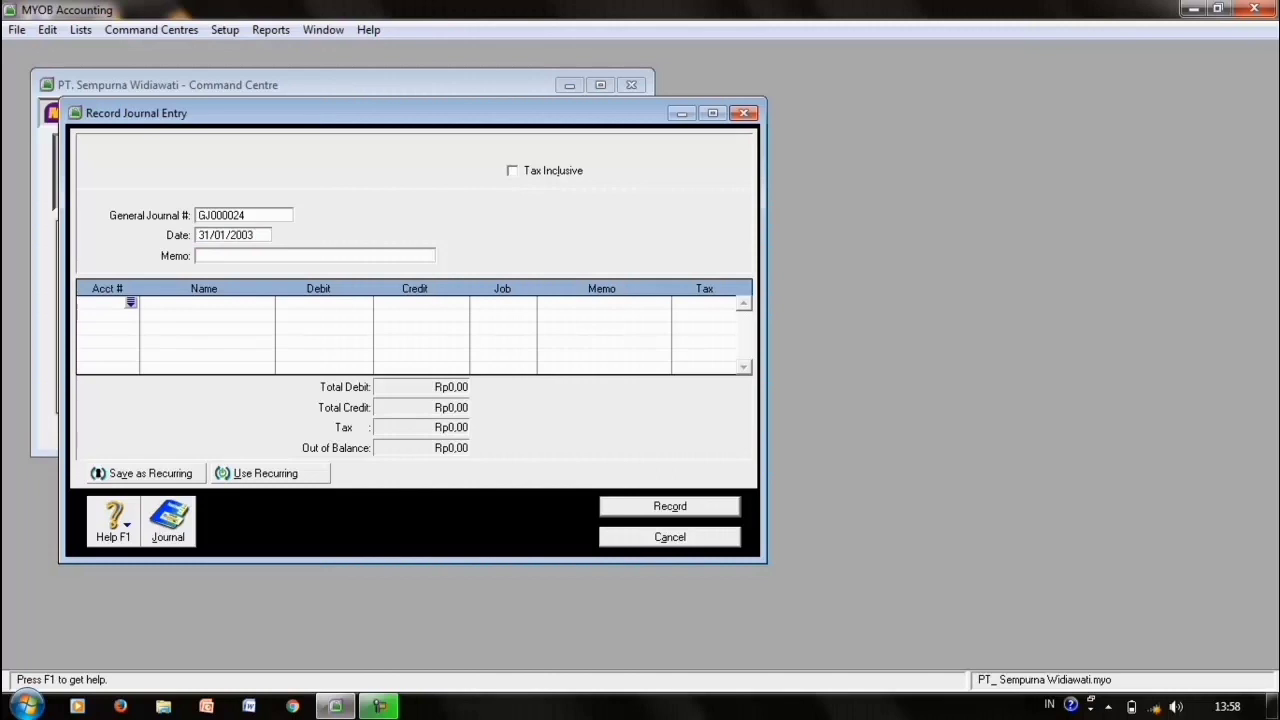
{"action": "type", "text": "6"}
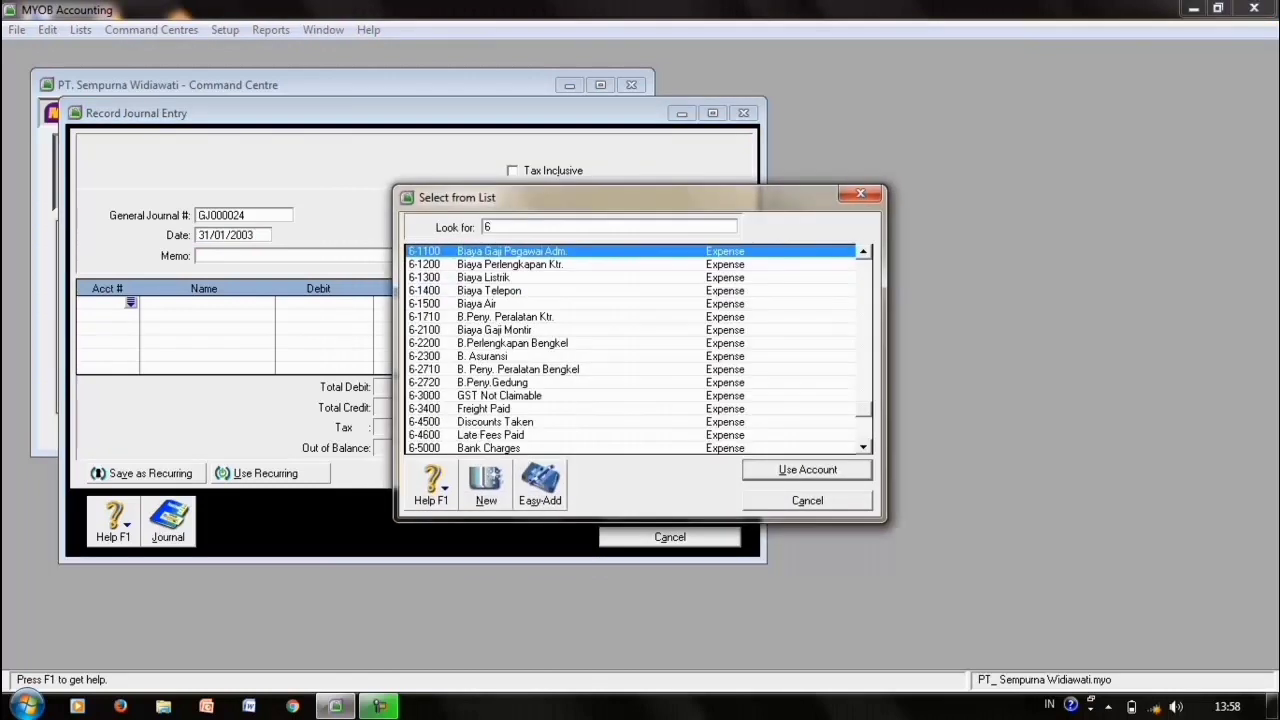
{"action": "type", "text": "-1200"}
{"action": "key", "text": "Return"}
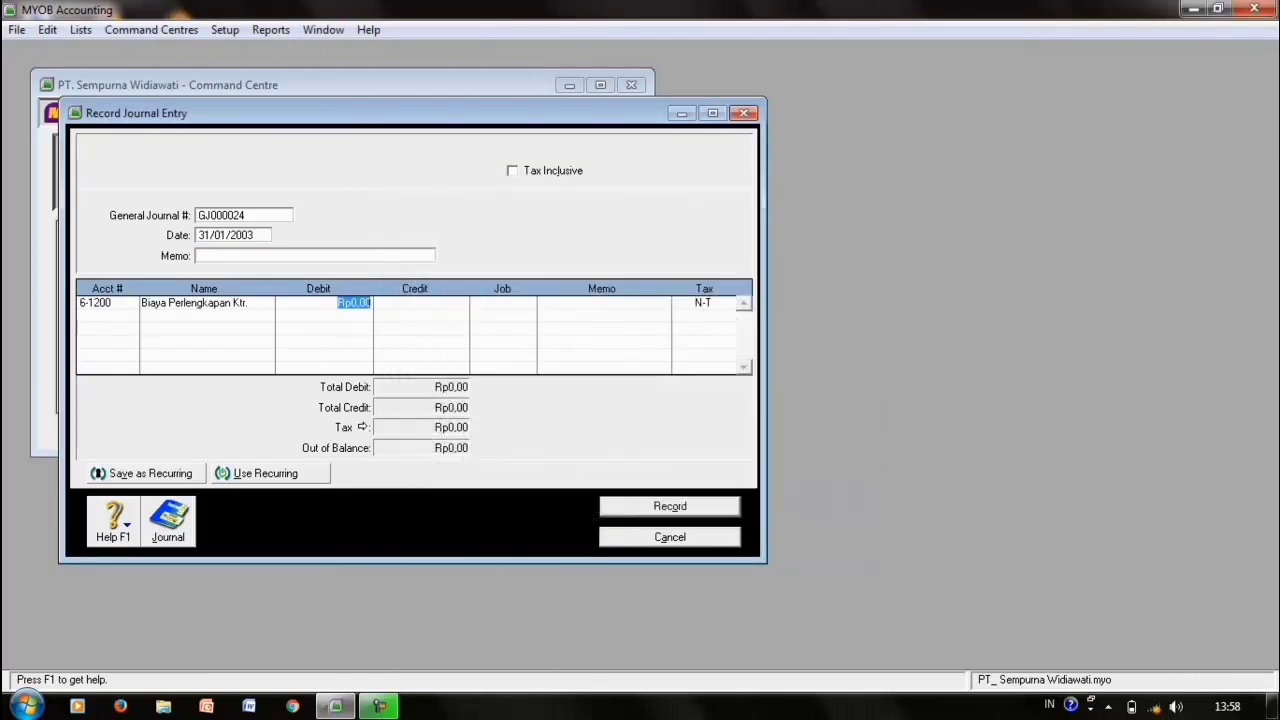
{"action": "type", "text": "2.300."}
{"action": "type", "text": "000"}
{"action": "key", "text": "Tab"}
{"action": "left_click", "coordinate": [100, 316]}
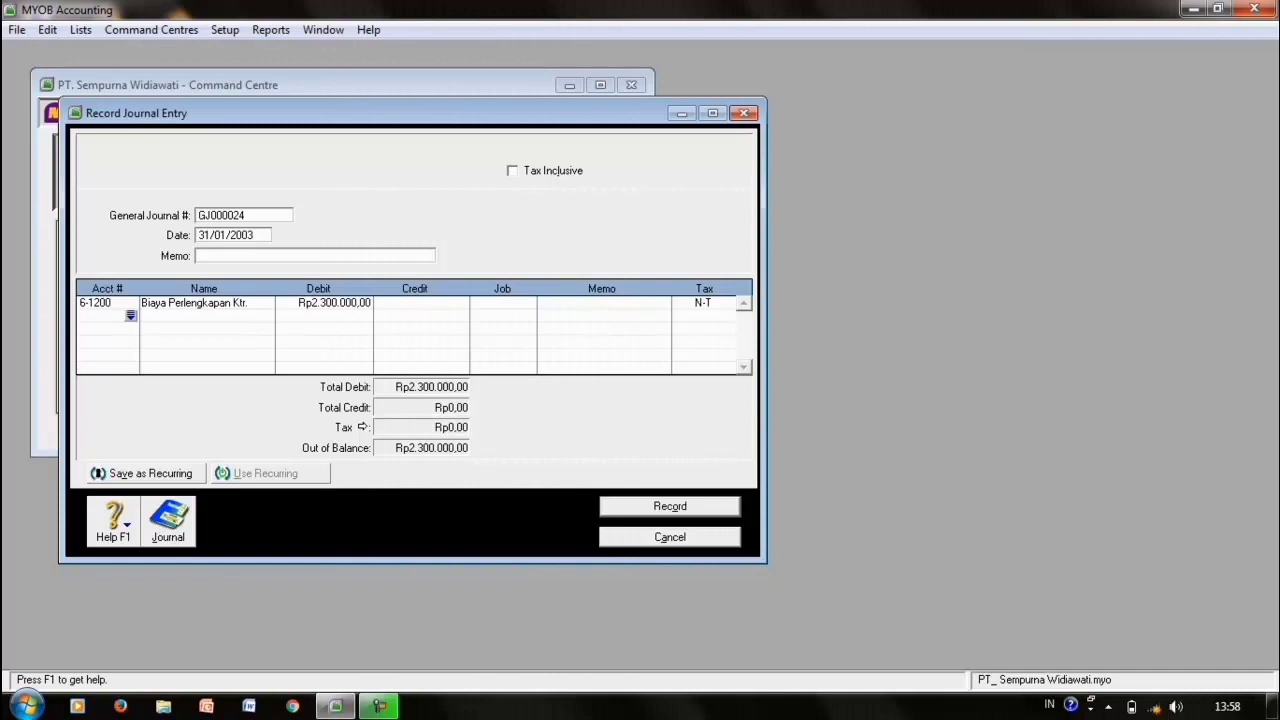
{"action": "key", "text": "Tab"}
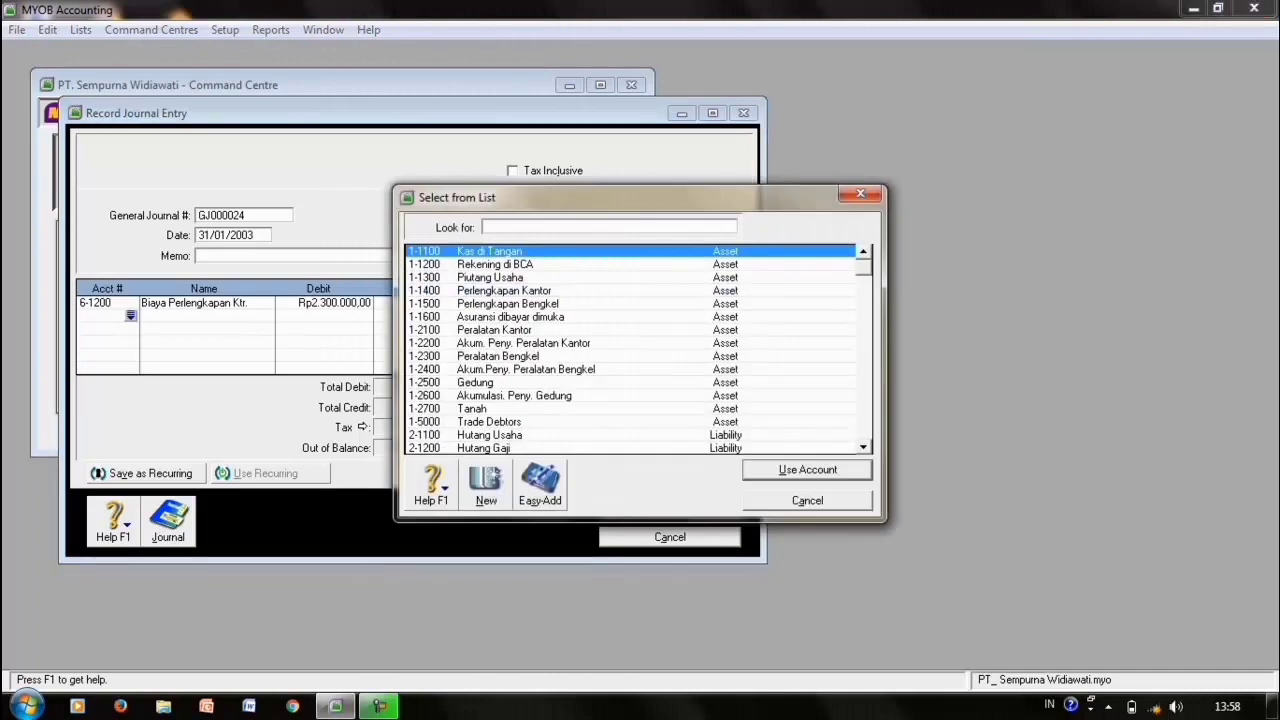
{"action": "key", "text": "Down"}
{"action": "key", "text": "Down"}
{"action": "key", "text": "Down"}
{"action": "key", "text": "Return"}
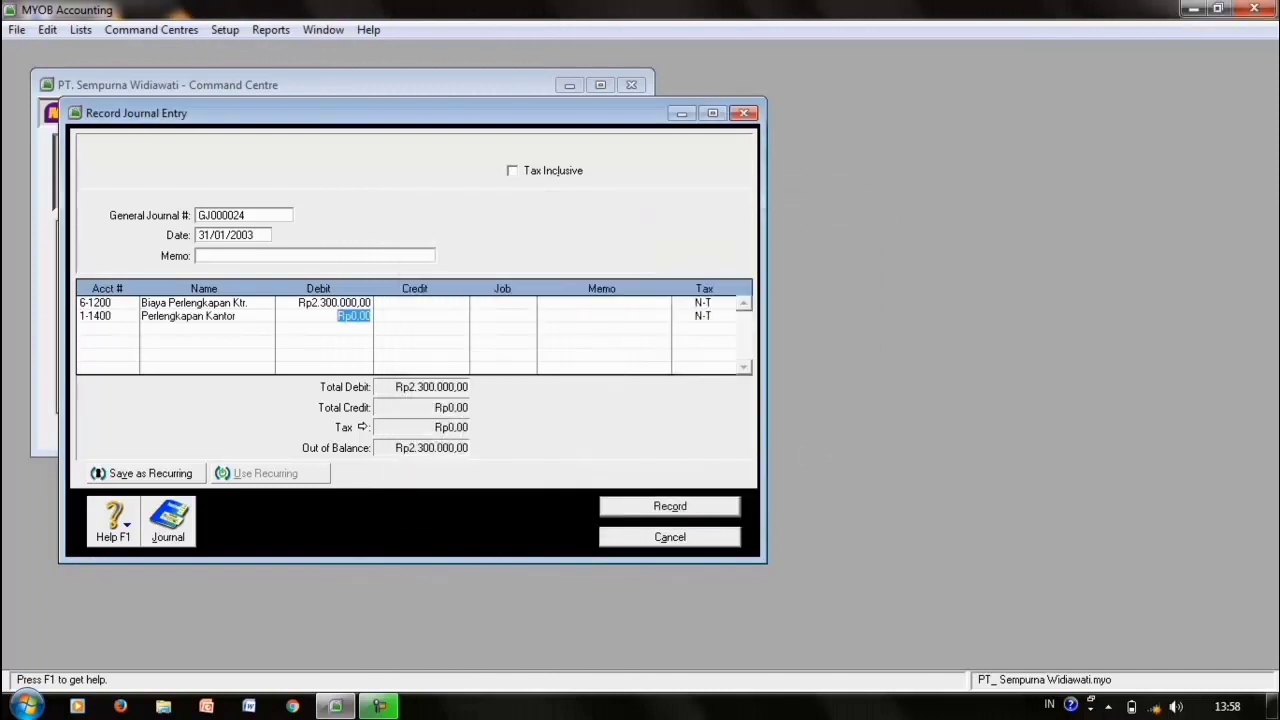
{"action": "key", "text": "Tab"}
{"action": "key", "text": "Tab"}
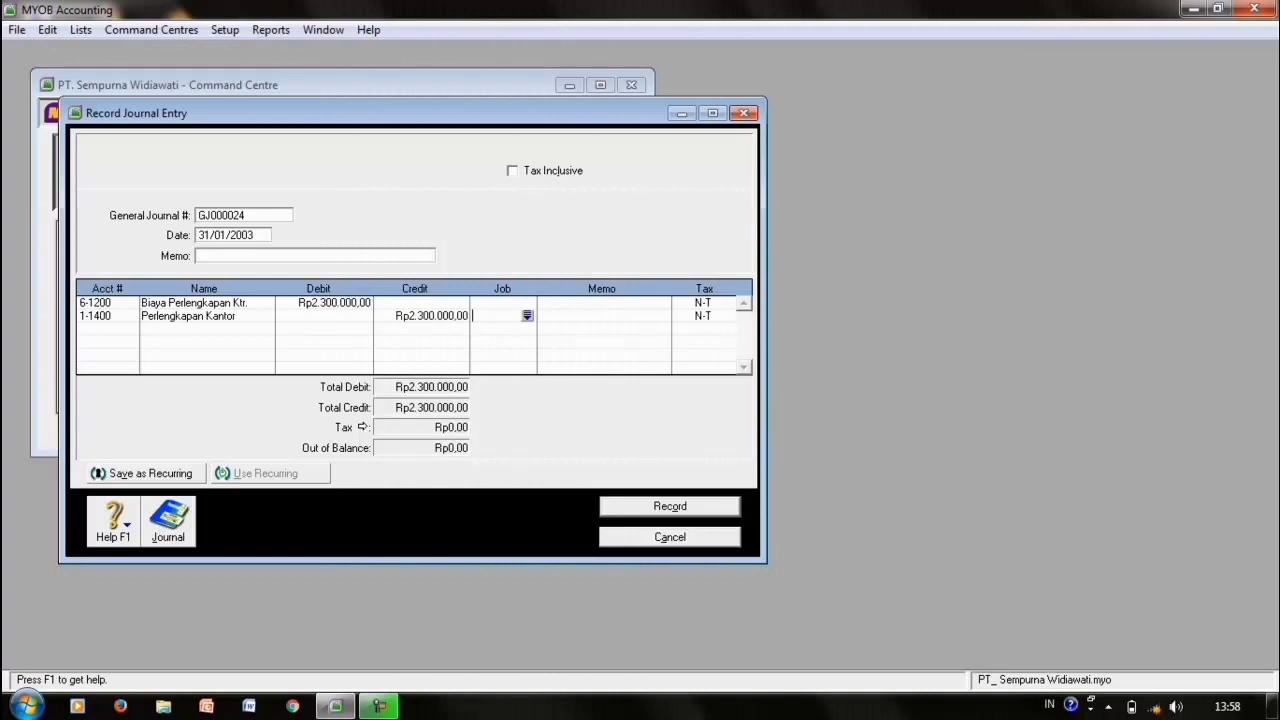
{"action": "key", "text": "ctrl+r"}
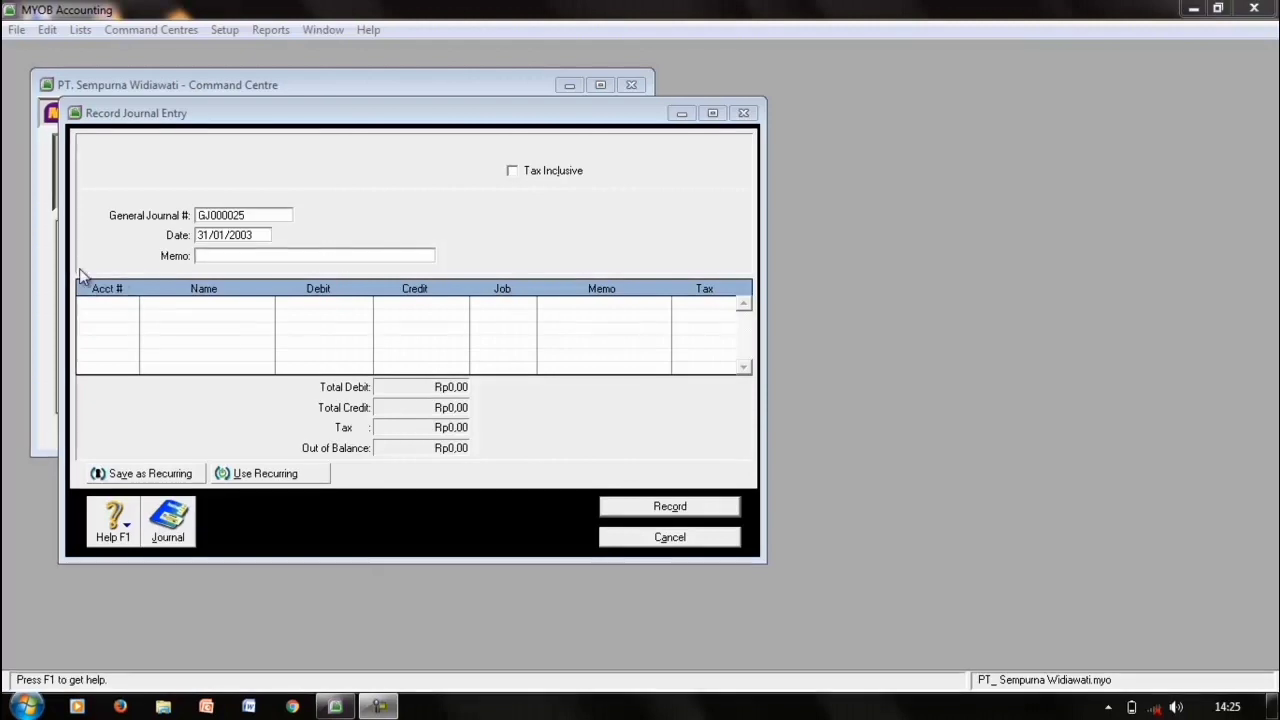
- Enter the first pair: debit 6-1200 and credit 1-2200 for Rp500.000
{"action": "left_click", "coordinate": [109, 305]}
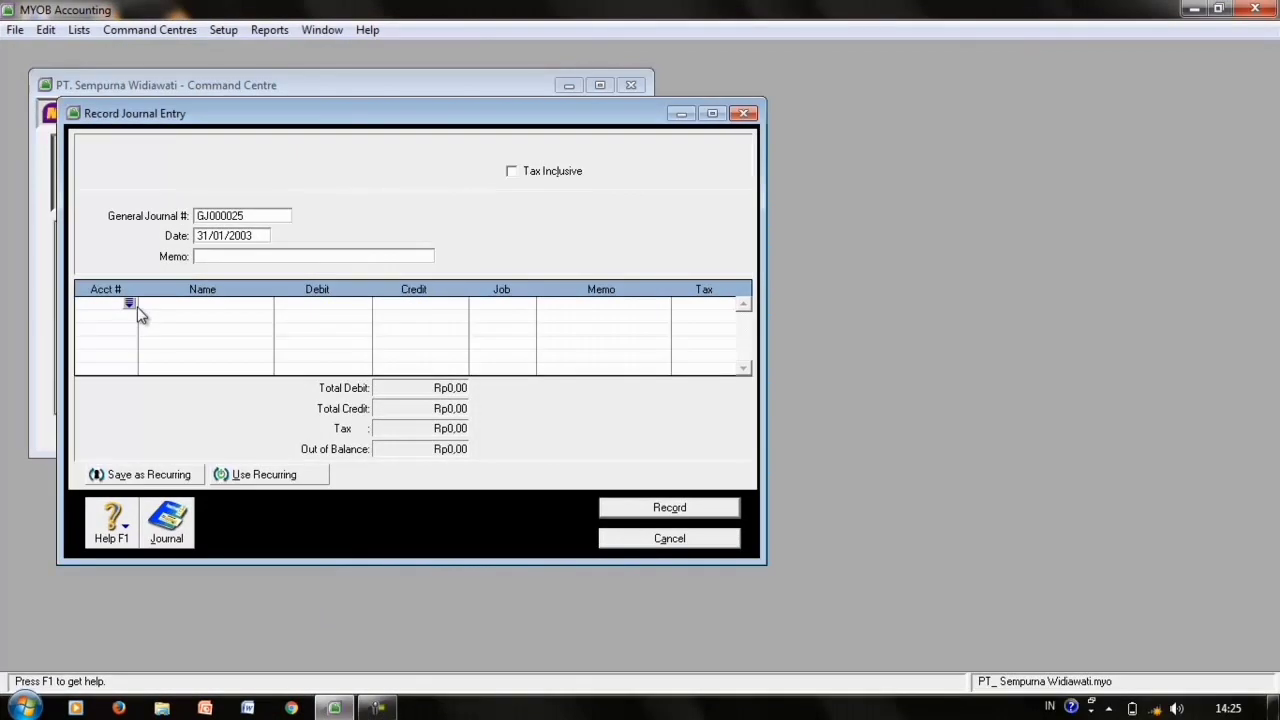
{"action": "left_click", "coordinate": [129, 303]}
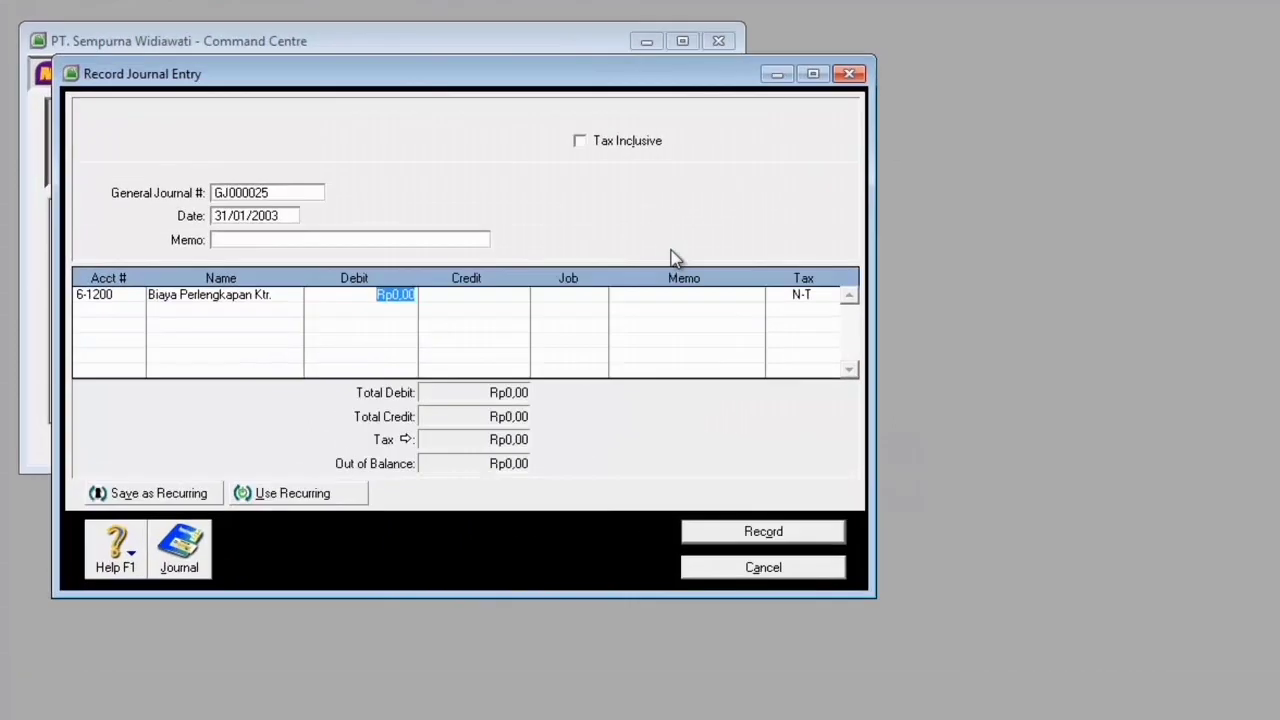
{"action": "type", "text": "50"}
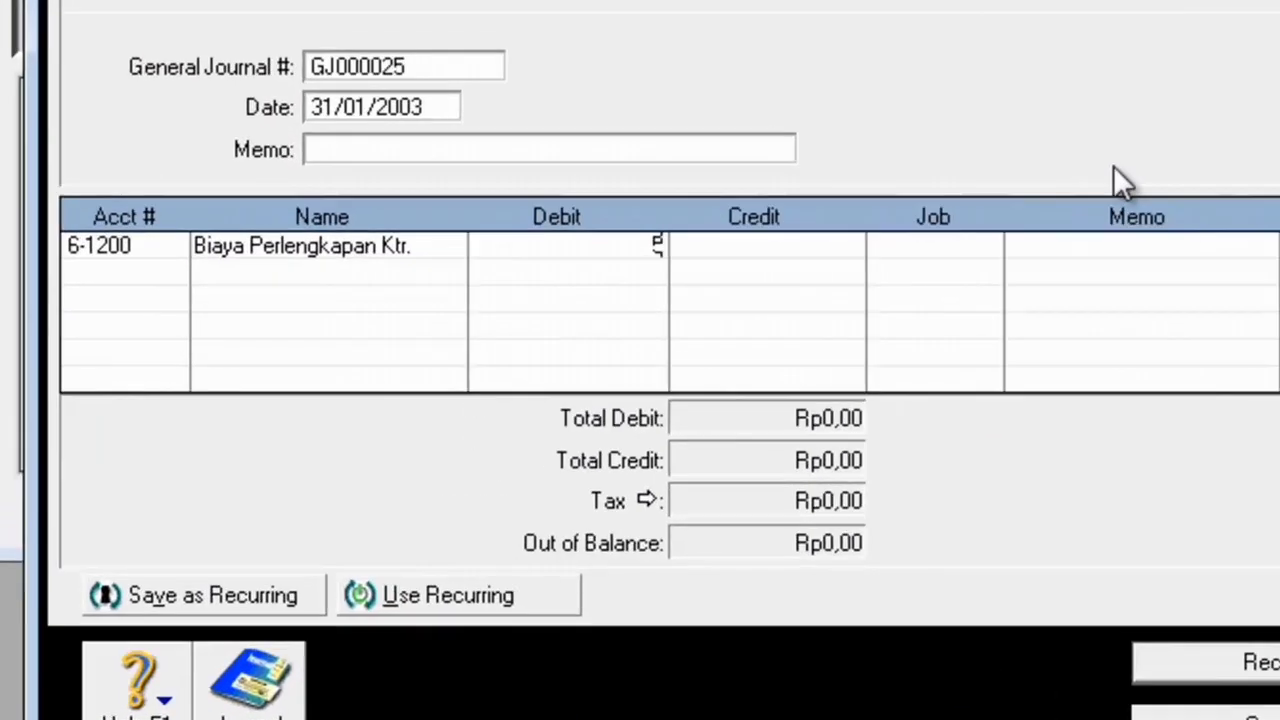
{"action": "type", "text": "0.000"}
{"action": "key", "text": "Return"}
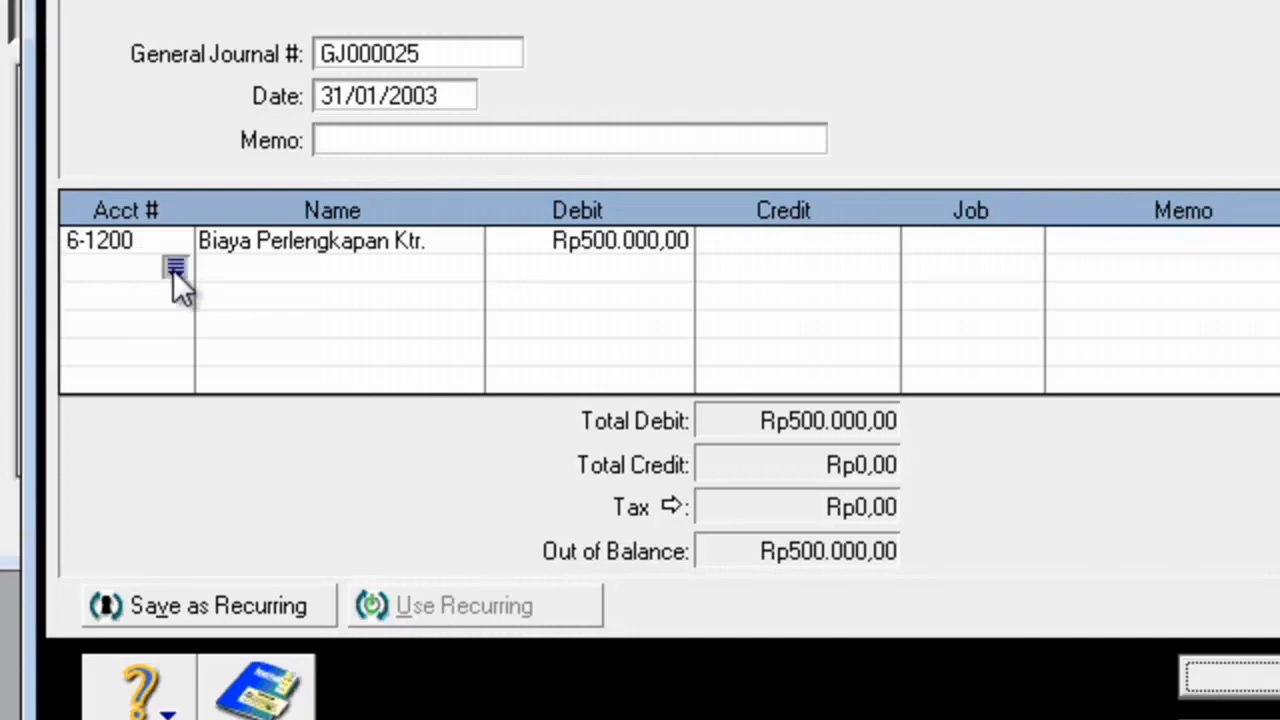
{"action": "left_click", "coordinate": [175, 268]}
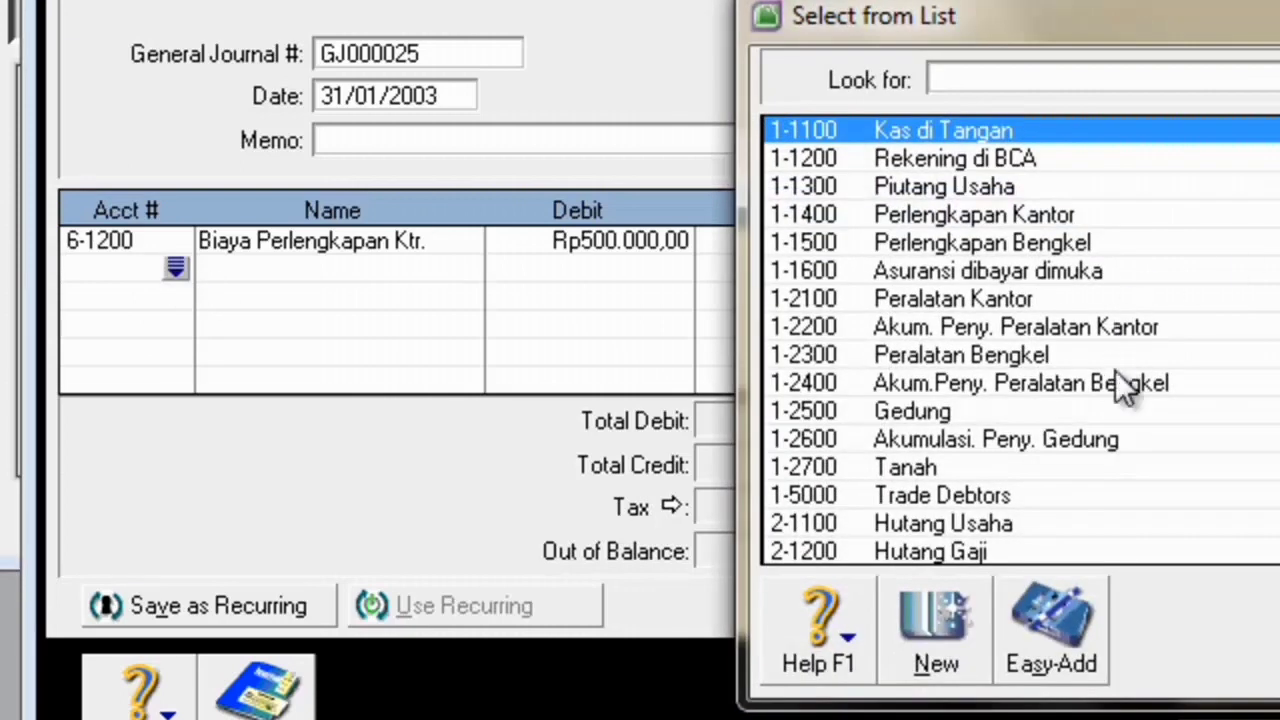
{"action": "double_click", "coordinate": [1107, 330]}
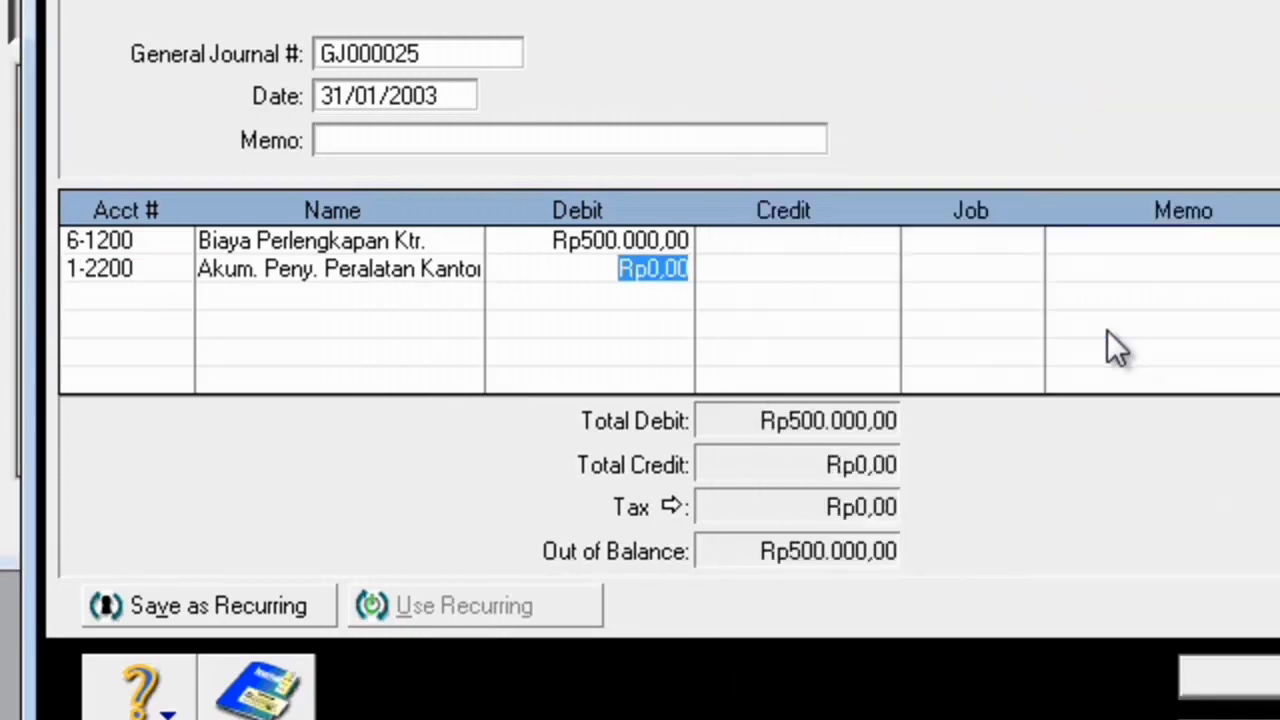
{"action": "key", "text": "Tab"}
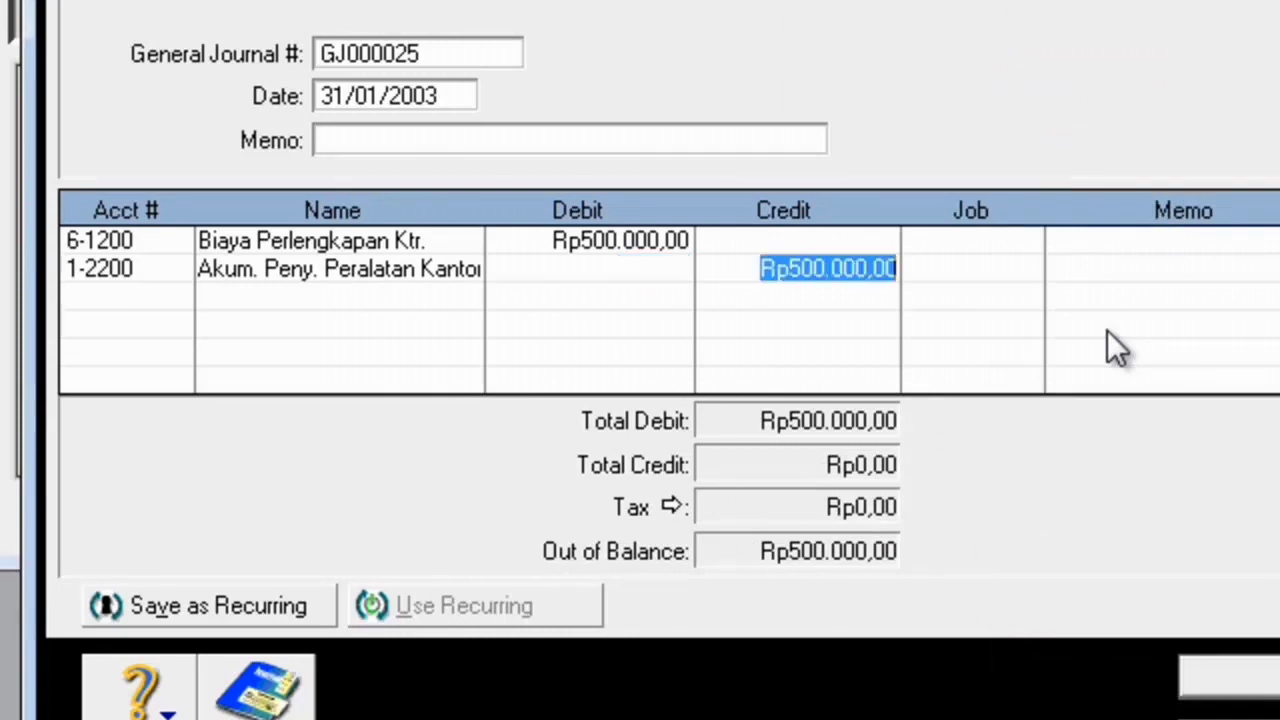
{"action": "key", "text": "Tab"}
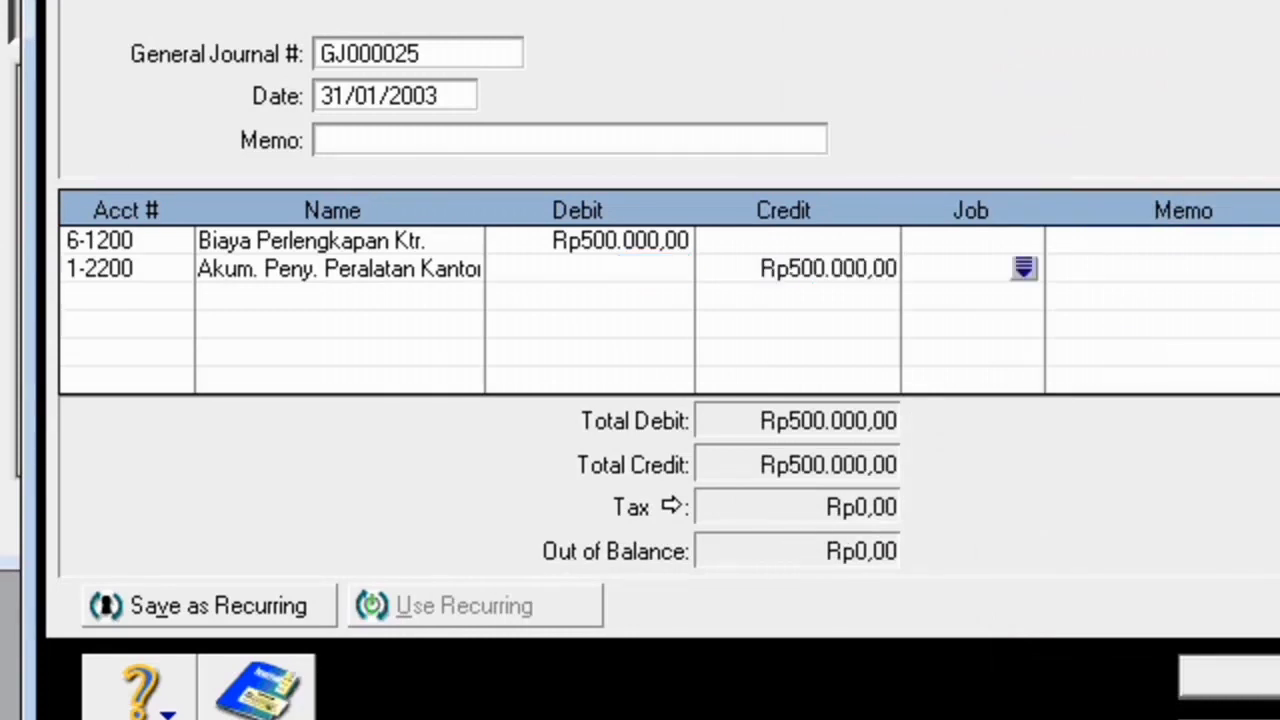
- Add the second pair: debit 6-2200 and credit 1-2400 Akum.Peny. Peralatan Bengkel Rp1.000.000
{"action": "left_click", "coordinate": [126, 300]}
{"action": "left_click", "coordinate": [177, 296]}
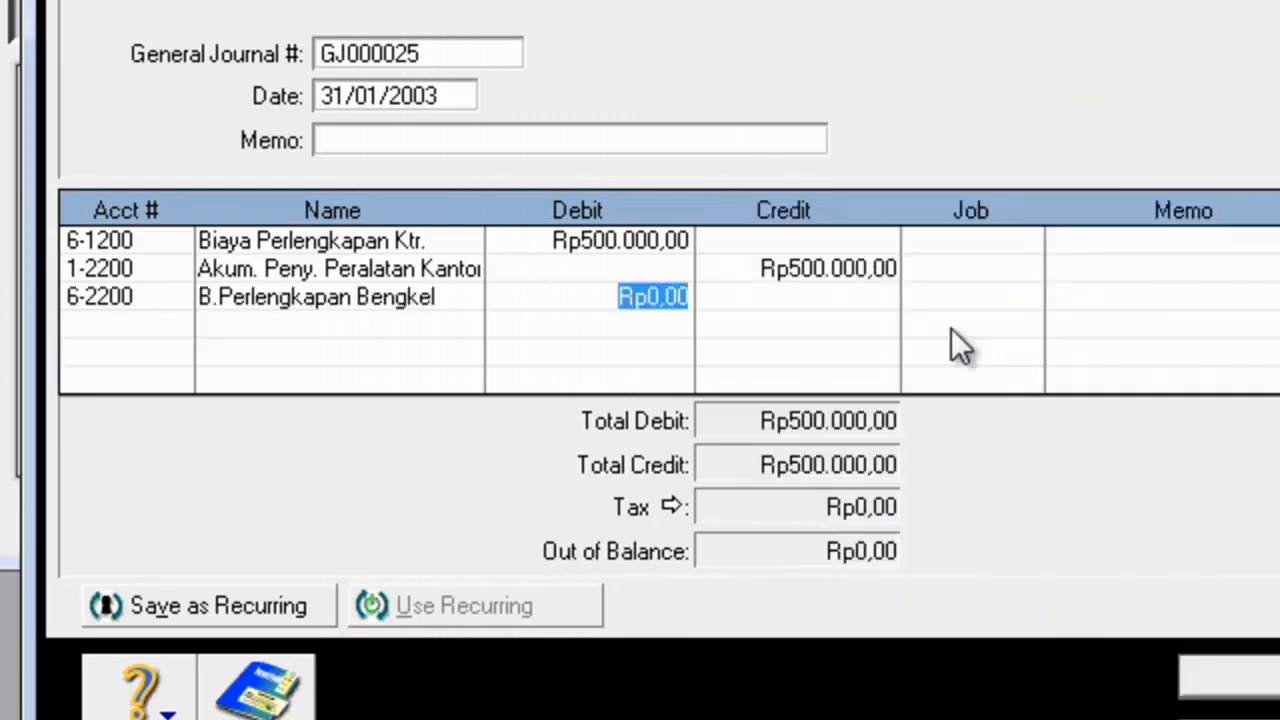
{"action": "type", "text": "1.000.000"}
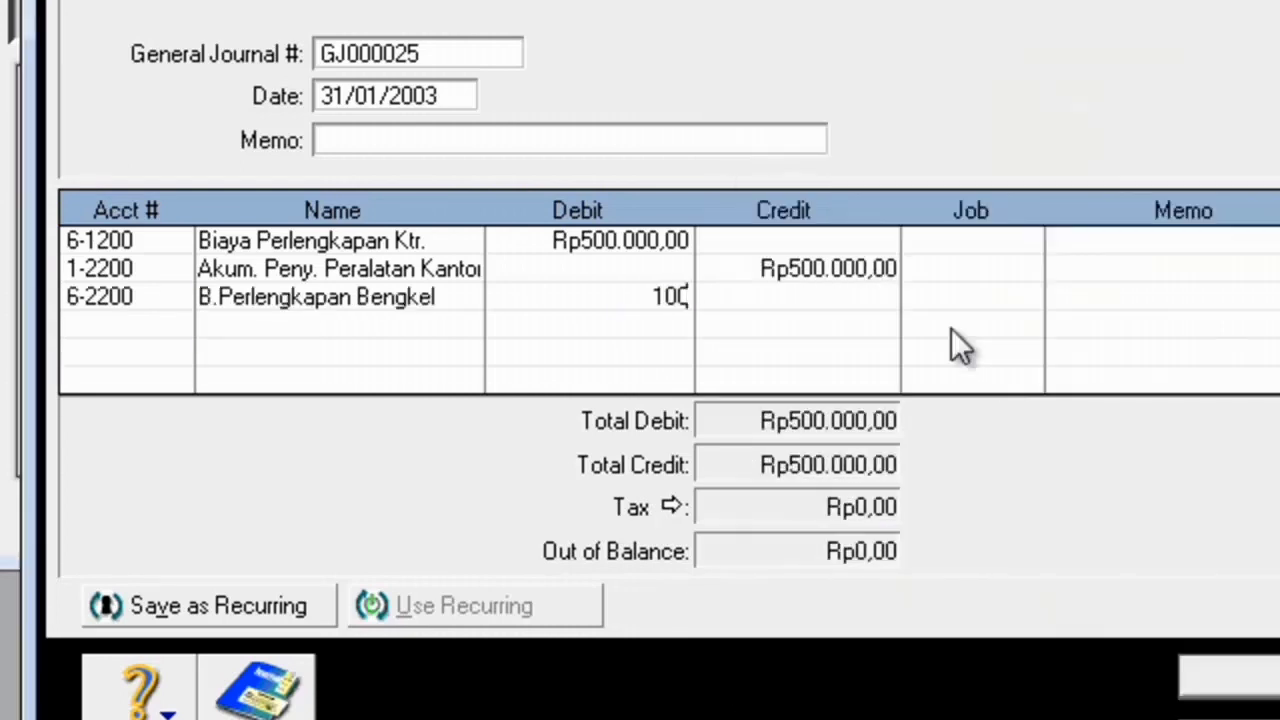
{"action": "key", "text": "Tab"}
{"action": "left_click", "coordinate": [65, 330]}
{"action": "left_click", "coordinate": [181, 328]}
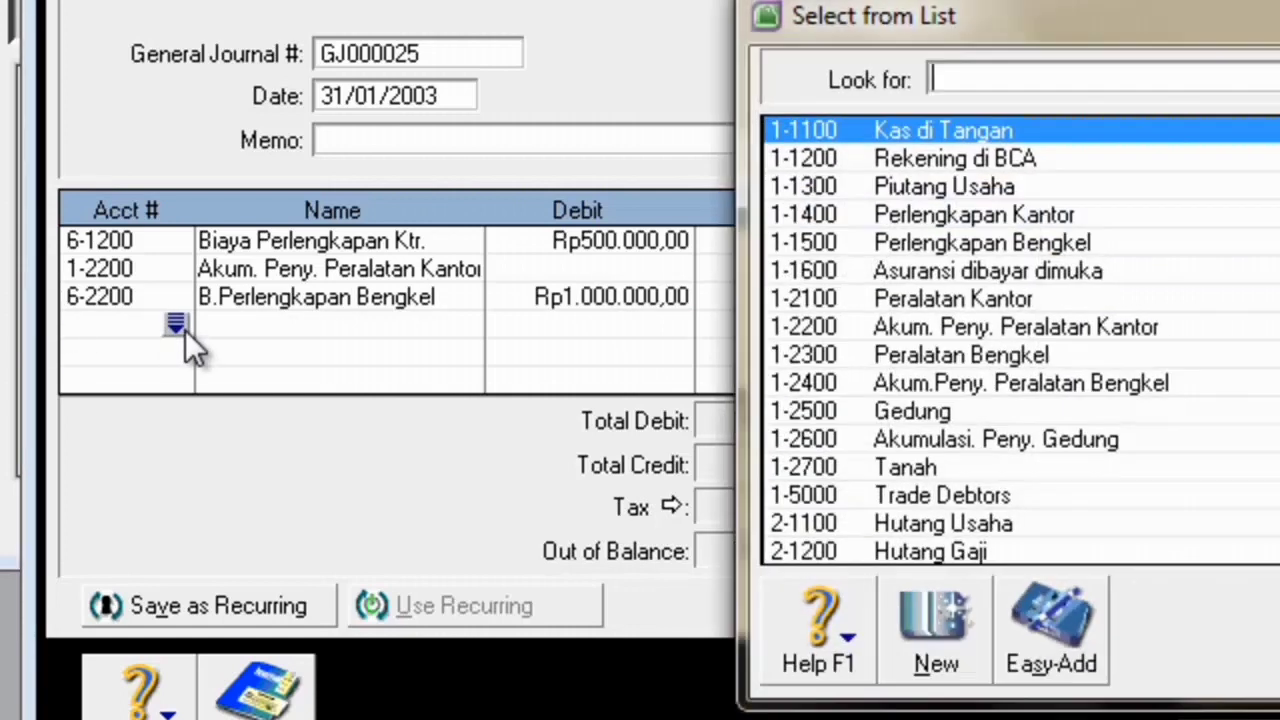
{"action": "left_click", "coordinate": [1075, 392]}
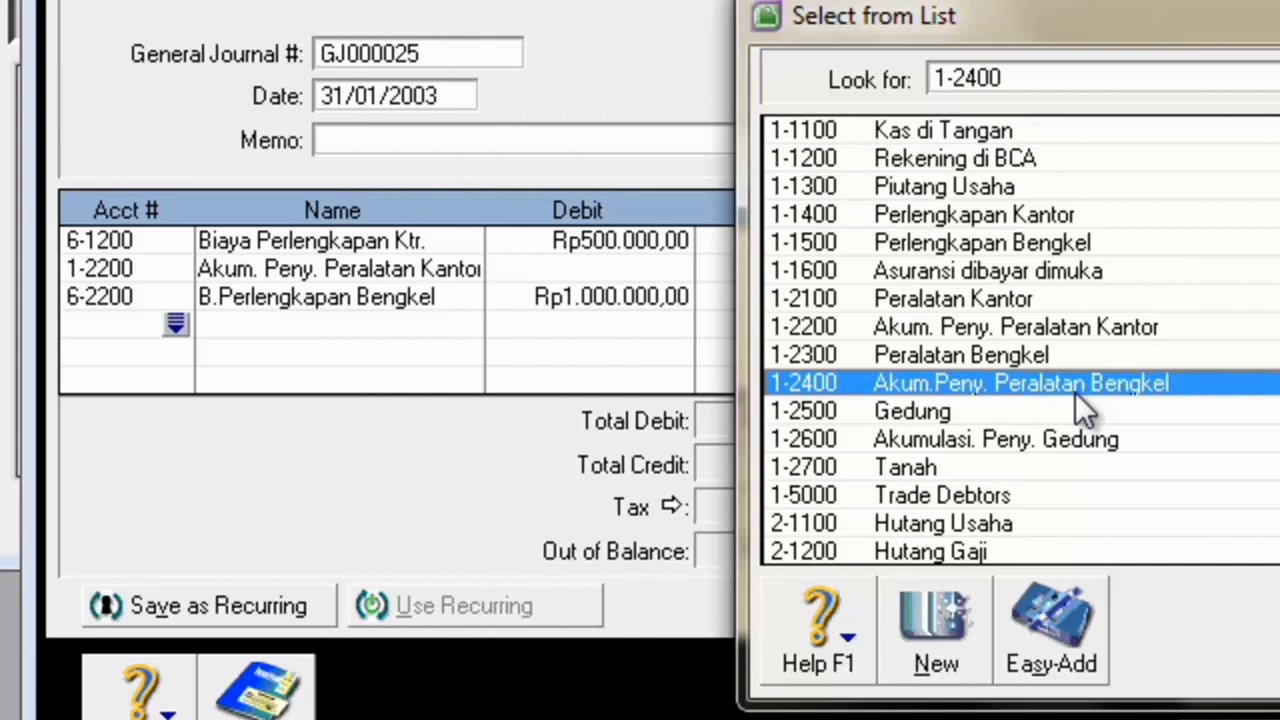
{"action": "double_click", "coordinate": [1083, 383]}
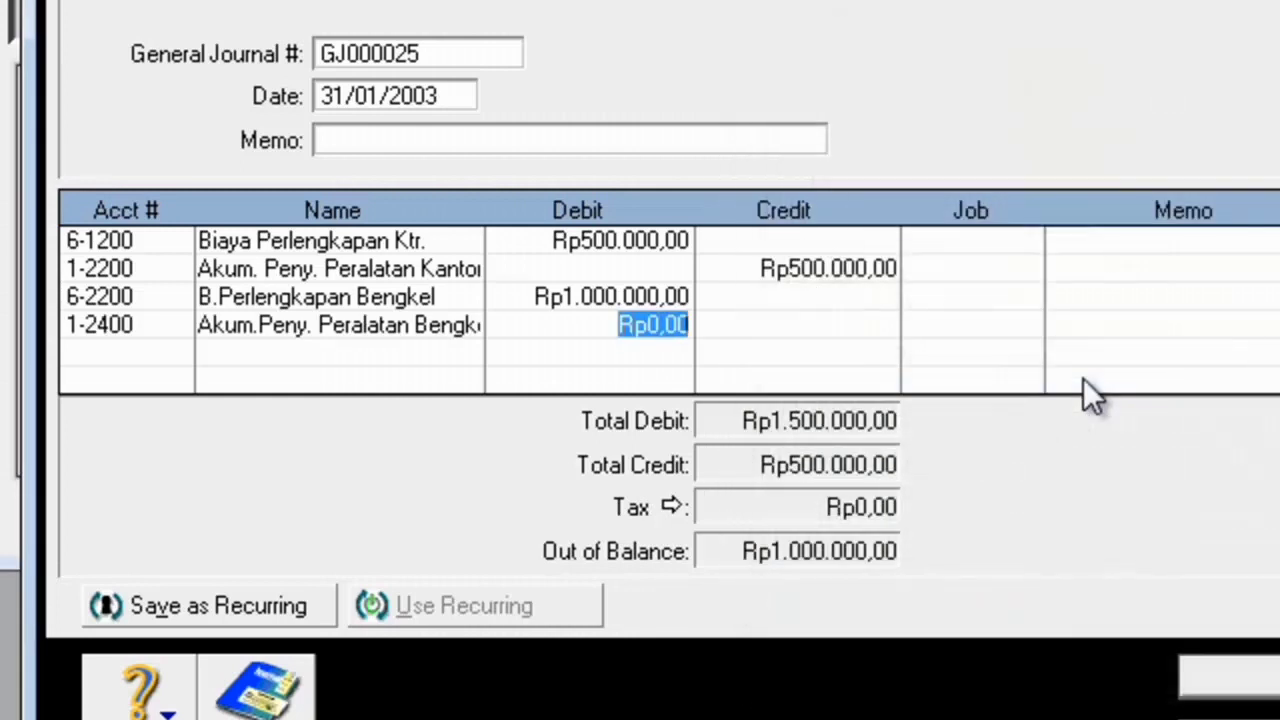
{"action": "key", "text": "Tab"}
{"action": "key", "text": "Tab"}
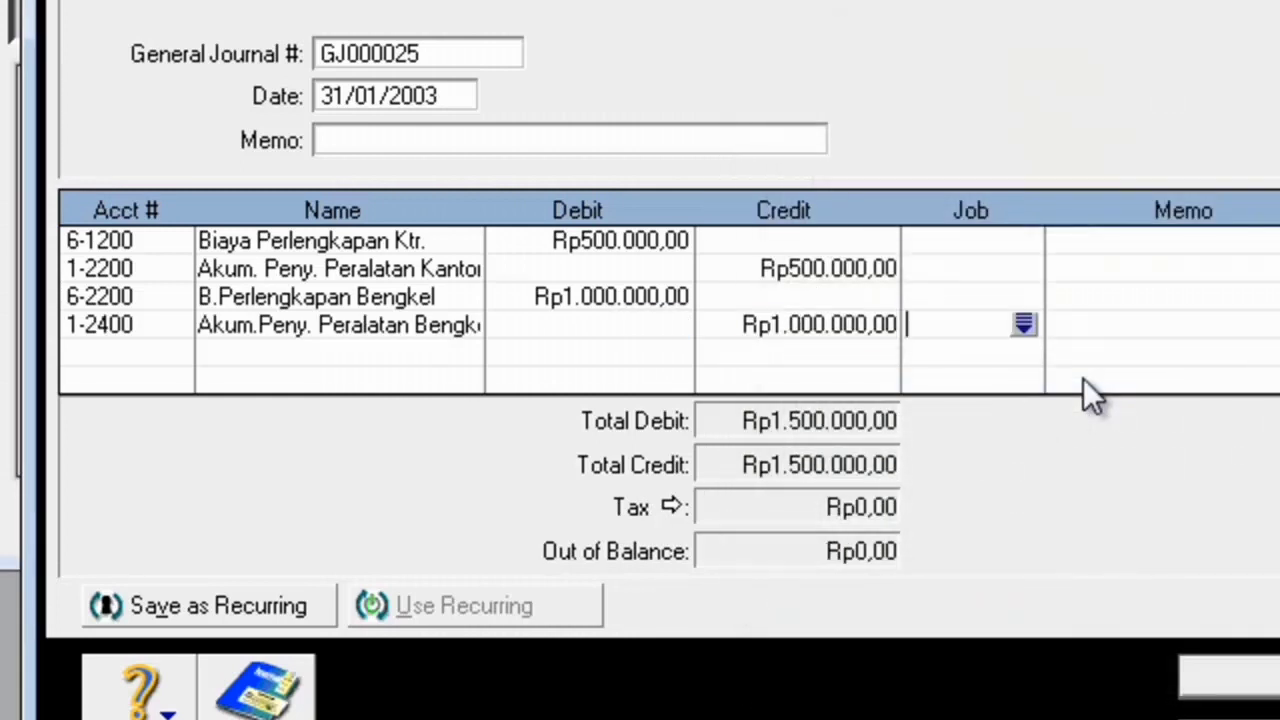
- Debit 6-2720 B.Peny.Gedung and credit 1-2600 Rp2.000.000, then record the journal
{"action": "left_click", "coordinate": [149, 360]}
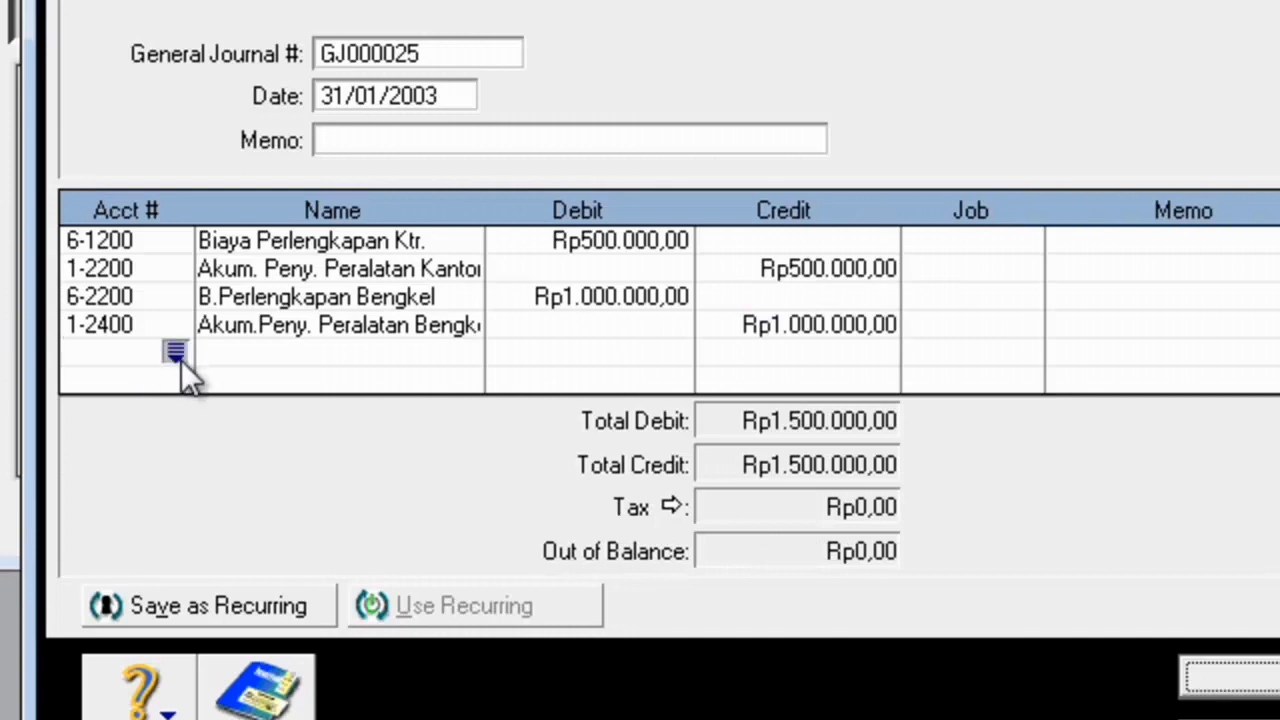
{"action": "left_click", "coordinate": [181, 357]}
{"action": "type", "text": "6"}
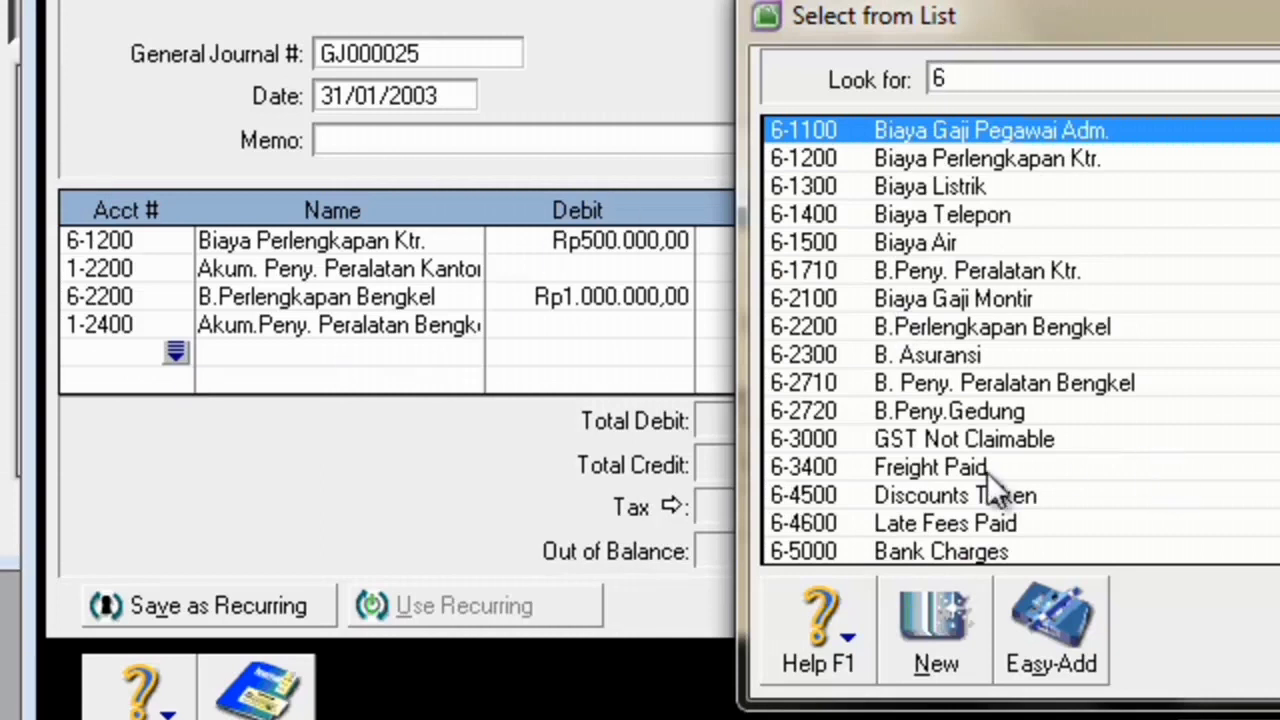
{"action": "double_click", "coordinate": [951, 410]}
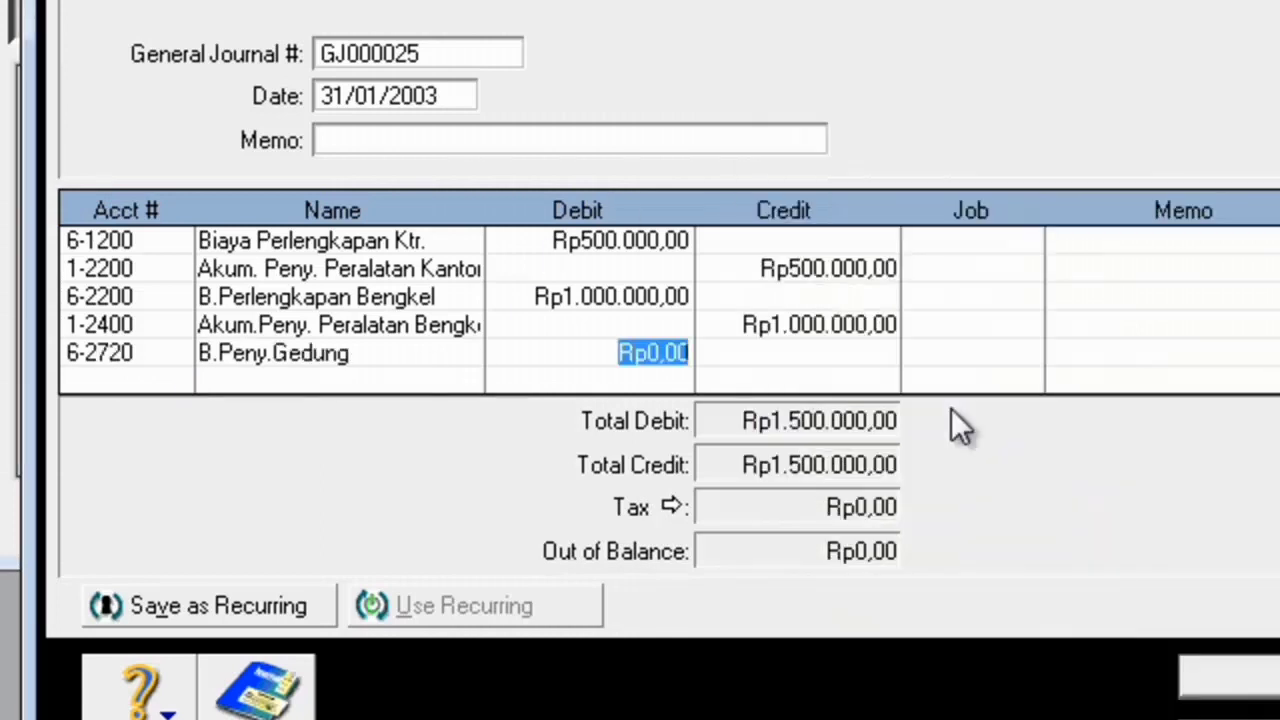
{"action": "type", "text": "2.000.000"}
{"action": "key", "text": "Tab"}
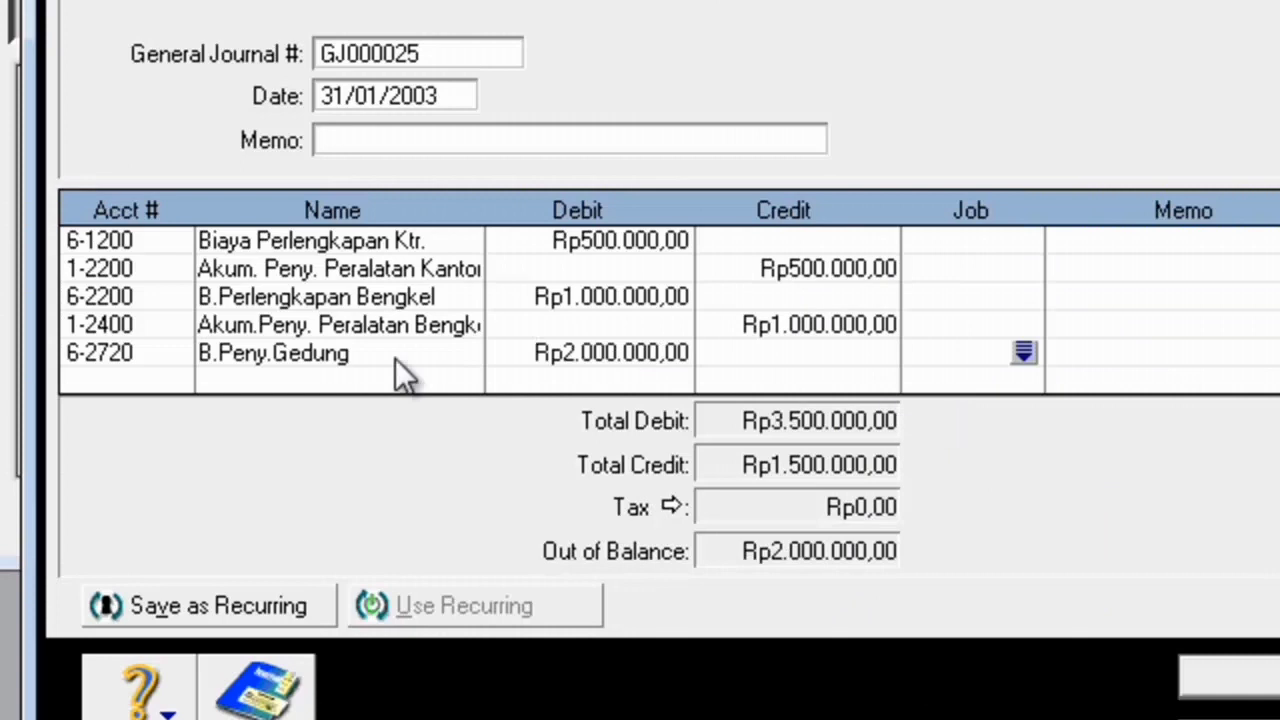
{"action": "left_click", "coordinate": [150, 381]}
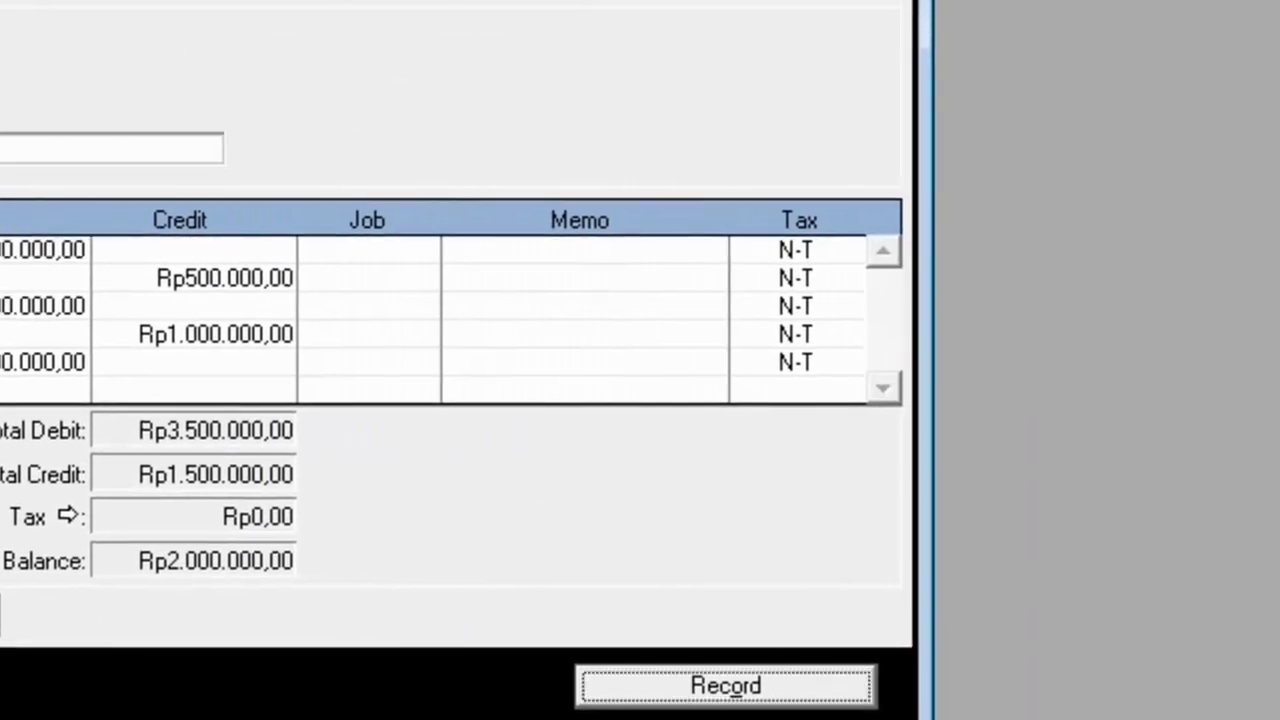
{"action": "left_click", "coordinate": [177, 380]}
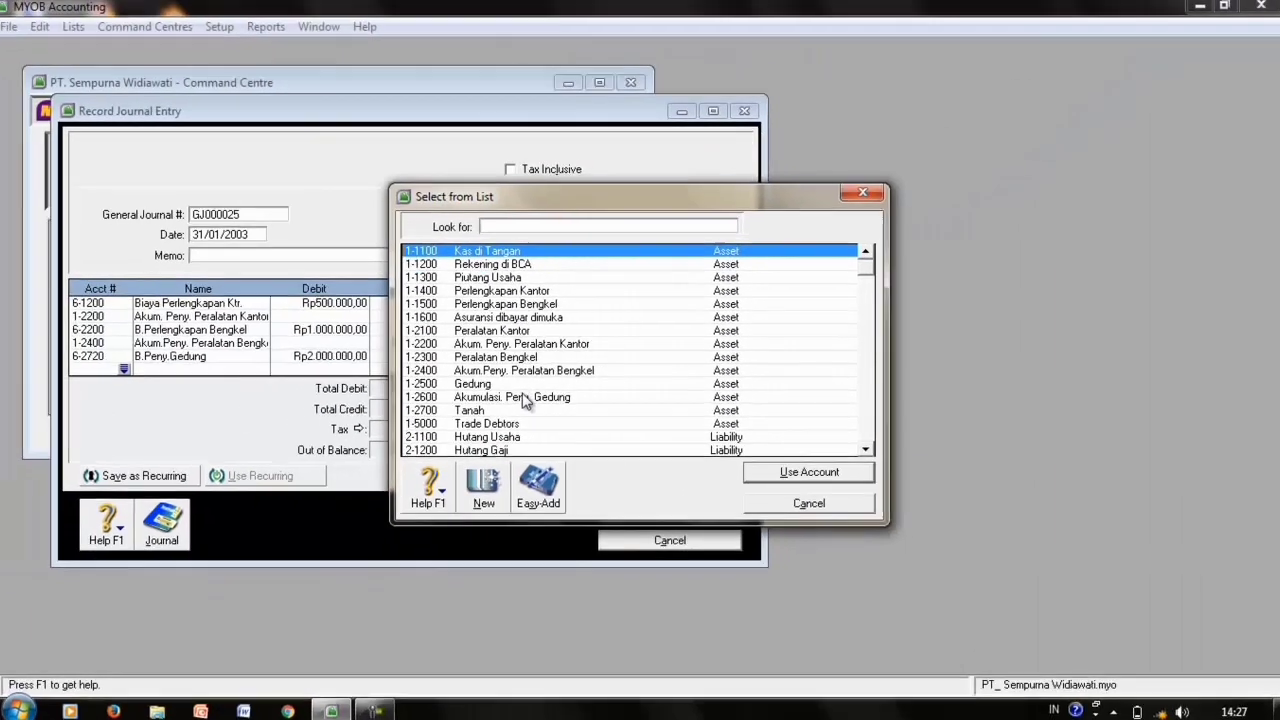
{"action": "double_click", "coordinate": [400, 450]}
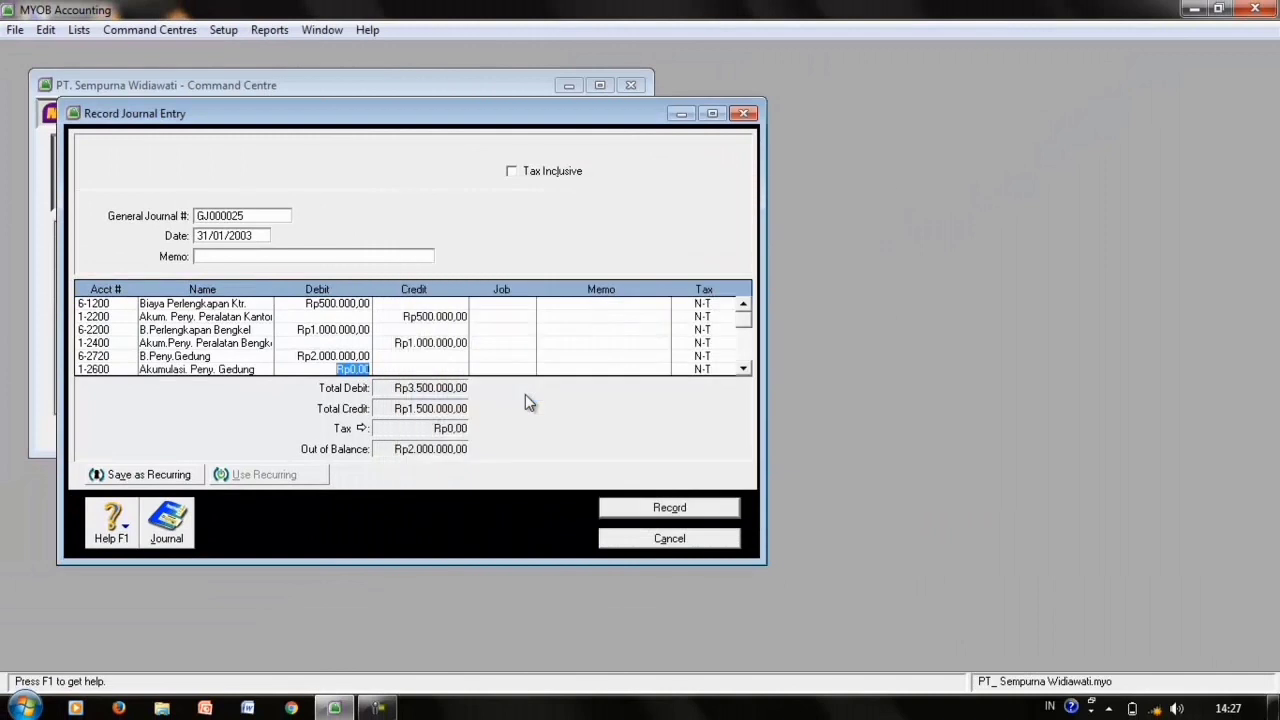
{"action": "key", "text": "Tab"}
{"action": "key", "text": "Tab"}
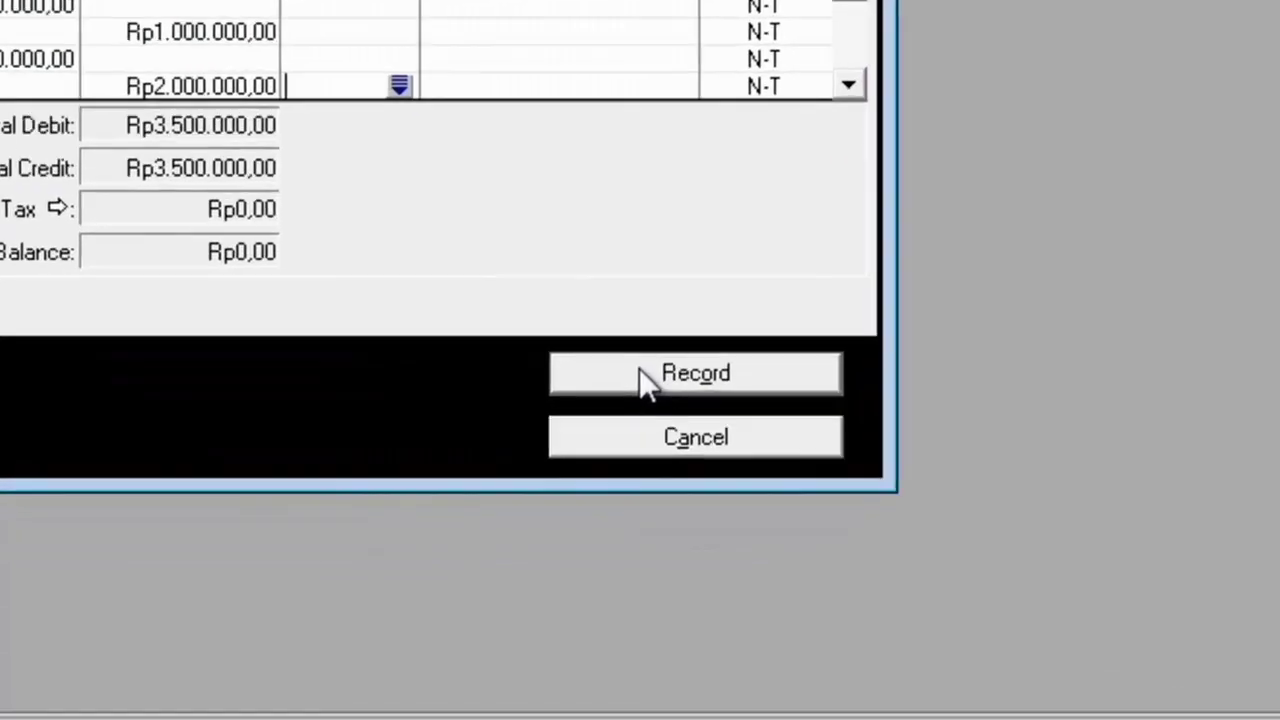
{"action": "left_click", "coordinate": [641, 506]}
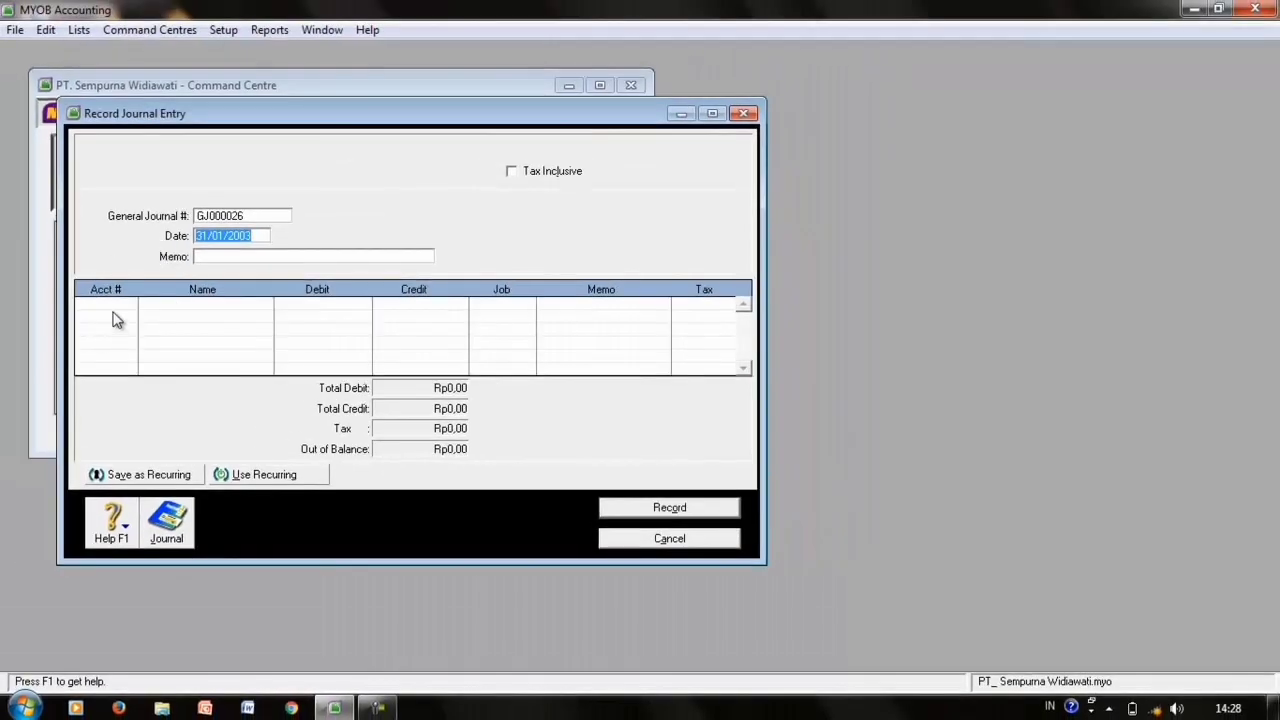
- Debit 6-1300 Biaya Listrik Rp180.000 and 6-1500 Biaya Air Rp120.000
{"action": "left_click", "coordinate": [115, 307]}
{"action": "left_click", "coordinate": [130, 305]}
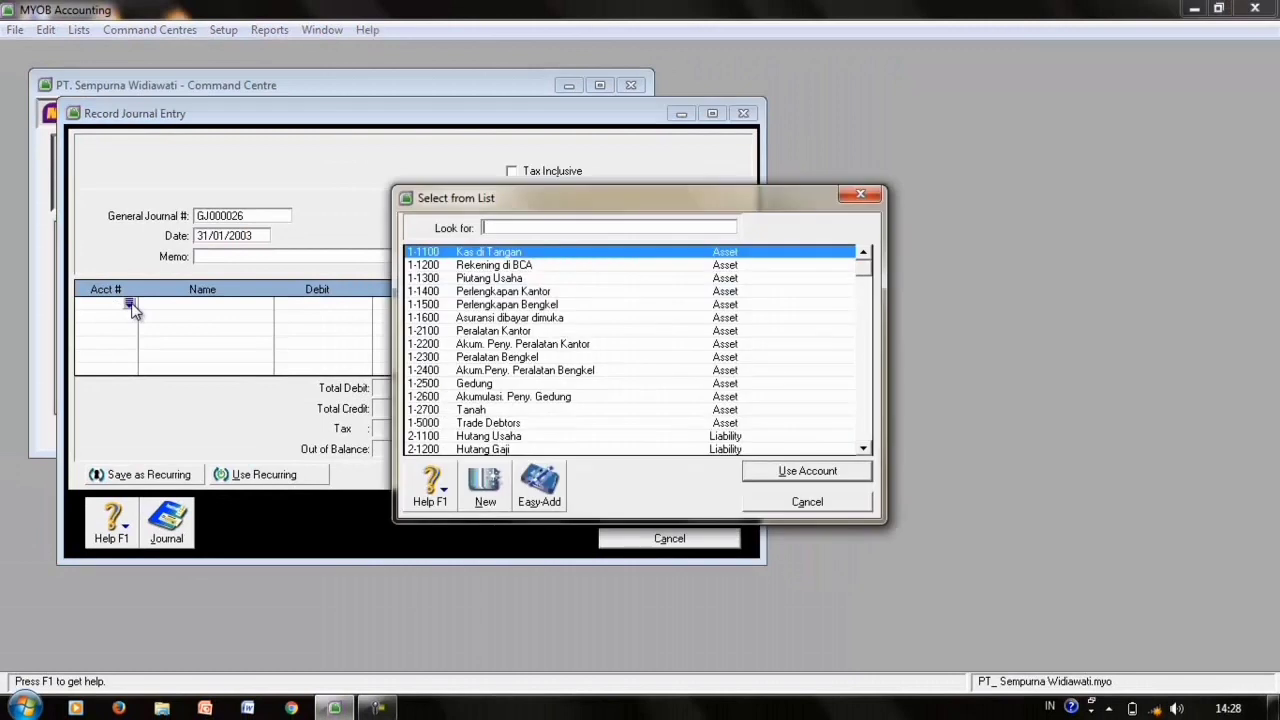
{"action": "type", "text": "6-1300"}
{"action": "key", "text": "Return"}
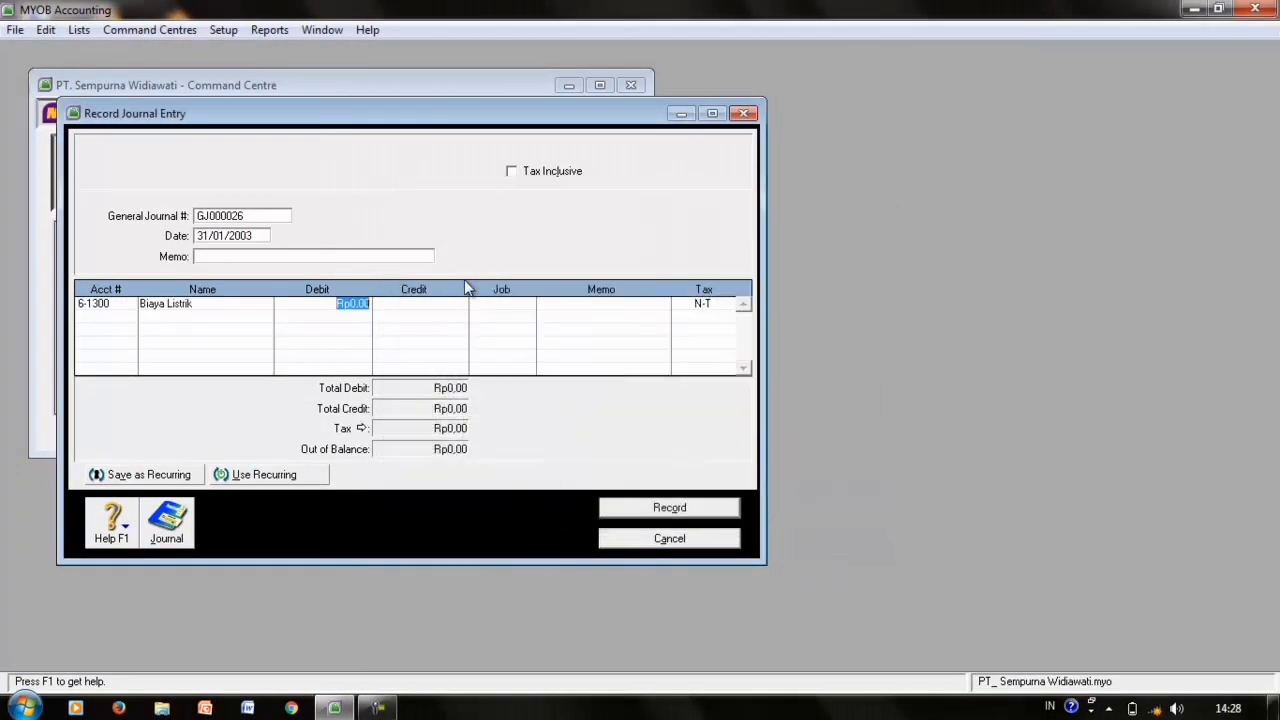
{"action": "type", "text": "180000"}
{"action": "left_click", "coordinate": [130, 318]}
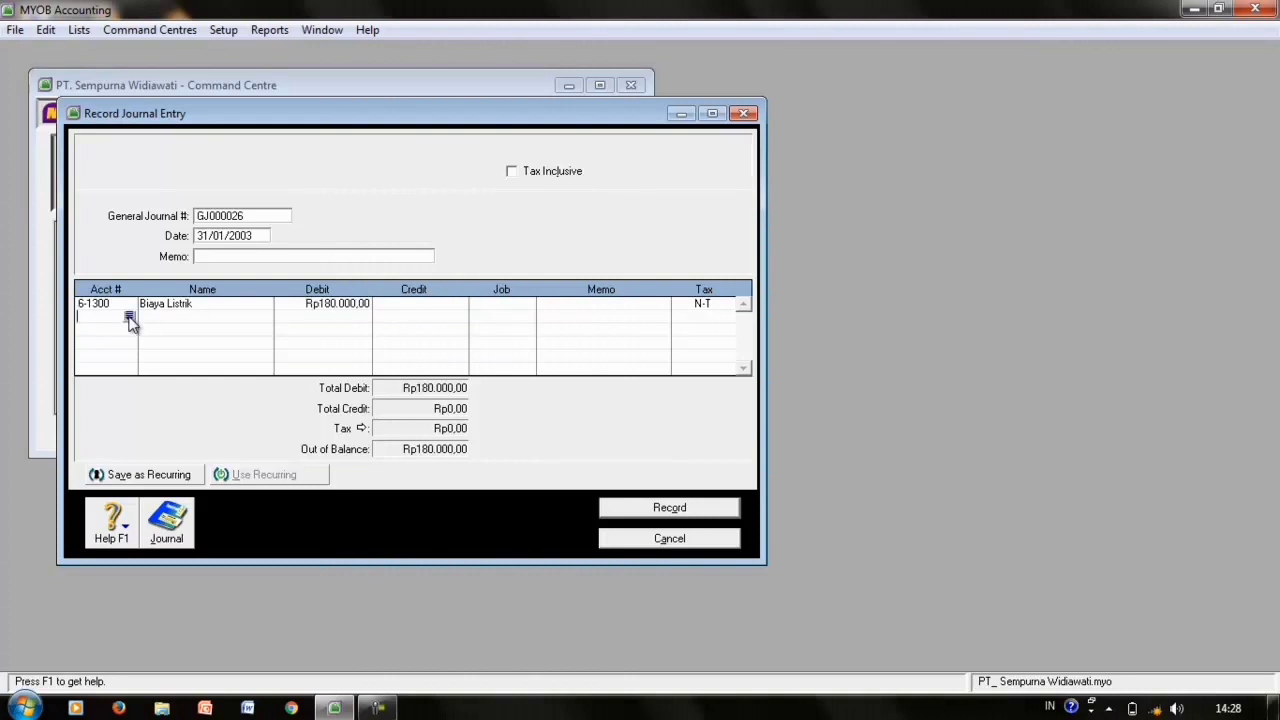
{"action": "type", "text": "6"}
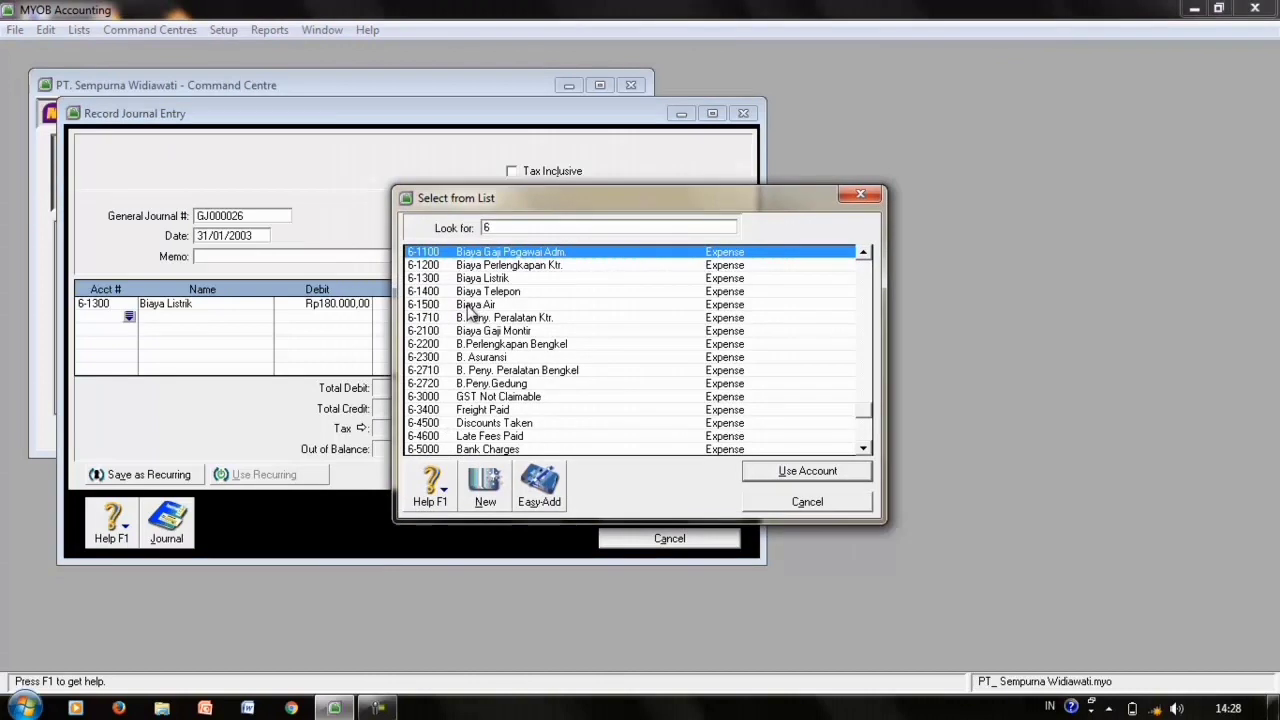
{"action": "double_click", "coordinate": [470, 311]}
{"action": "type", "text": "120.000"}
{"action": "left_click", "coordinate": [132, 328]}
- Debit Biaya Telepon Rp400.000, credit Hutang Biaya Lainnya Rp700.000, and record the entry
{"action": "left_click", "coordinate": [132, 328]}
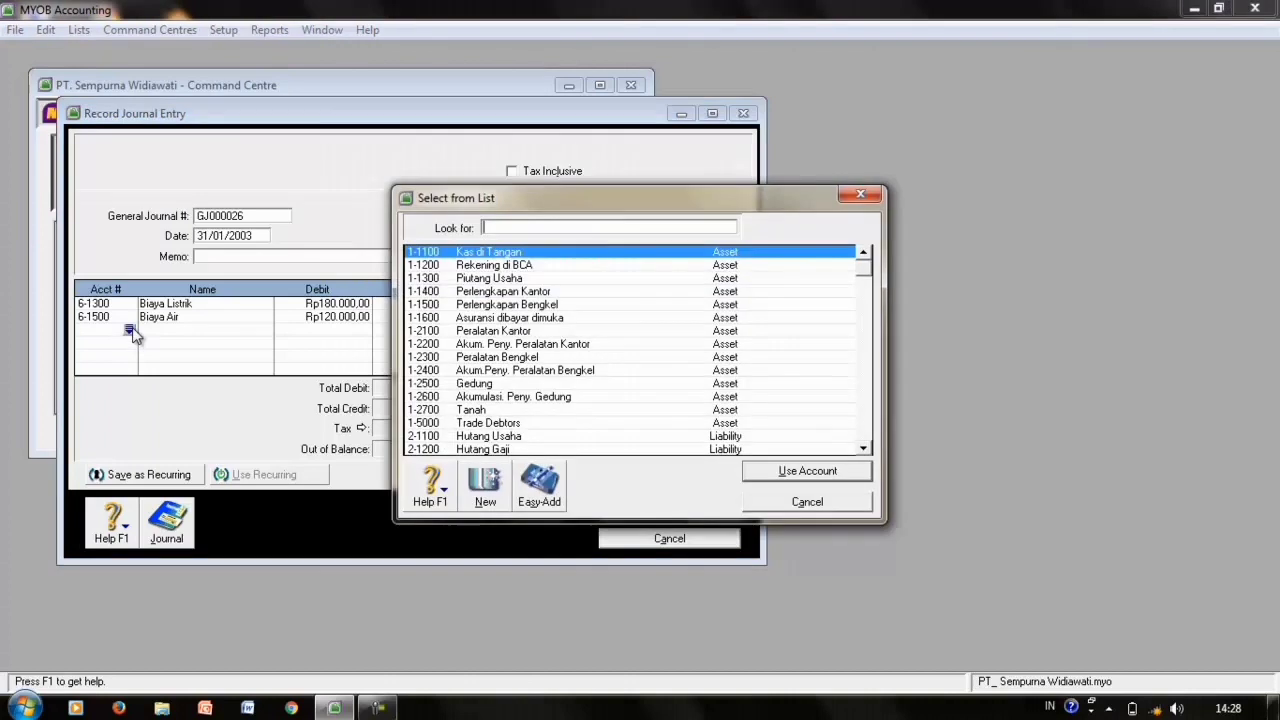
{"action": "type", "text": "61"}
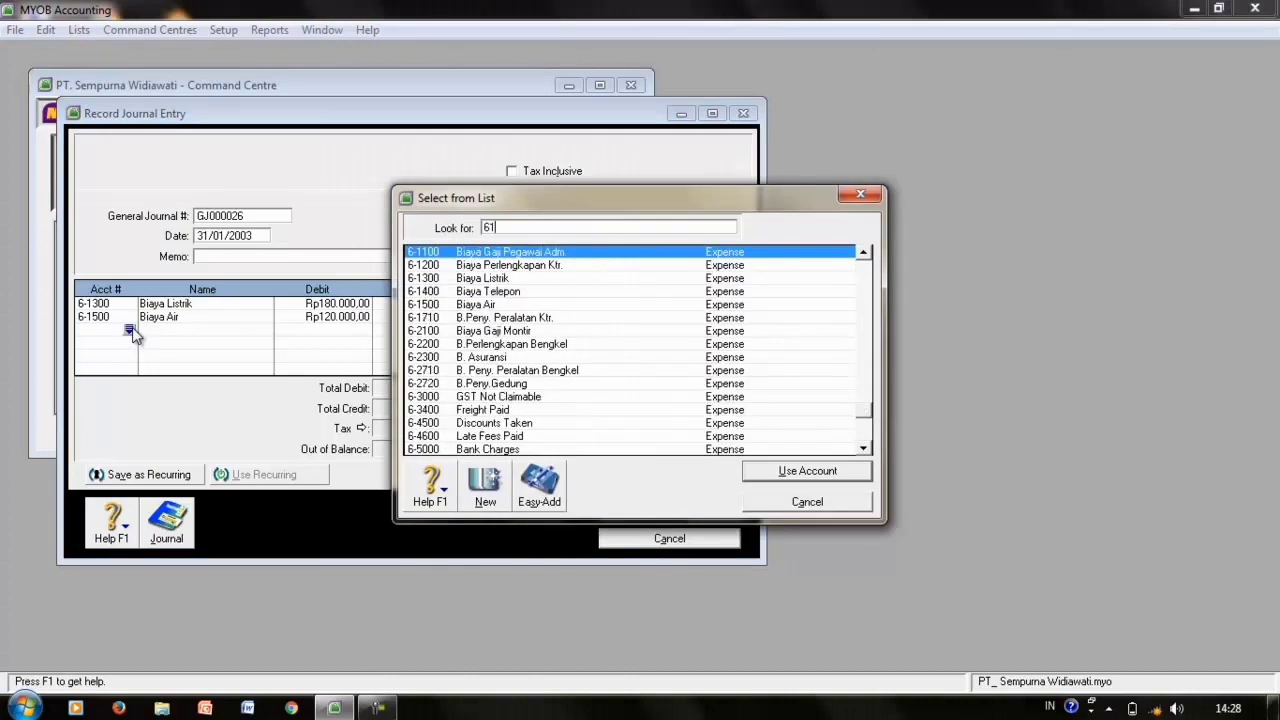
{"action": "double_click", "coordinate": [524, 293]}
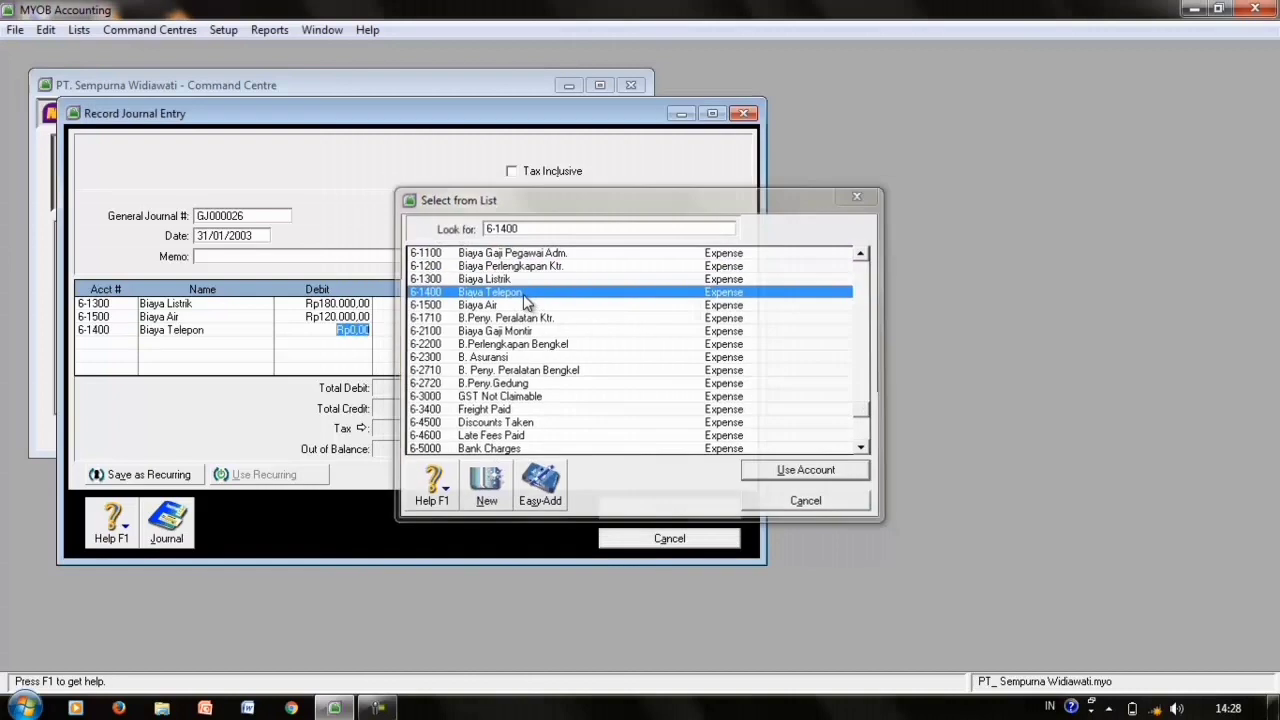
{"action": "type", "text": "400000"}
{"action": "key", "text": "Tab"}
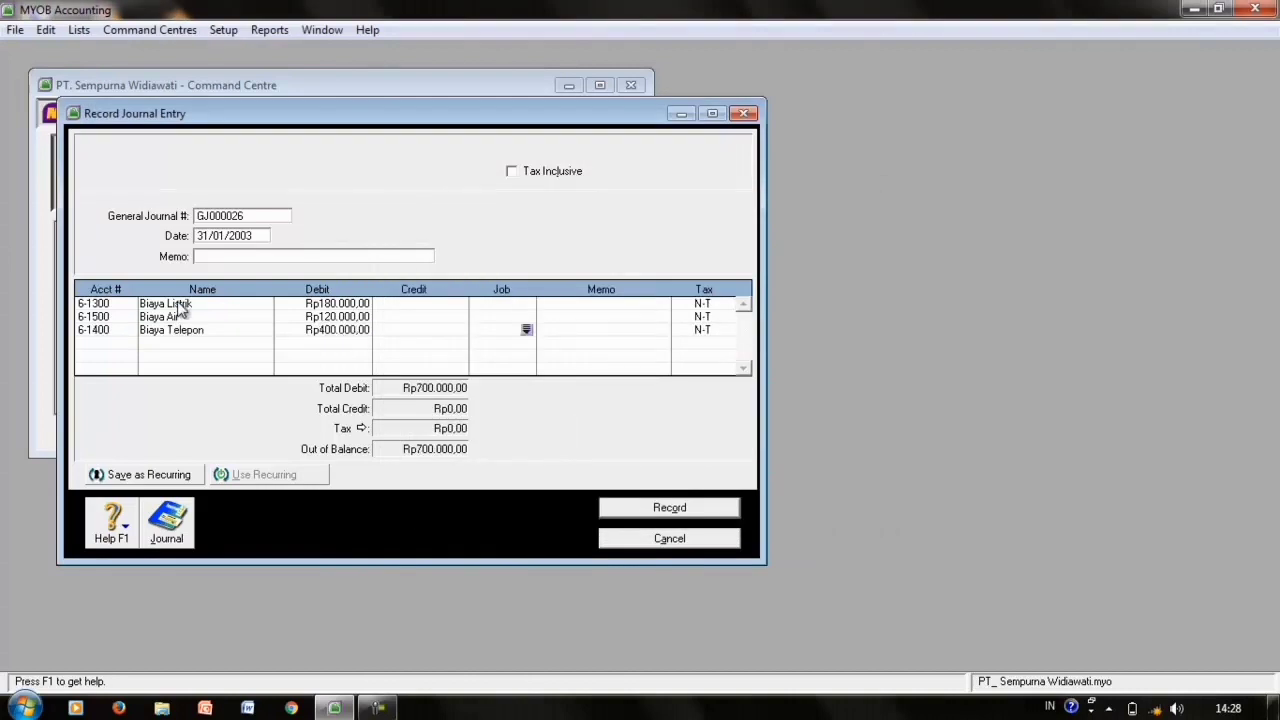
{"action": "left_click", "coordinate": [104, 340]}
{"action": "type", "text": "21"}
{"action": "key", "text": "Tab"}
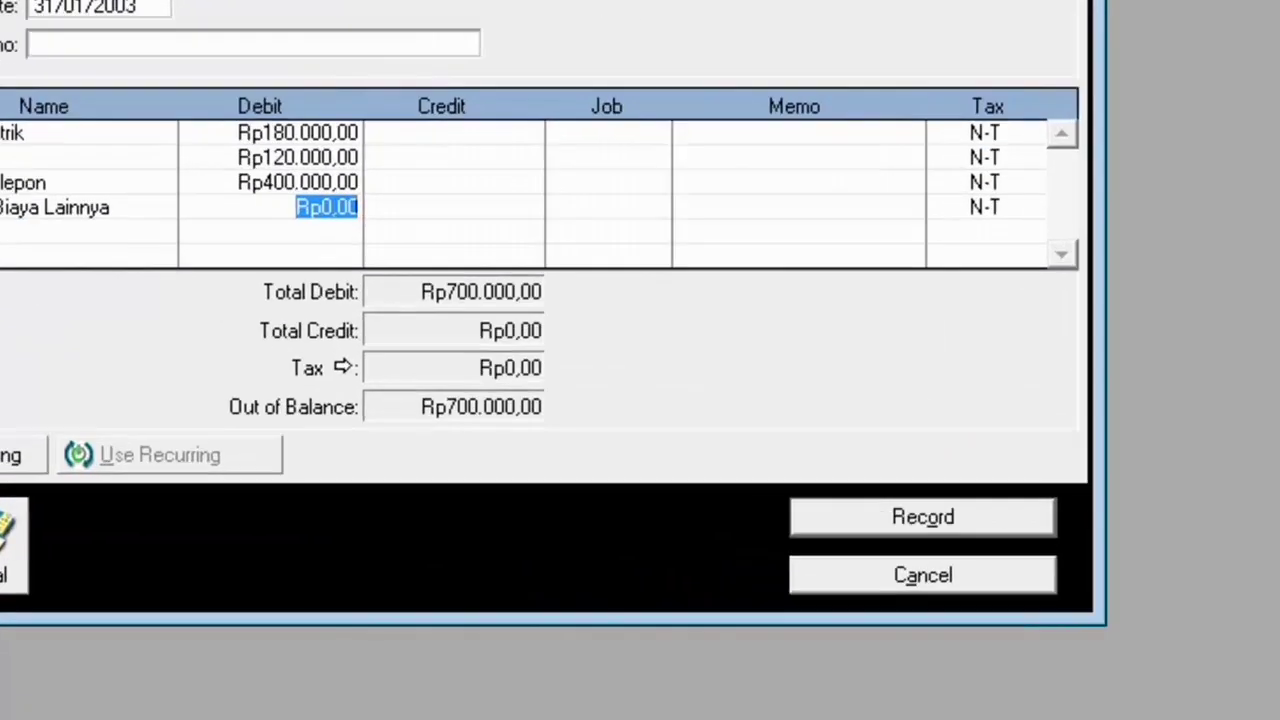
{"action": "key", "text": "Tab"}
{"action": "key", "text": "Tab"}
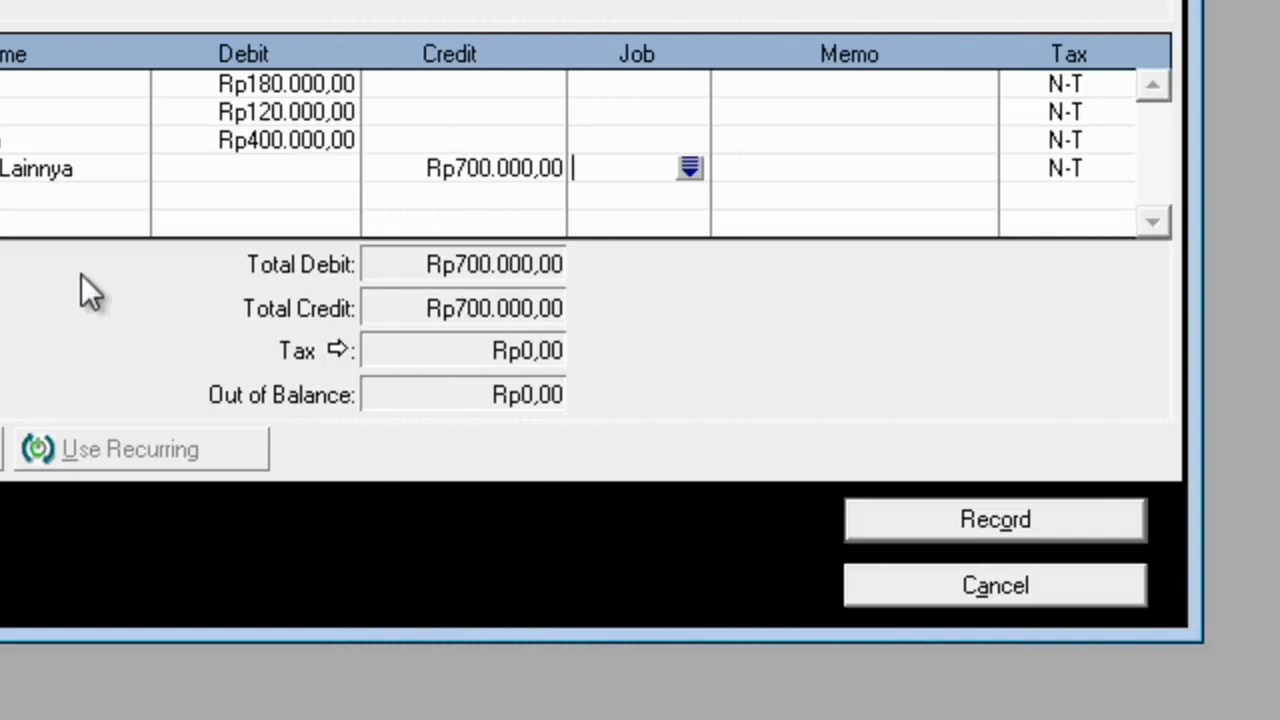
{"action": "left_click", "coordinate": [965, 518]}
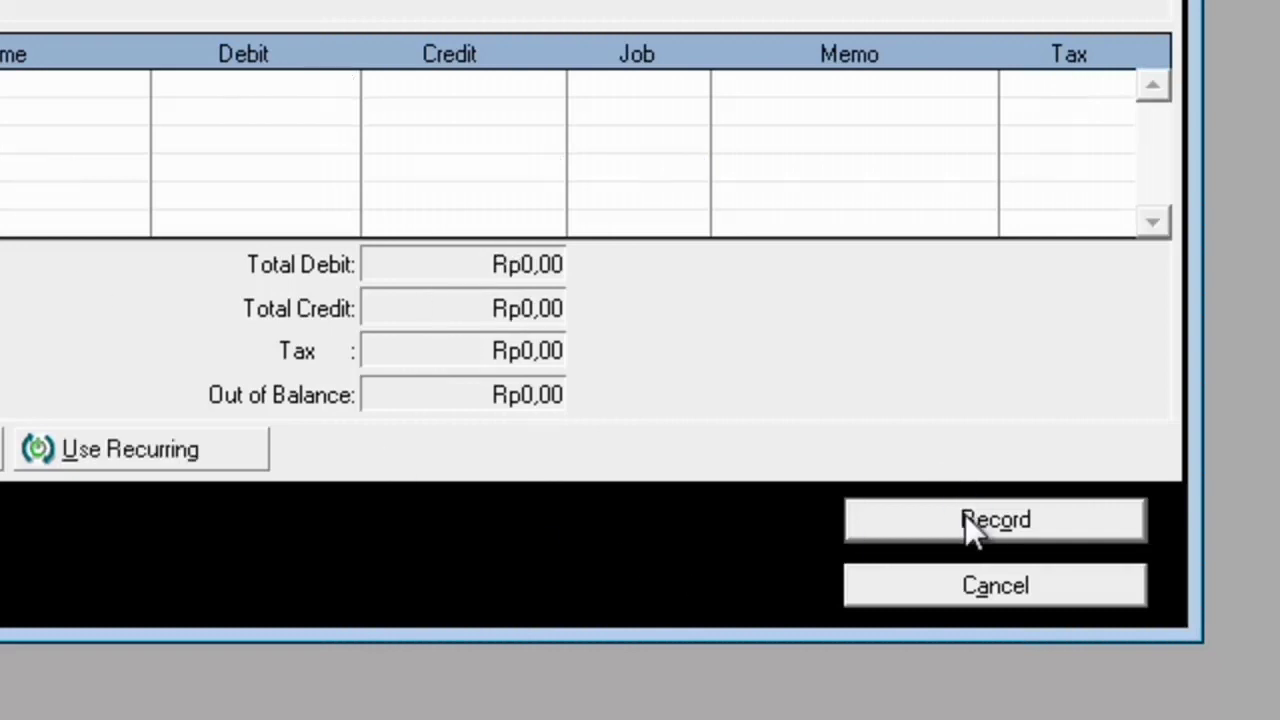
- Close the journal window and review GJ000001–GJ000026 in the maximized Transaction Journal
{"action": "left_click", "coordinate": [983, 589]}
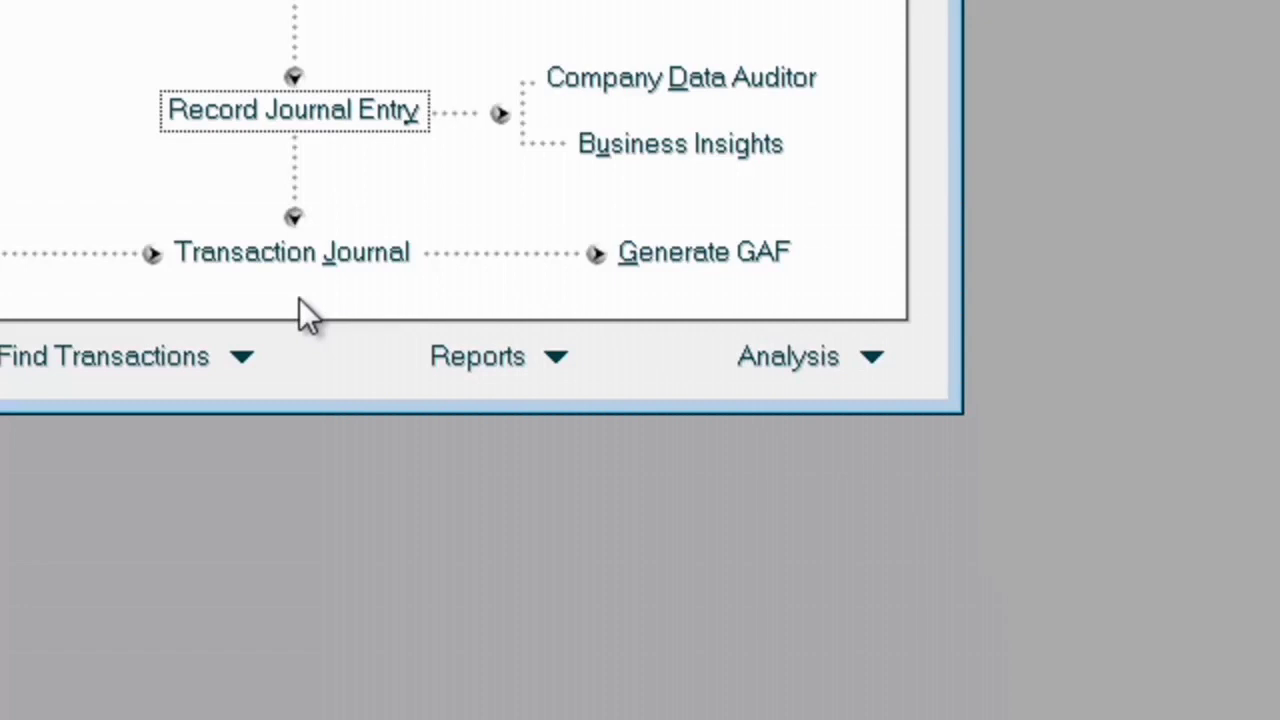
{"action": "left_click", "coordinate": [300, 265]}
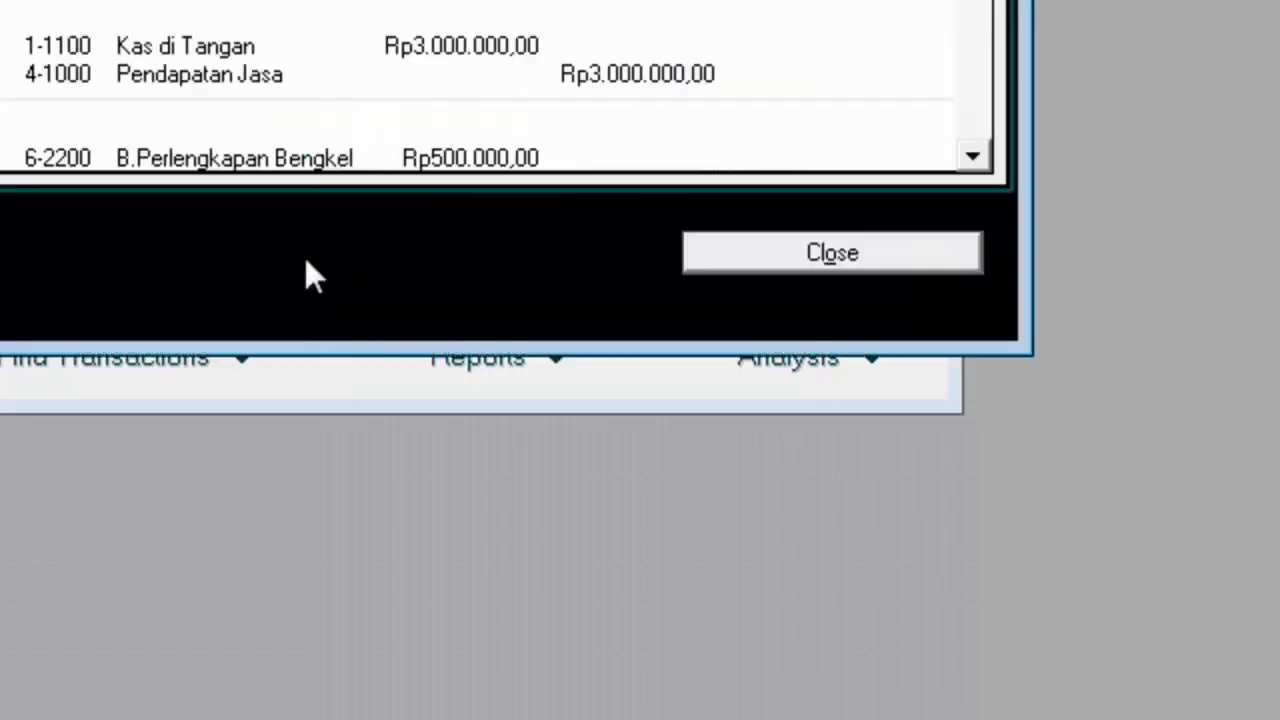
{"action": "left_click", "coordinate": [537, 563]}
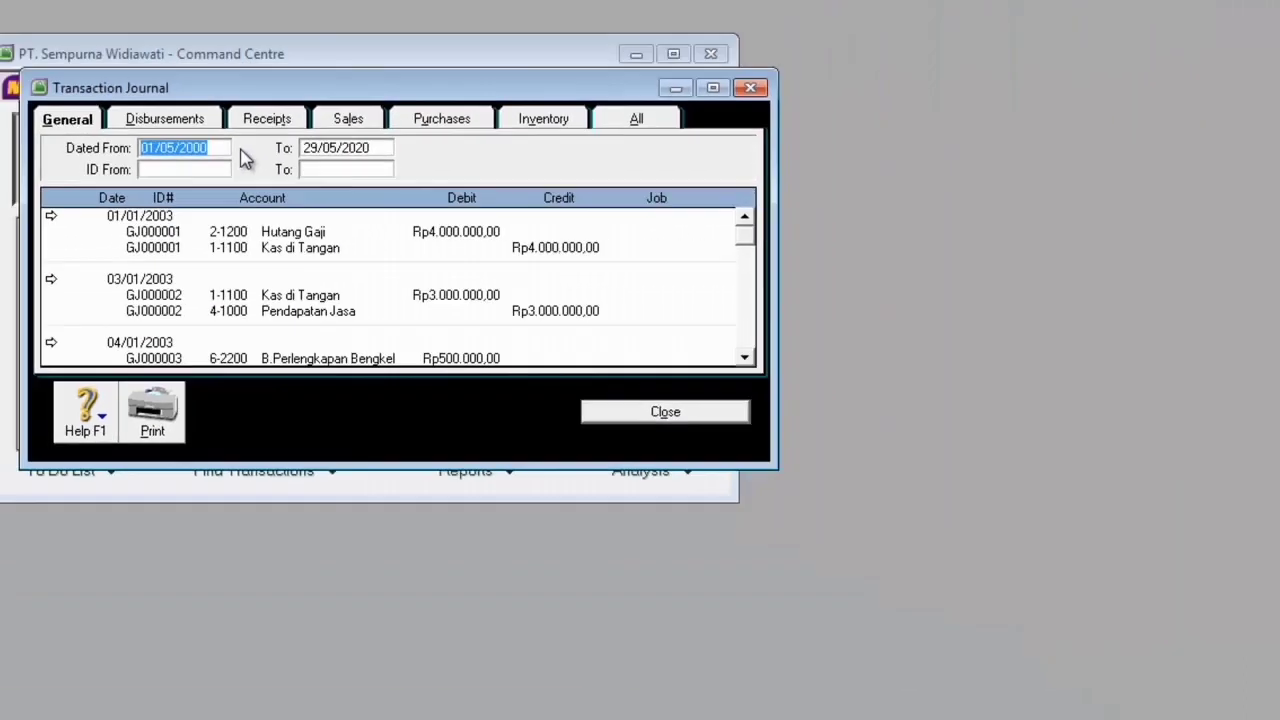
{"action": "left_click", "coordinate": [214, 80]}
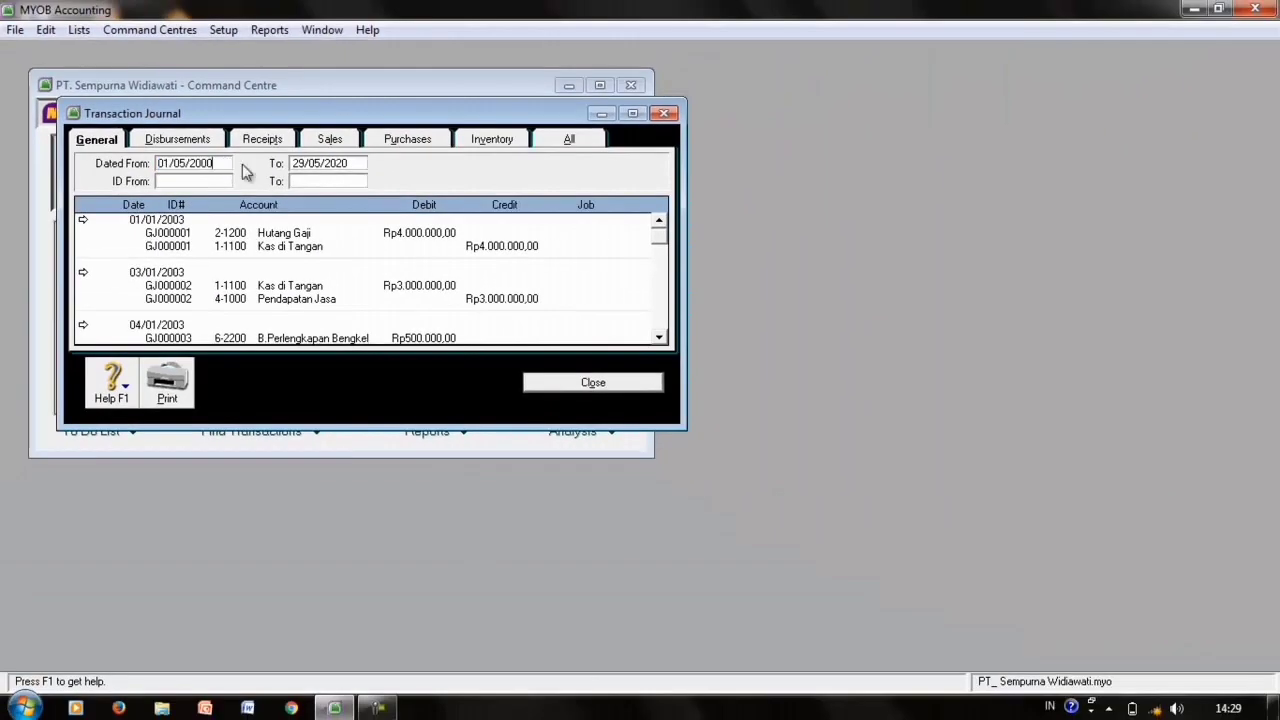
{"action": "left_click", "coordinate": [631, 114]}
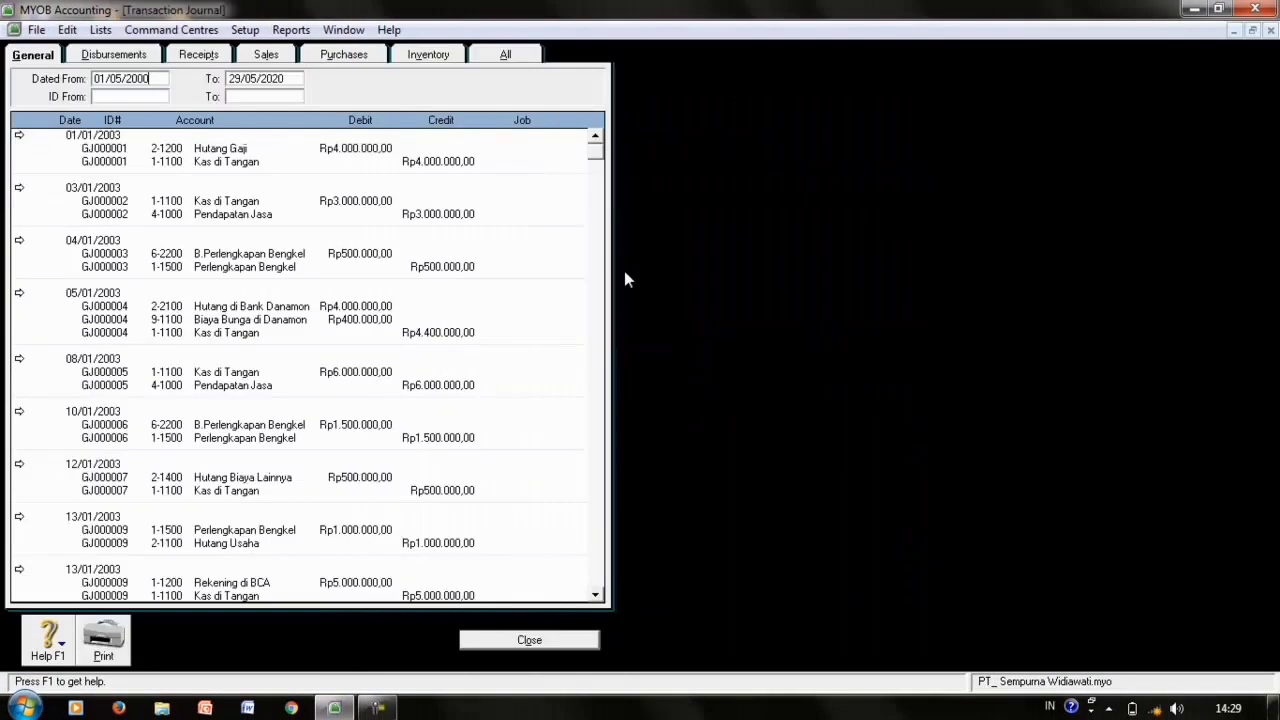
{"action": "left_click_drag", "start_coordinate": [596, 155], "coordinate": [600, 610]}
{"action": "left_click", "coordinate": [563, 643]}
{"action": "left_click", "coordinate": [291, 30]}
- Display the Trial Balance, check the Rp294.000.000,00 YTD totals, then close it and the index
{"action": "left_click", "coordinate": [798, 473]}
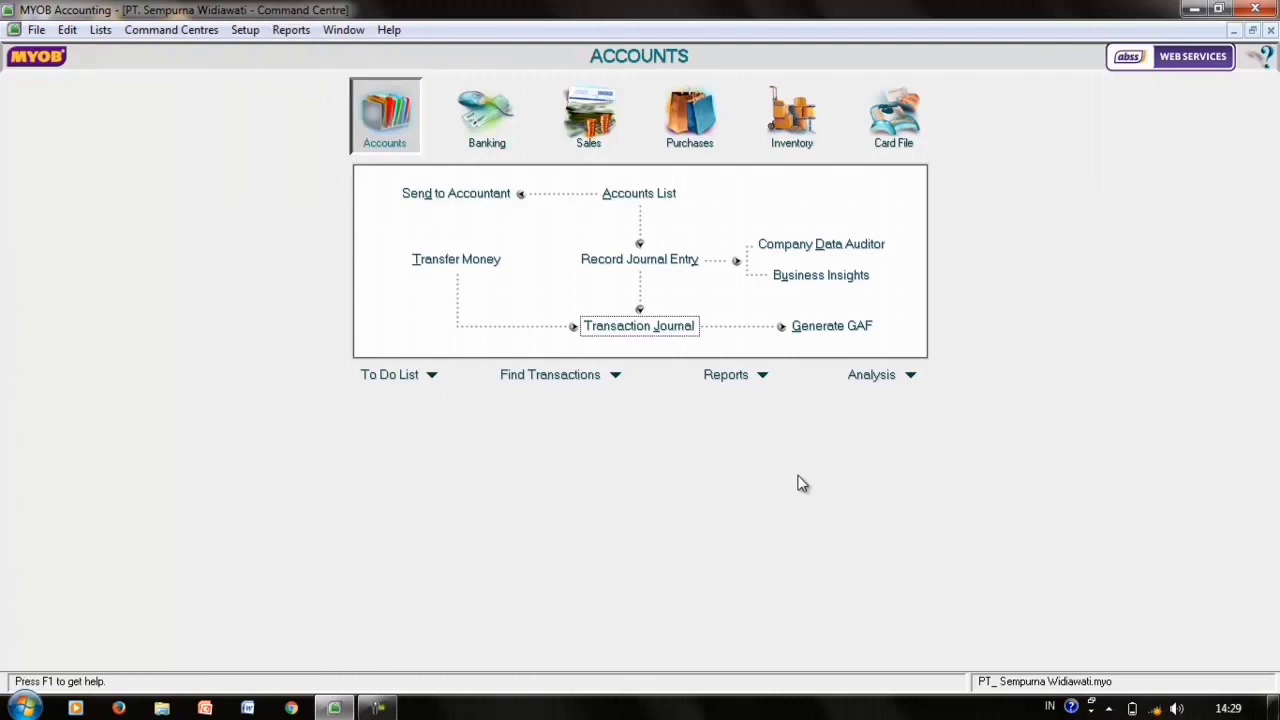
{"action": "left_click", "coordinate": [730, 386]}
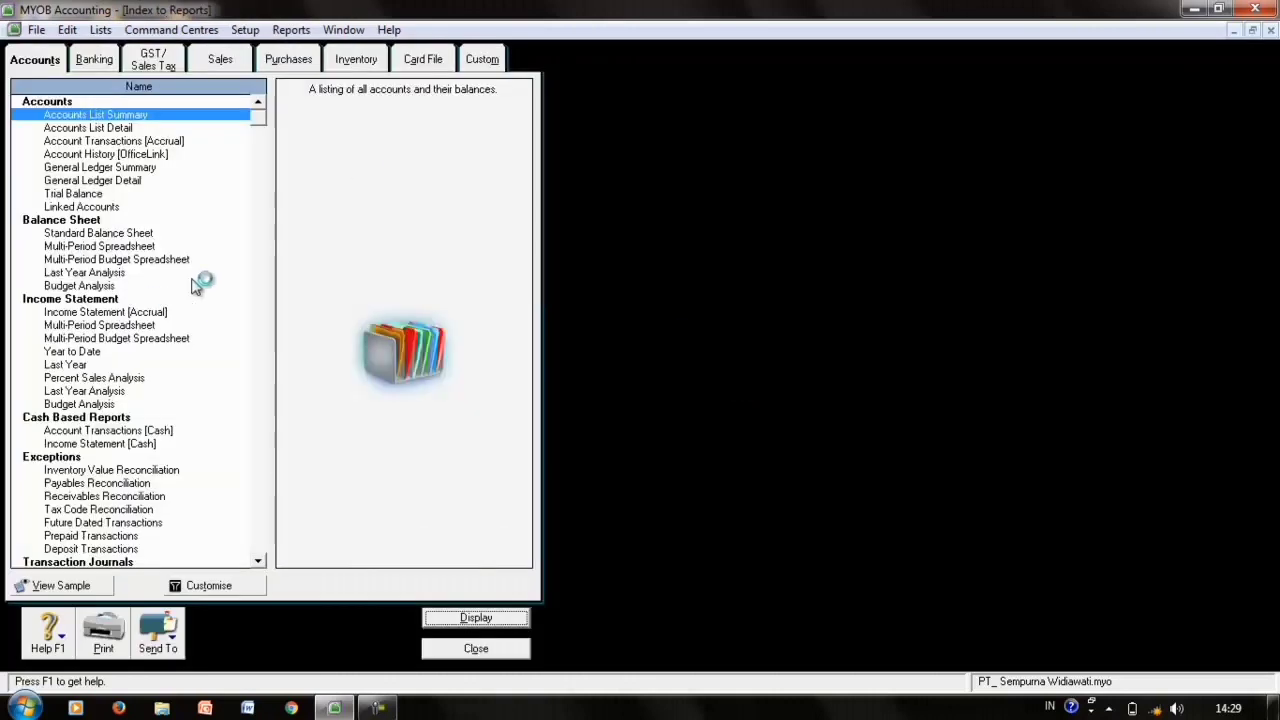
{"action": "left_click", "coordinate": [93, 196]}
{"action": "double_click", "coordinate": [93, 196]}
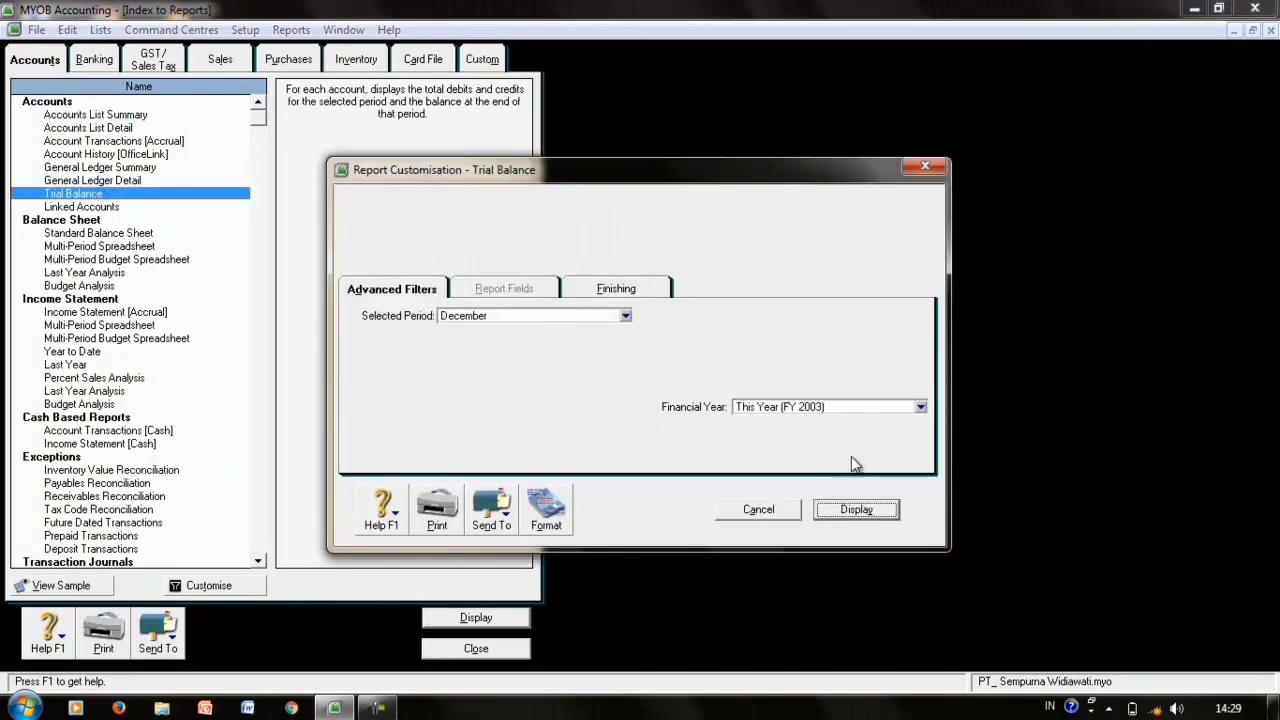
{"action": "left_click", "coordinate": [856, 512]}
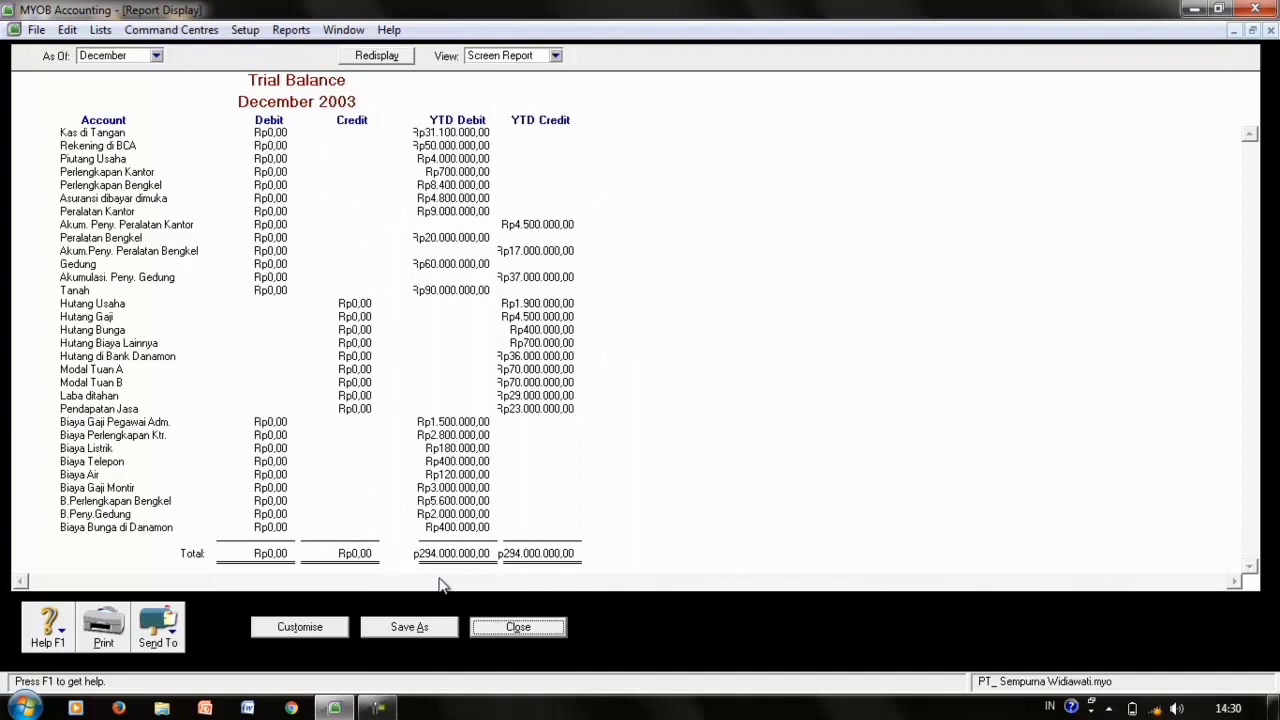
{"action": "left_click", "coordinate": [506, 634]}
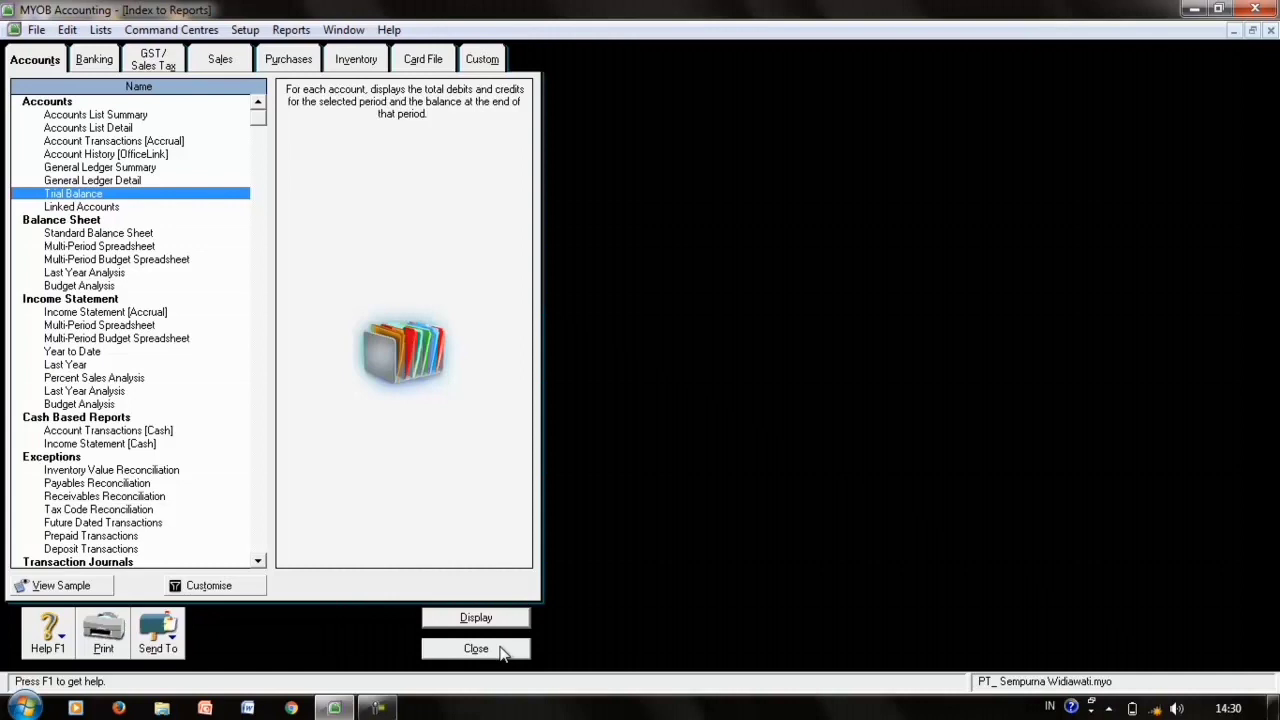
{"action": "left_click", "coordinate": [476, 649]}
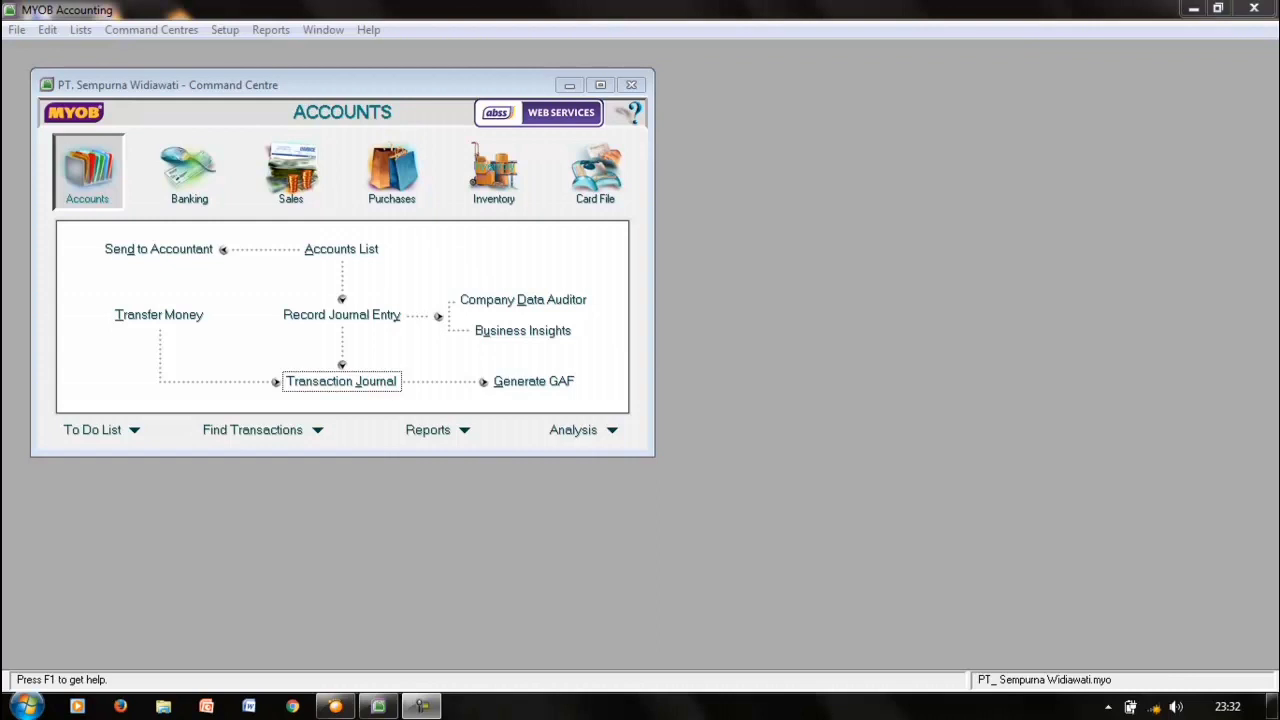
- Back up the company file to a ZIP after a clean error check, then exit without another backup
{"action": "key", "text": "alt+f"}
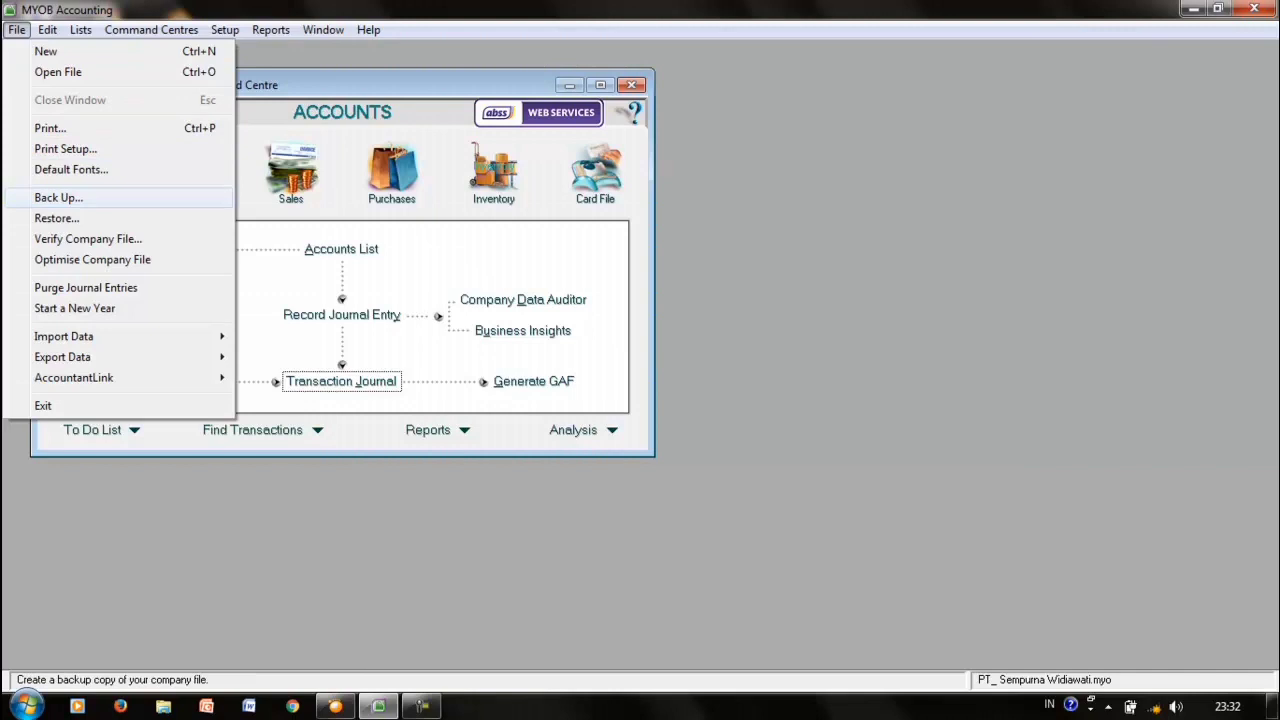
{"action": "key", "text": "Return"}
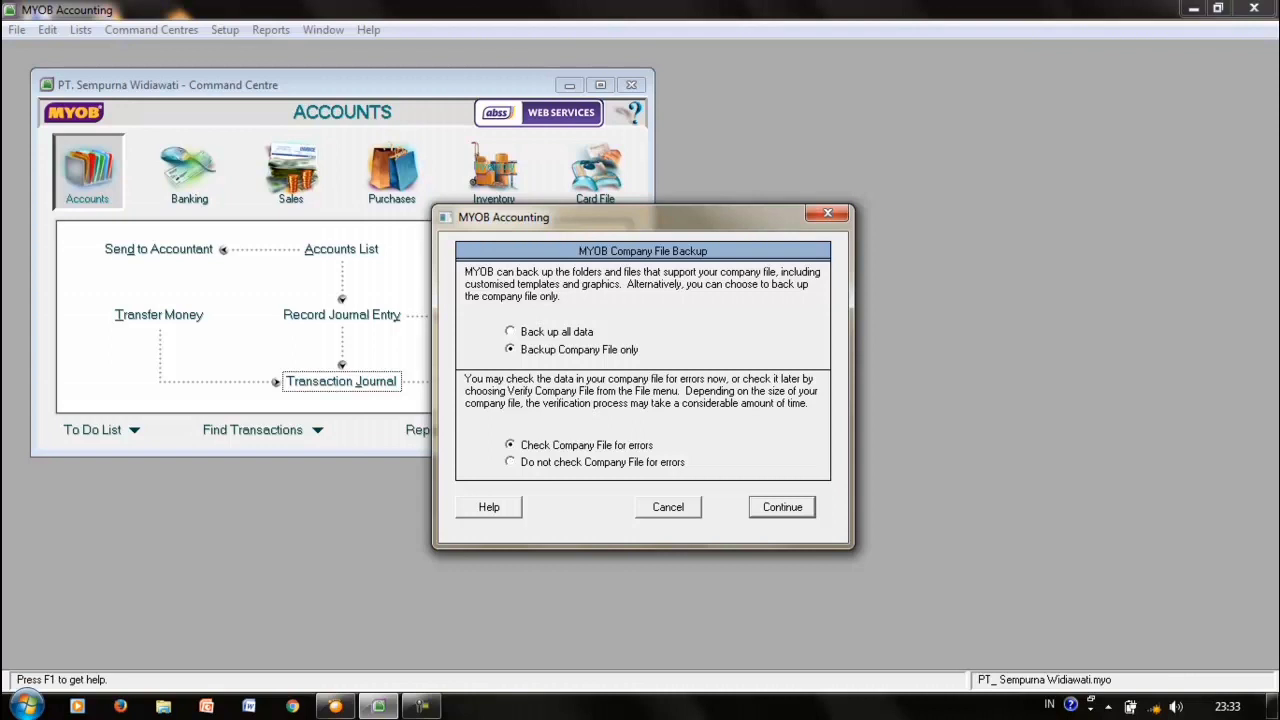
{"action": "key", "text": "Return"}
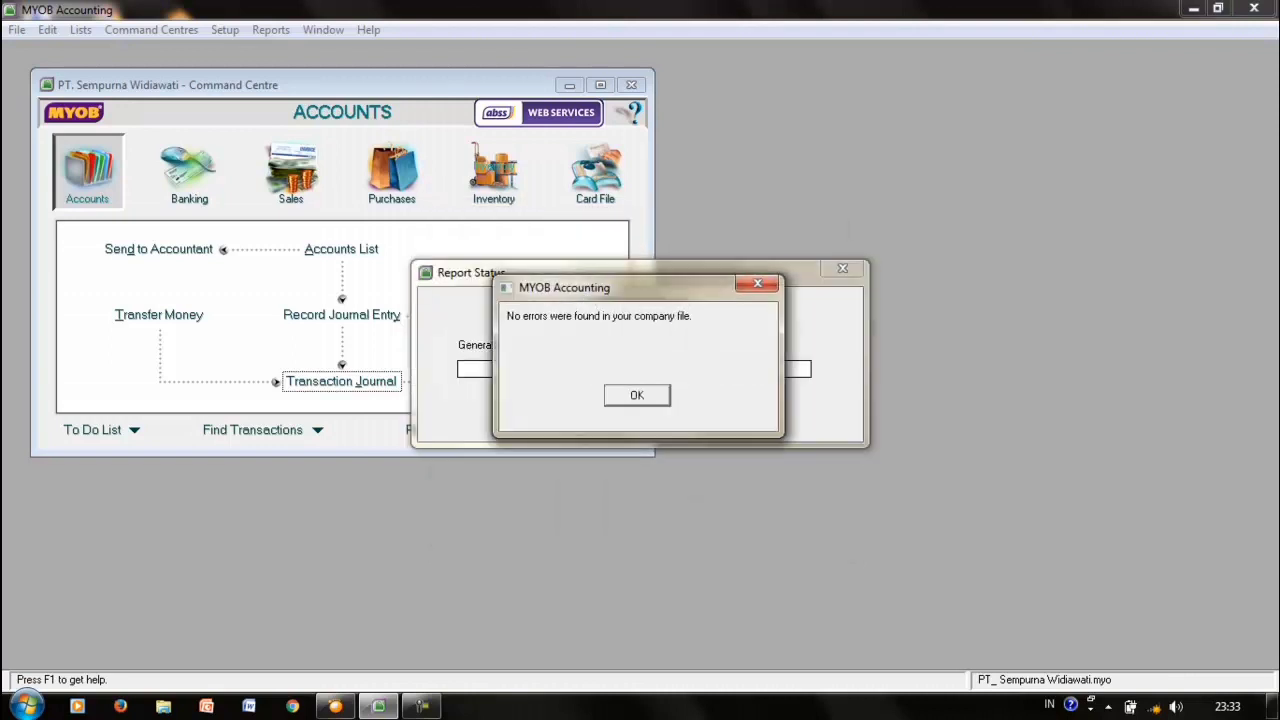
{"action": "key", "text": "Return"}
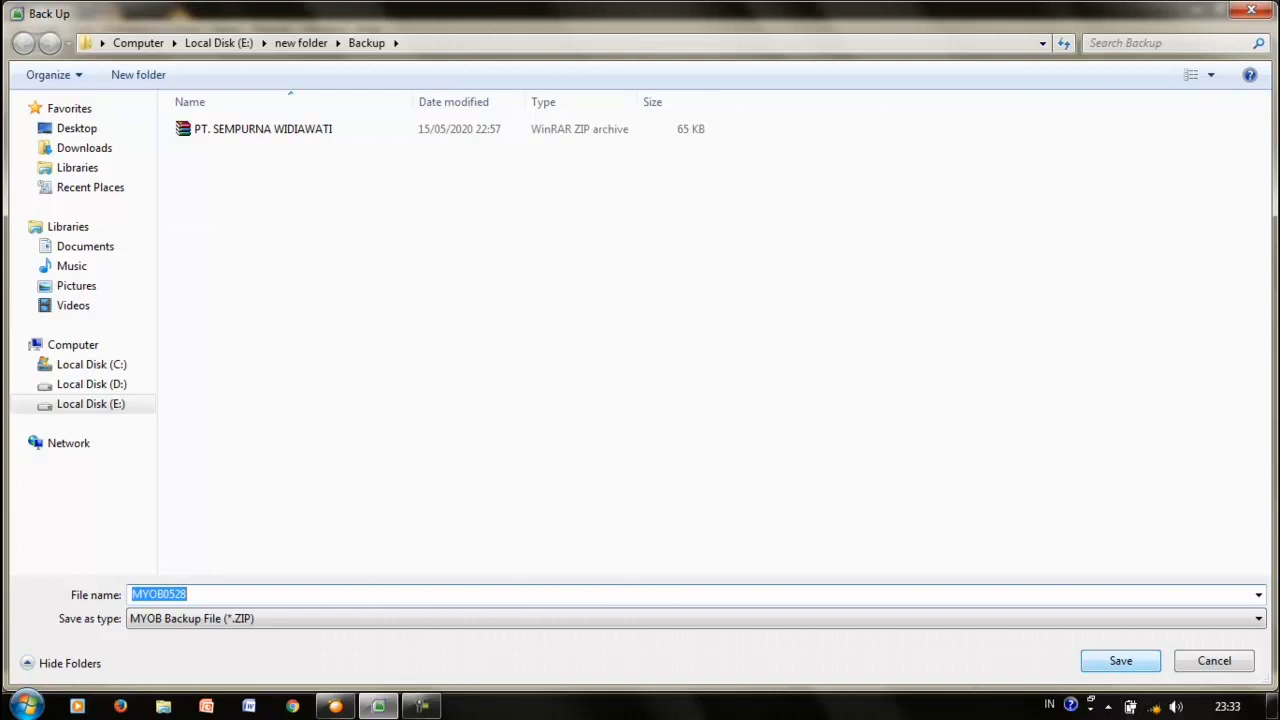
{"action": "key", "text": "Return"}
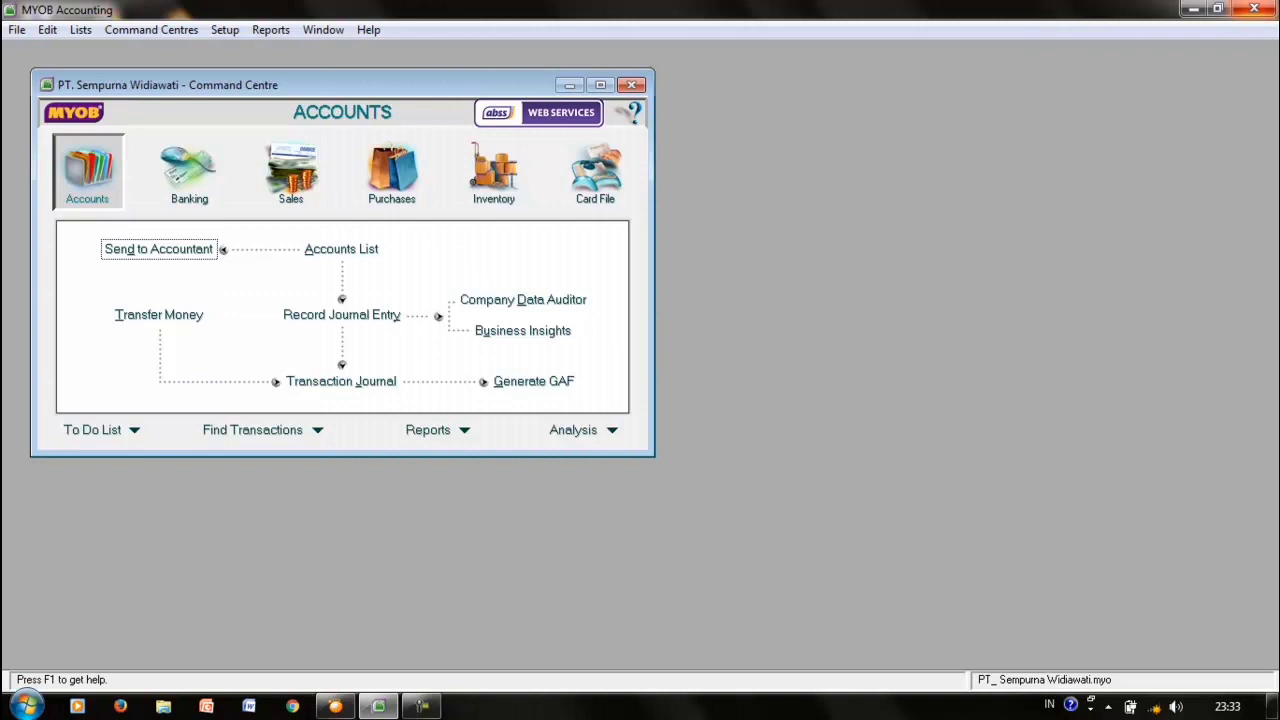
{"action": "left_click", "coordinate": [1254, 8]}
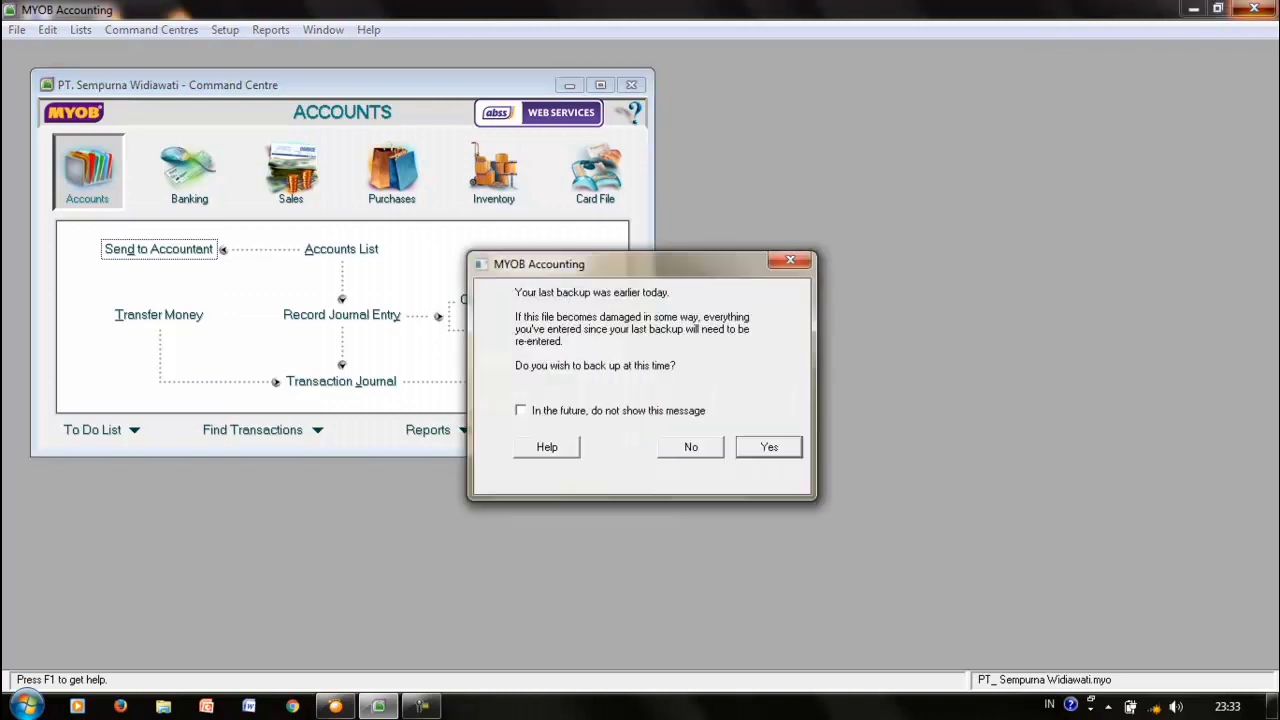
{"action": "left_click", "coordinate": [691, 447]}
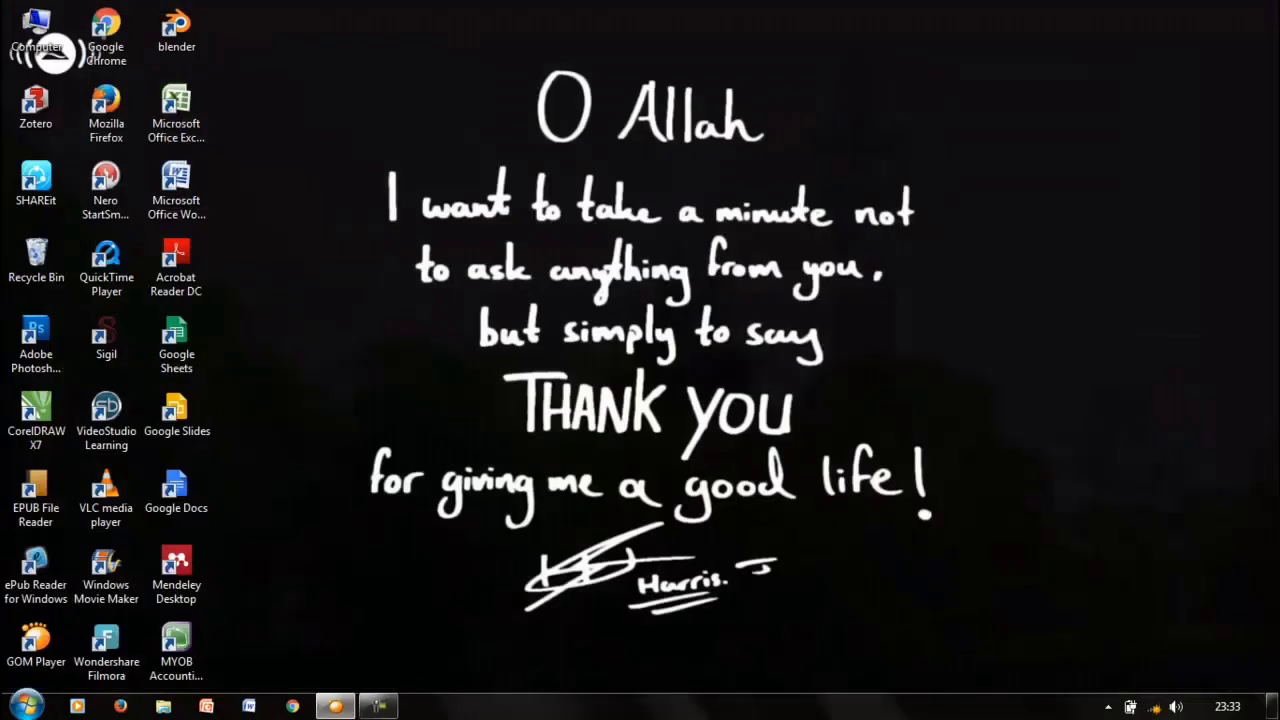